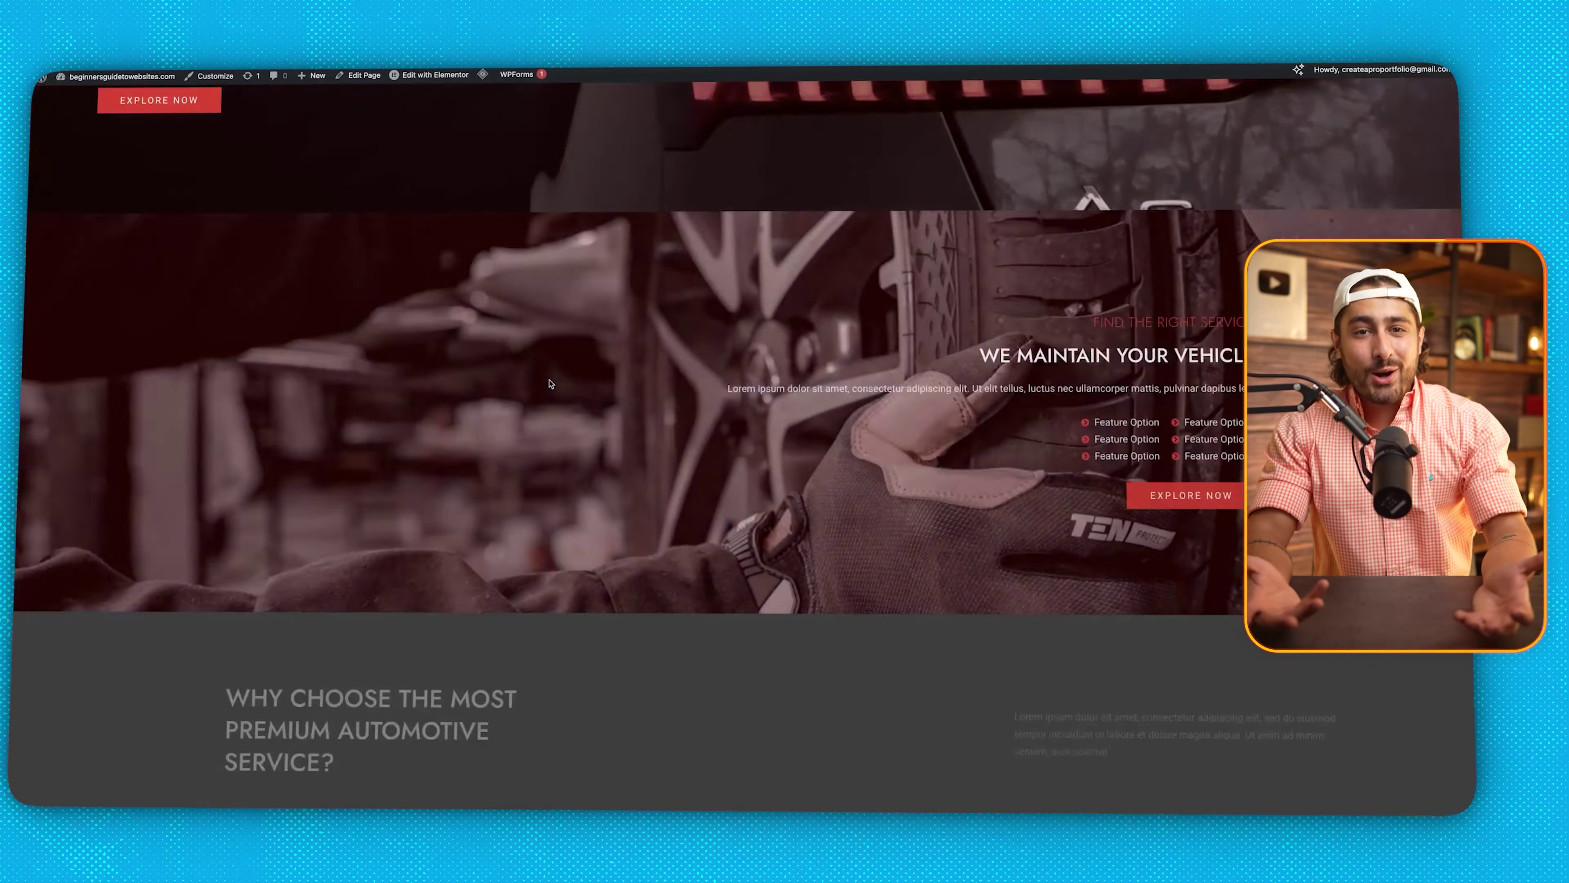
{"action": "scroll", "coordinate": [550, 383], "scroll_direction": "down", "scroll_amount": 5}
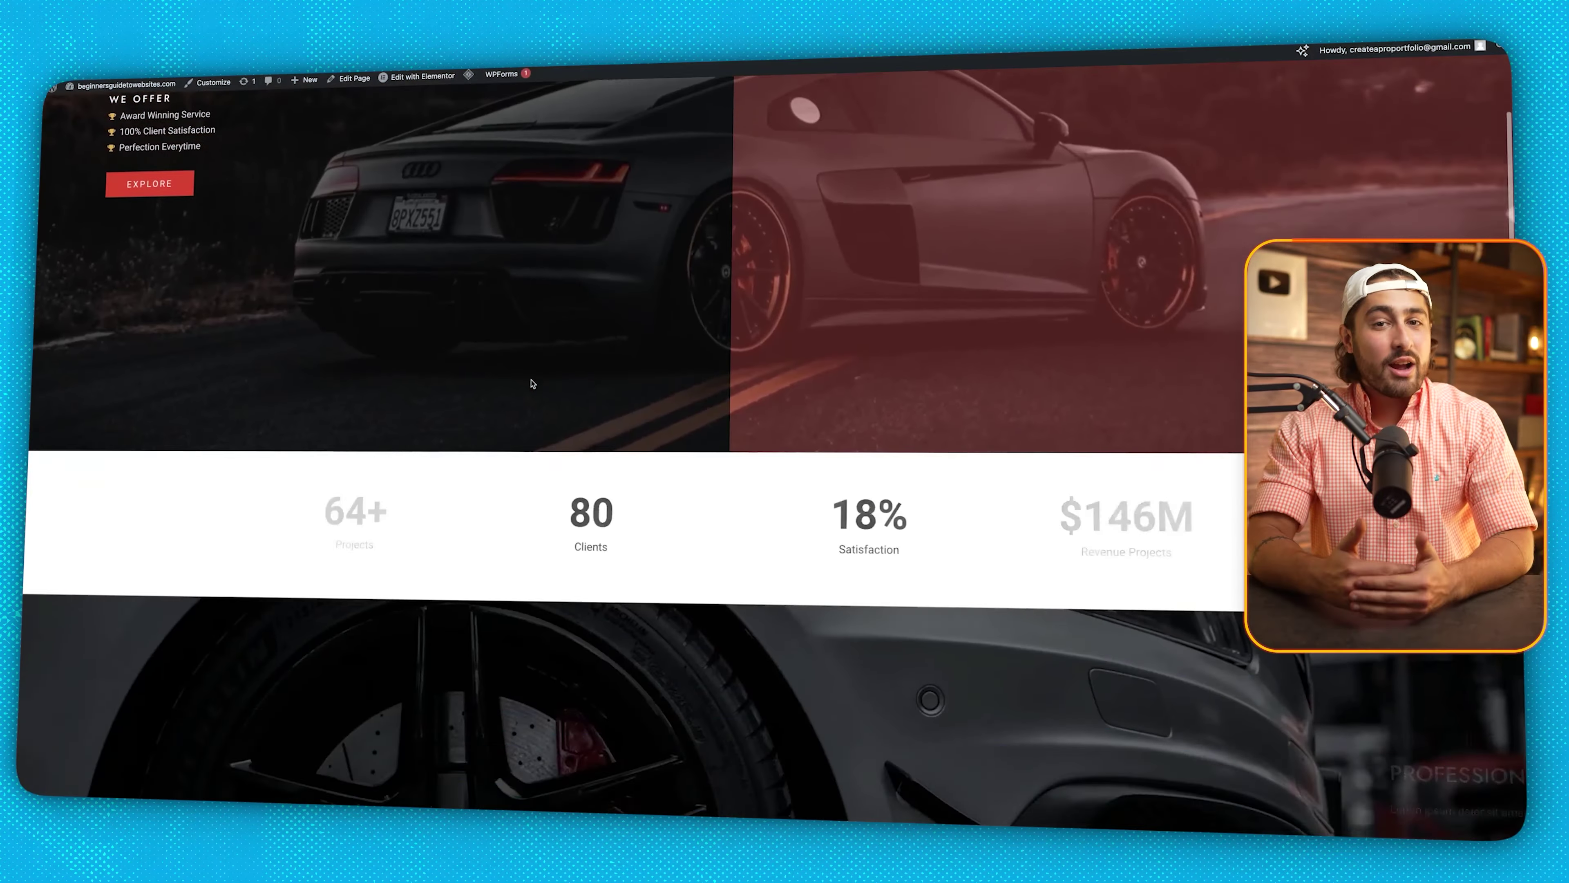
Scroll the car-detailing homepage and turn on Responsive Mode for desktop, tablet and mobile previews.
{"action": "scroll", "coordinate": [532, 383], "scroll_direction": "down", "scroll_amount": 10}
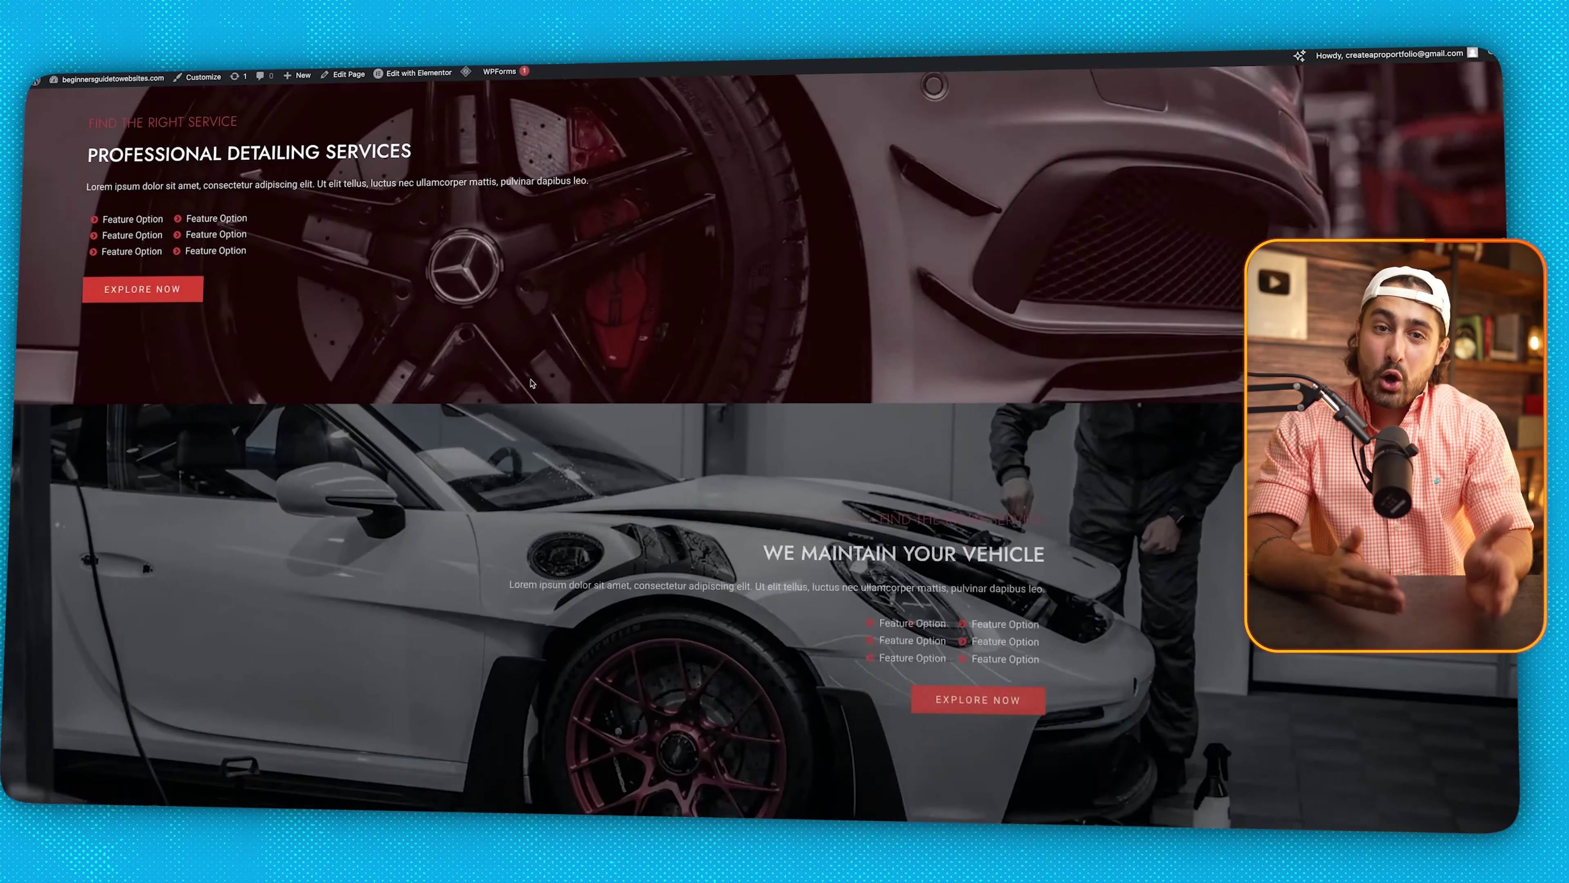
{"action": "scroll", "coordinate": [532, 383], "scroll_direction": "down", "scroll_amount": 10}
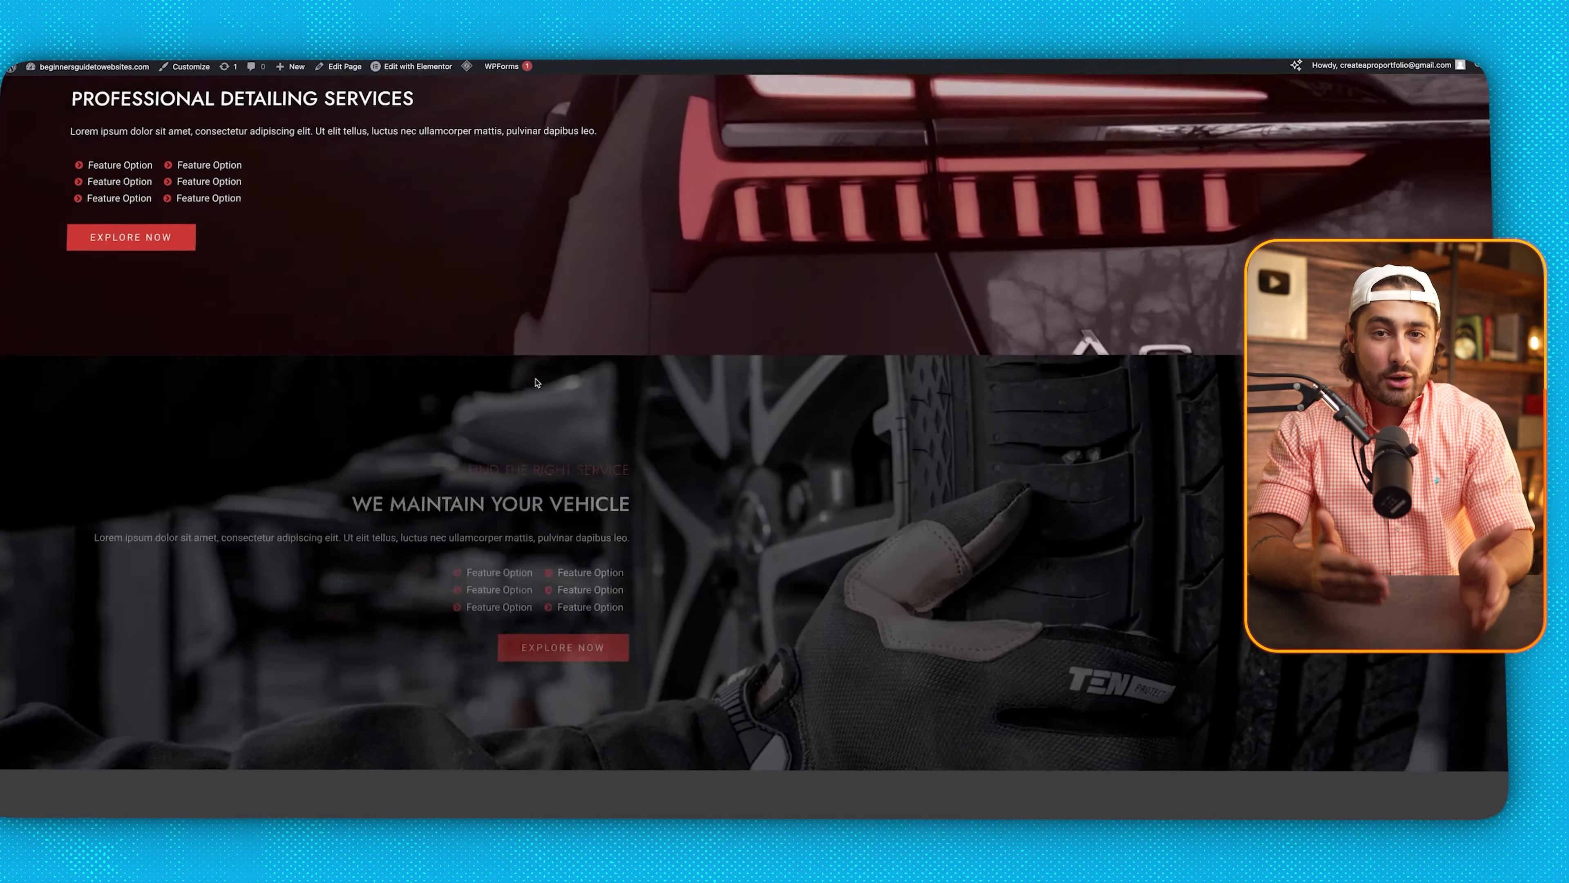
{"action": "scroll", "coordinate": [540, 383], "scroll_direction": "down", "scroll_amount": 10}
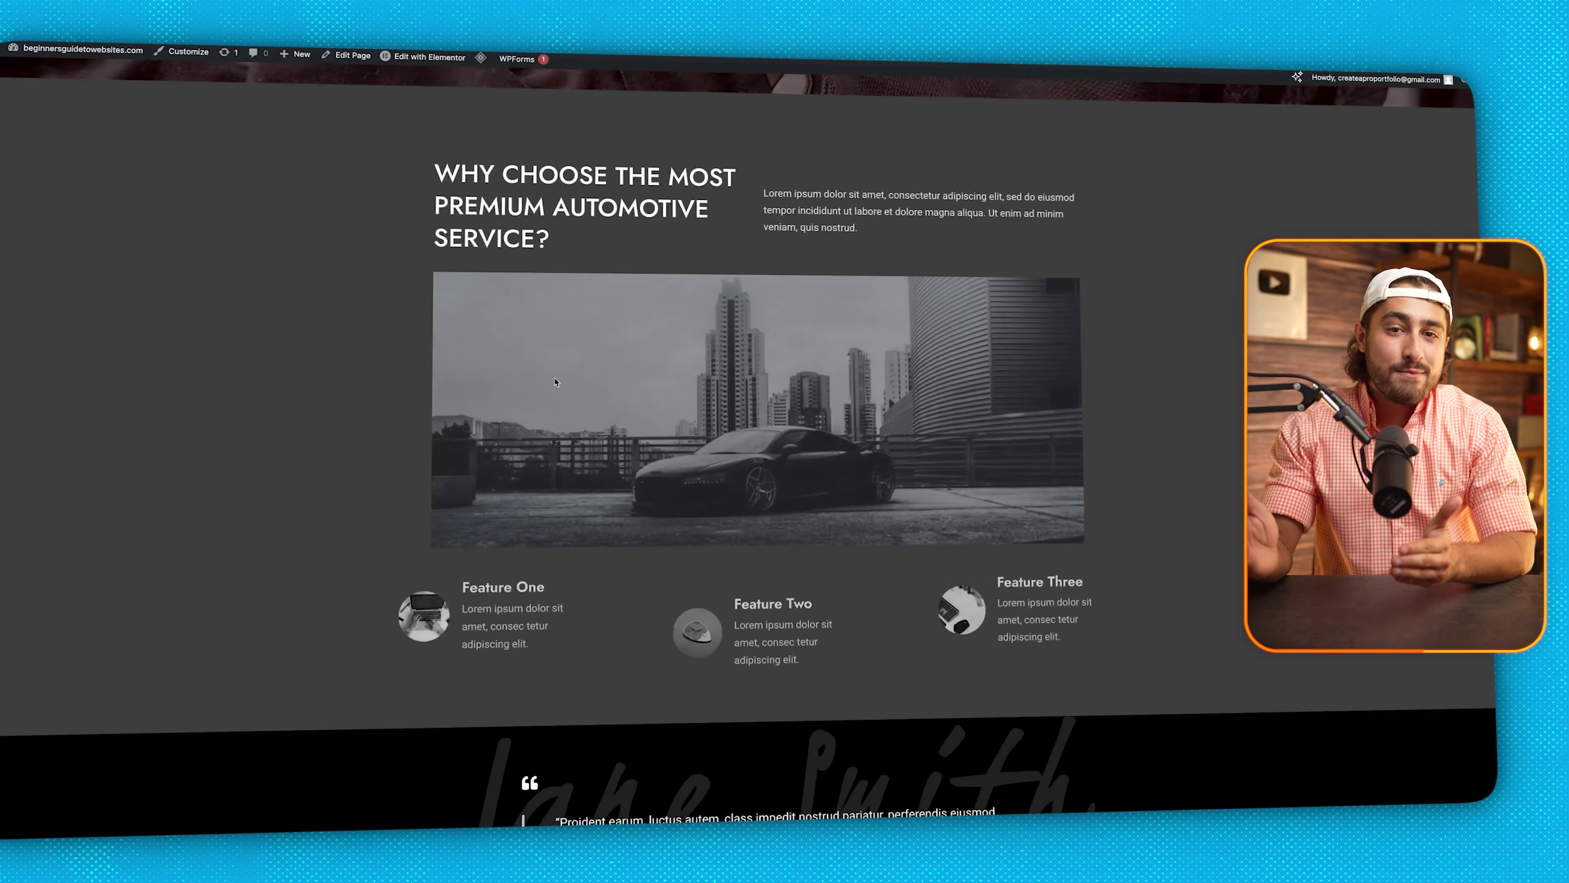
{"action": "scroll", "coordinate": [565, 381], "scroll_direction": "down", "scroll_amount": 10}
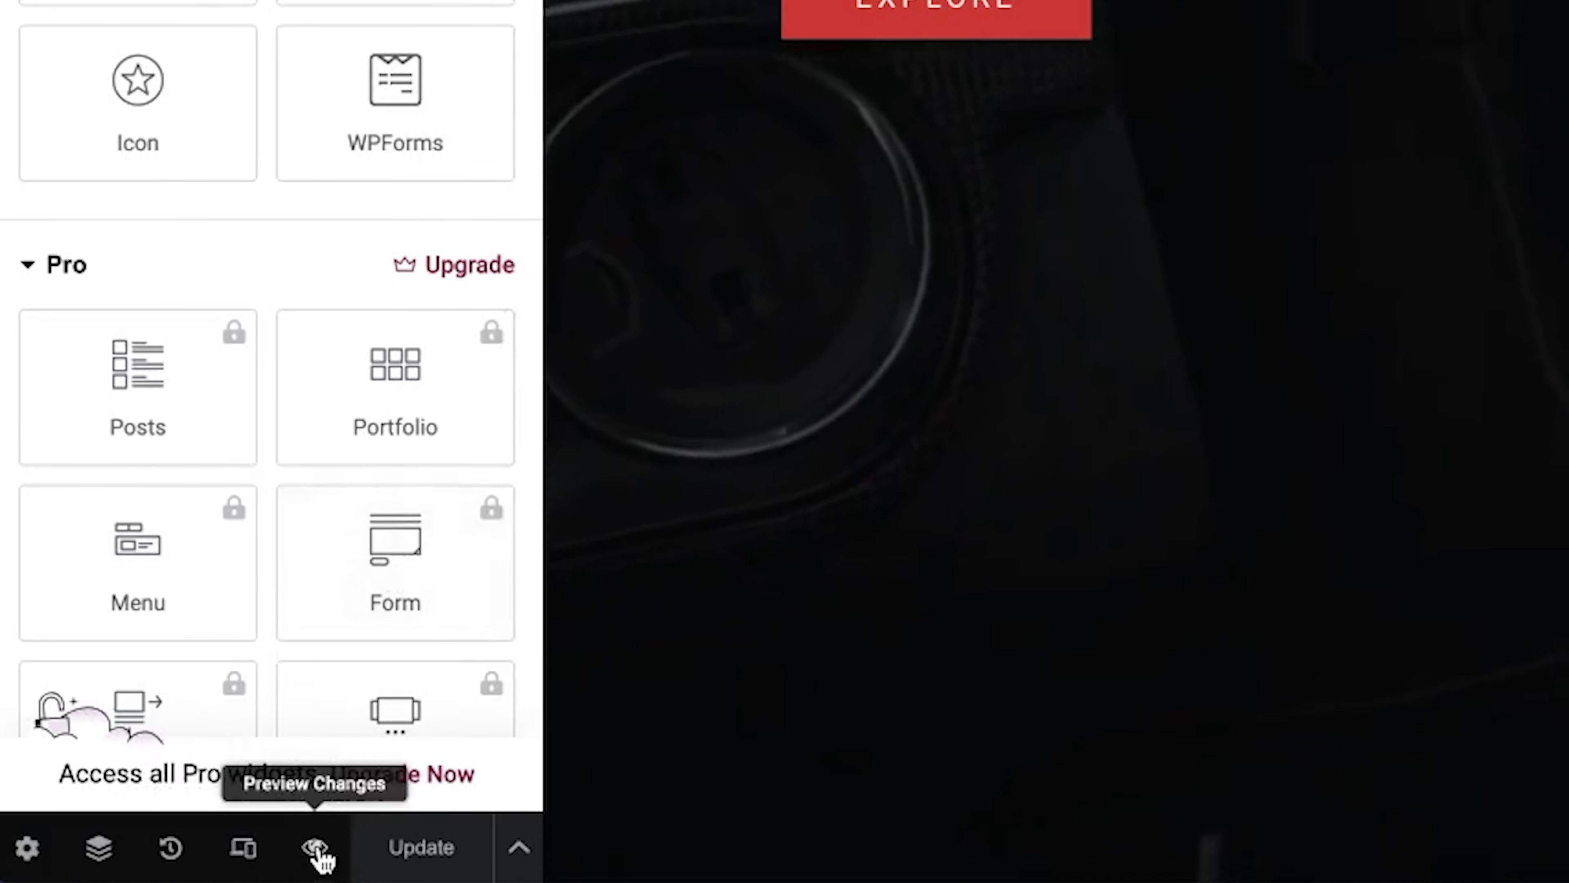
{"action": "left_click", "coordinate": [245, 848]}
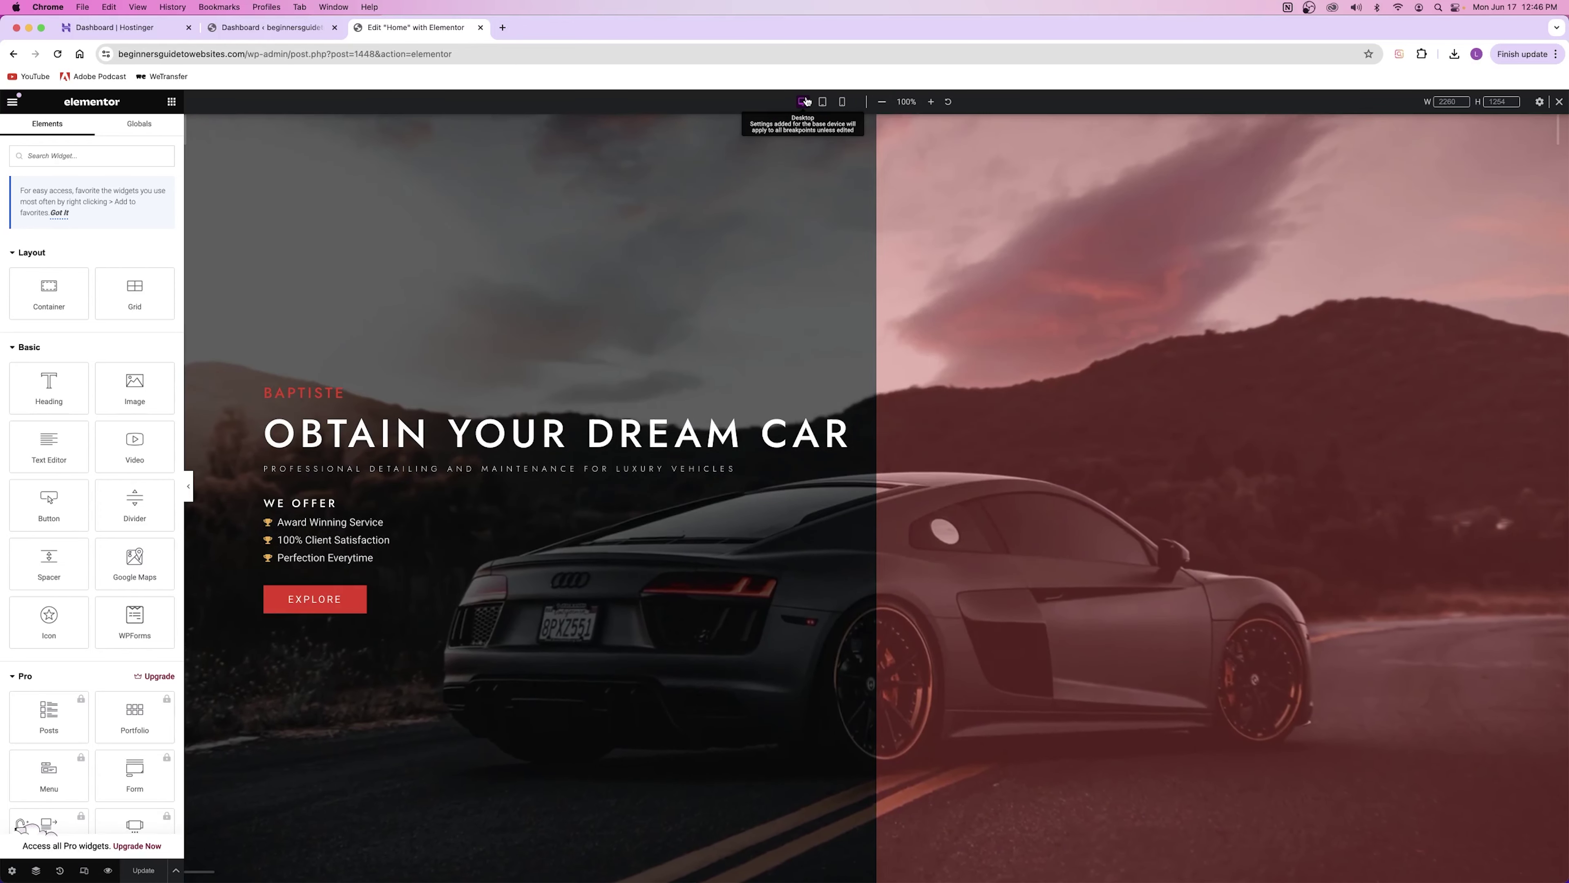
Switch to the 360 × 736 mobile preview and scroll through the stacked sections.
{"action": "left_click", "coordinate": [845, 103]}
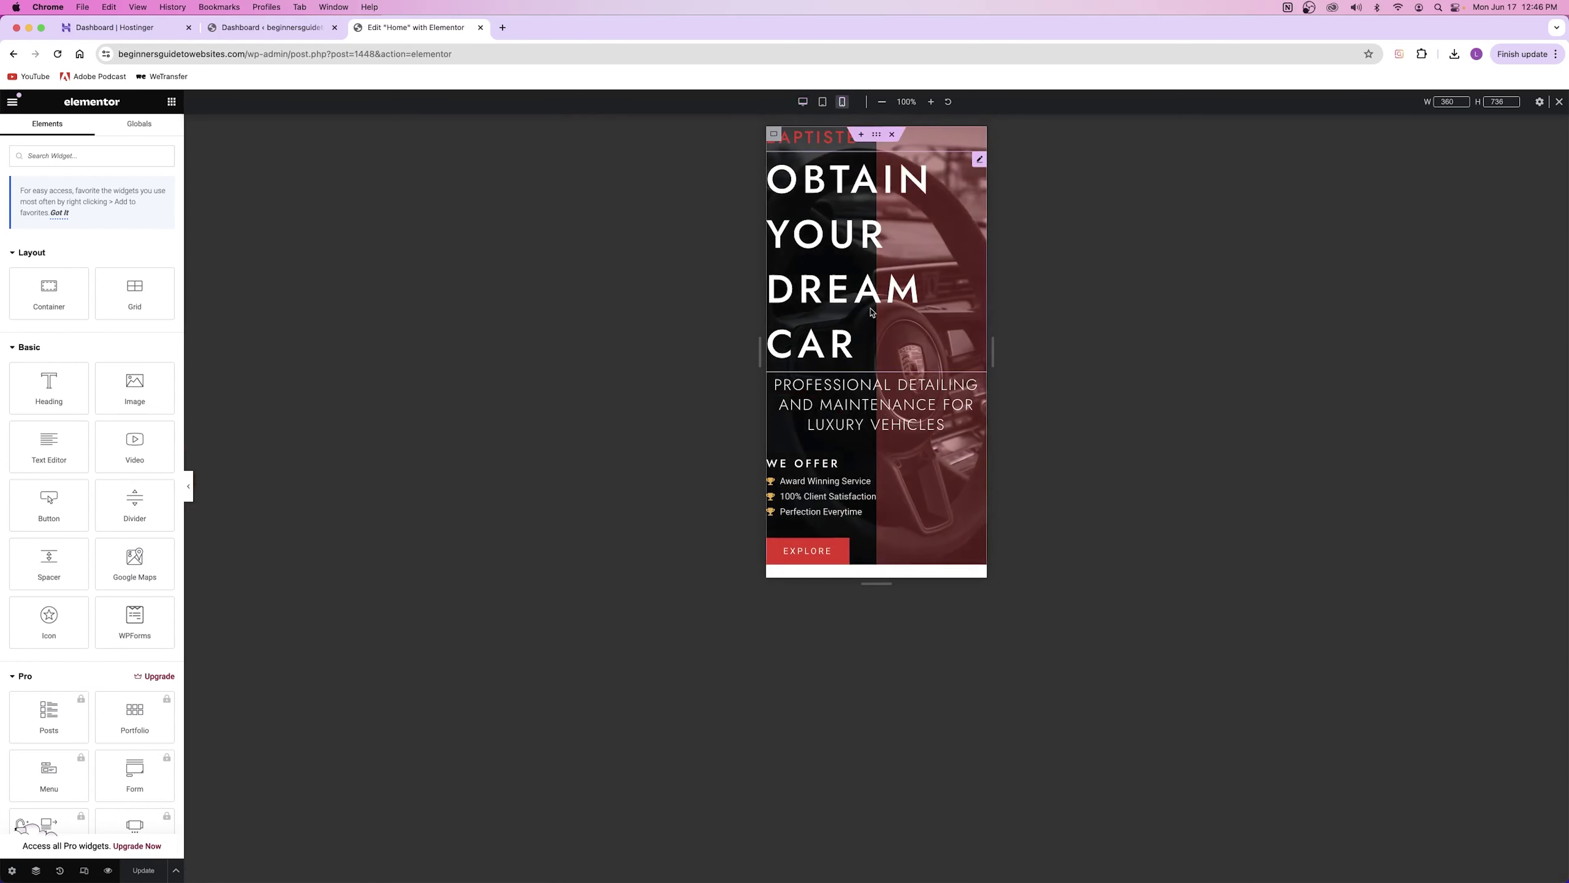
{"action": "scroll", "coordinate": [875, 311], "scroll_direction": "down", "scroll_amount": 5}
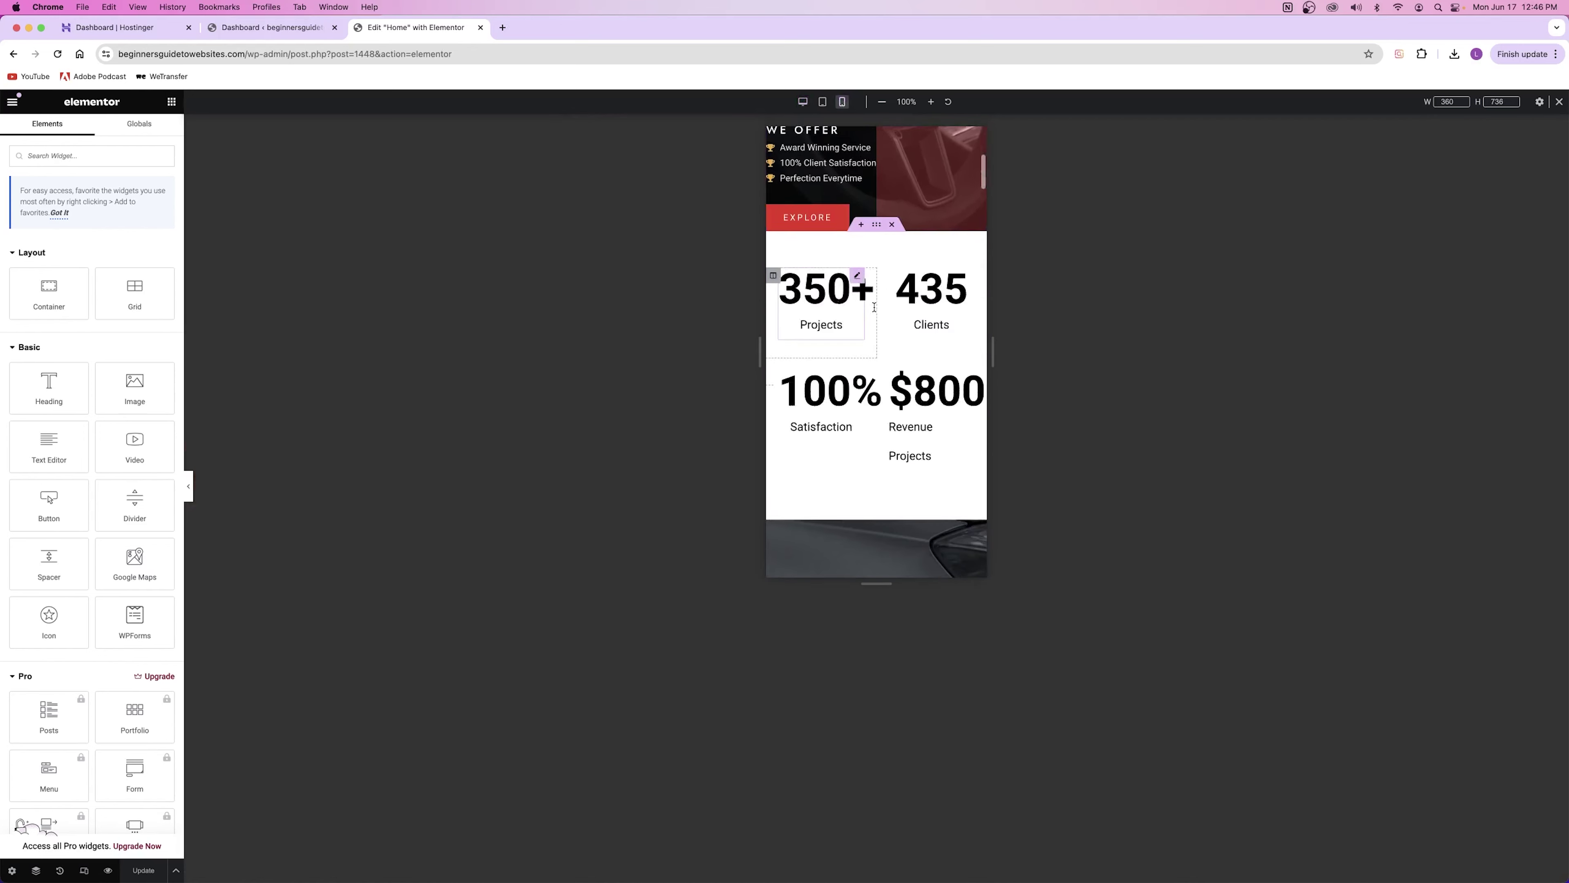
{"action": "scroll", "coordinate": [868, 338], "scroll_direction": "up", "scroll_amount": 5}
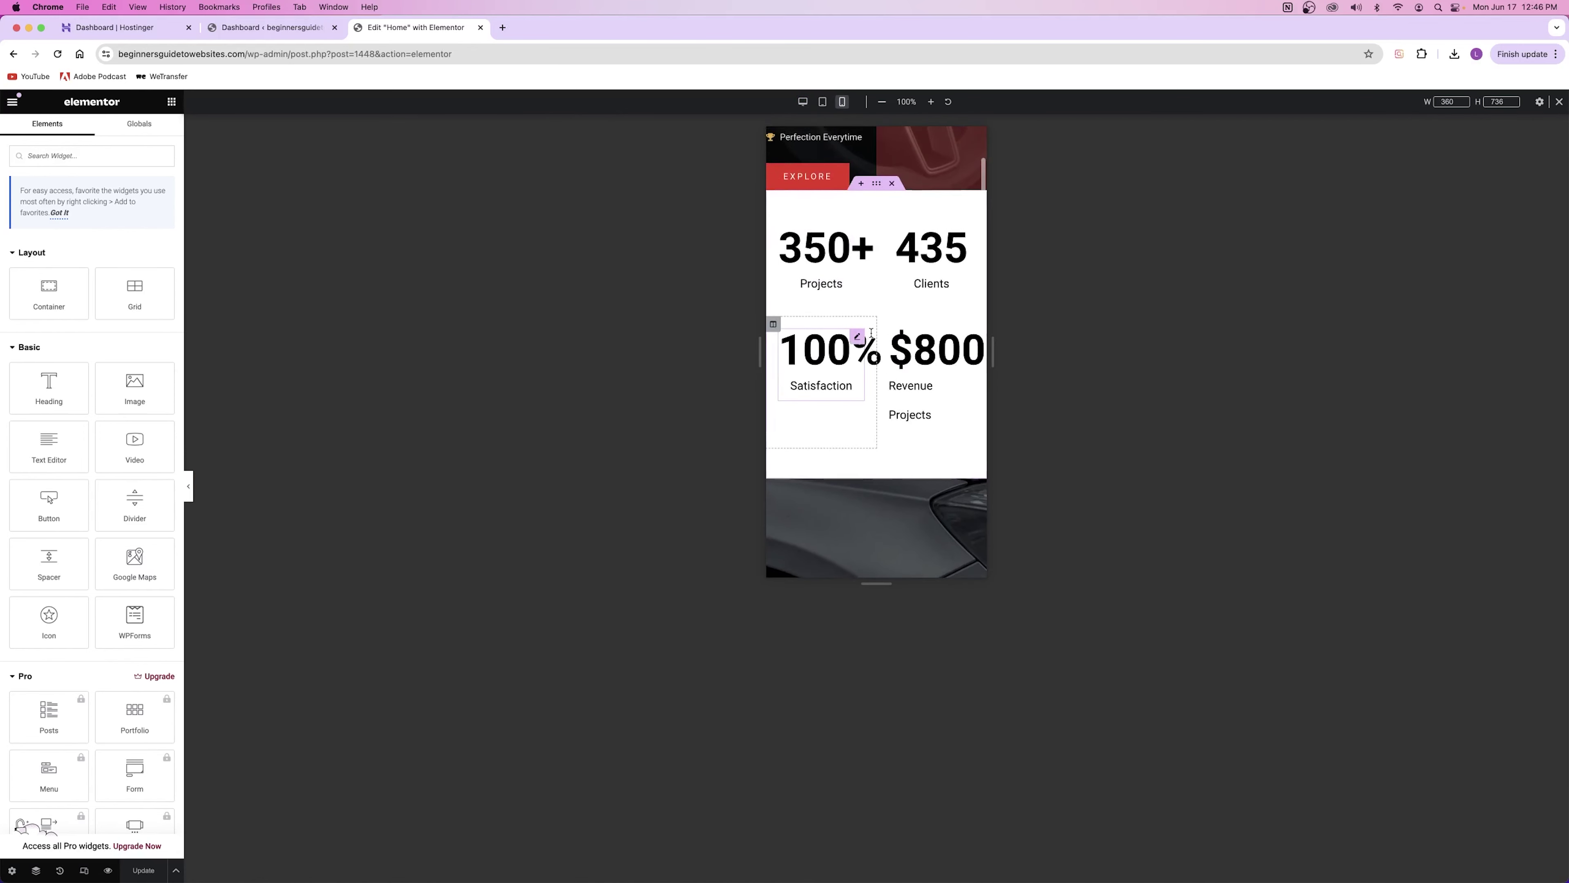
{"action": "scroll", "coordinate": [870, 334], "scroll_direction": "down", "scroll_amount": 10}
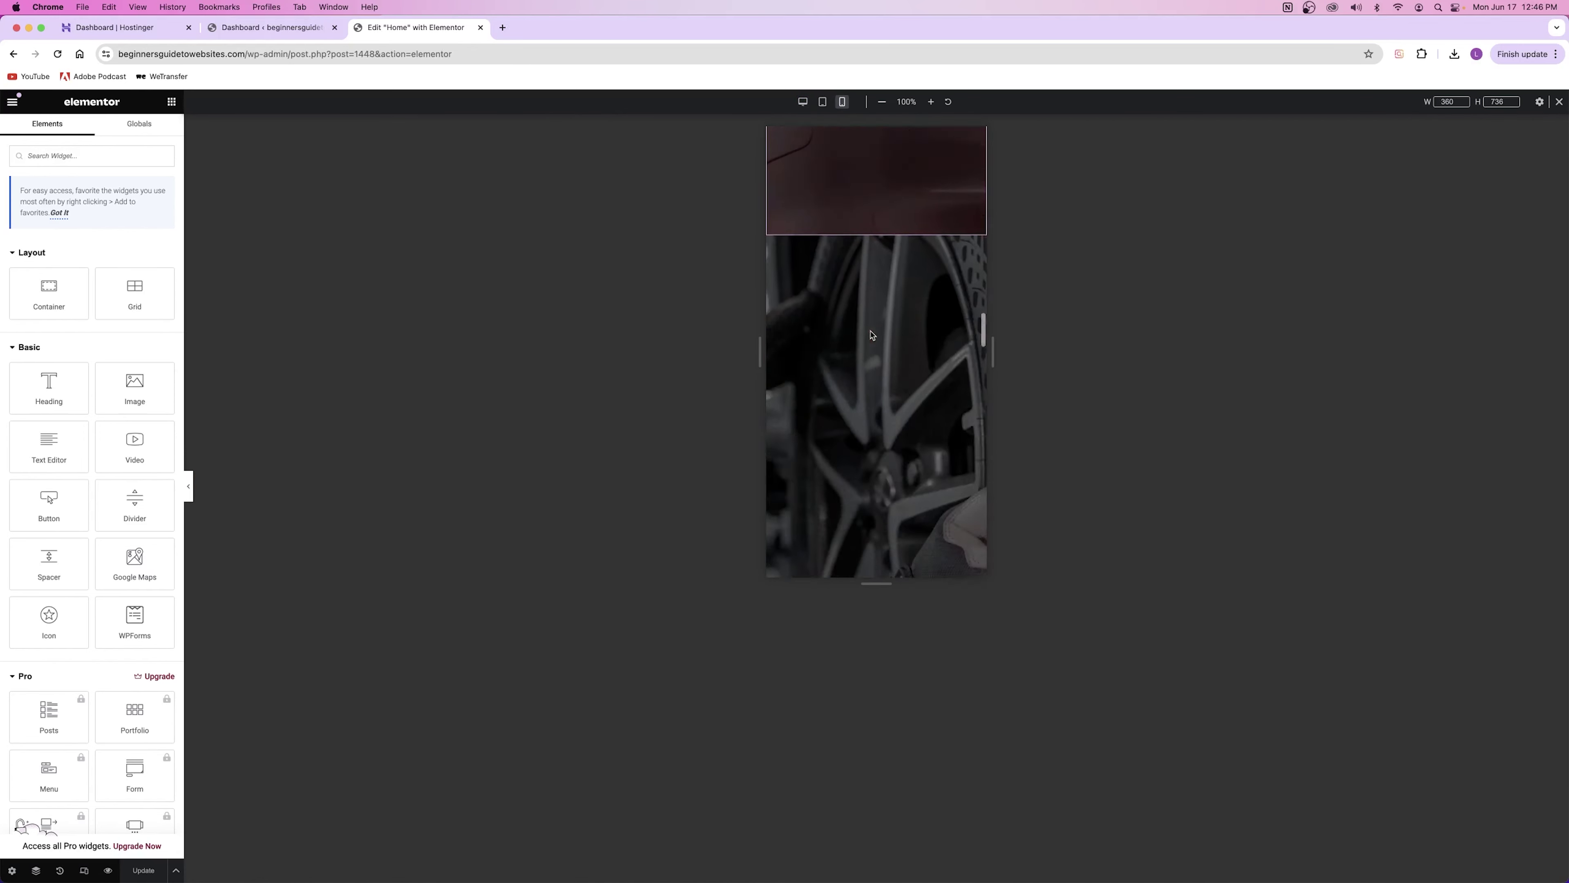
{"action": "scroll", "coordinate": [871, 334], "scroll_direction": "up", "scroll_amount": 4}
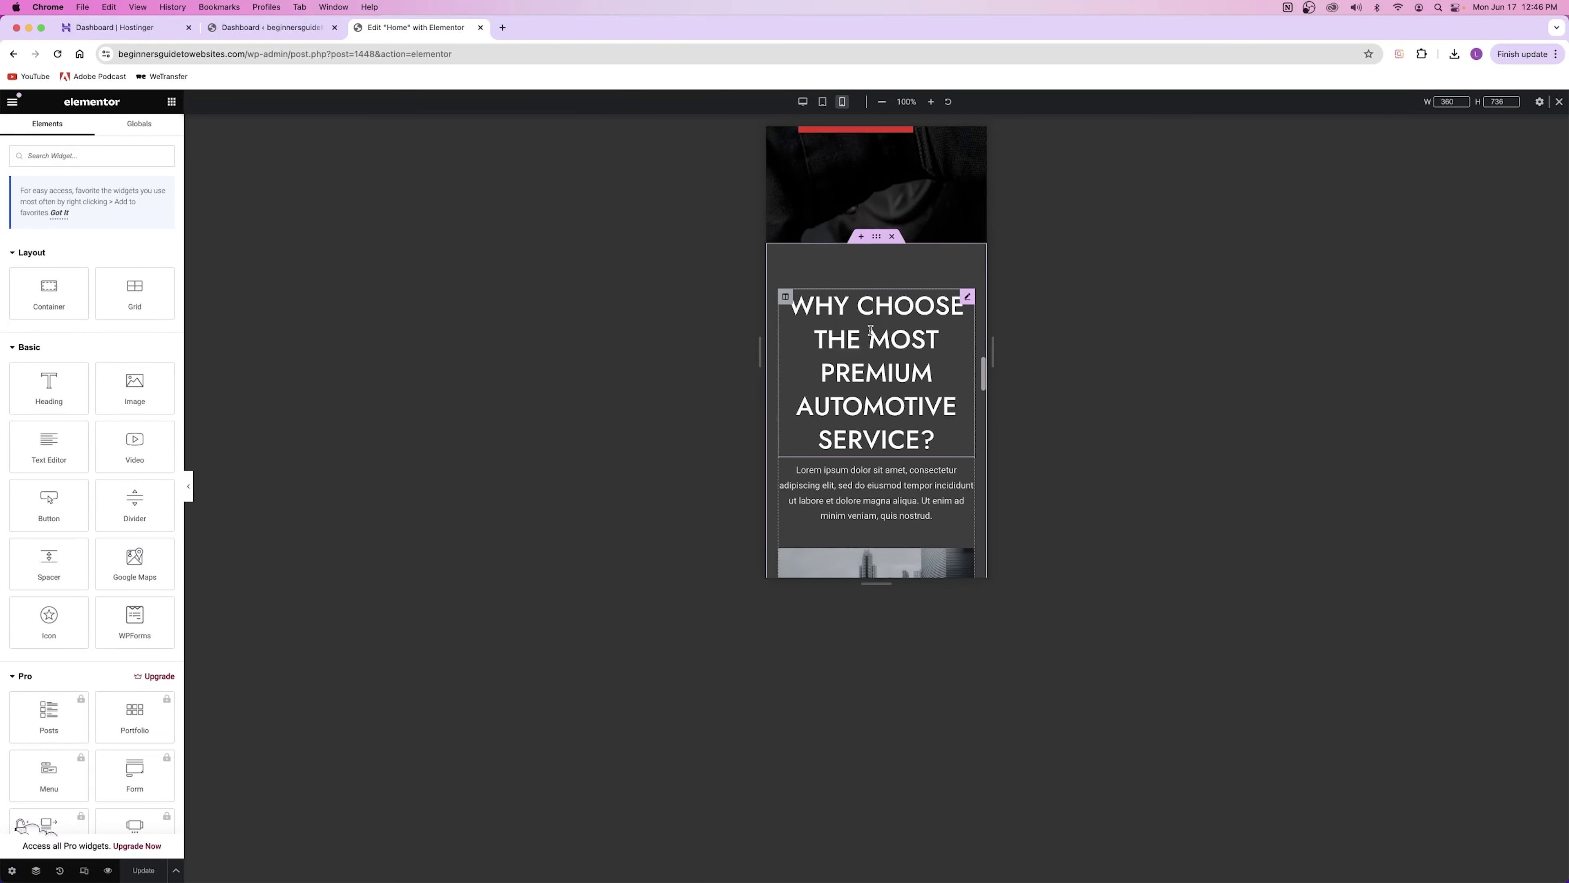
{"action": "scroll", "coordinate": [870, 334], "scroll_direction": "down", "scroll_amount": 8}
{"action": "scroll", "coordinate": [871, 334], "scroll_direction": "down", "scroll_amount": 12}
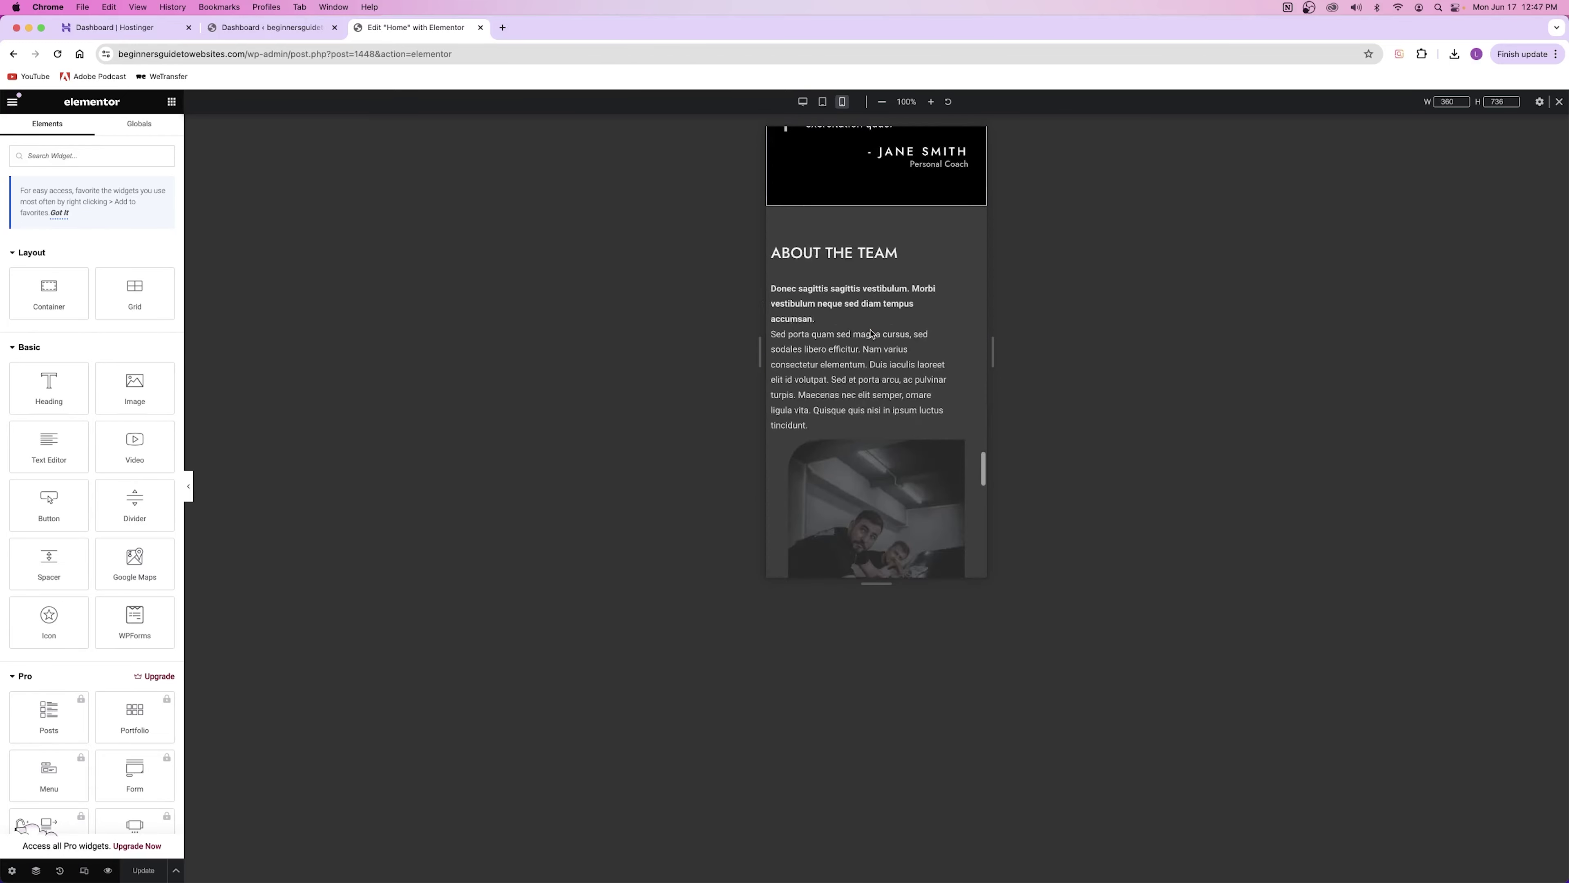
{"action": "scroll", "coordinate": [870, 334], "scroll_direction": "down", "scroll_amount": 5}
{"action": "scroll", "coordinate": [873, 328], "scroll_direction": "up", "scroll_amount": 20}
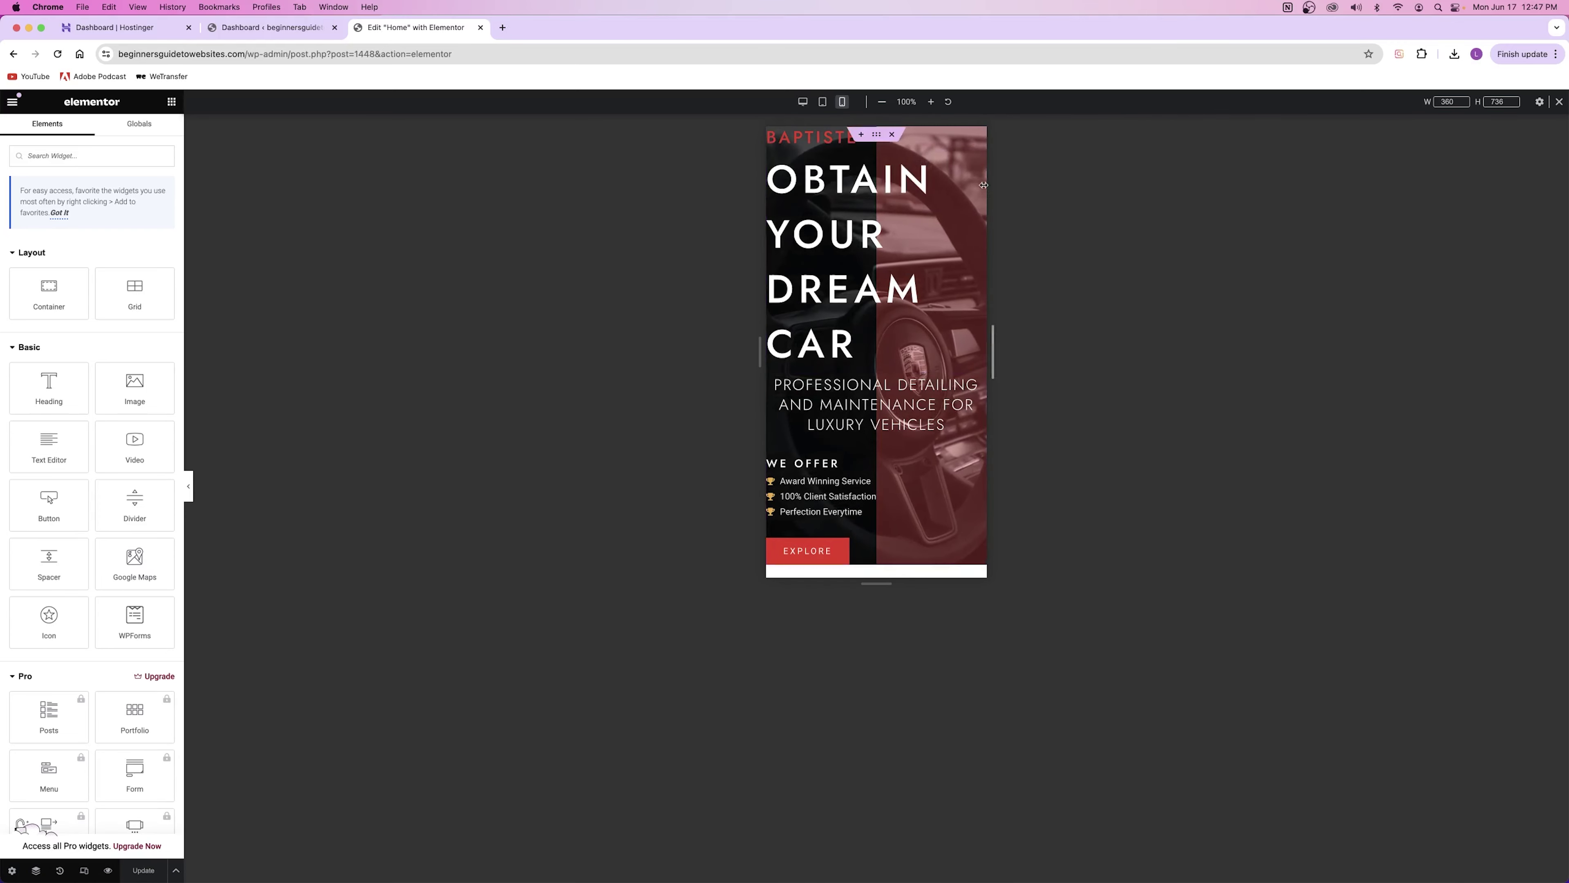
Reduce the 'Obtain Your Dream Car' heading font size to 20 on mobile, confirming desktop is unchanged.
{"action": "left_click", "coordinate": [874, 322]}
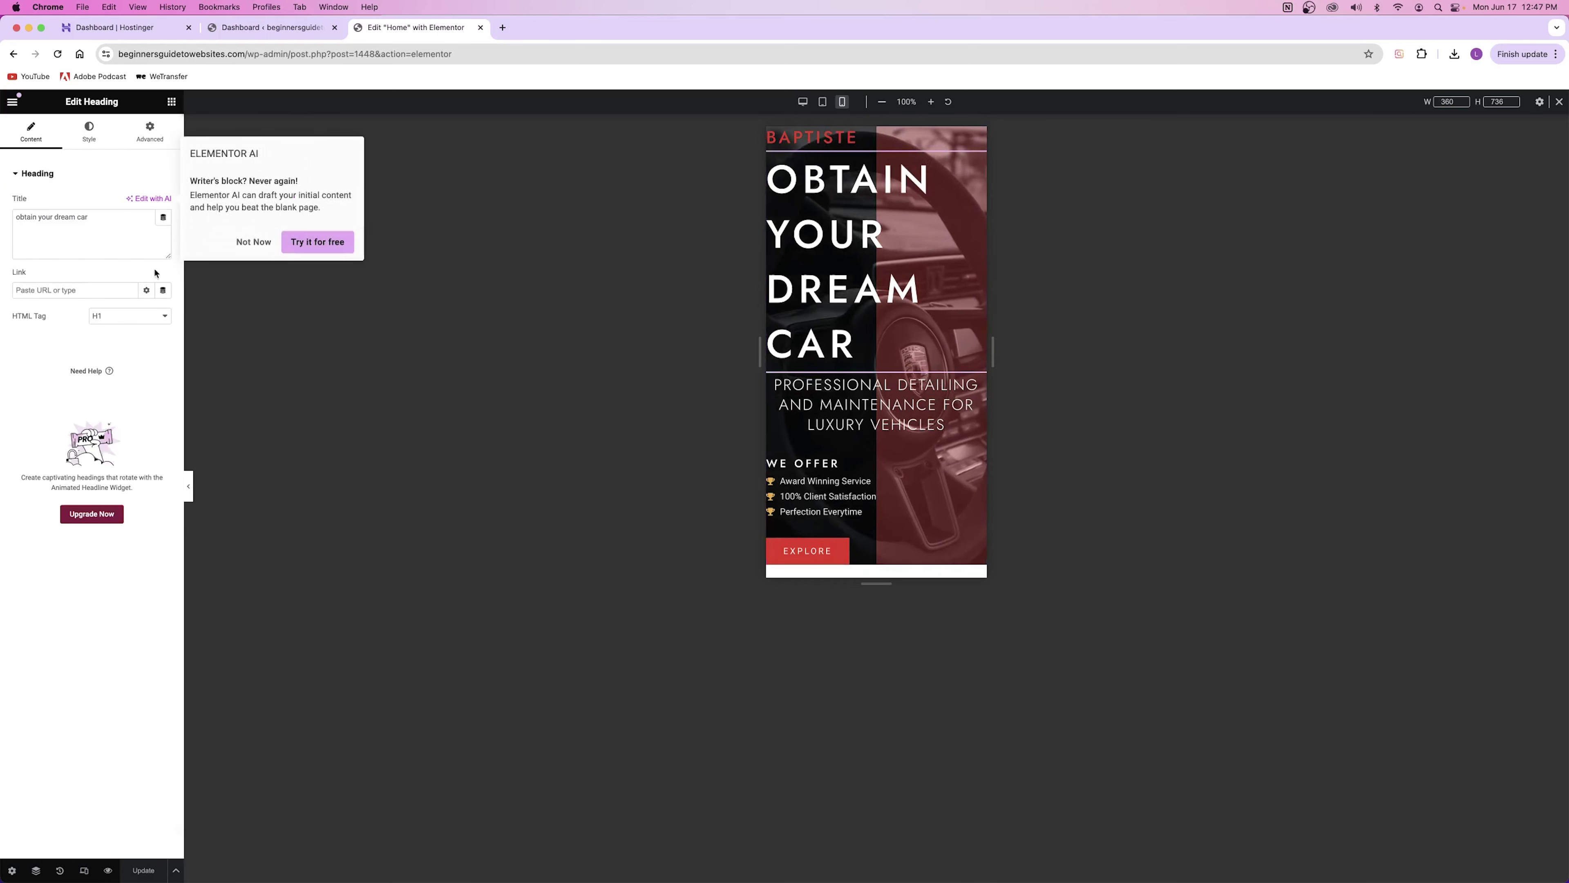
{"action": "left_click", "coordinate": [89, 131]}
{"action": "left_click", "coordinate": [164, 255]}
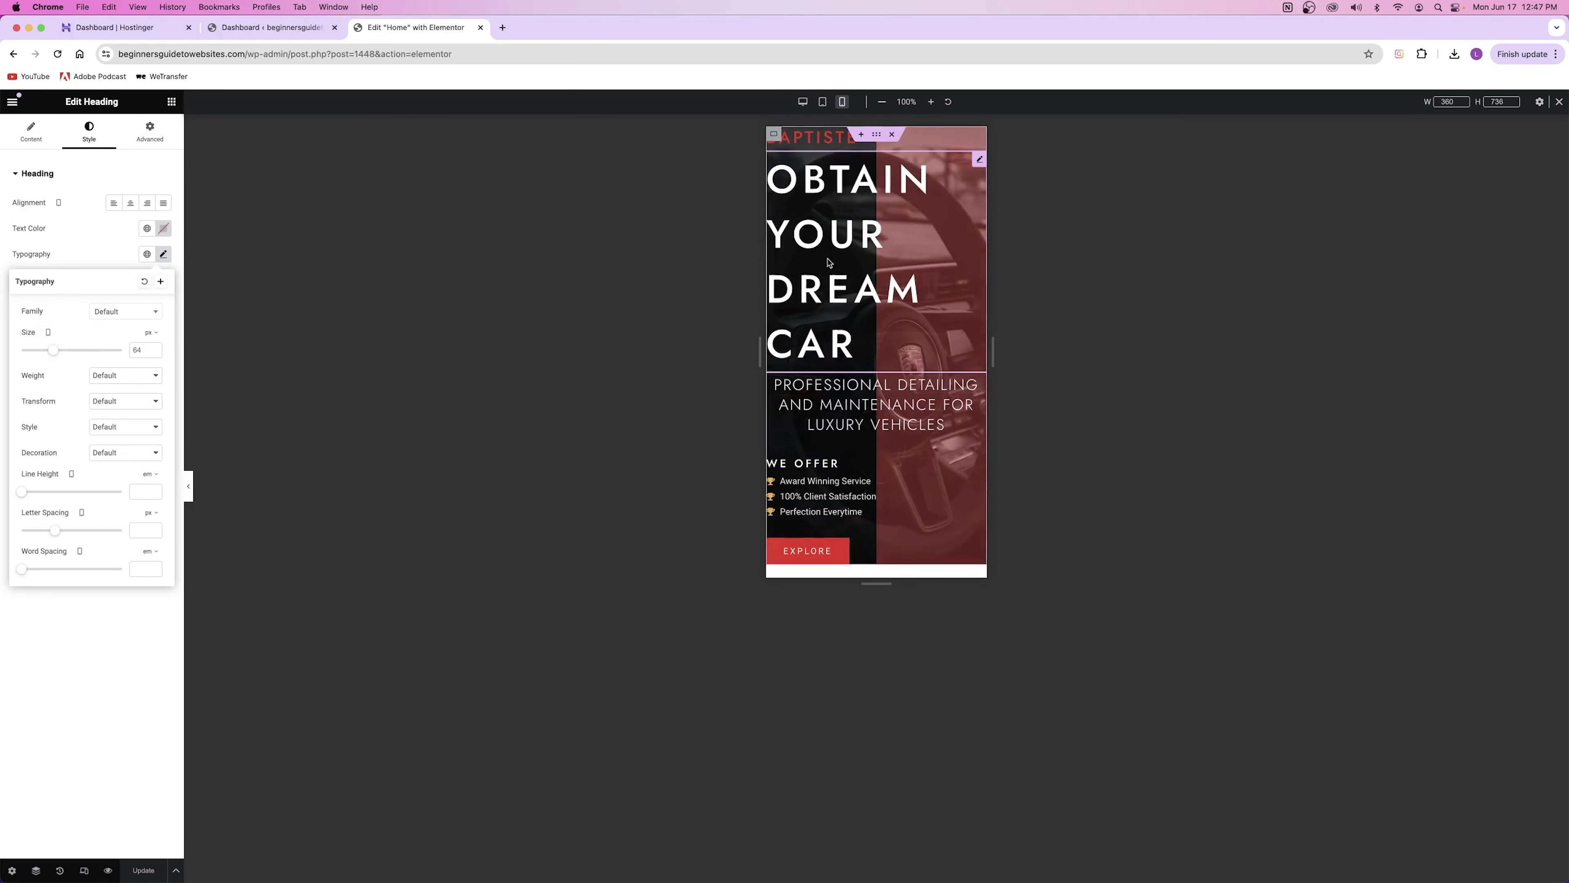
{"action": "left_click_drag", "start_coordinate": [73, 352], "coordinate": [41, 350]}
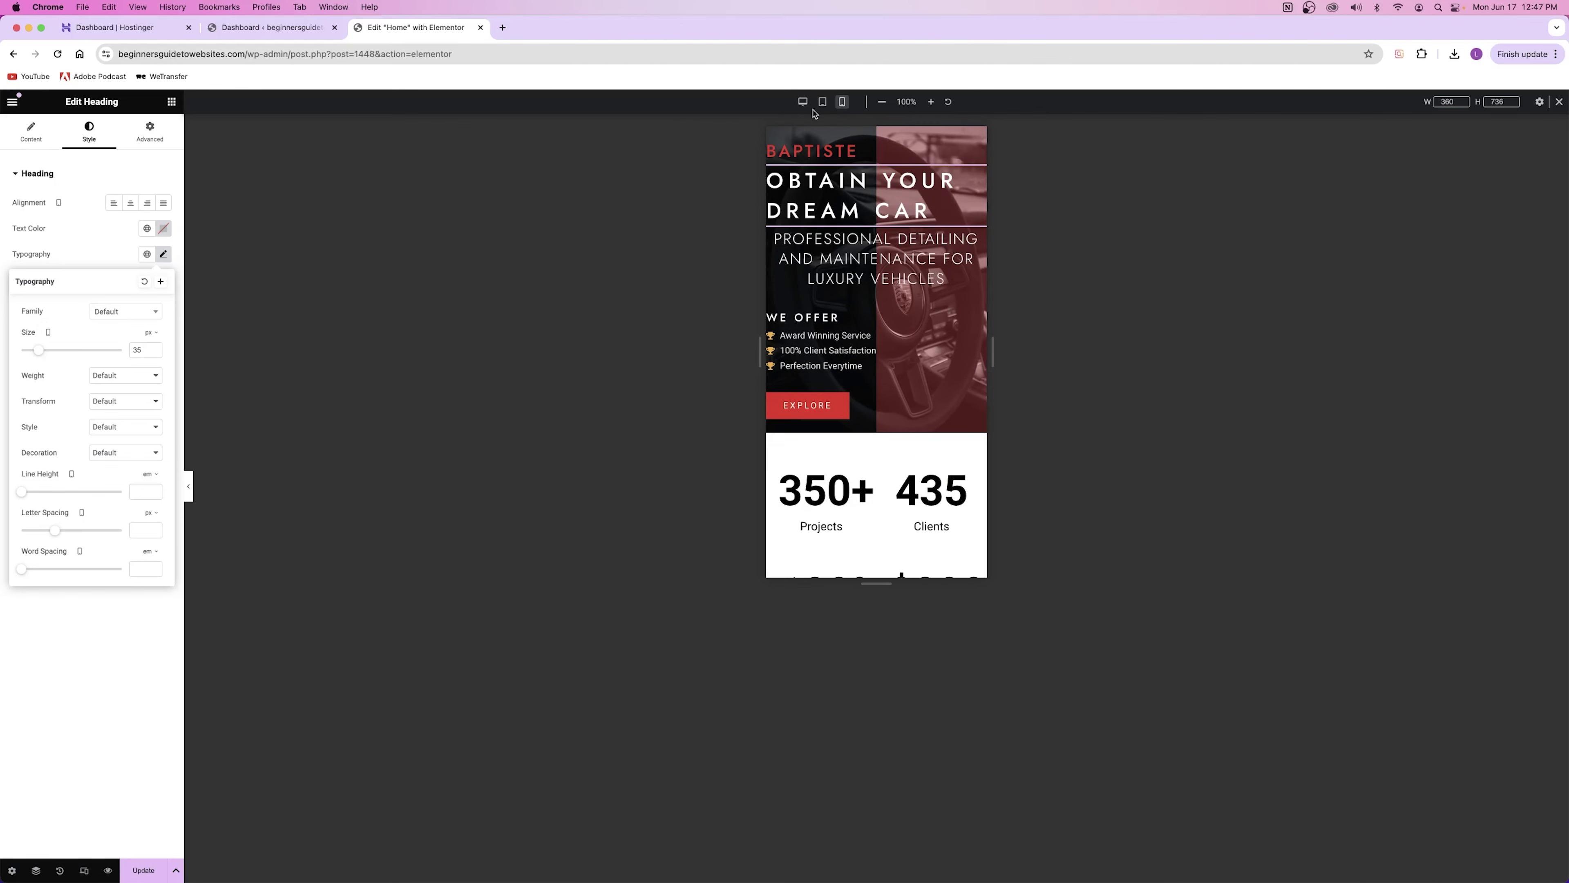
{"action": "left_click", "coordinate": [803, 101]}
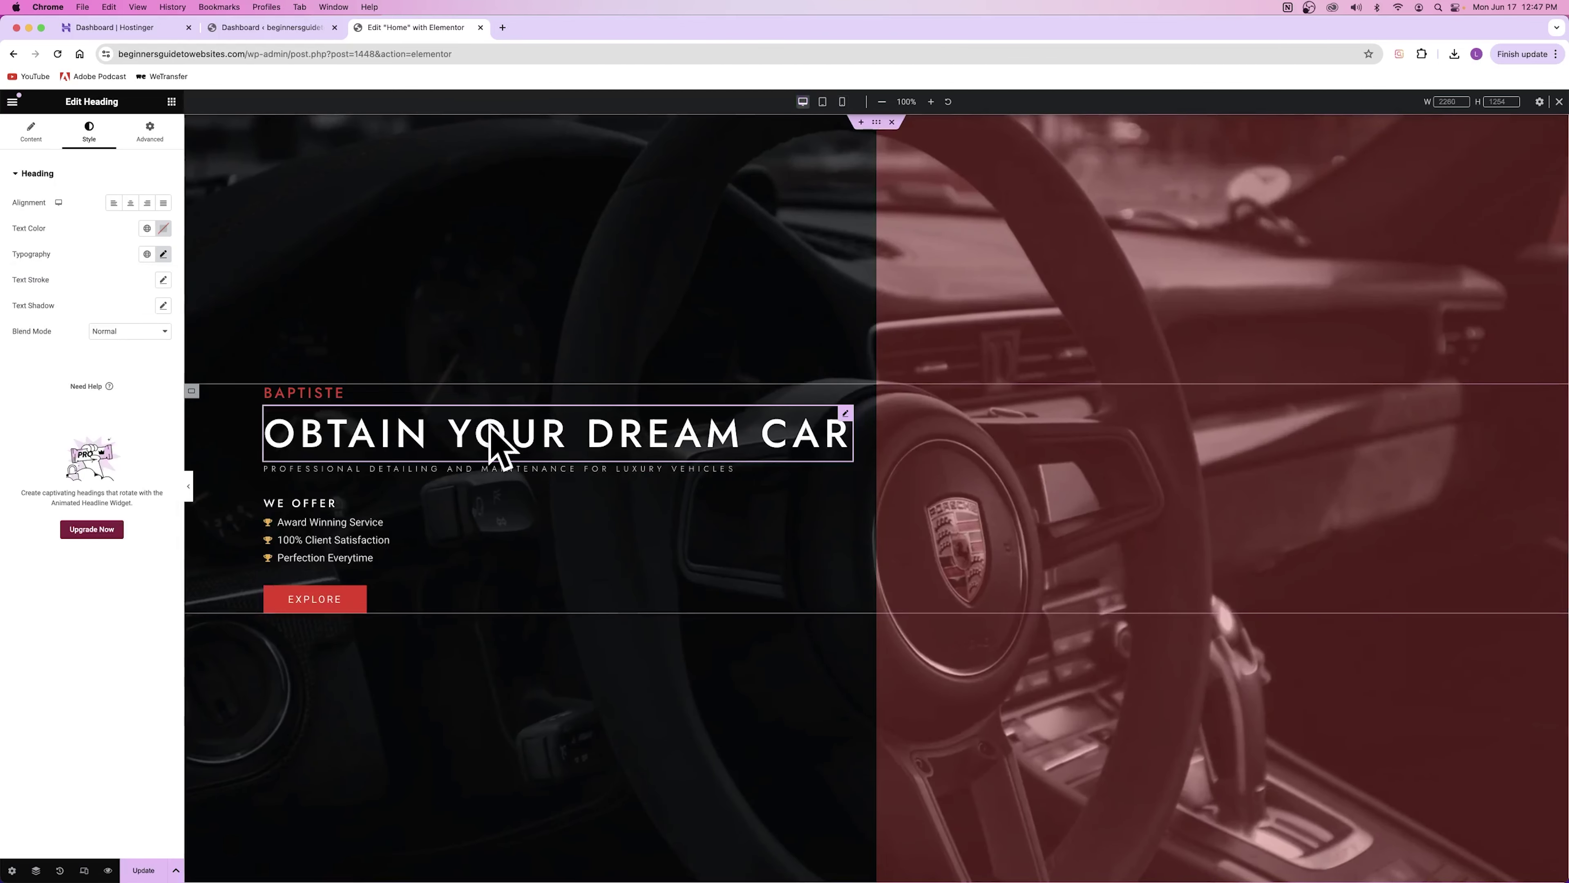
{"action": "left_click", "coordinate": [843, 102]}
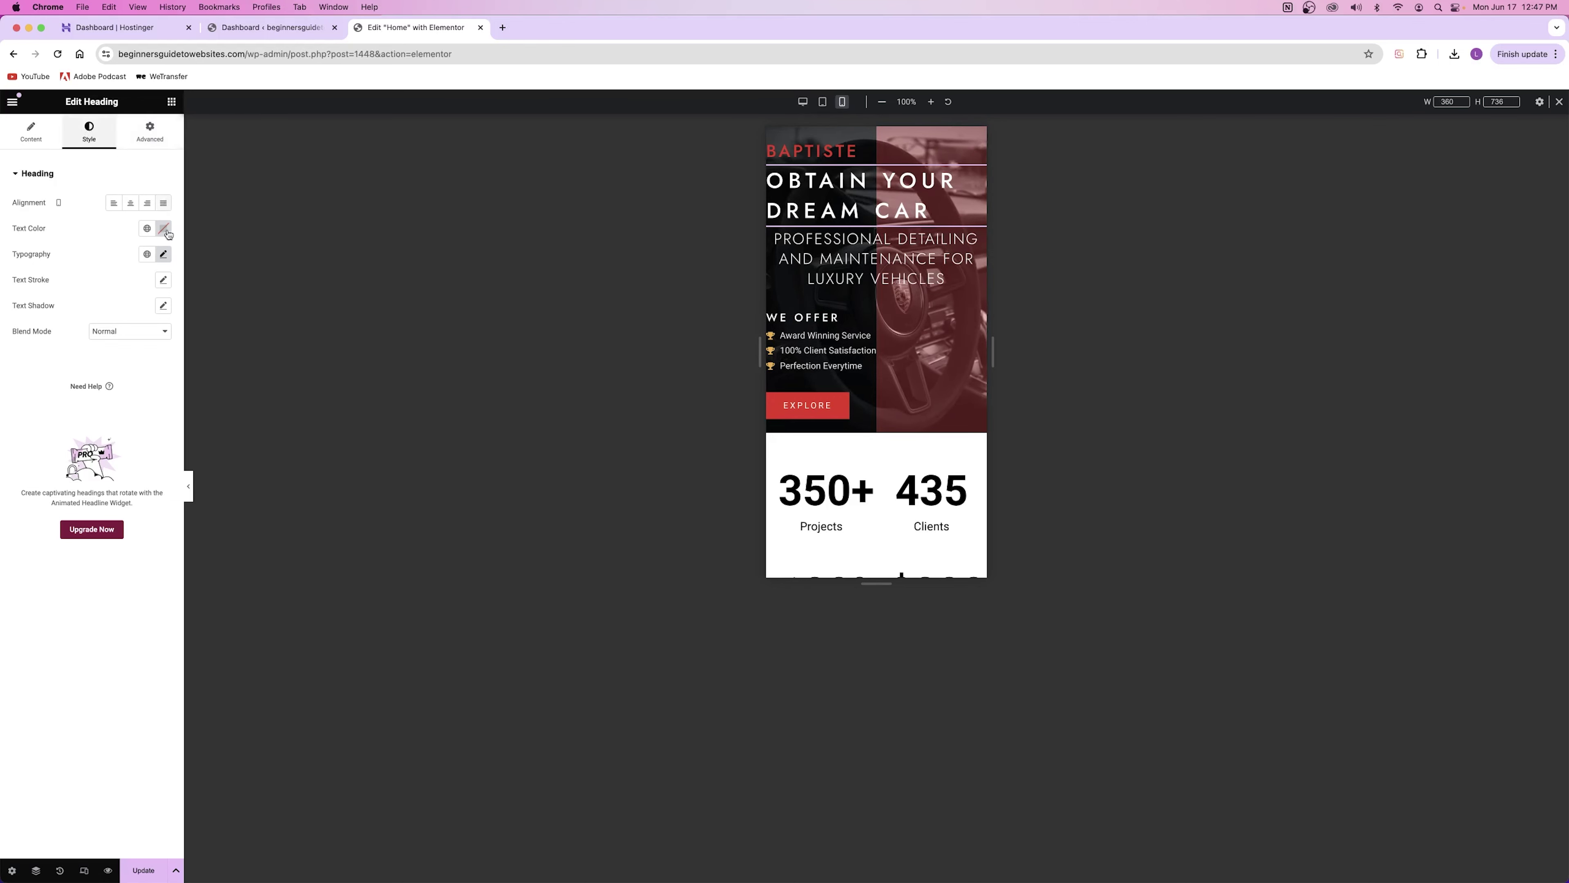
{"action": "left_click", "coordinate": [164, 253]}
{"action": "left_click_drag", "start_coordinate": [40, 351], "coordinate": [37, 353]}
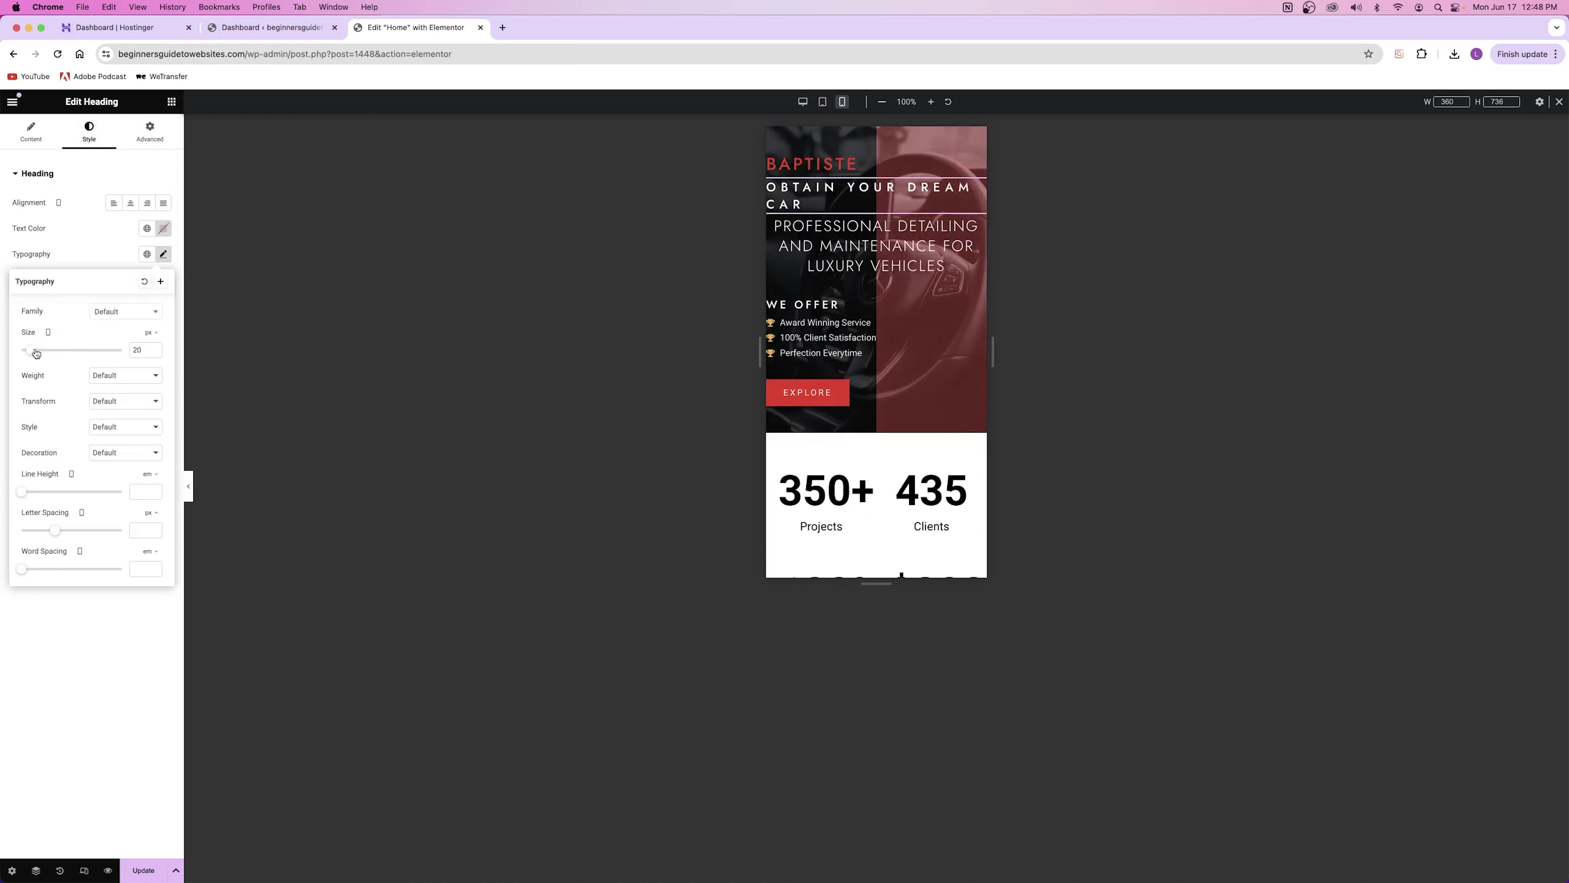
{"action": "left_click", "coordinate": [145, 134]}
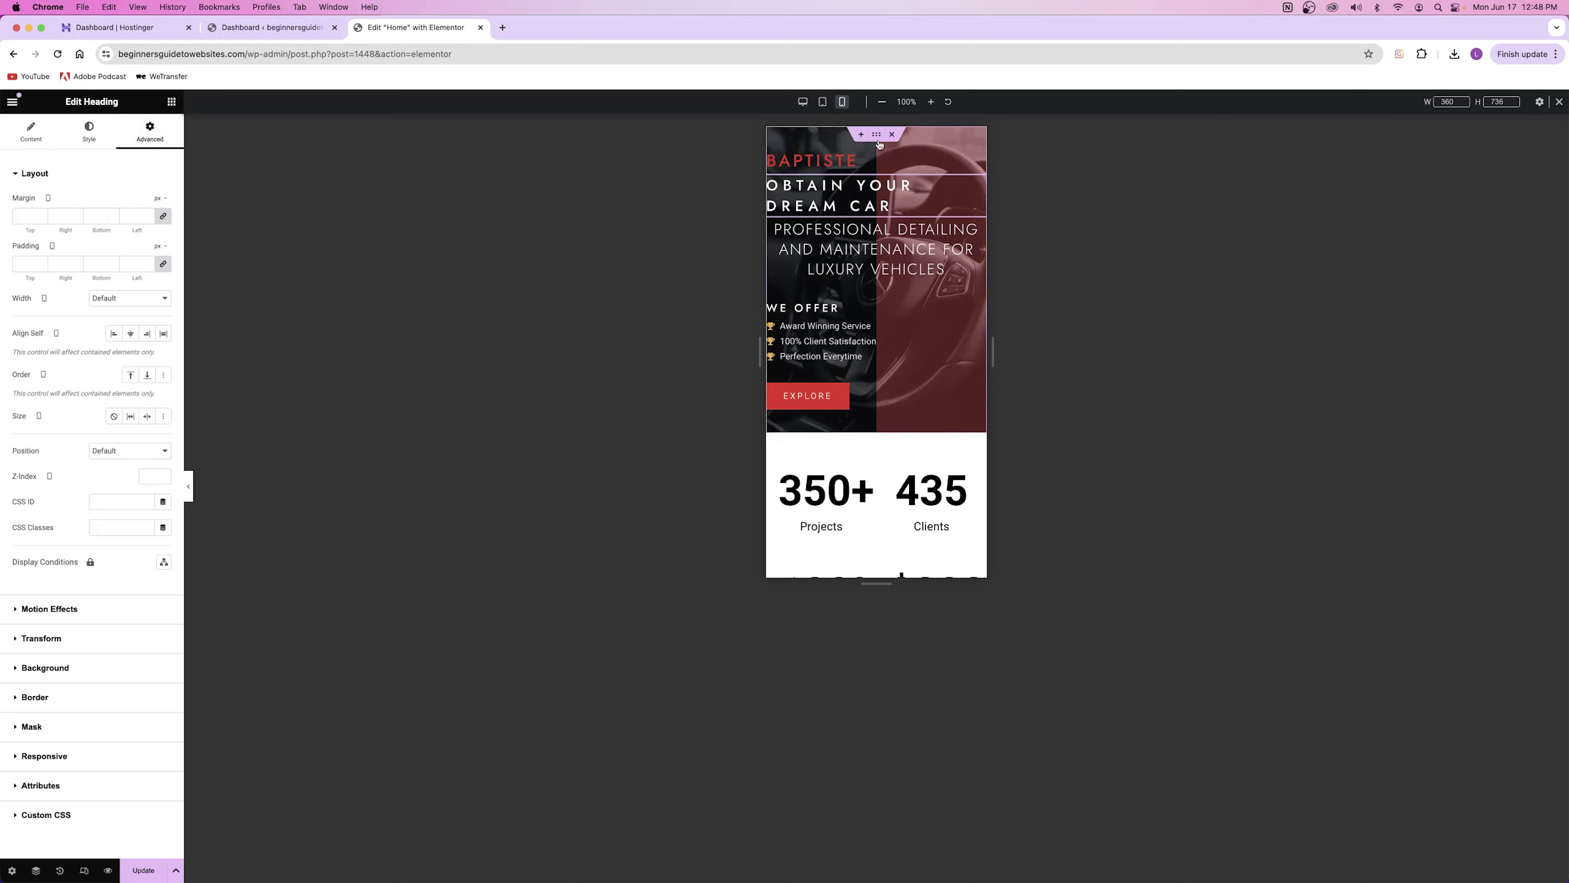
Set the hero container's Align Items and the heading's alignment to Center on mobile only.
{"action": "left_click", "coordinate": [776, 160]}
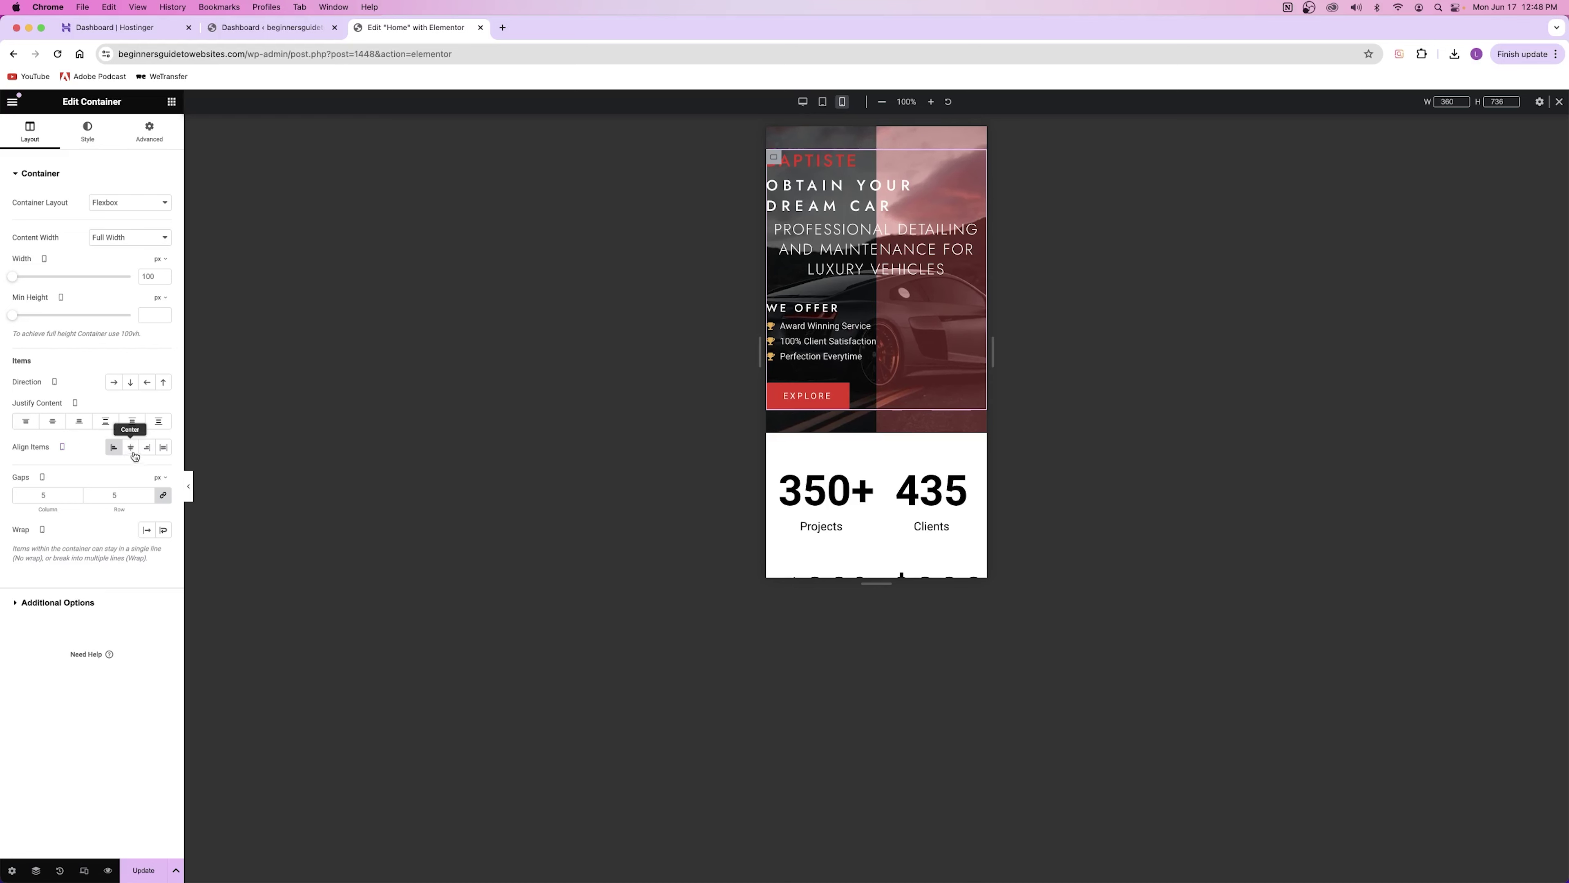
{"action": "left_click", "coordinate": [131, 453]}
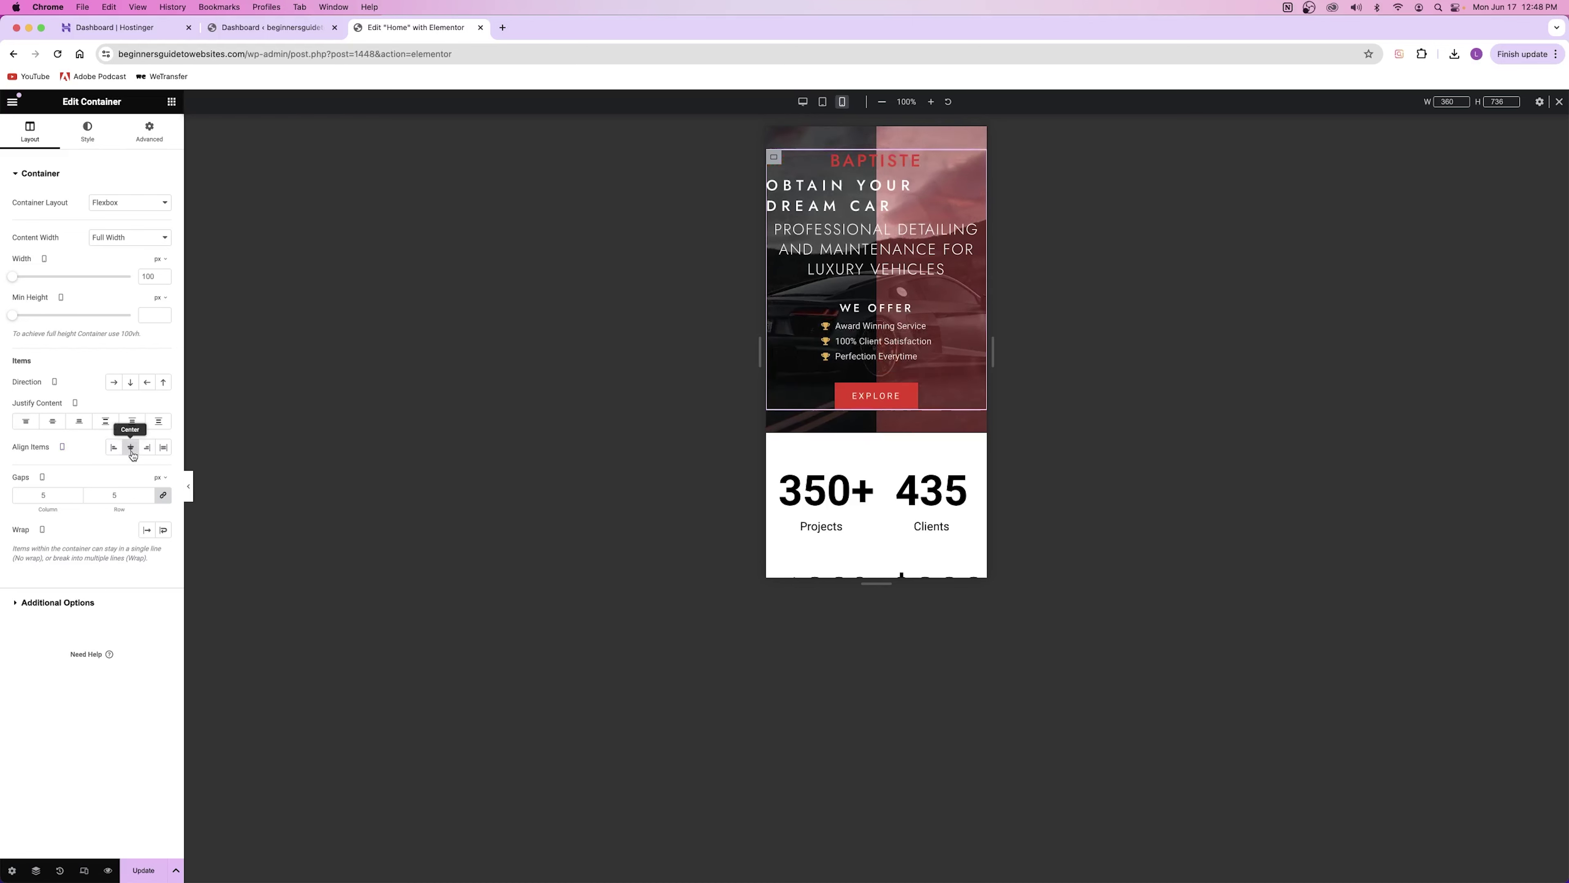
{"action": "left_click", "coordinate": [841, 197]}
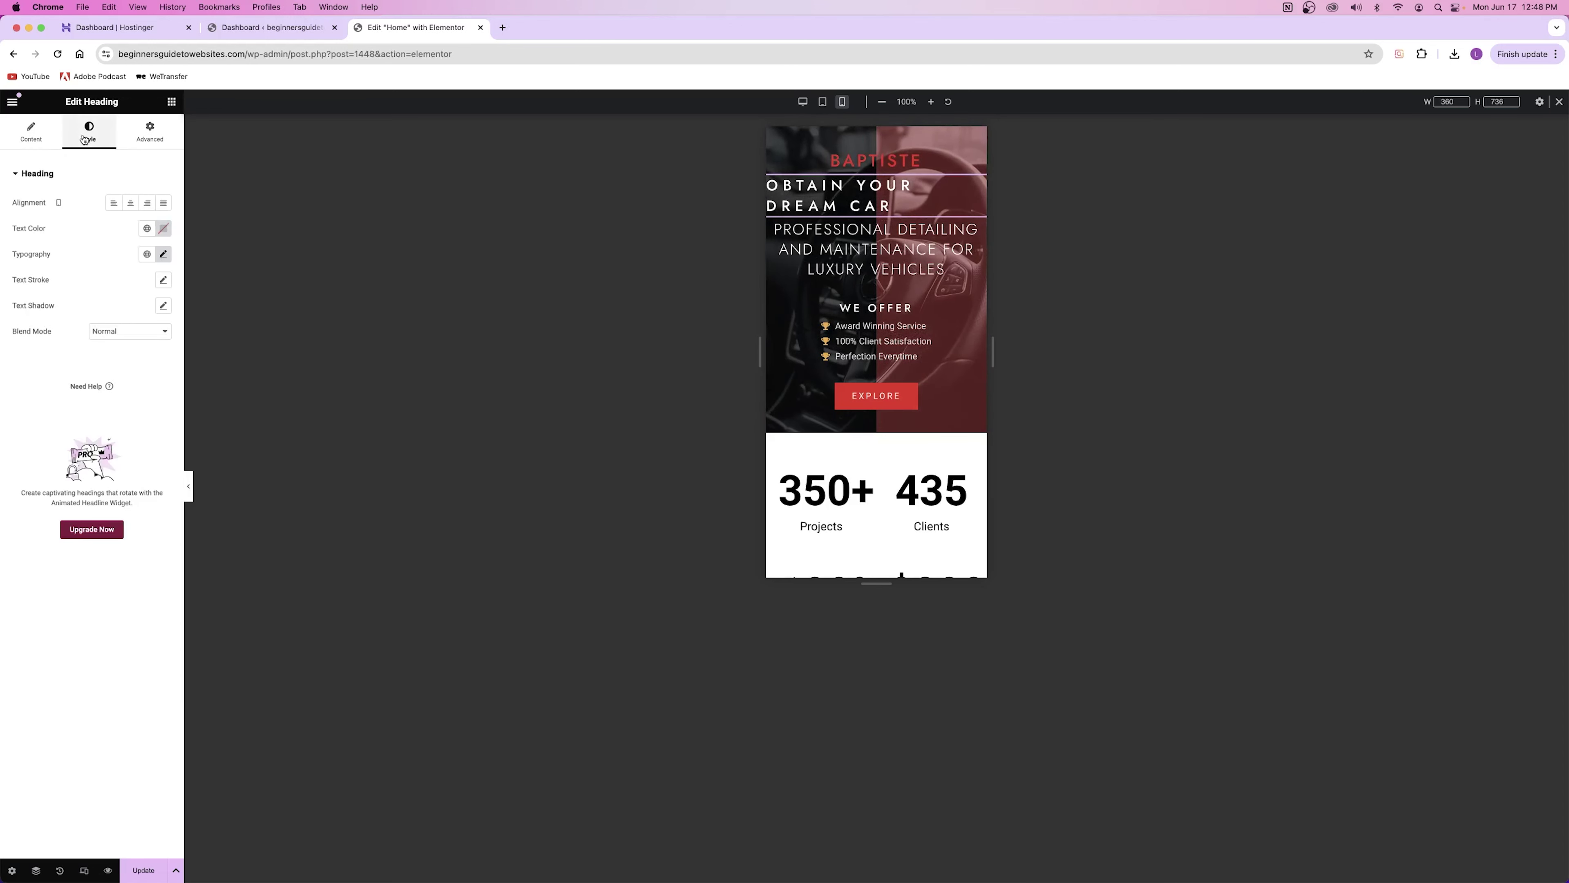
{"action": "left_click", "coordinate": [130, 203]}
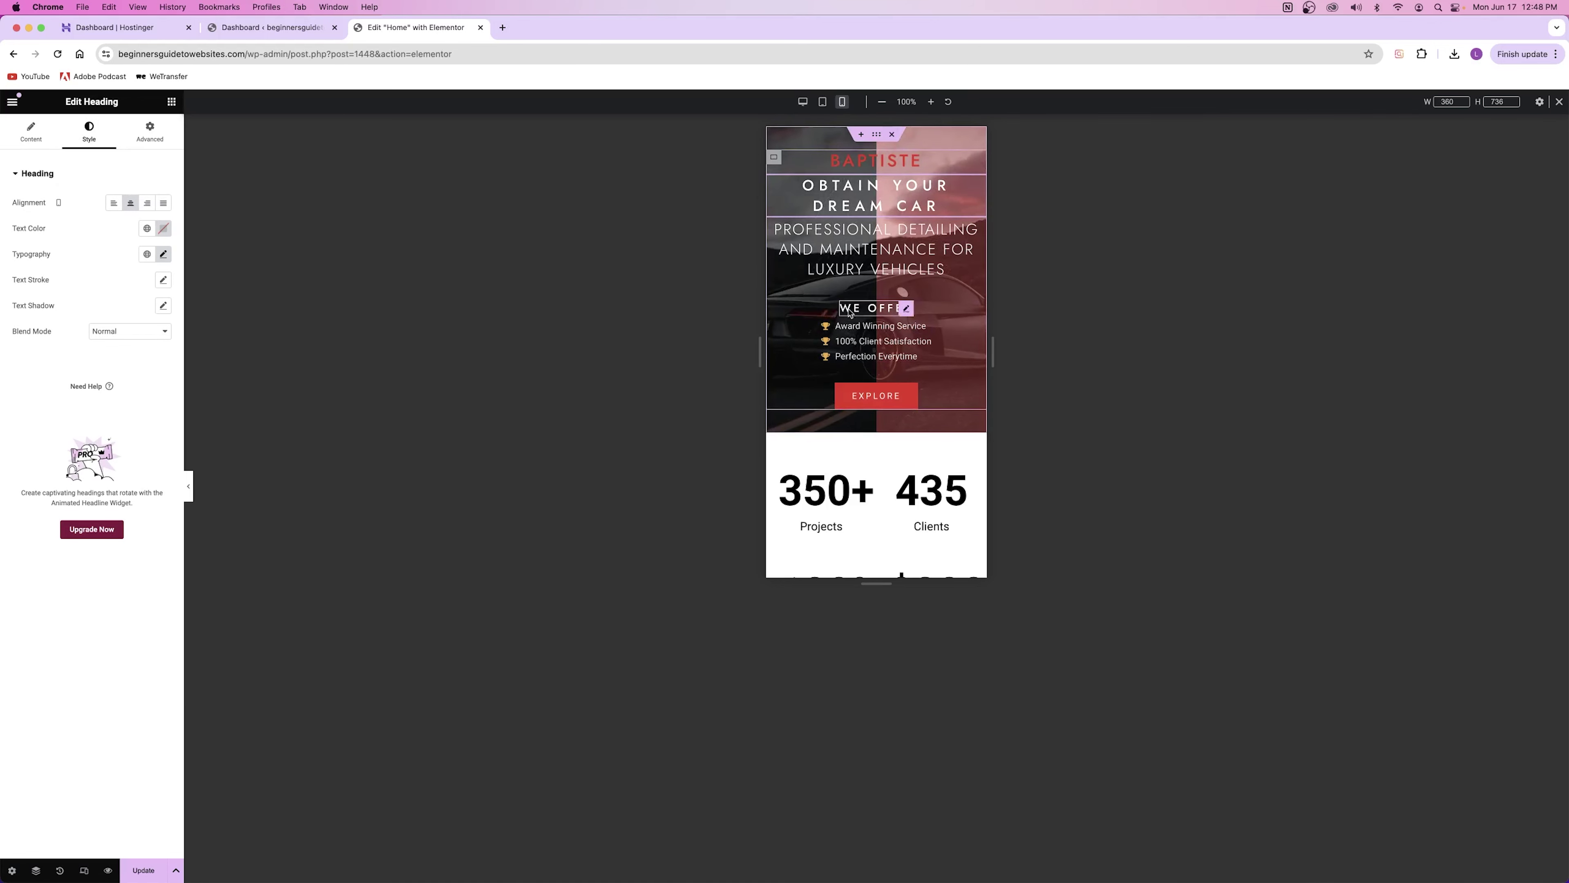
{"action": "left_click", "coordinate": [802, 103]}
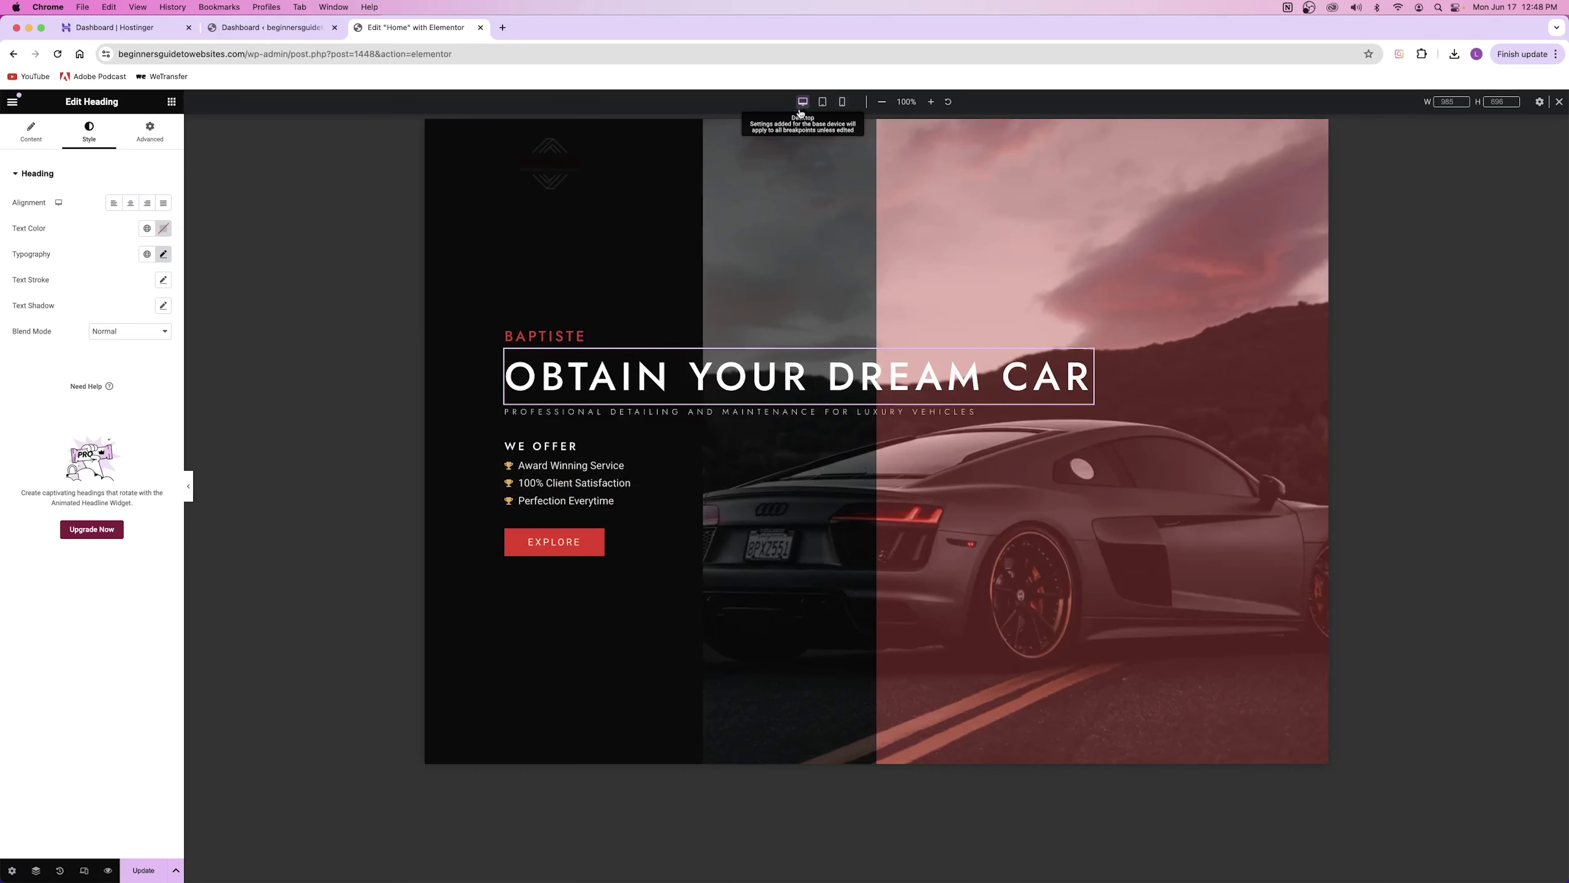
{"action": "left_click", "coordinate": [842, 101]}
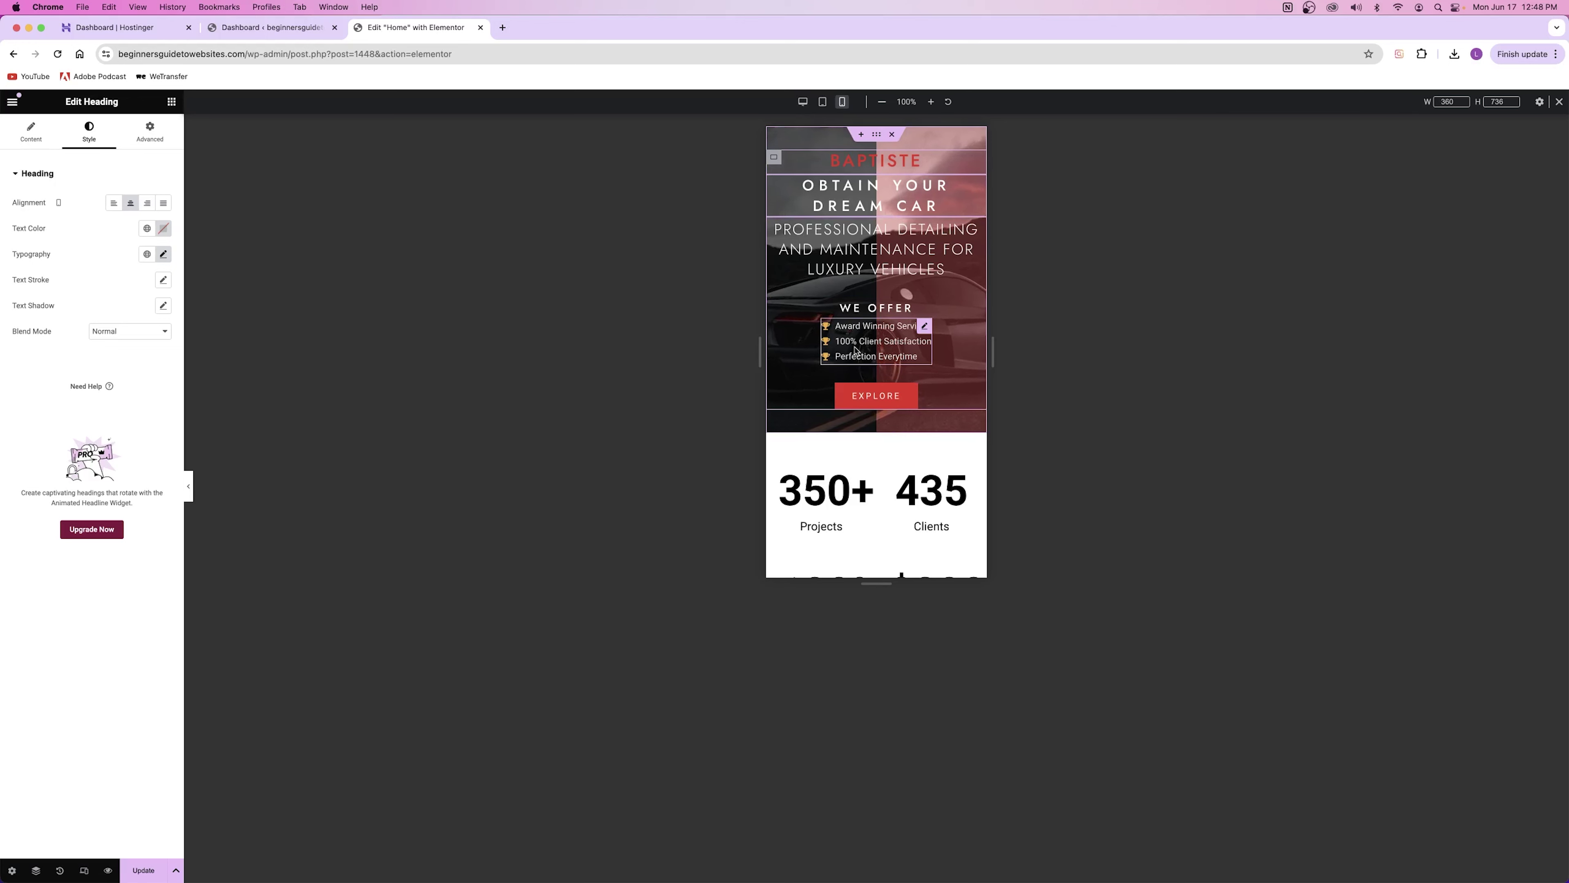
{"action": "left_click", "coordinate": [877, 134]}
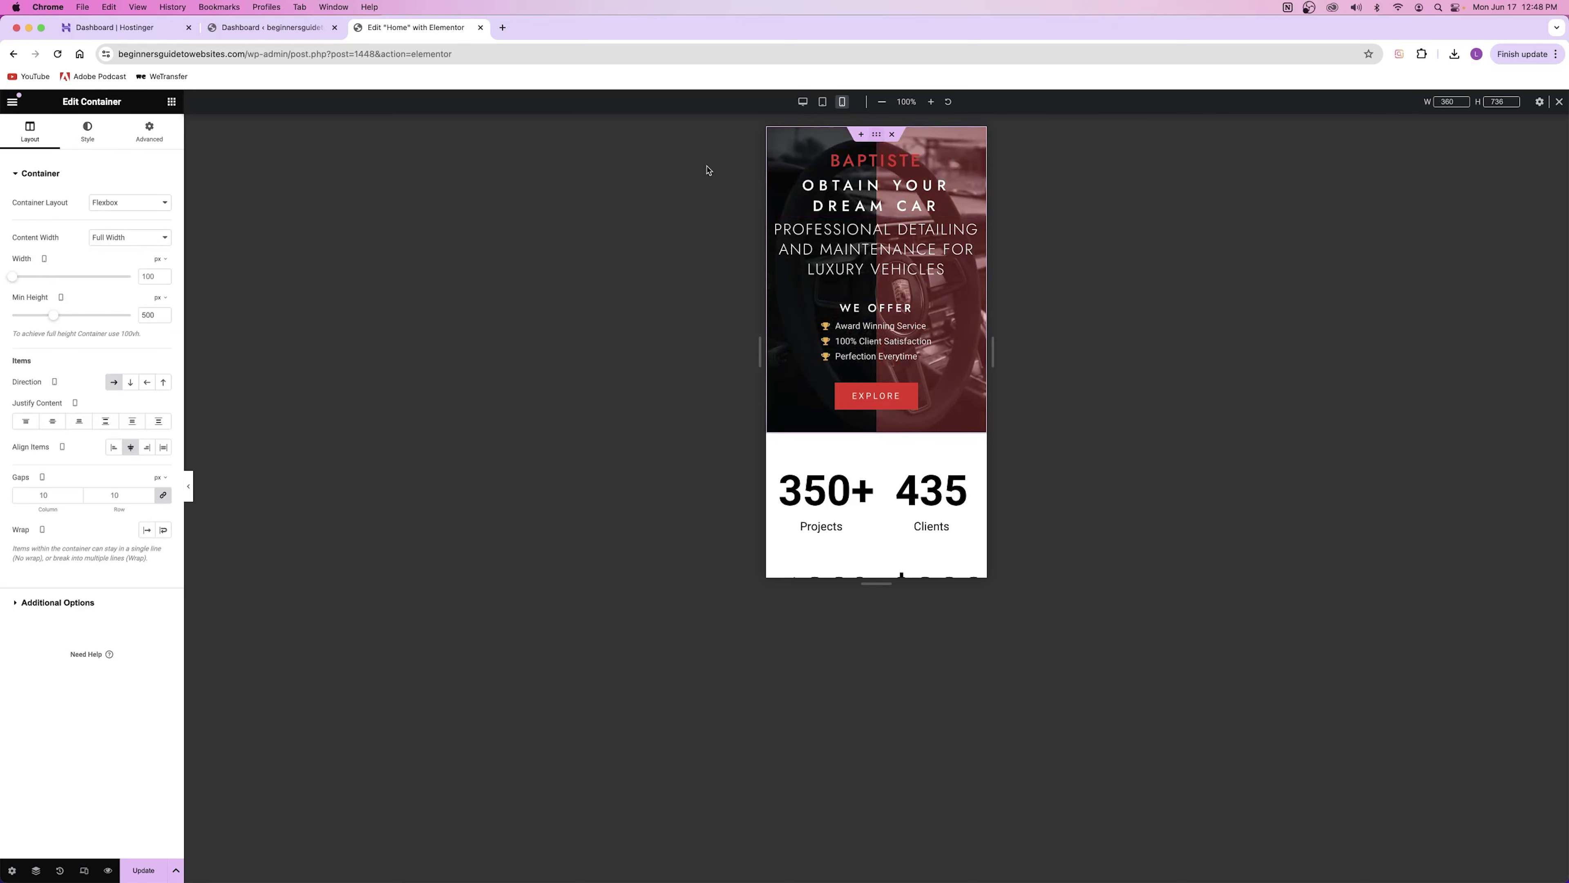
Add top and bottom padding to the mobile hero container so it grows taller.
{"action": "left_click", "coordinate": [148, 132]}
{"action": "left_click_drag", "start_coordinate": [31, 277], "coordinate": [86, 279]}
{"action": "left_click_drag", "start_coordinate": [97, 278], "coordinate": [150, 276]}
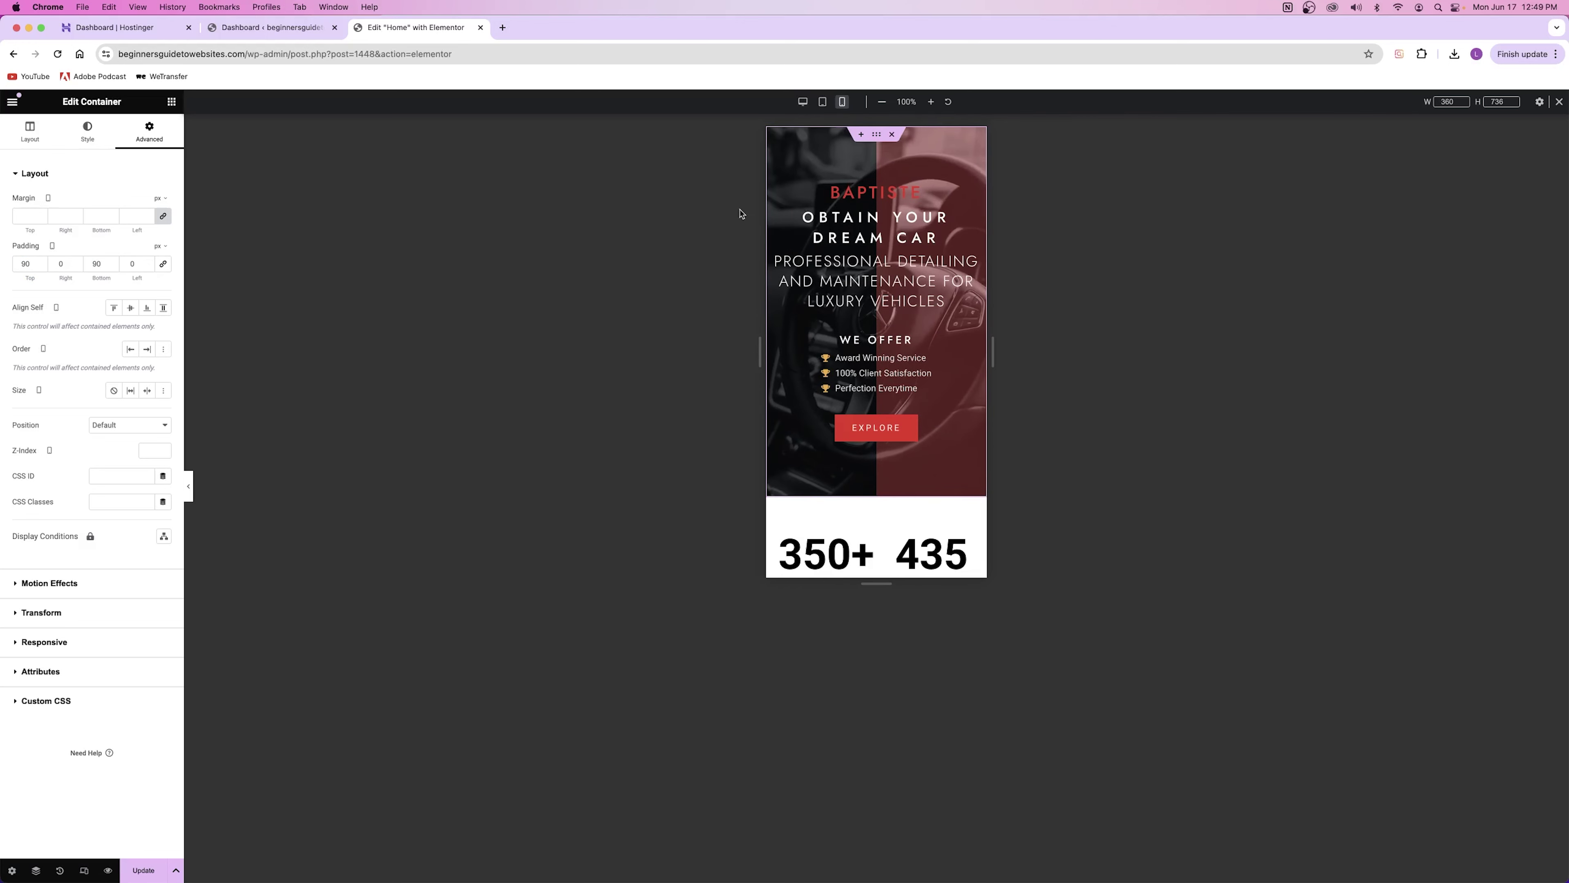
Shrink the BAPTISTE heading to 20 px and reduce the professional detailing subheading size.
{"action": "left_click", "coordinate": [880, 196]}
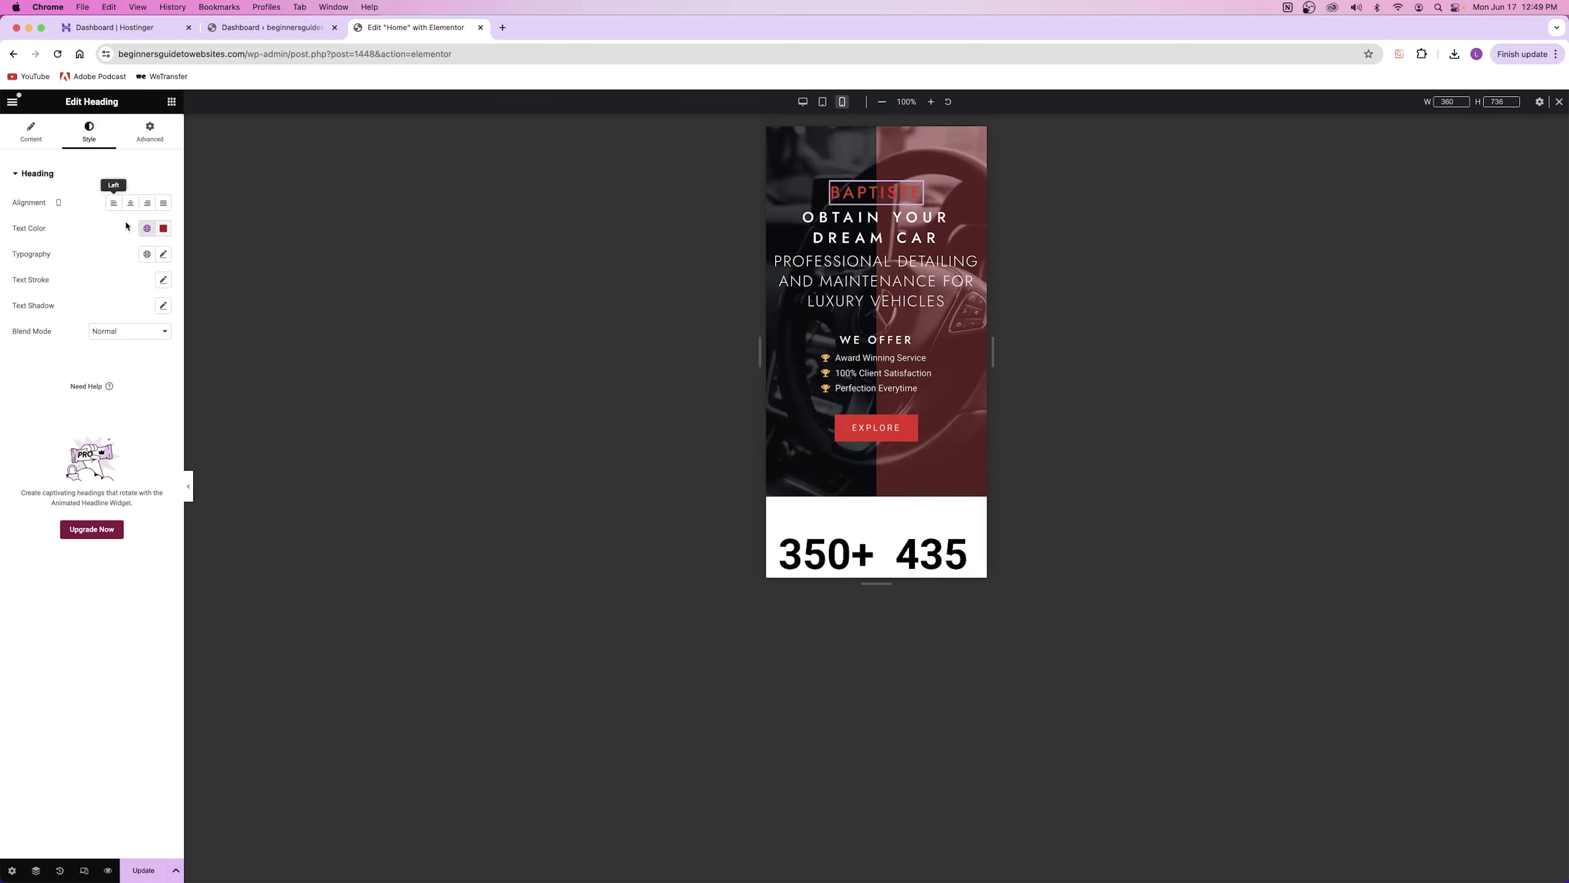
{"action": "left_click", "coordinate": [164, 254]}
{"action": "left_click_drag", "start_coordinate": [21, 351], "coordinate": [30, 350]}
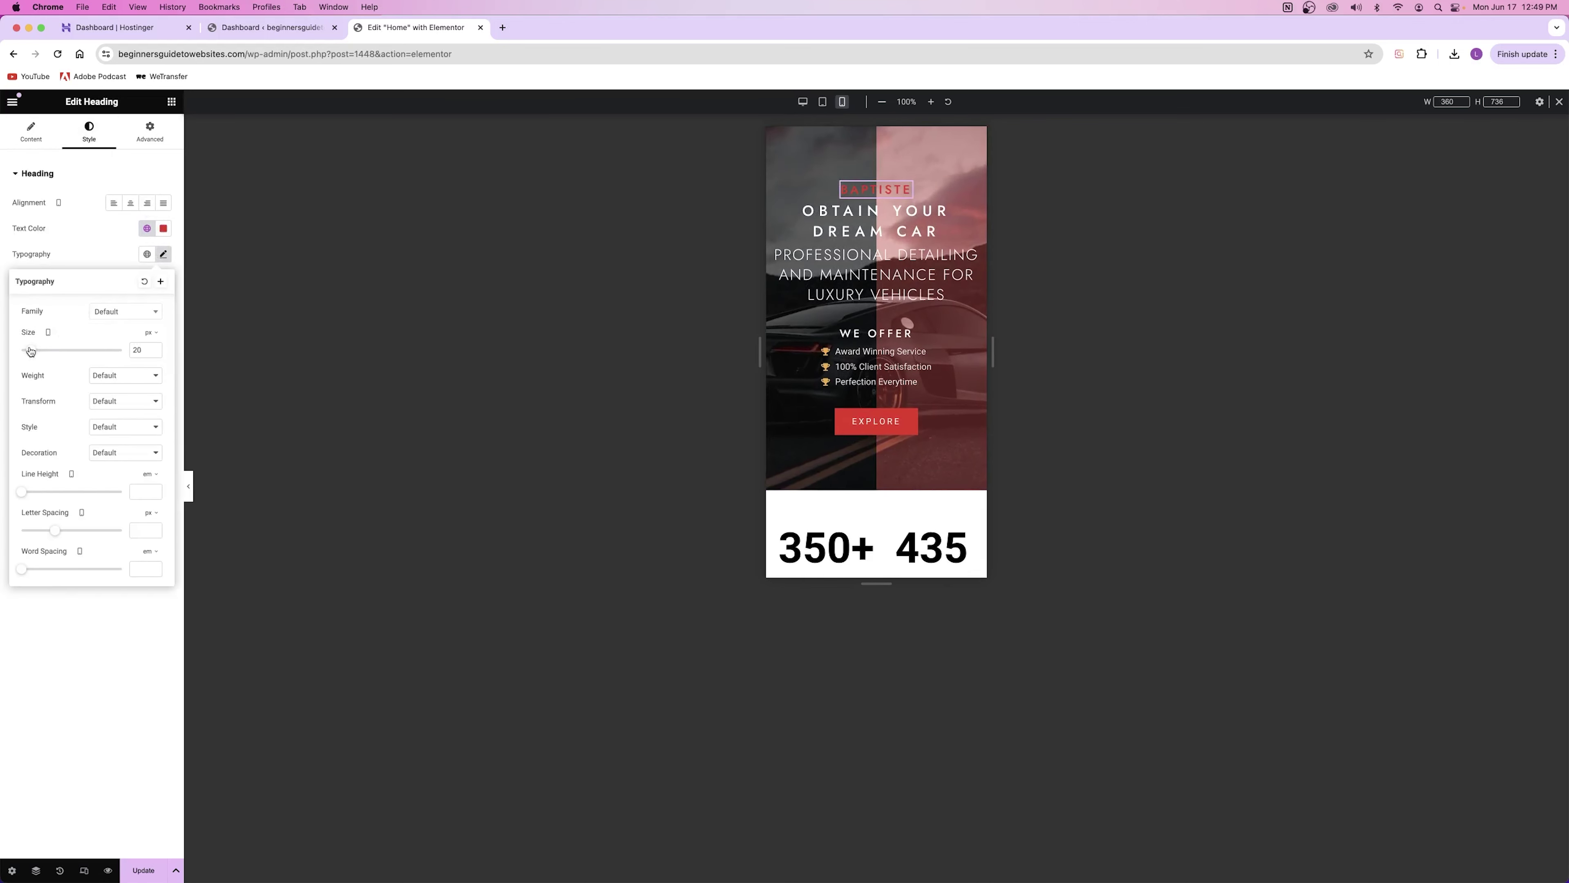
{"action": "left_click", "coordinate": [939, 295]}
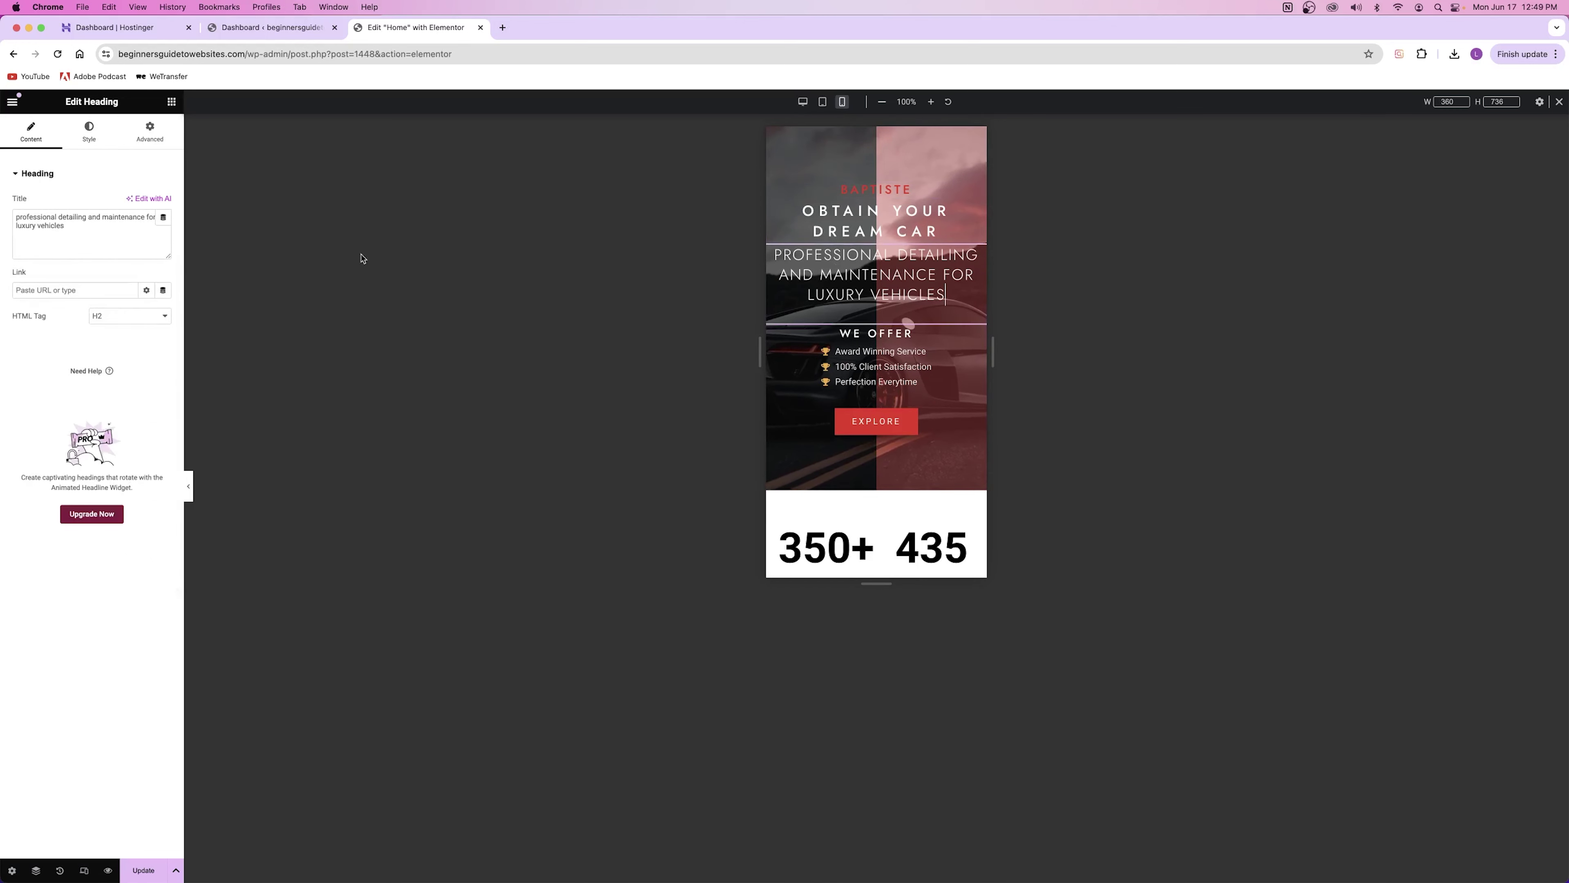
{"action": "left_click", "coordinate": [121, 140]}
{"action": "left_click", "coordinate": [164, 254]}
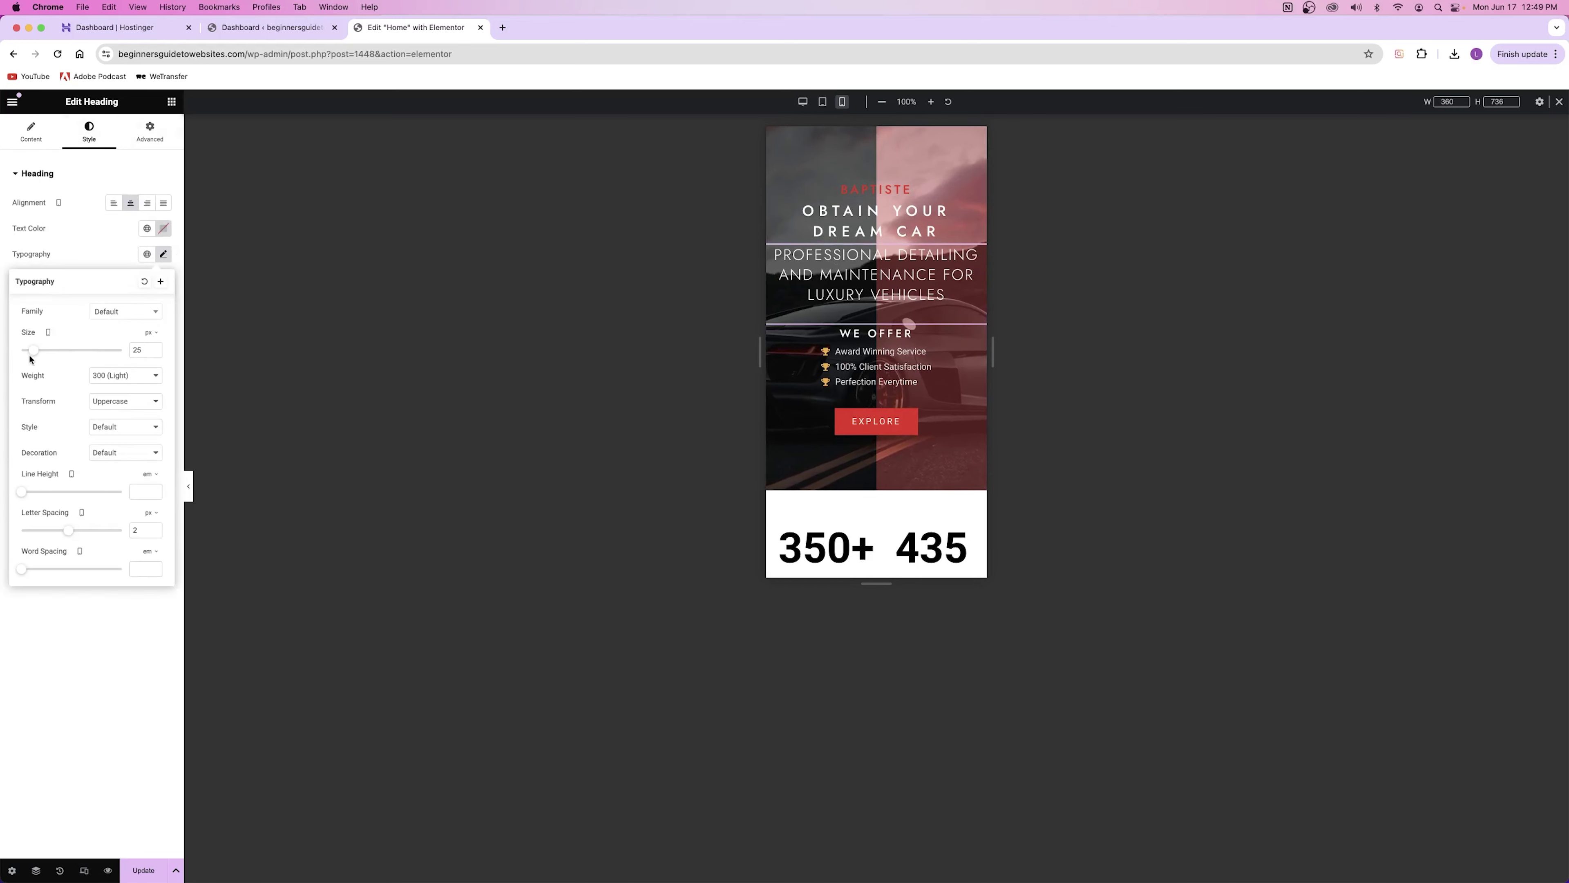
{"action": "left_click", "coordinate": [27, 350]}
Add right padding to the hero content container on mobile.
{"action": "left_click", "coordinate": [773, 191]}
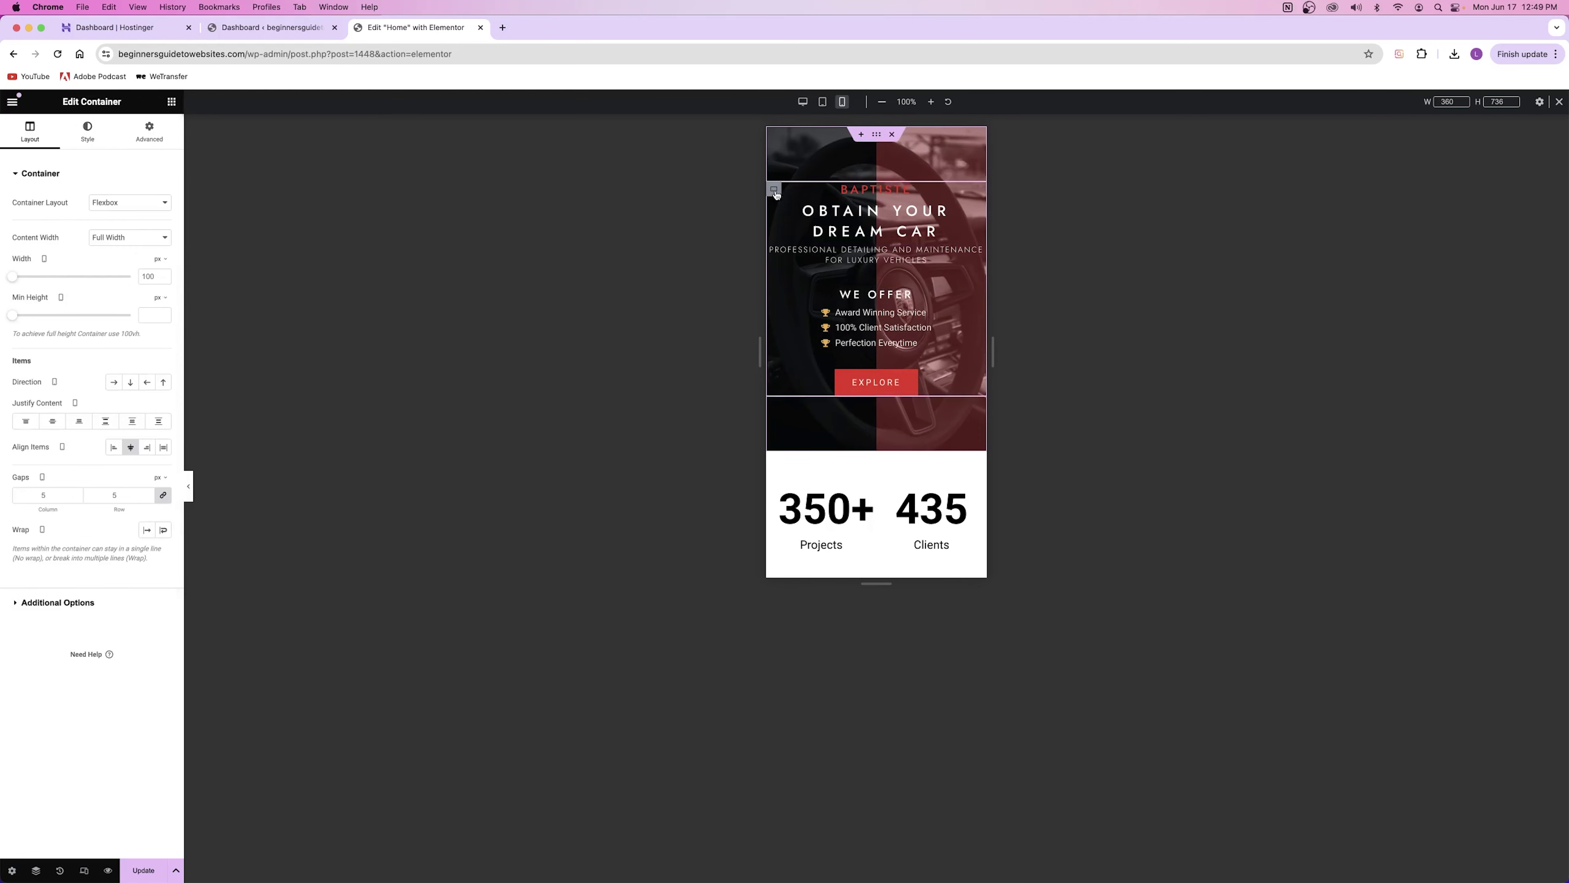
{"action": "left_click", "coordinate": [149, 131]}
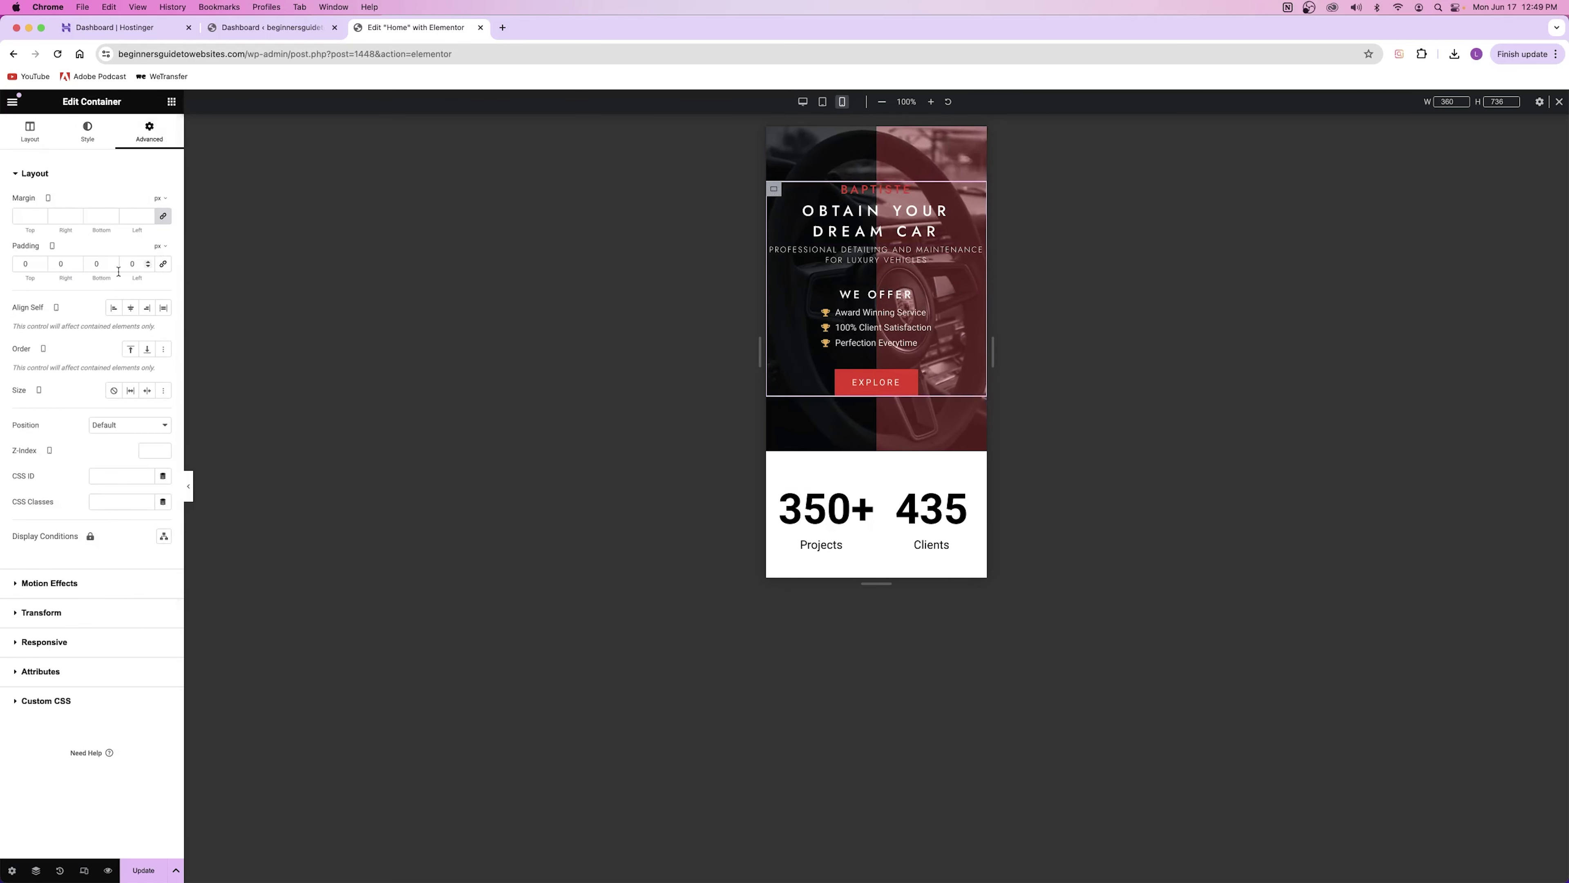
{"action": "left_click_drag", "start_coordinate": [67, 279], "coordinate": [69, 278]}
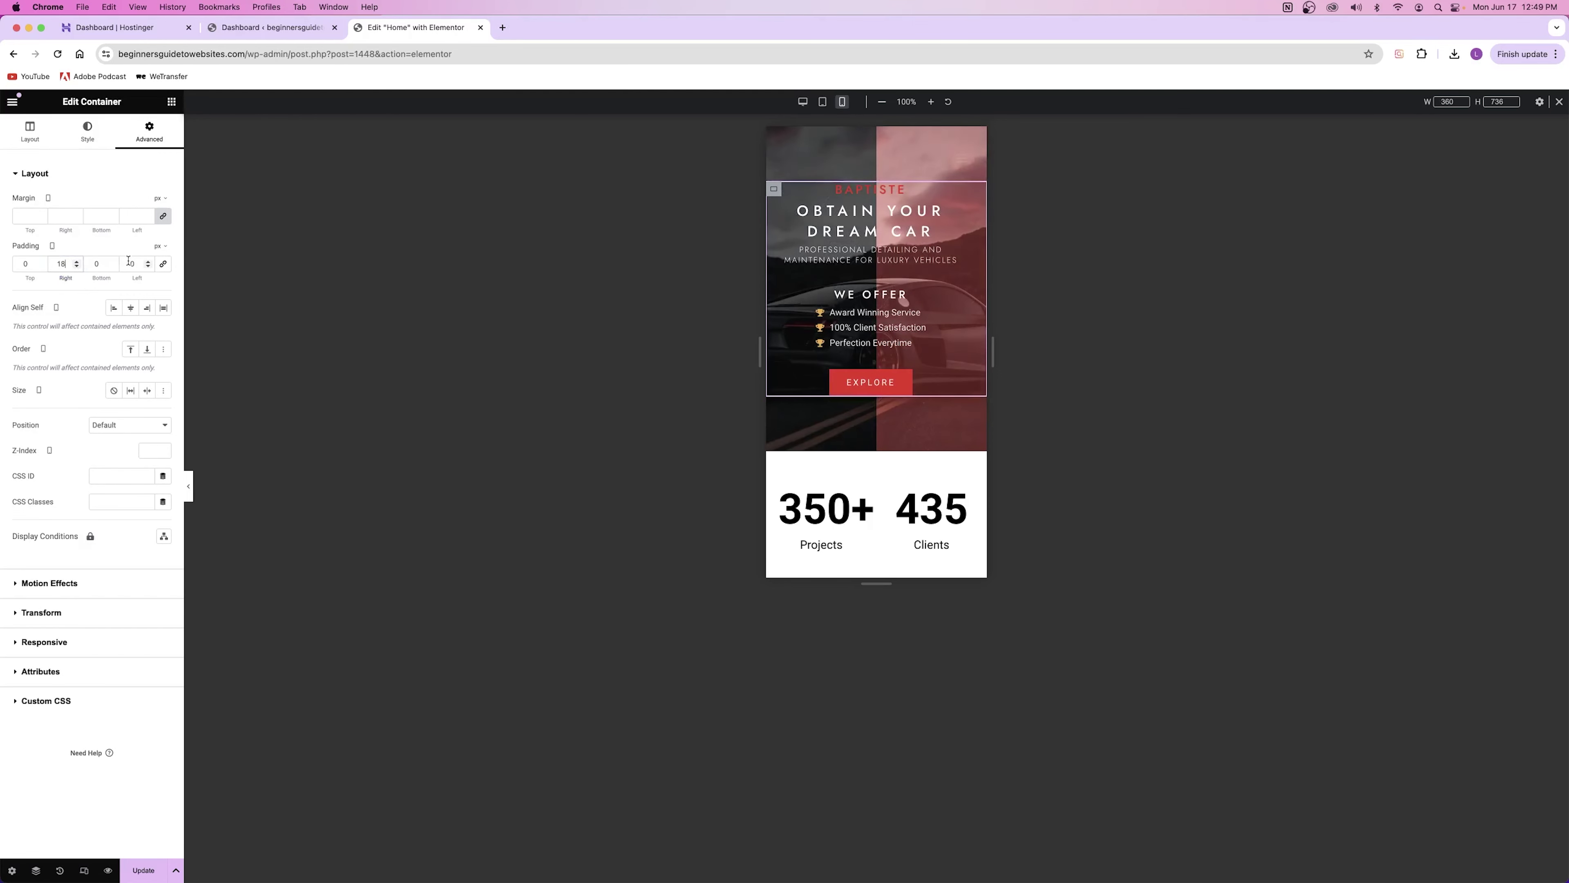
Enlarge the OBTAIN YOUR DREAM CAR heading to 36 px on mobile.
{"action": "left_click", "coordinate": [963, 213]}
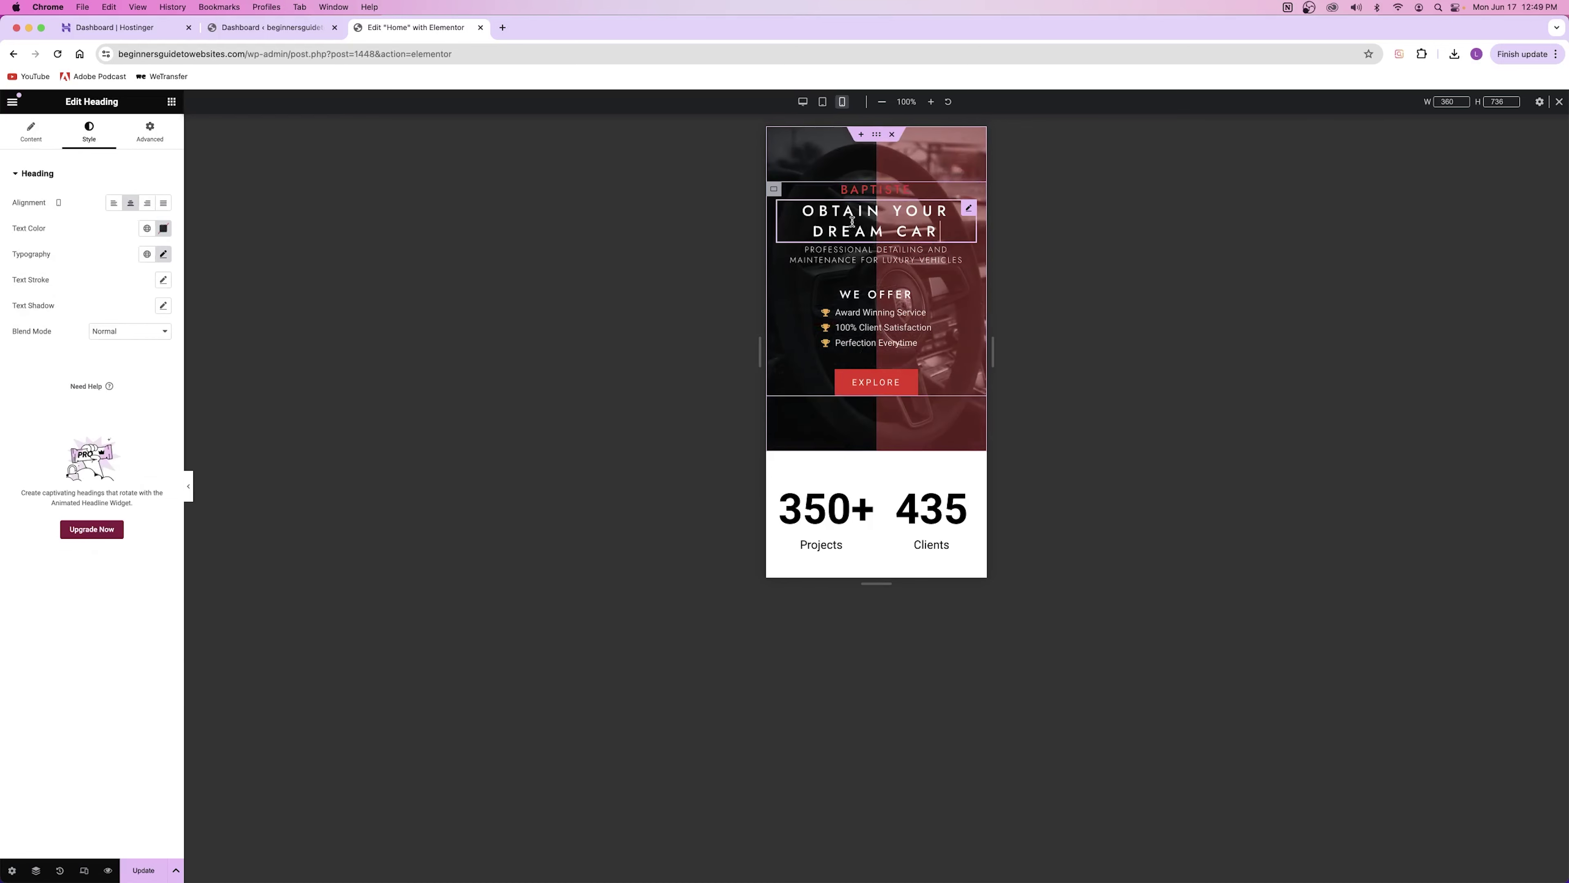
{"action": "left_click", "coordinate": [163, 254]}
{"action": "left_click_drag", "start_coordinate": [35, 353], "coordinate": [41, 353]}
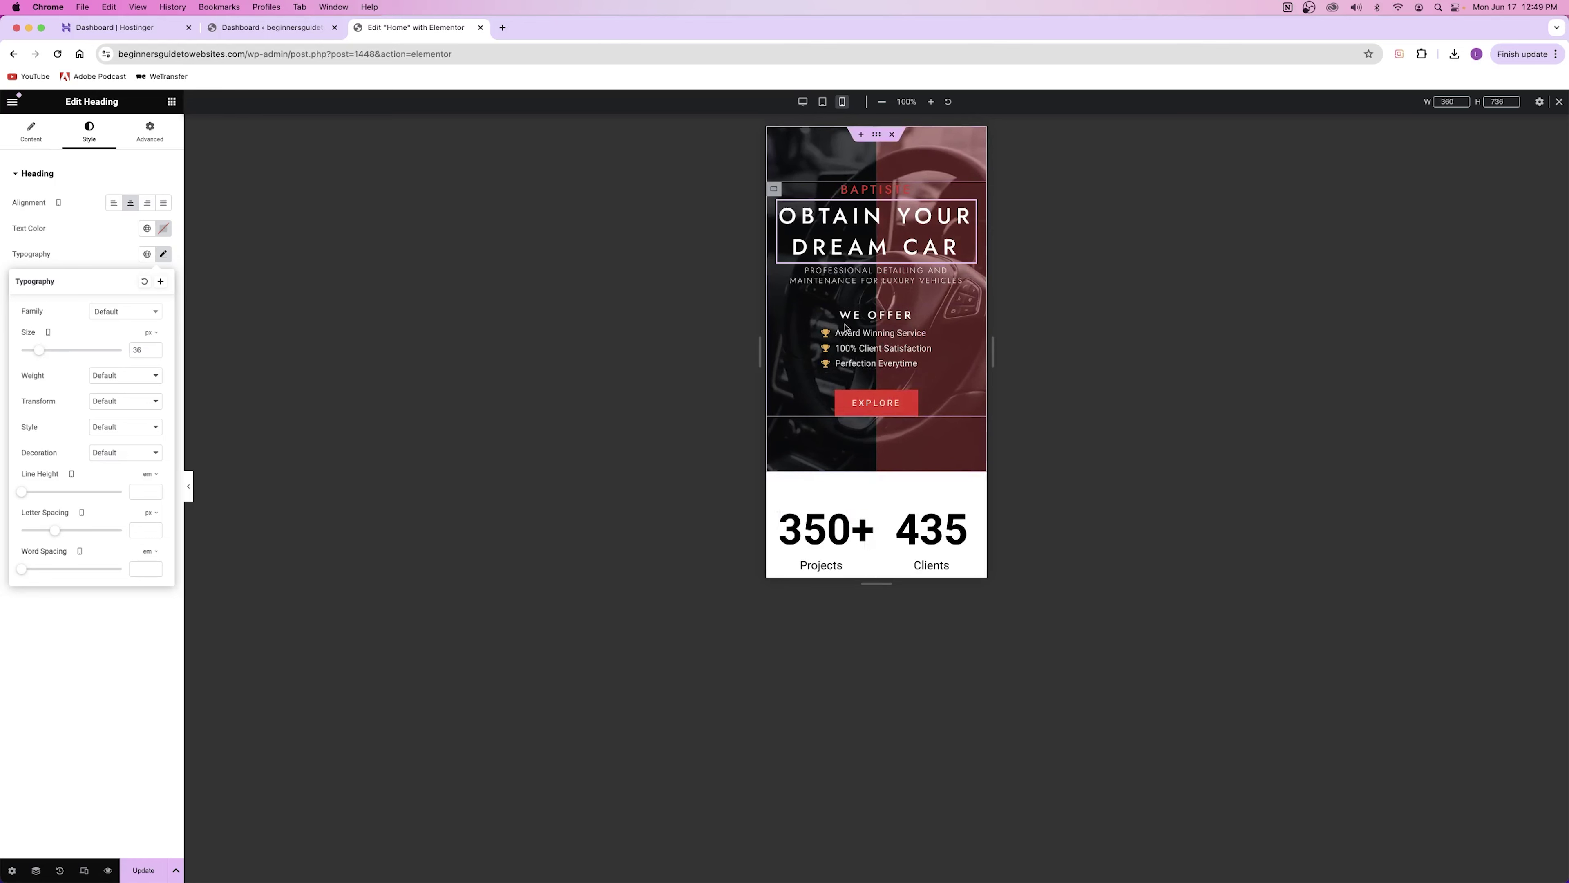
{"action": "scroll", "coordinate": [845, 328], "scroll_direction": "down", "scroll_amount": 5}
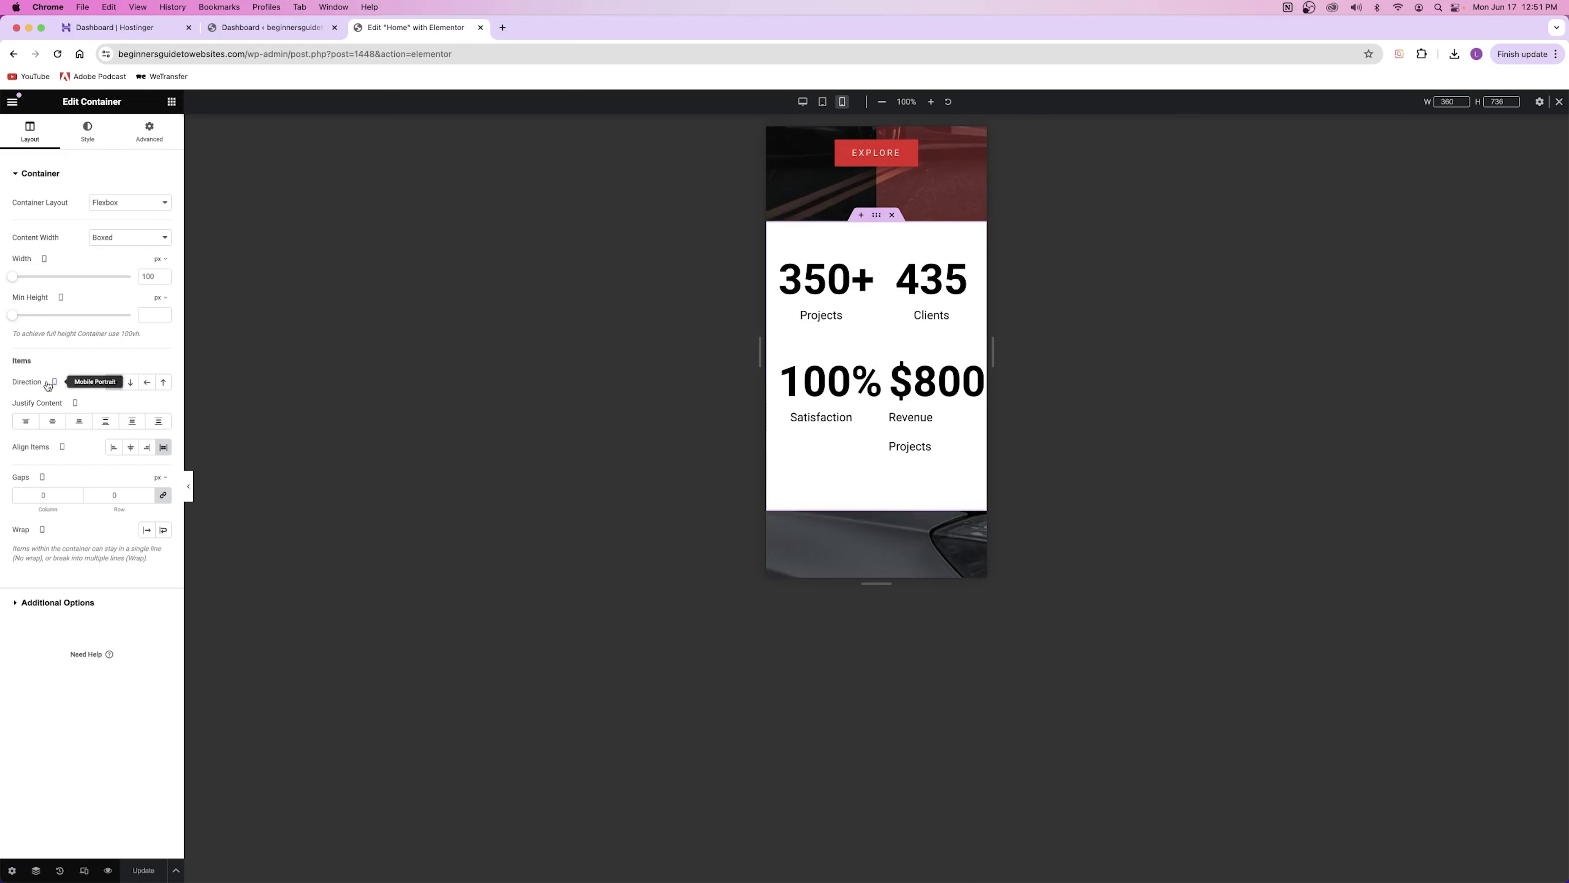
Set the stats container to column direction with centred items, then select the $800M counter's style.
{"action": "left_click", "coordinate": [131, 382]}
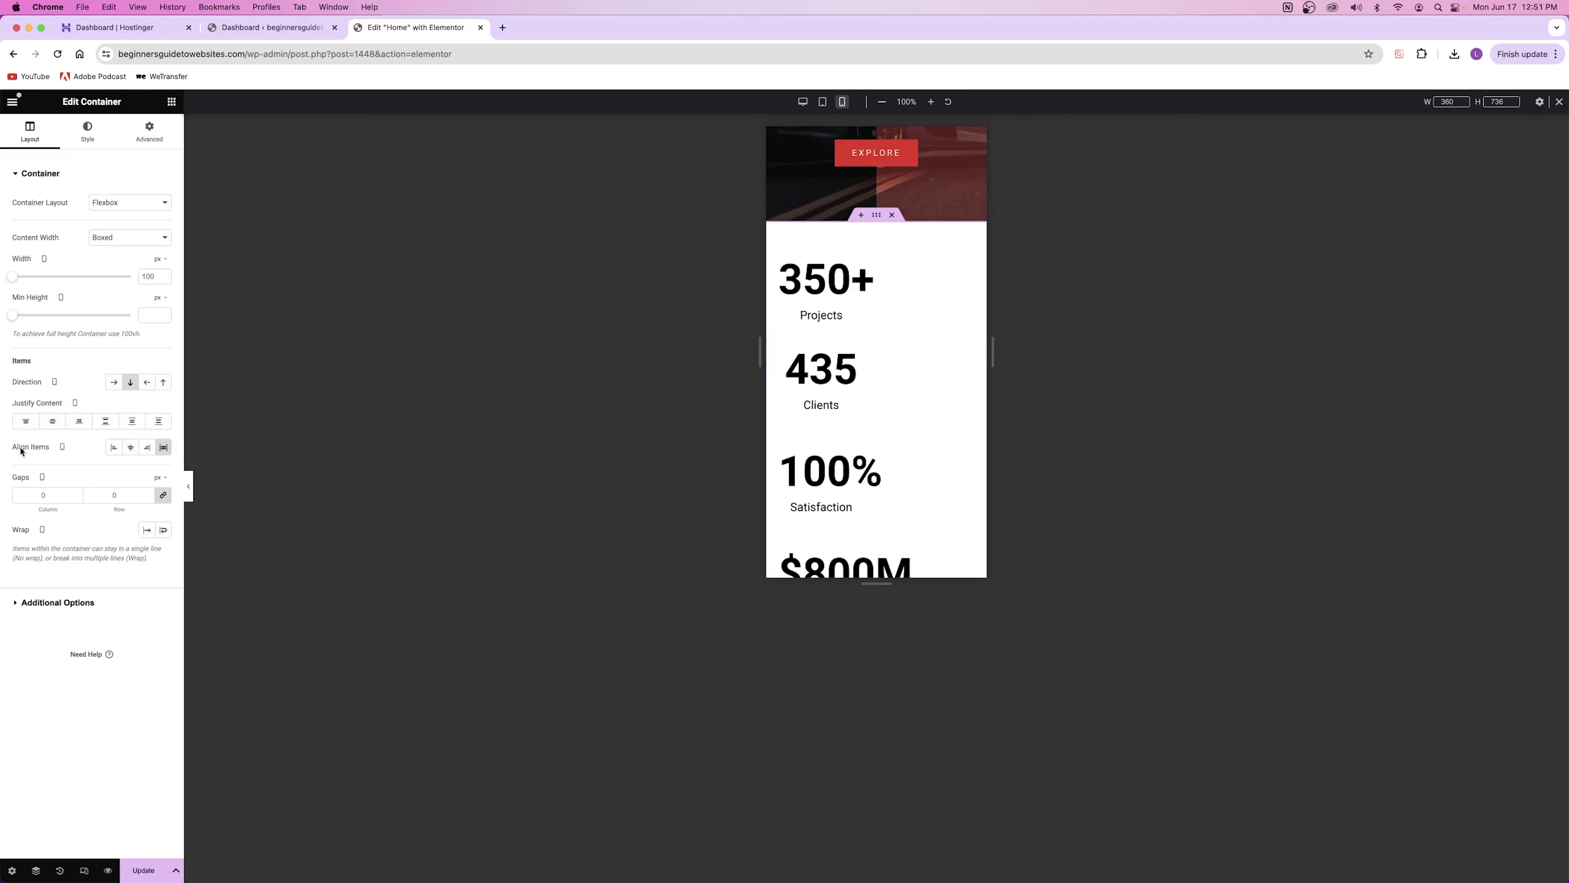
{"action": "left_click", "coordinate": [129, 449]}
{"action": "scroll", "coordinate": [871, 362], "scroll_direction": "down", "scroll_amount": 3}
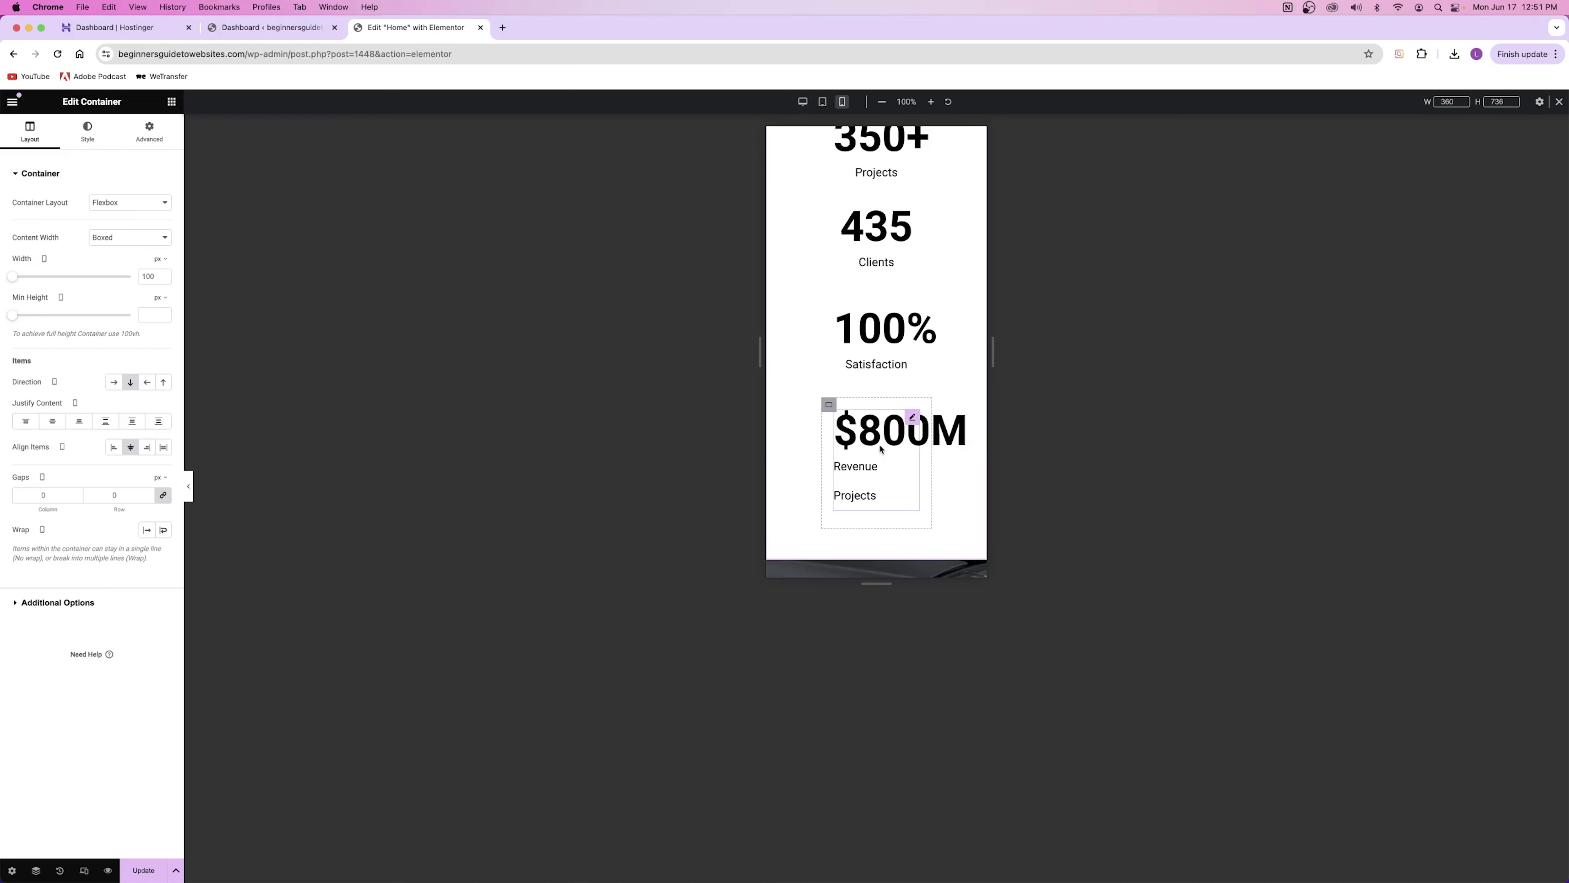
{"action": "left_click", "coordinate": [912, 420]}
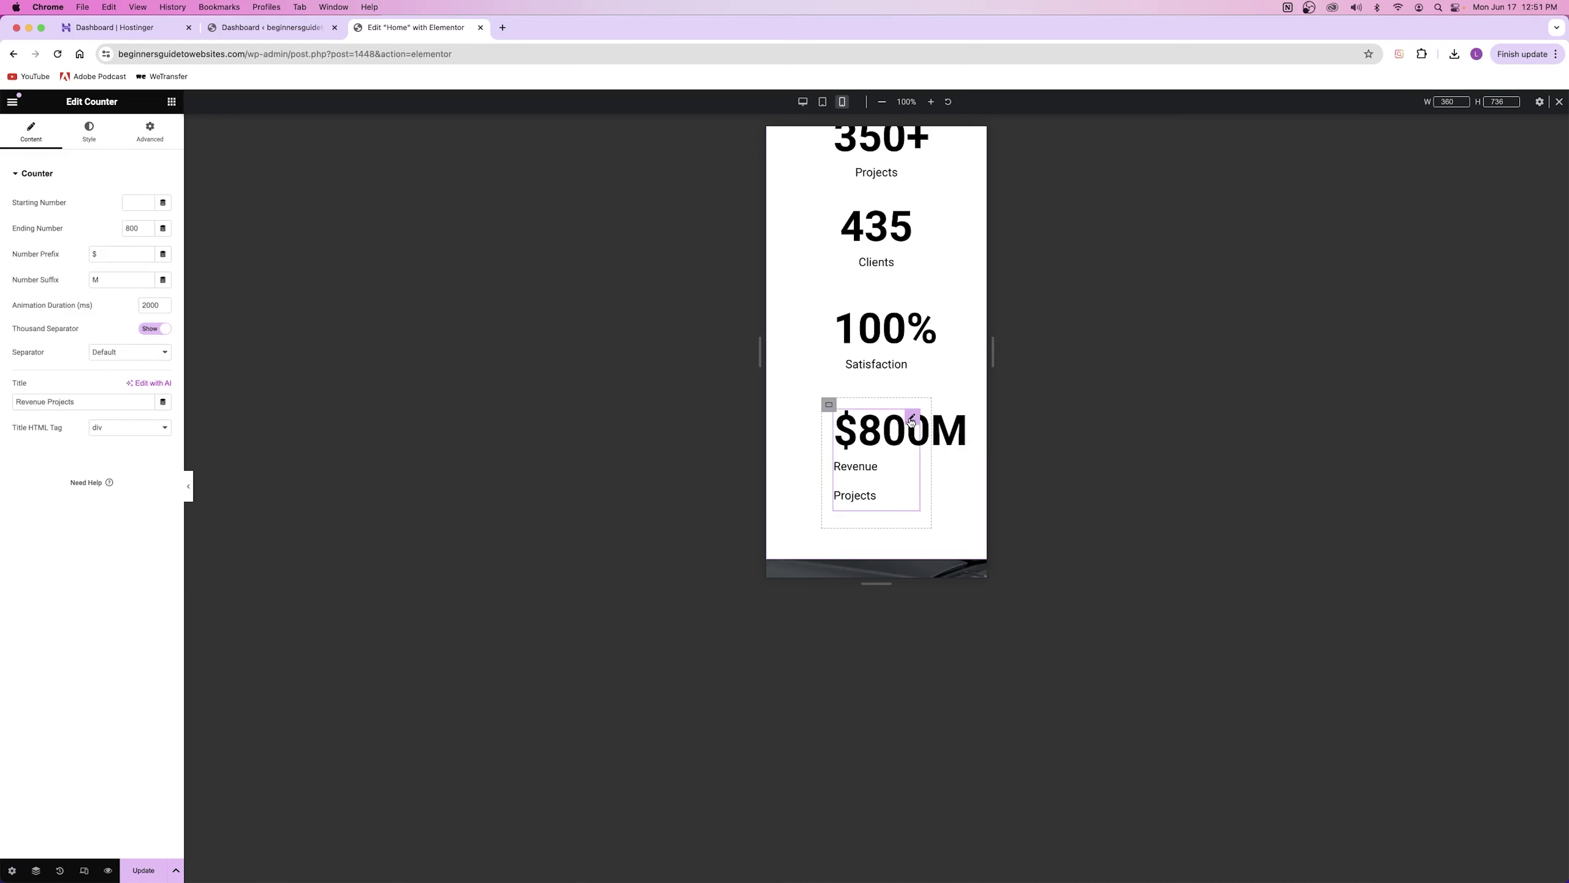
{"action": "left_click", "coordinate": [92, 141]}
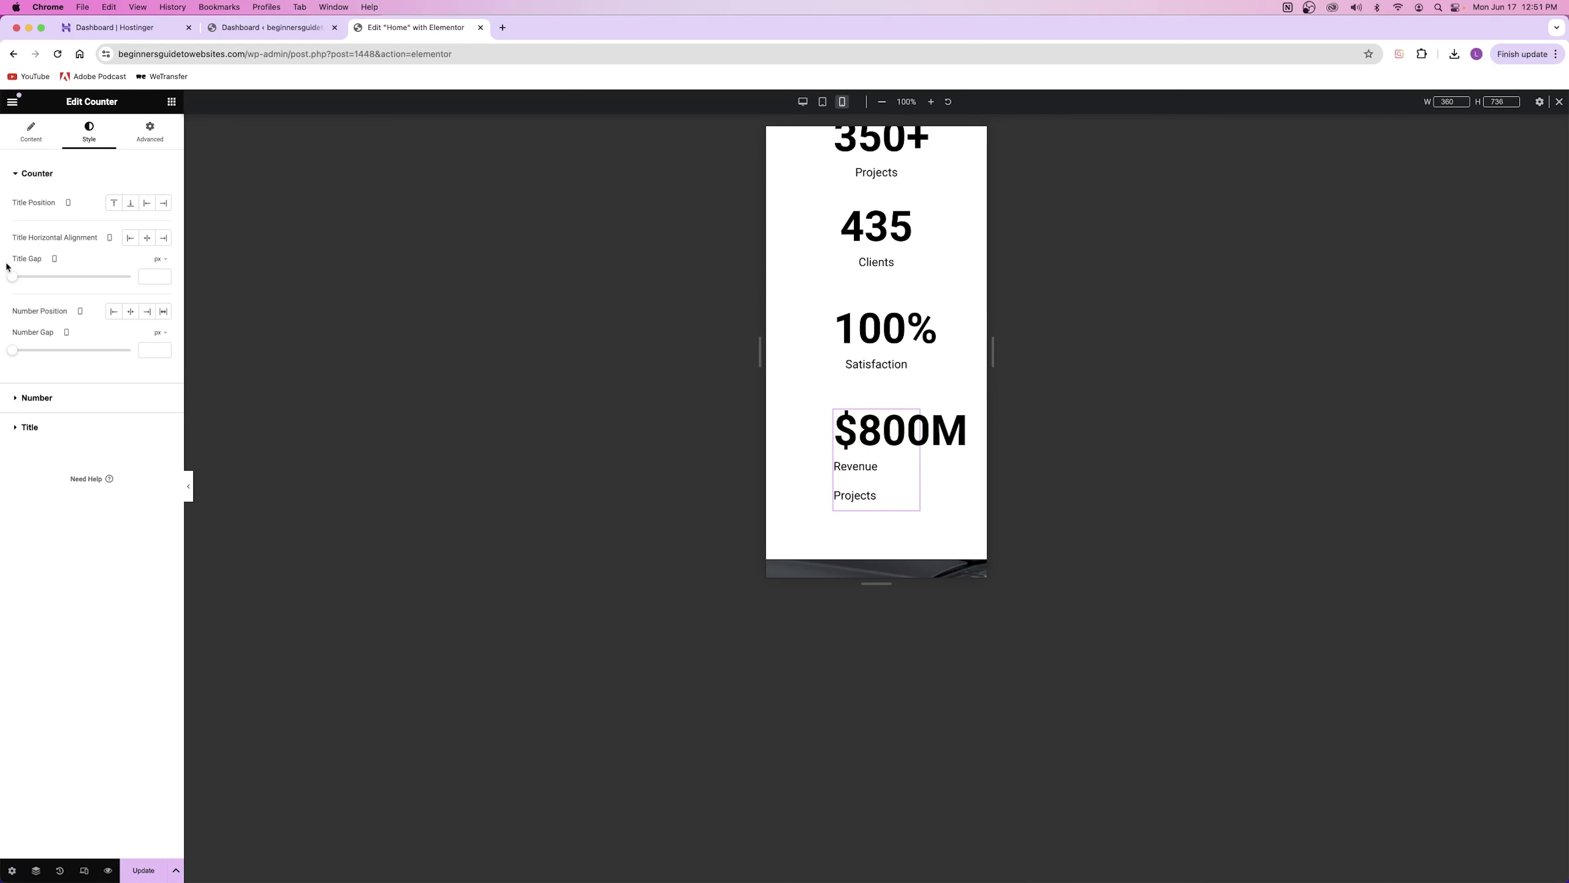
Set the $800M counter's number size to 36 px and Revenue Projects title to 14 px.
{"action": "left_click", "coordinate": [71, 400]}
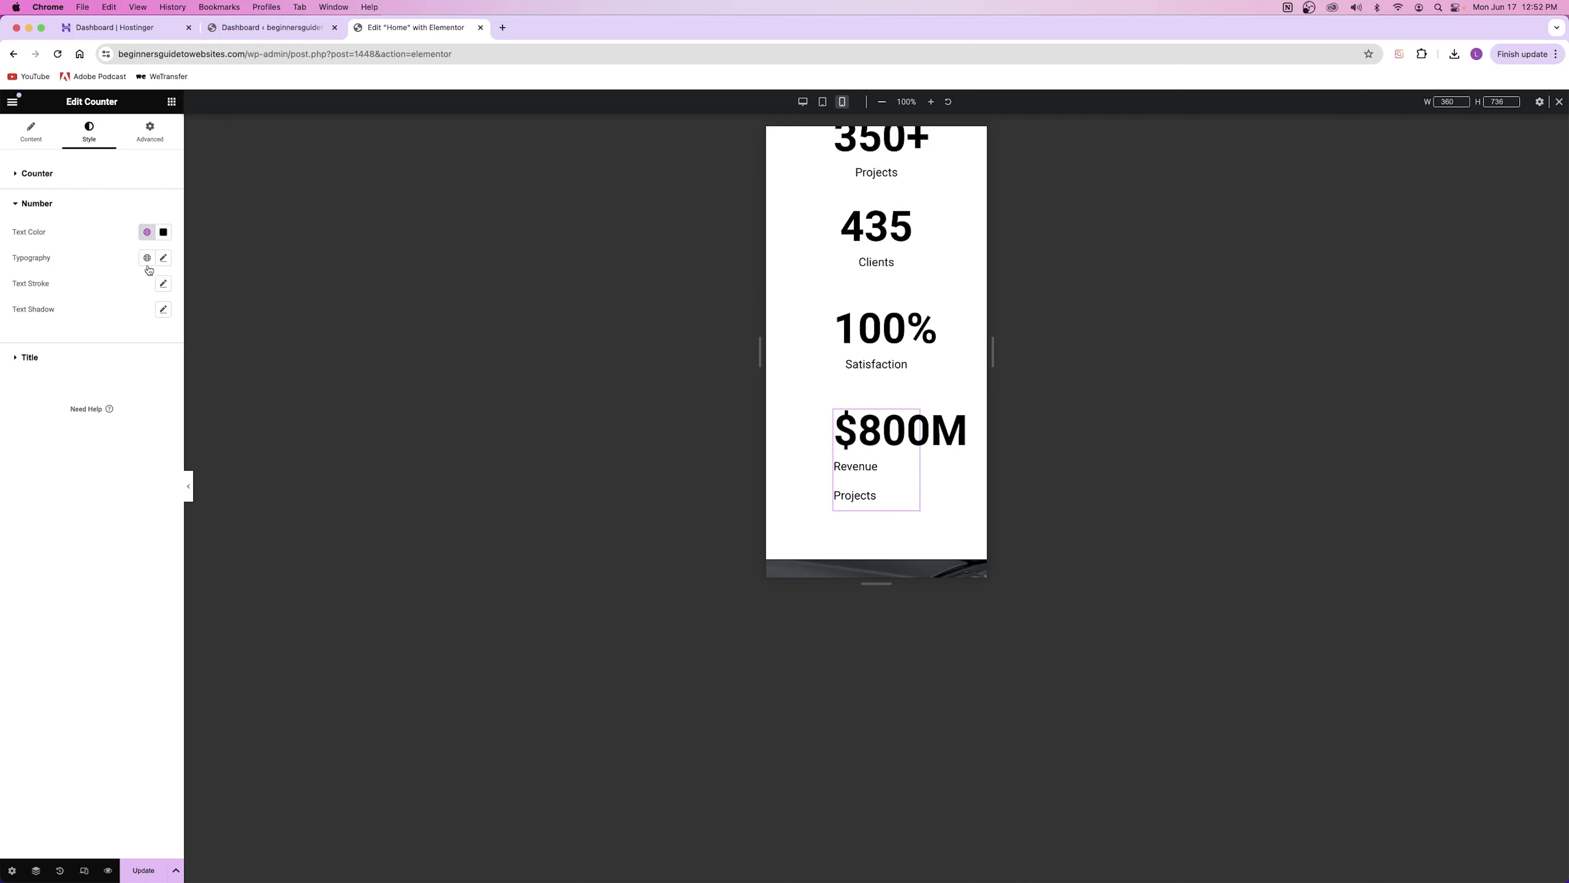
{"action": "left_click", "coordinate": [163, 258]}
{"action": "left_click_drag", "start_coordinate": [22, 362], "coordinate": [40, 358]}
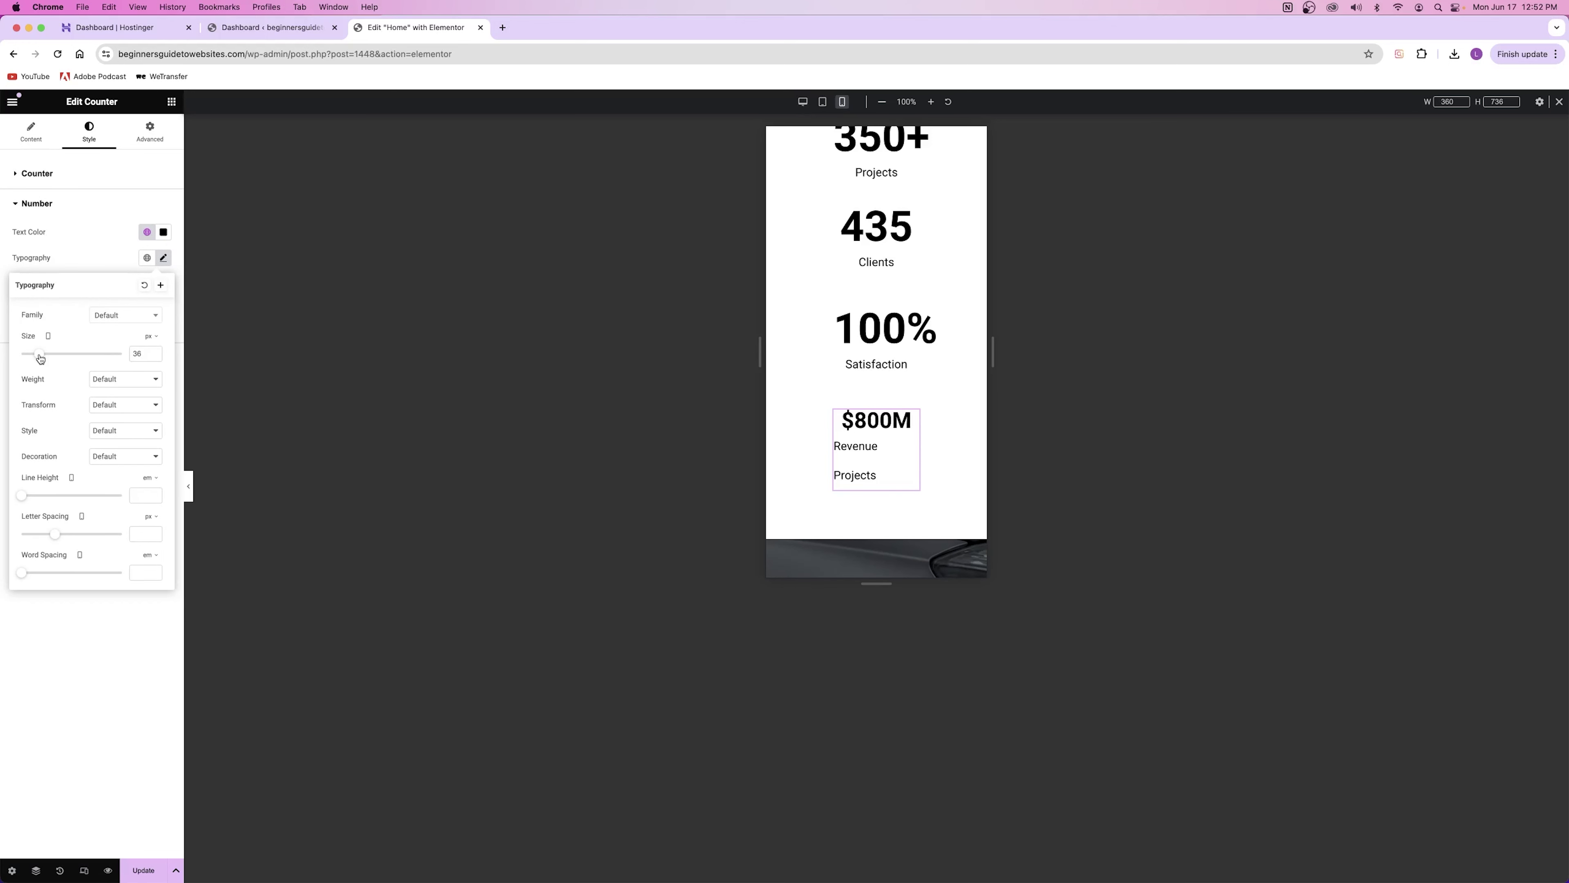
{"action": "left_click", "coordinate": [59, 206]}
{"action": "left_click", "coordinate": [43, 420]}
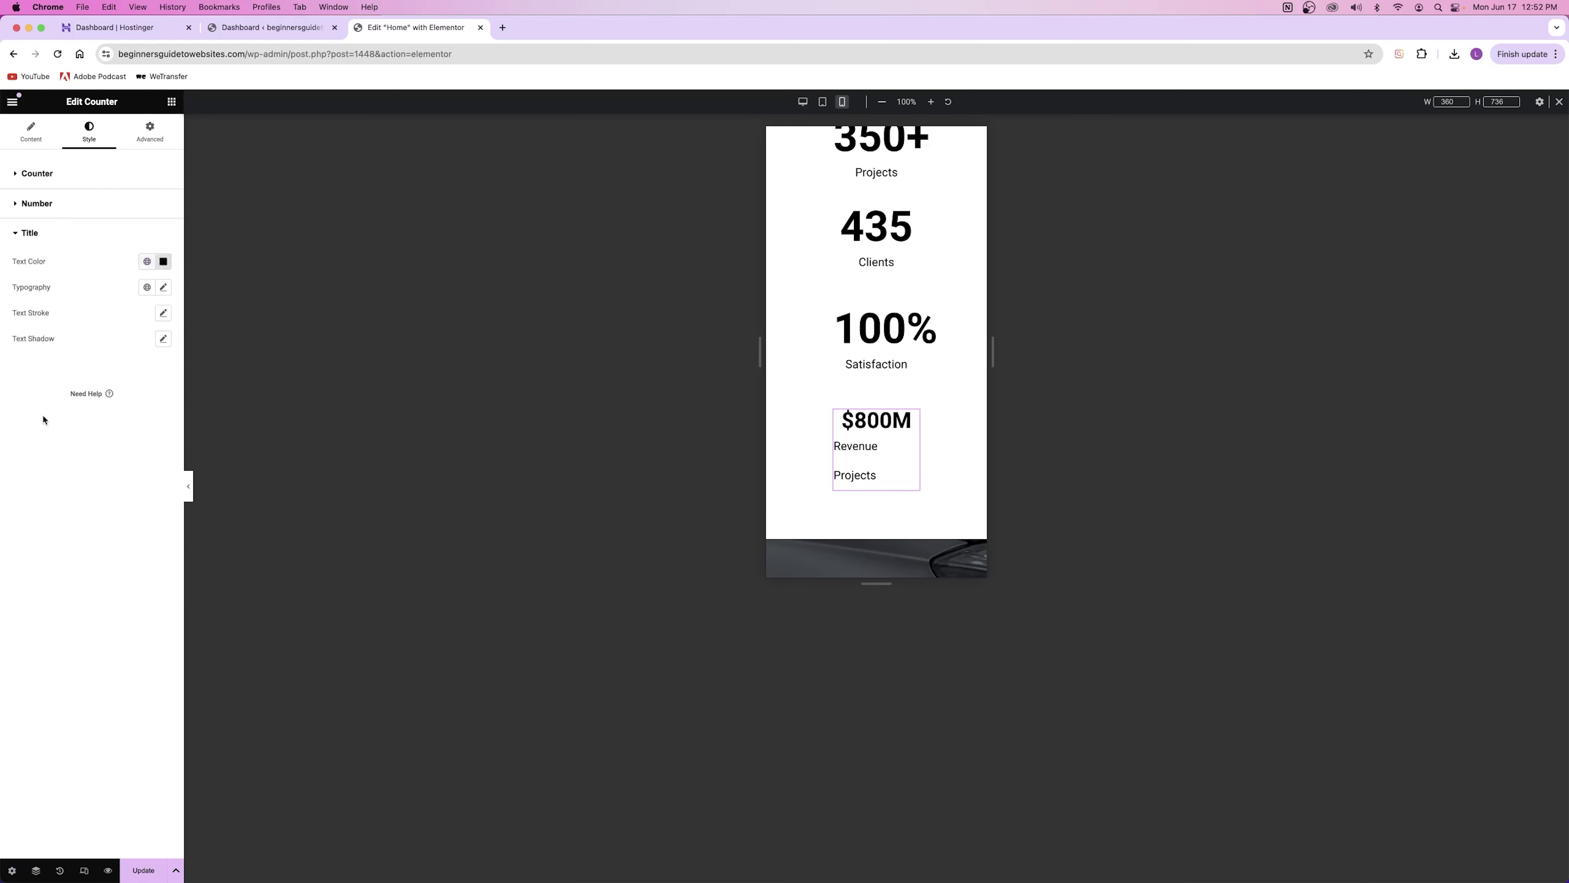
{"action": "left_click", "coordinate": [163, 288]}
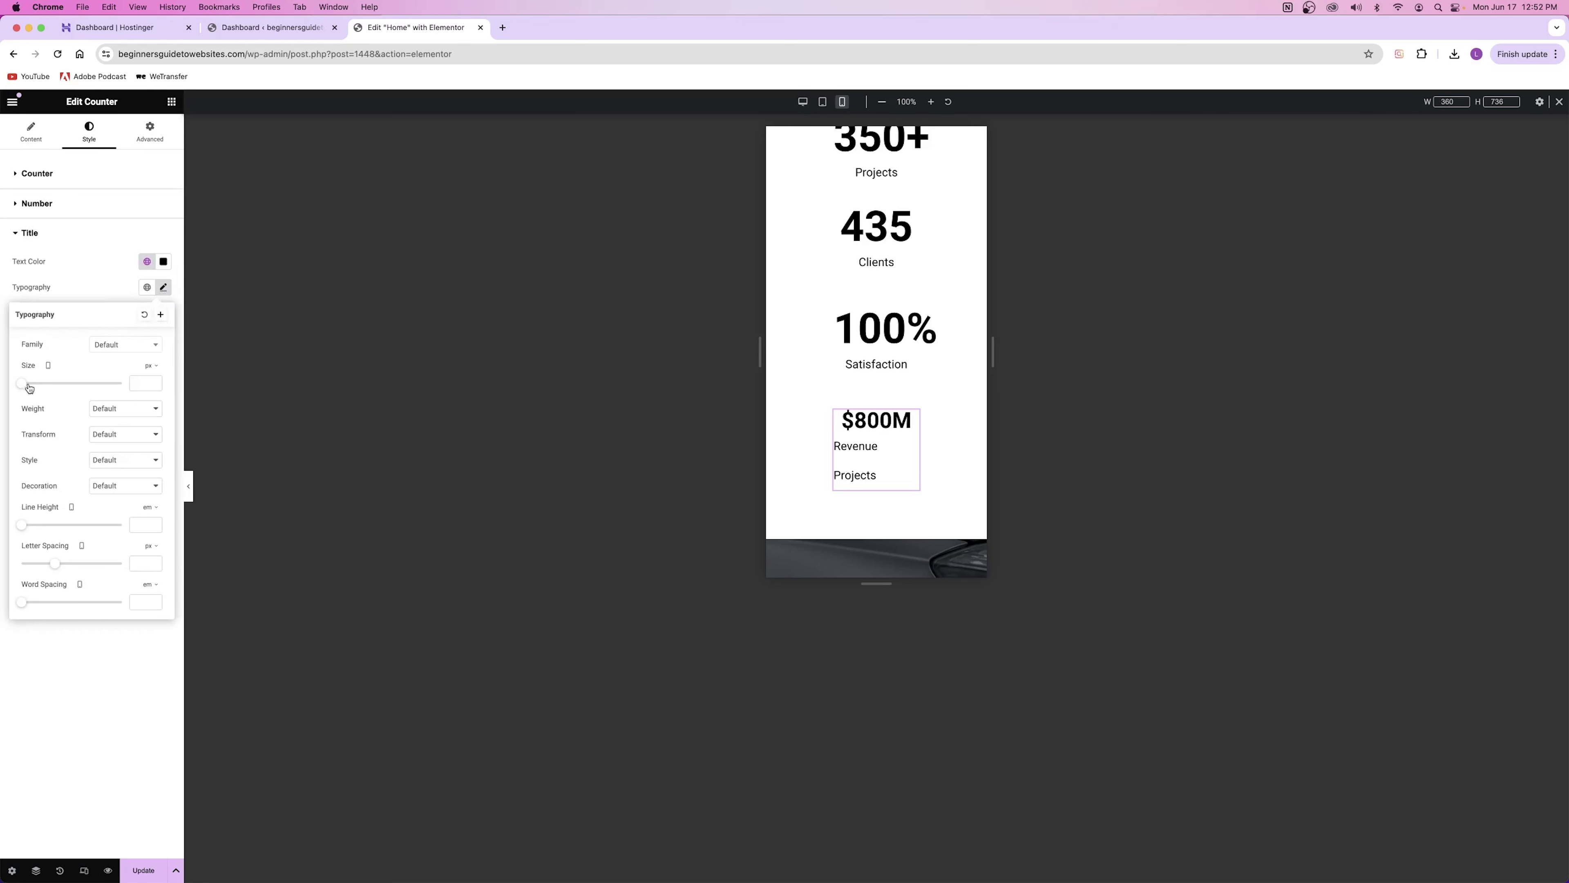
{"action": "left_click_drag", "start_coordinate": [29, 387], "coordinate": [33, 386]}
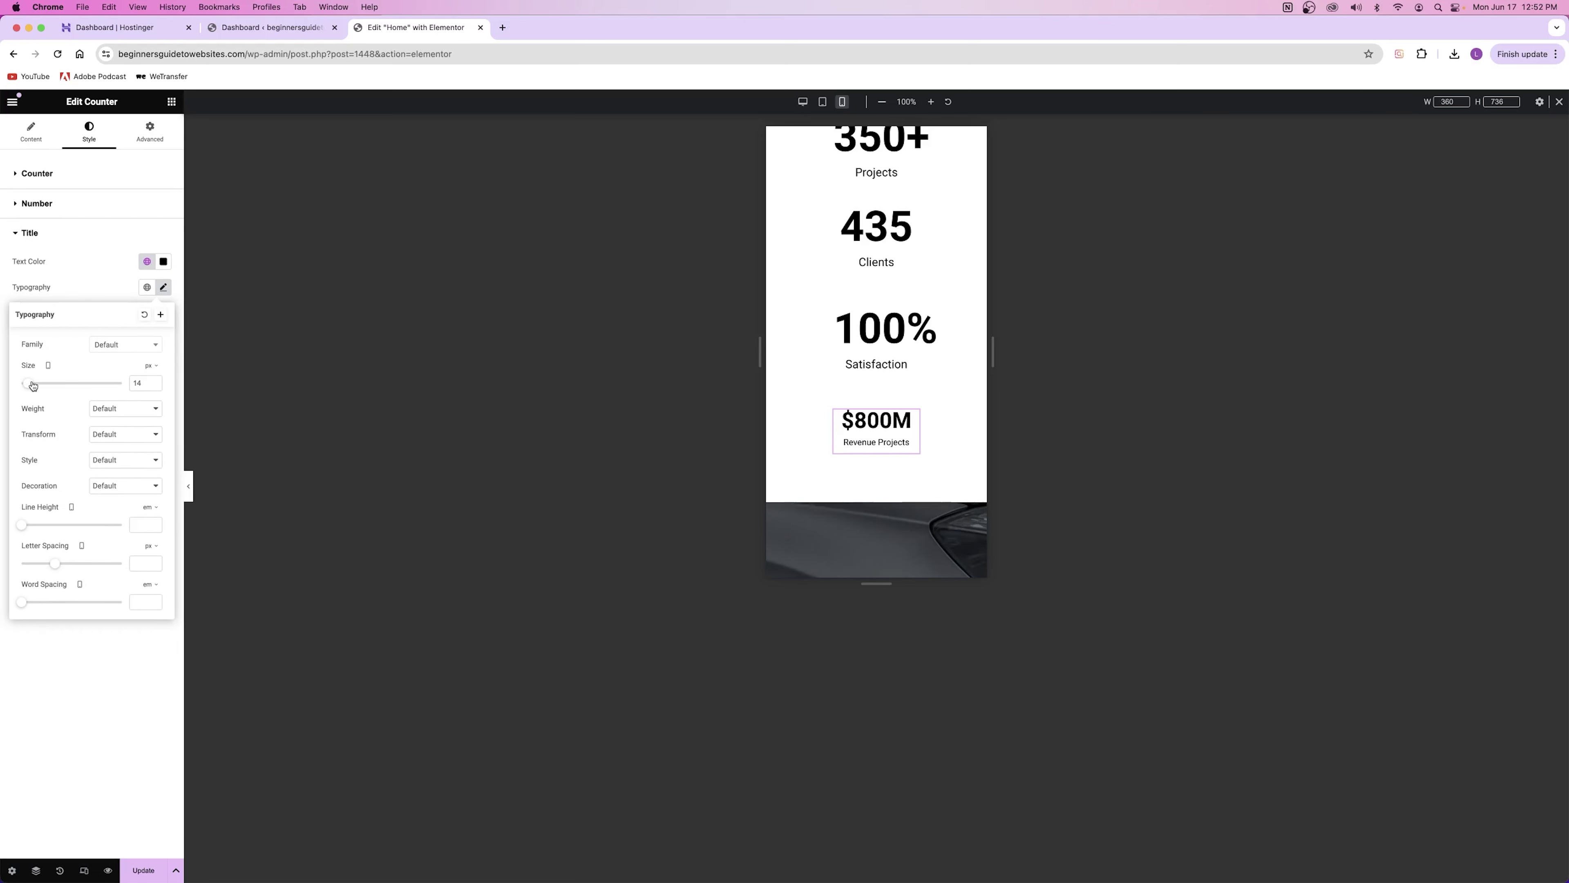
Copy the $800M counter and paste its style onto the 100%, 435 and 350+ counters.
{"action": "right_click", "coordinate": [853, 425]}
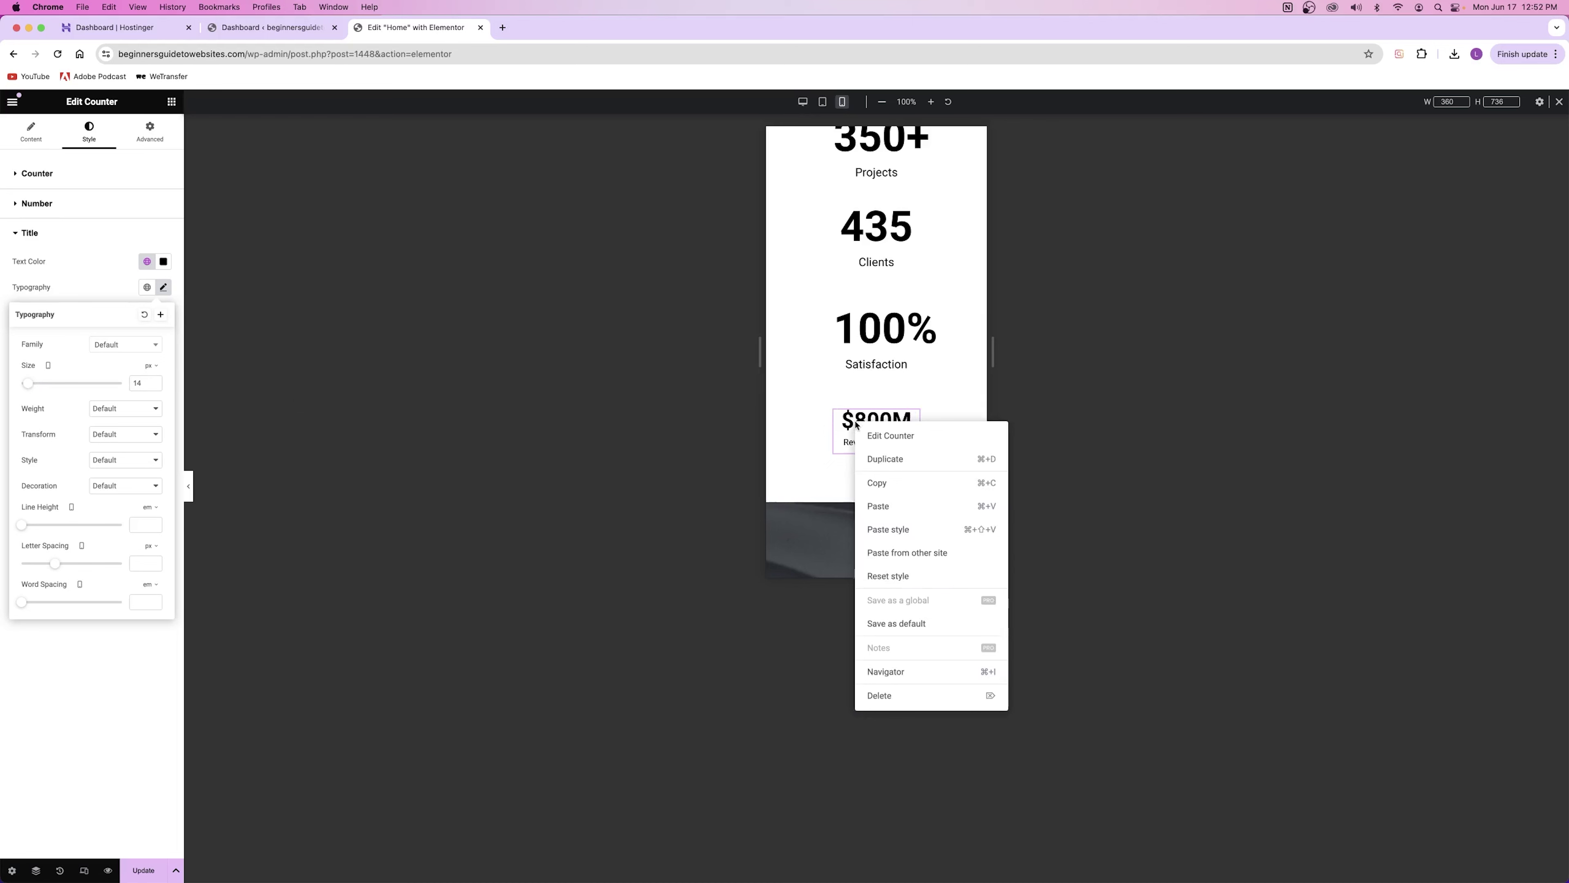
{"action": "left_click", "coordinate": [880, 482]}
{"action": "right_click", "coordinate": [888, 341]}
{"action": "left_click", "coordinate": [916, 447]}
{"action": "right_click", "coordinate": [870, 236]}
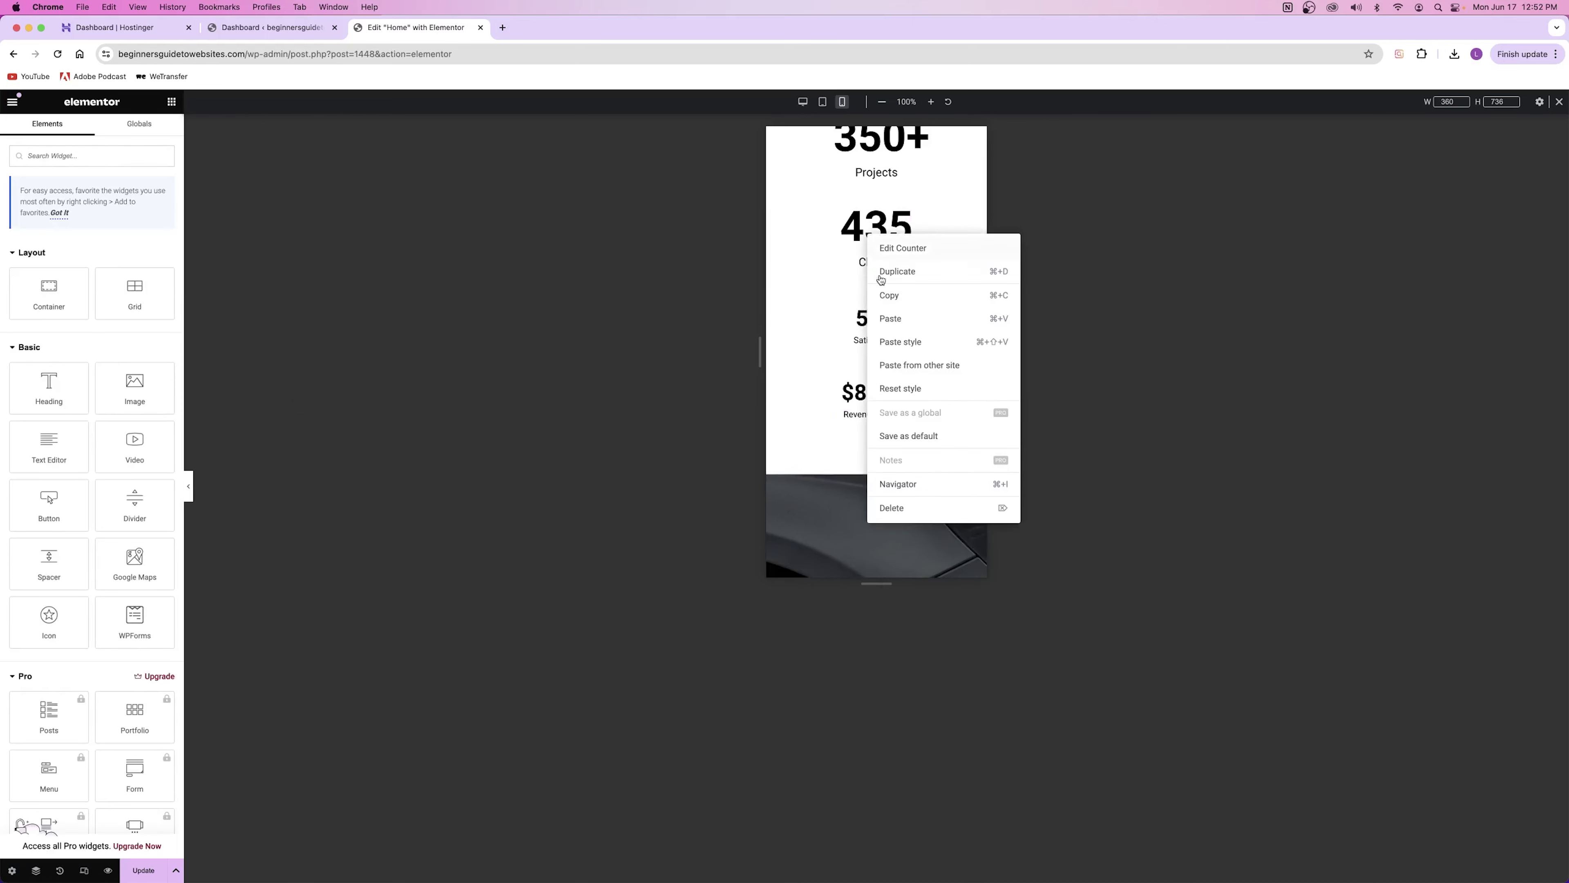
{"action": "left_click", "coordinate": [905, 343]}
{"action": "right_click", "coordinate": [879, 150]}
{"action": "left_click", "coordinate": [908, 257]}
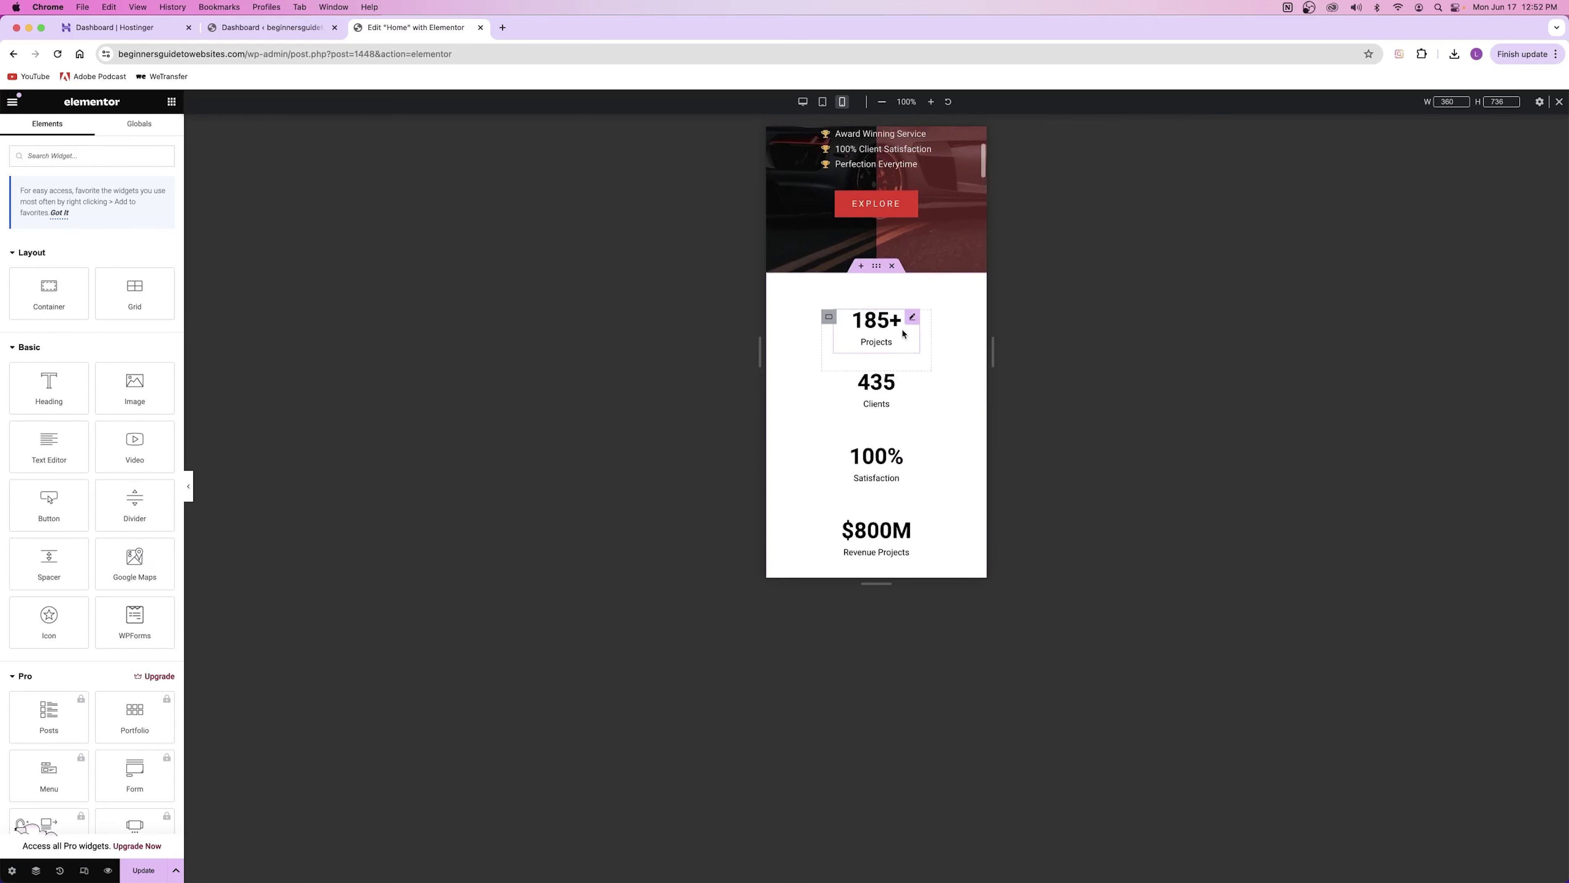
Compare desktop and mobile previews, then select the Professional Detailing Services container on mobile.
{"action": "scroll", "coordinate": [904, 321], "scroll_direction": "down", "scroll_amount": 3}
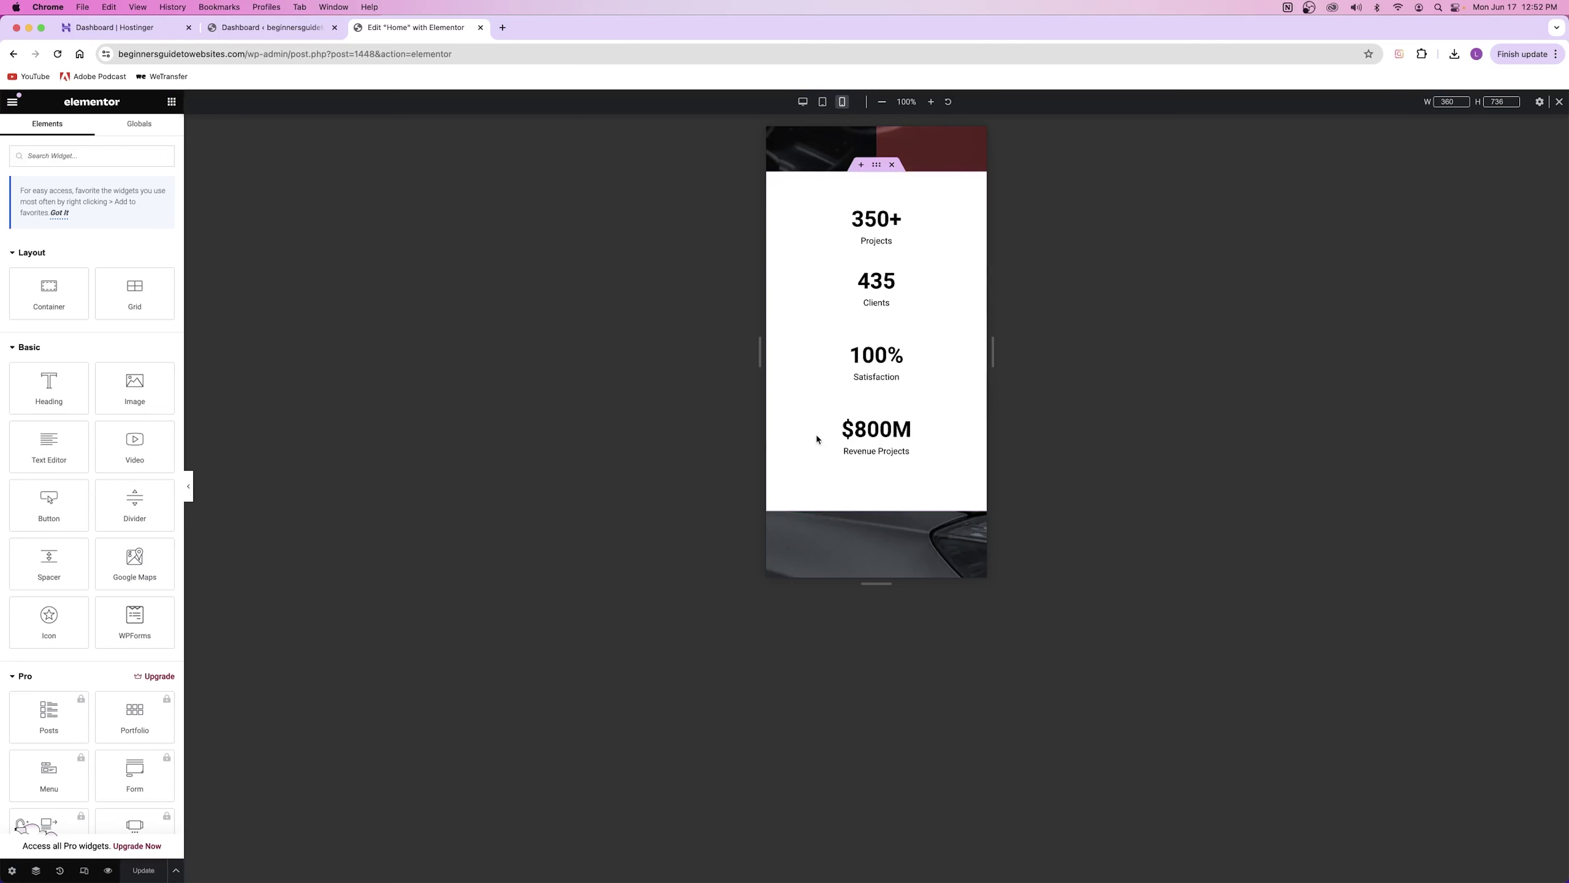
{"action": "left_click", "coordinate": [802, 102]}
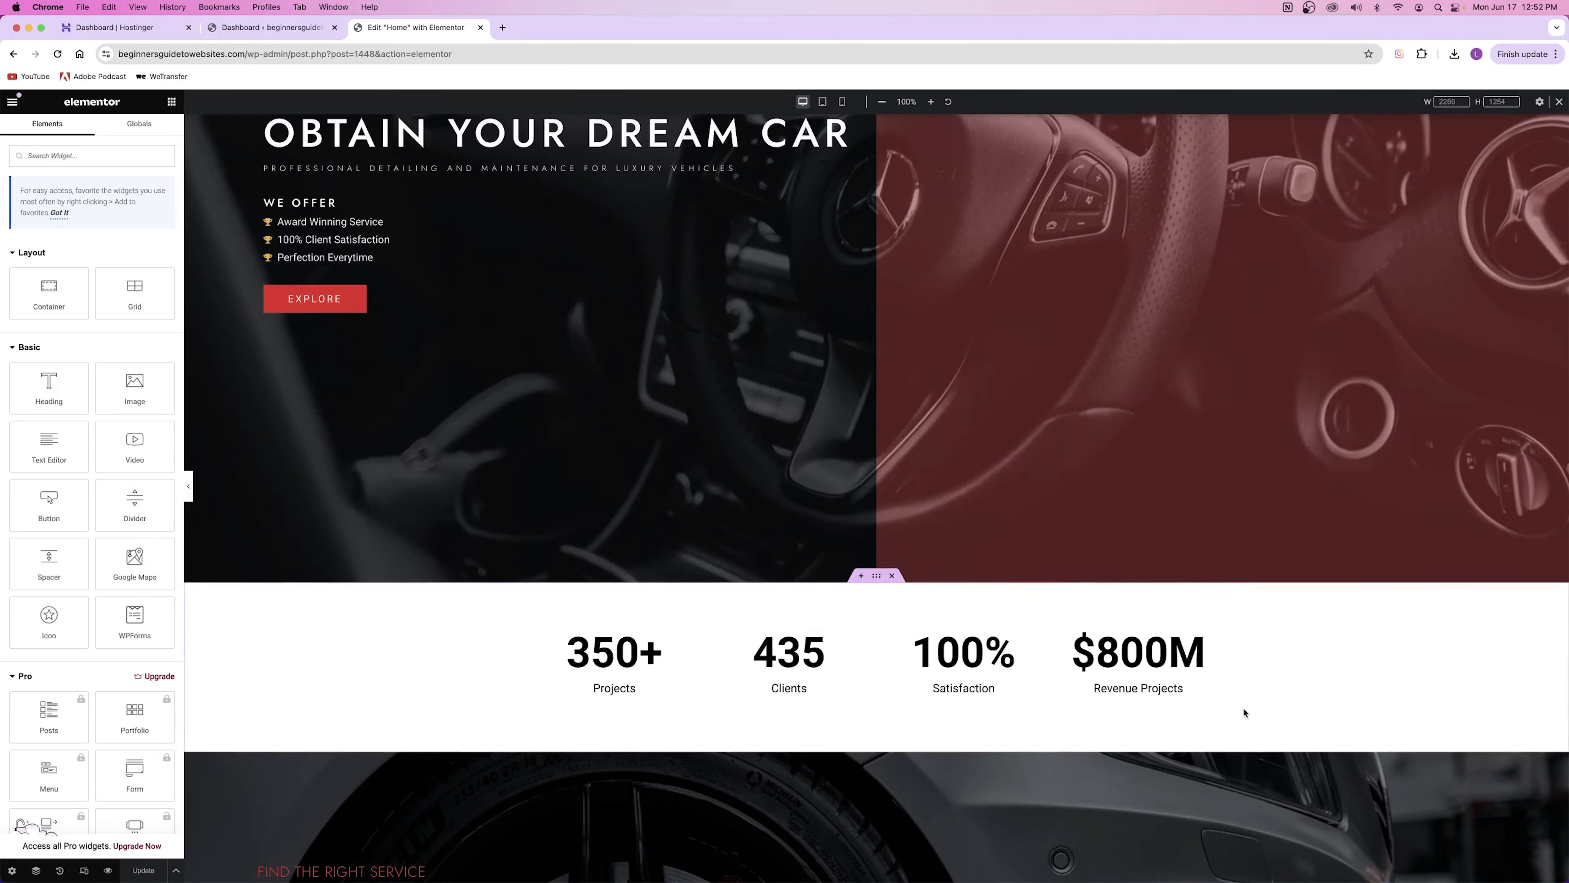
{"action": "left_click", "coordinate": [842, 102]}
{"action": "scroll", "coordinate": [890, 245], "scroll_direction": "down", "scroll_amount": 3}
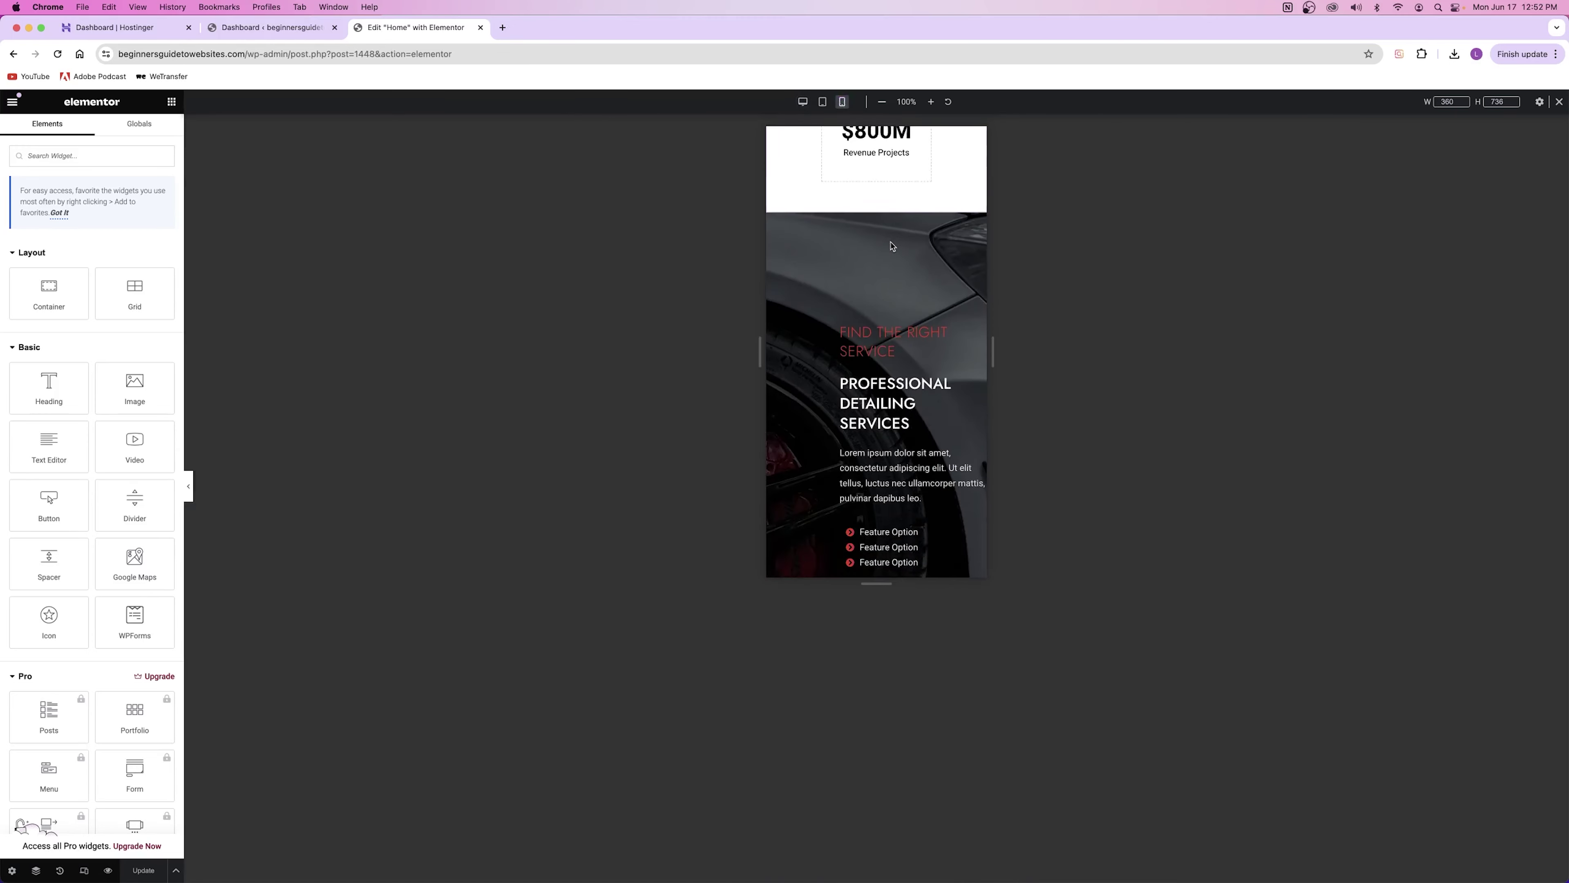
{"action": "scroll", "coordinate": [889, 247], "scroll_direction": "up", "scroll_amount": 3}
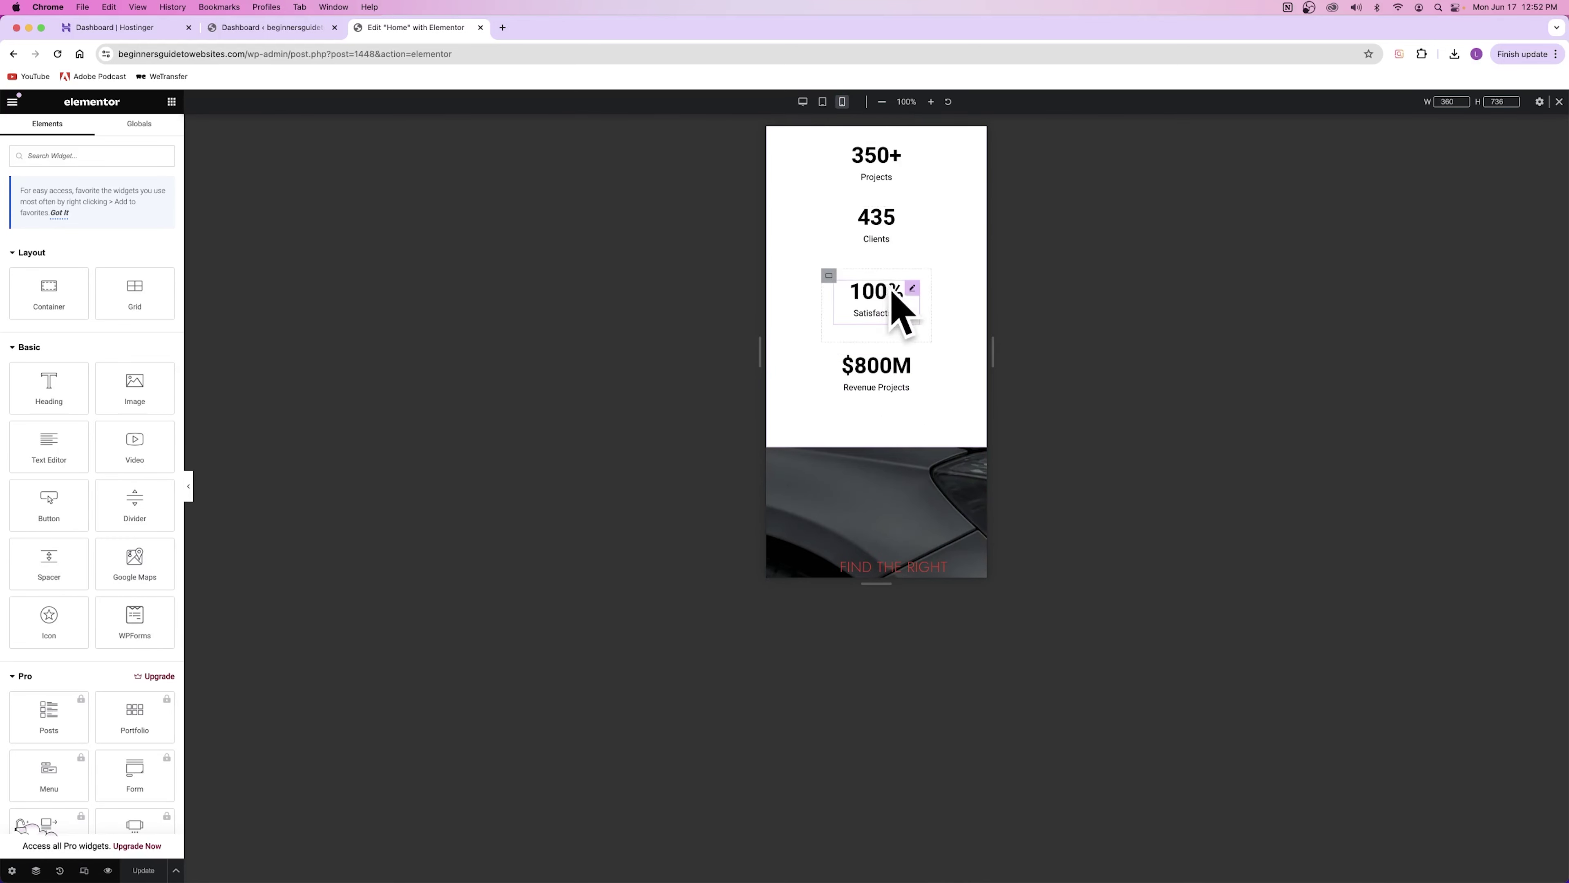
{"action": "scroll", "coordinate": [899, 281], "scroll_direction": "up", "scroll_amount": 2}
{"action": "scroll", "coordinate": [896, 290], "scroll_direction": "down", "scroll_amount": 5}
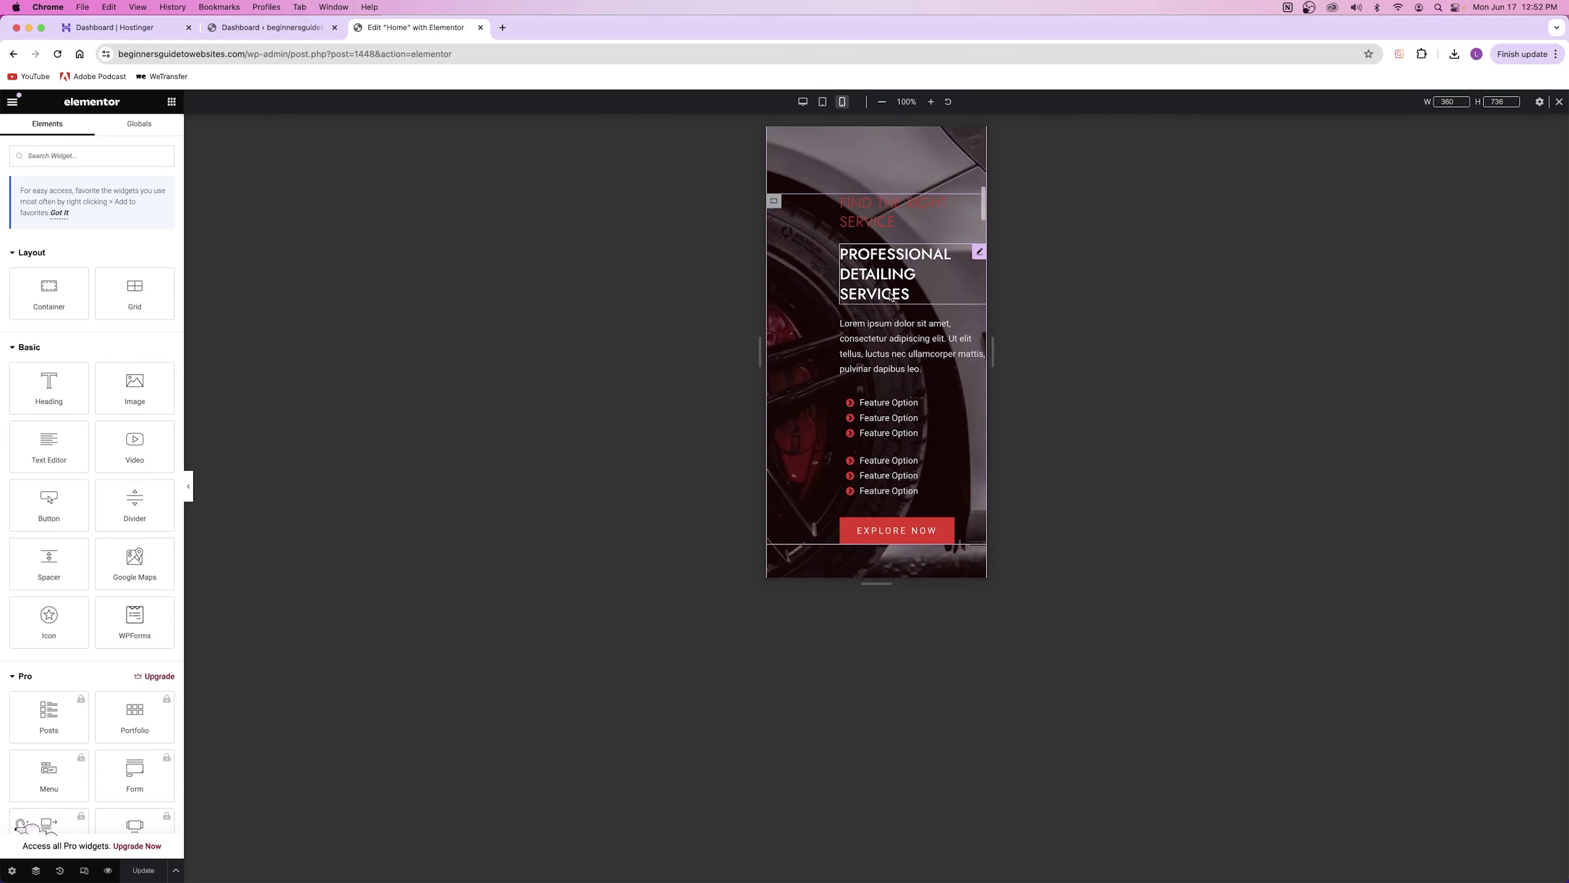
{"action": "scroll", "coordinate": [891, 297], "scroll_direction": "up", "scroll_amount": 3}
{"action": "scroll", "coordinate": [893, 296], "scroll_direction": "down", "scroll_amount": 3}
{"action": "scroll", "coordinate": [892, 295], "scroll_direction": "down", "scroll_amount": 1}
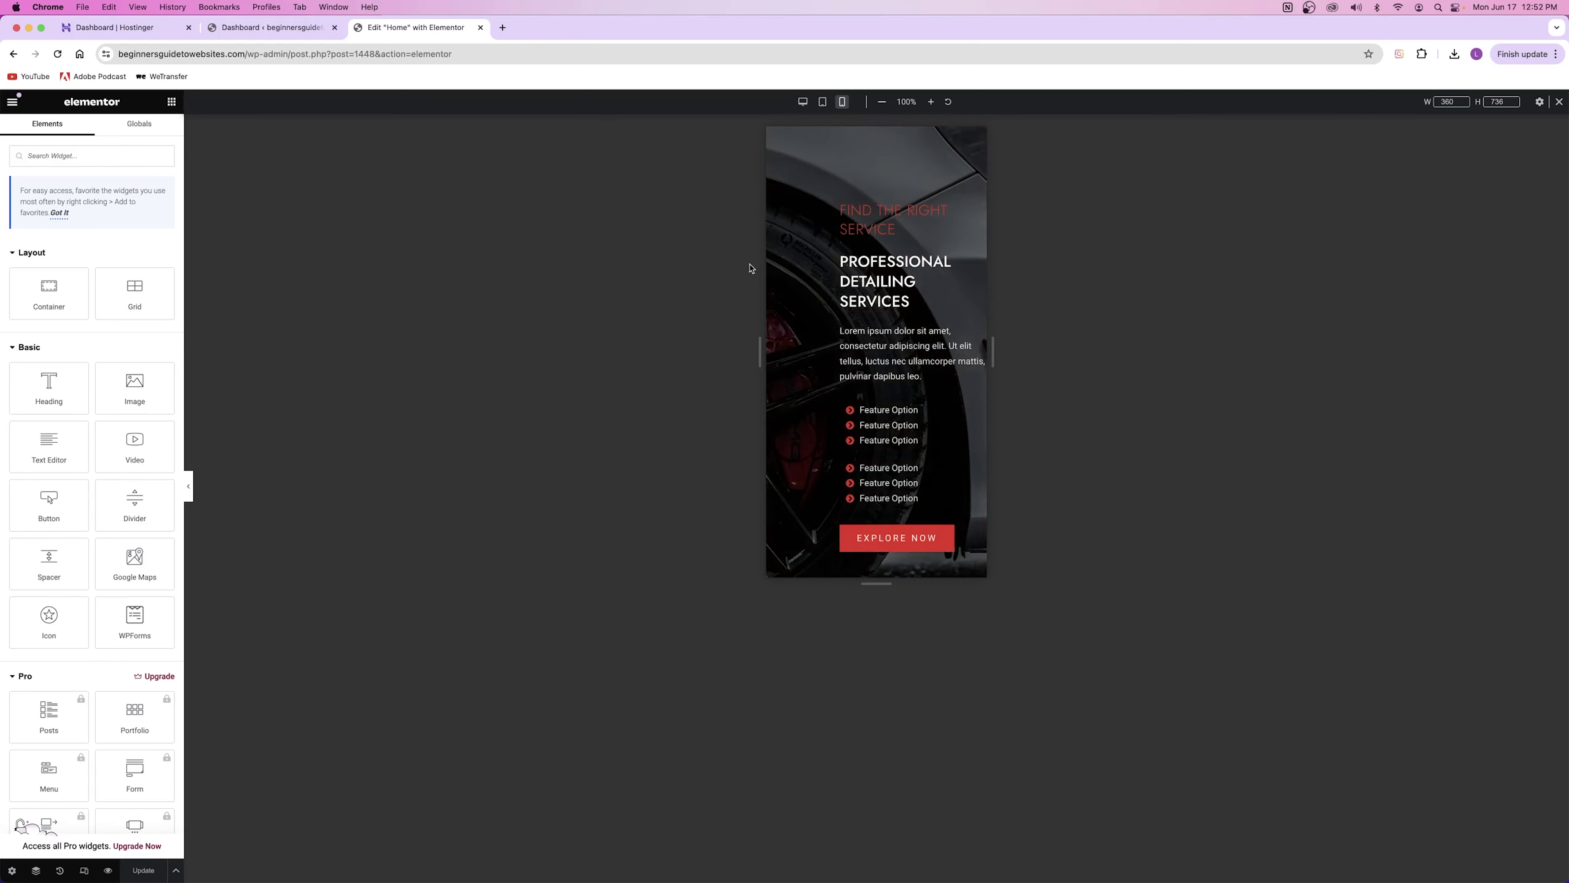
{"action": "left_click", "coordinate": [774, 210]}
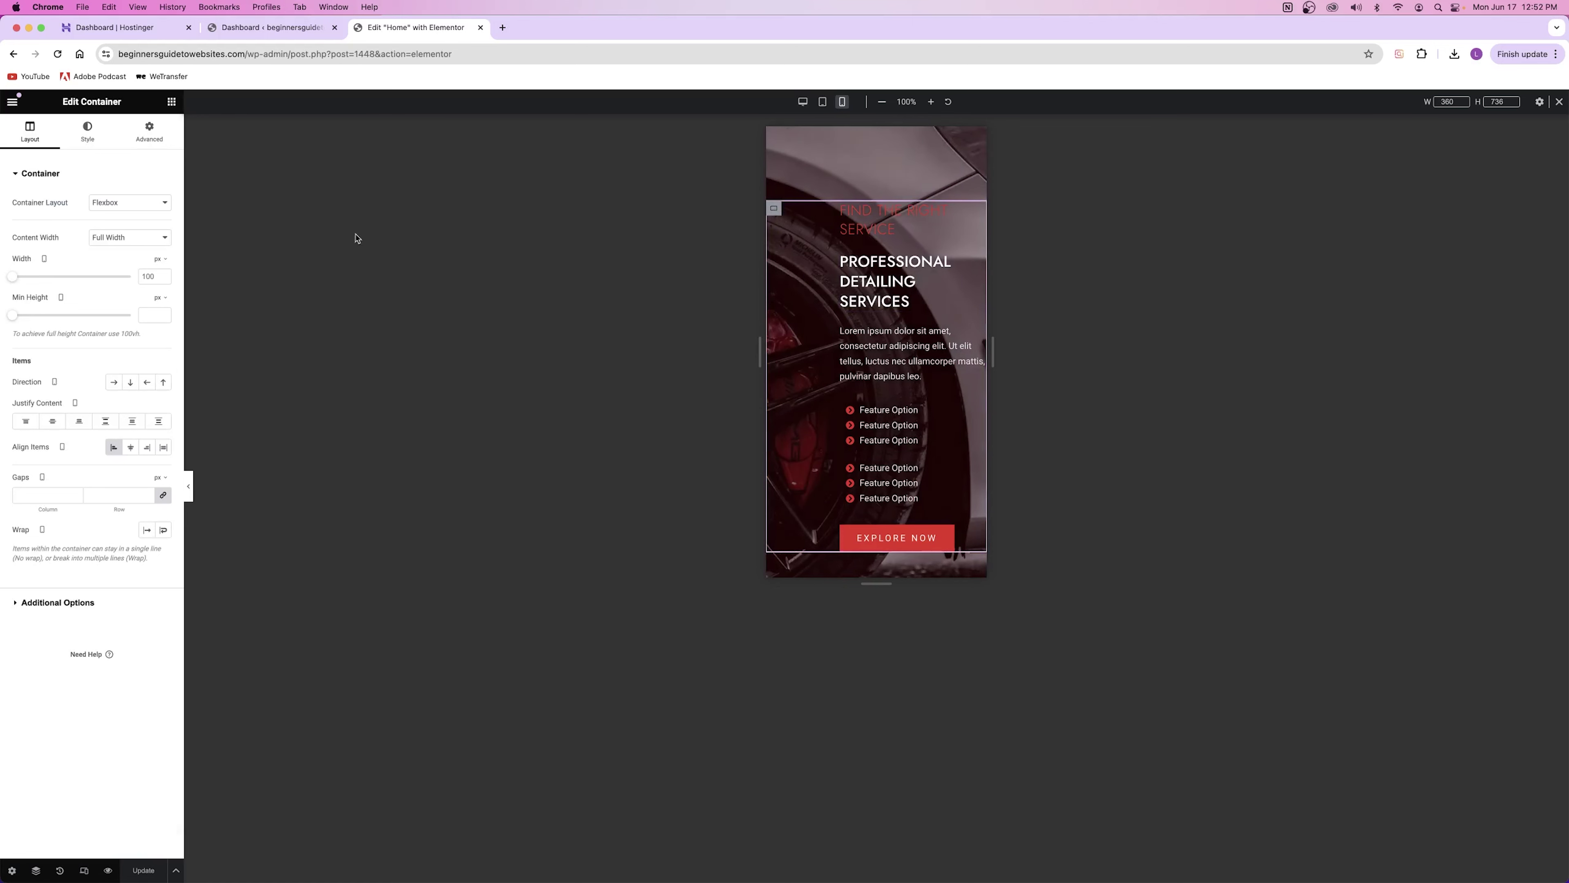
Centre the services container's content and replace its 20 px left padding with 15 px on all sides.
{"action": "left_click", "coordinate": [128, 449]}
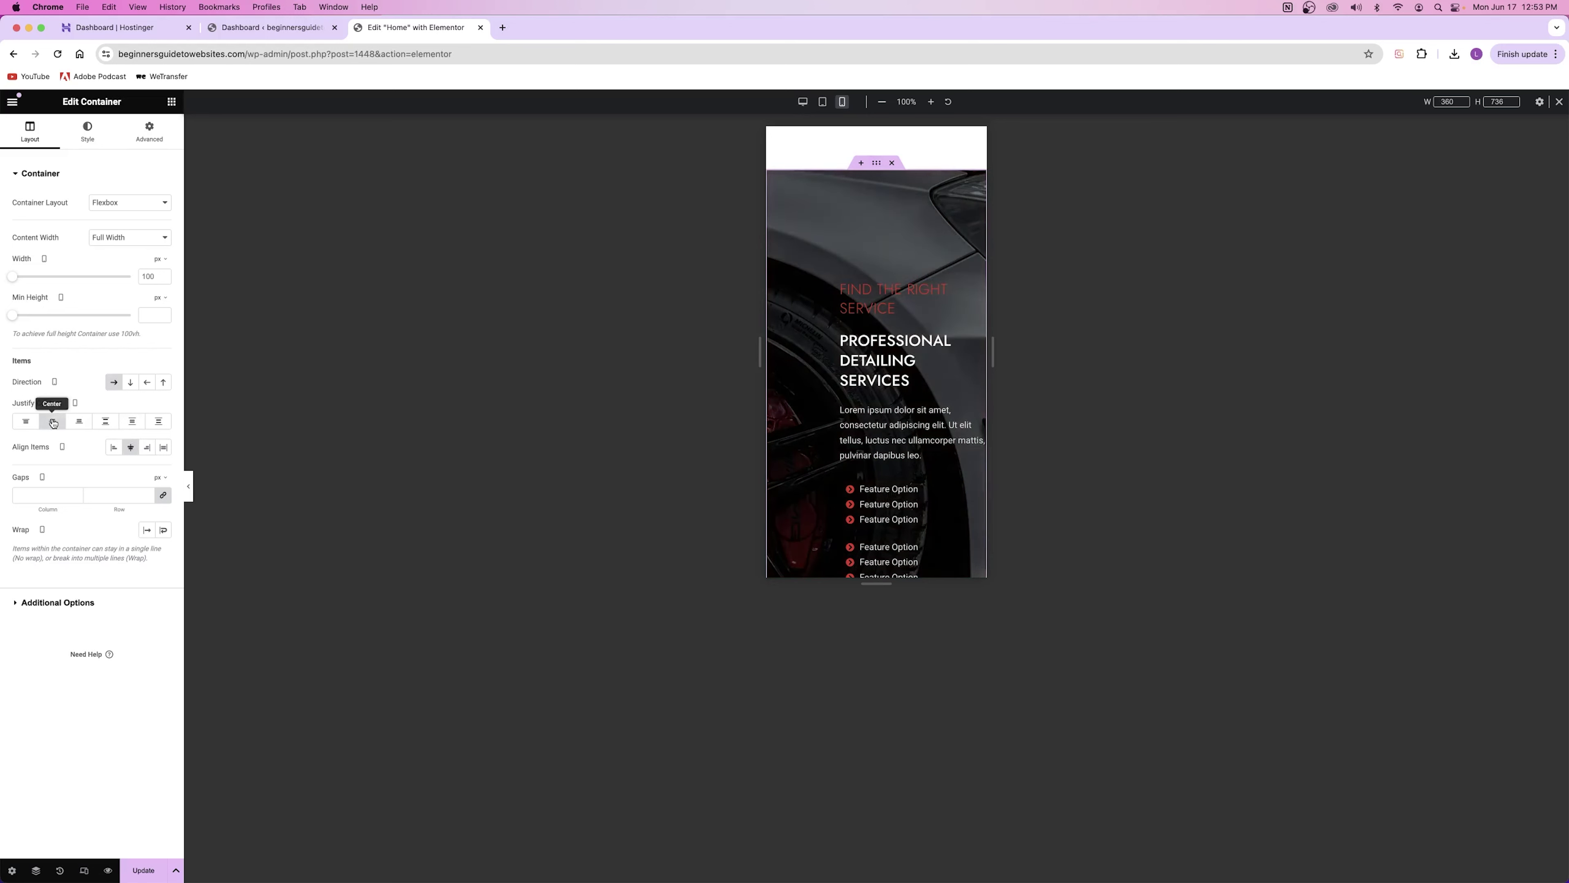
{"action": "scroll", "coordinate": [865, 309], "scroll_direction": "down", "scroll_amount": 2}
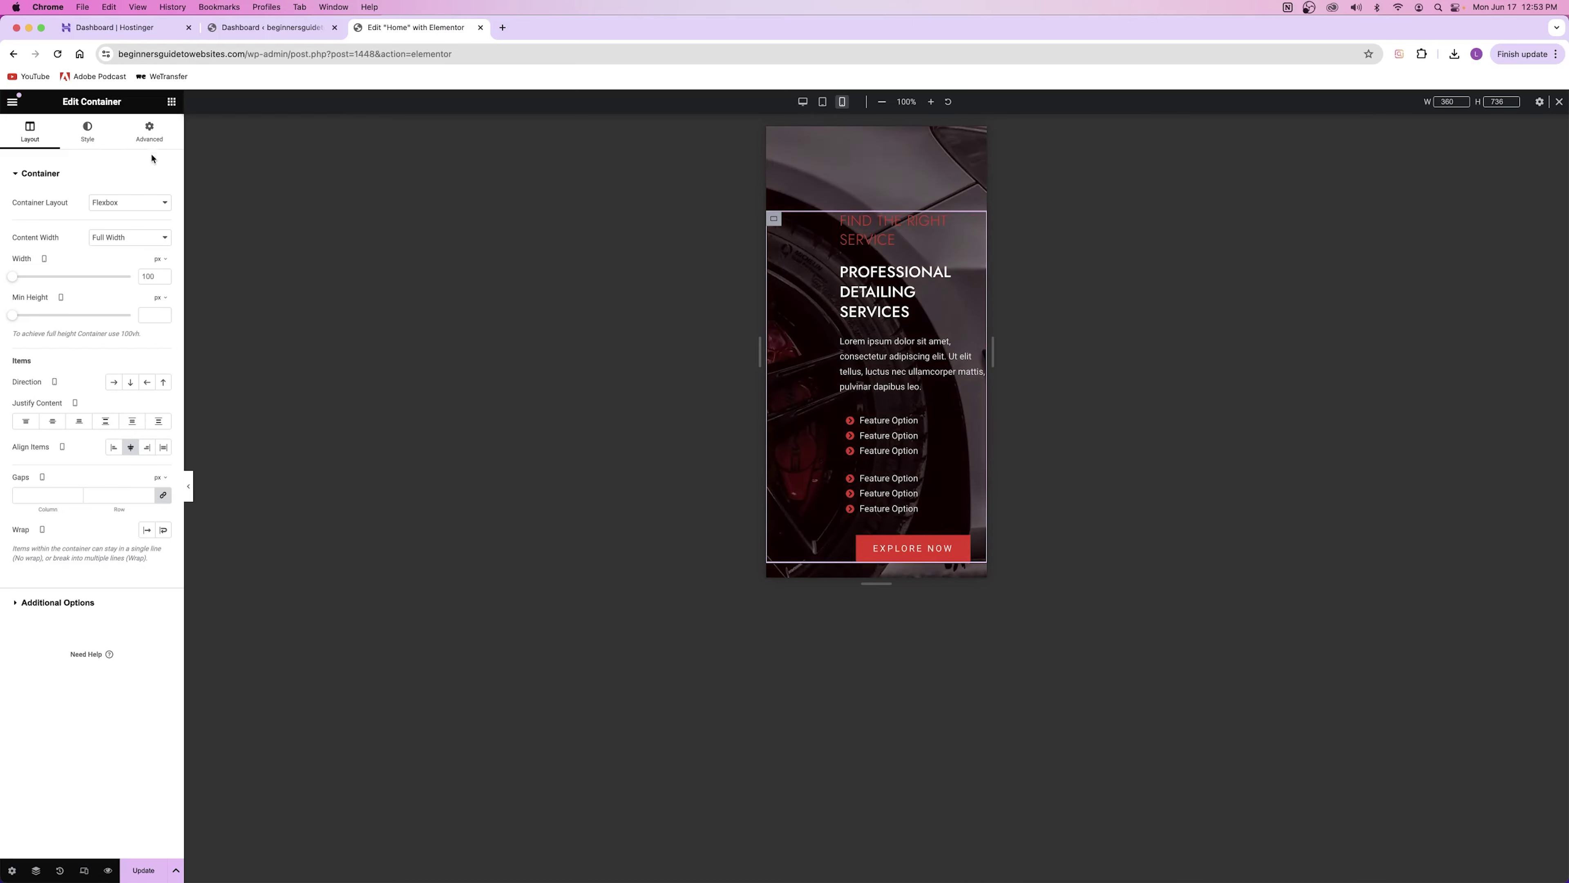
{"action": "left_click", "coordinate": [149, 131]}
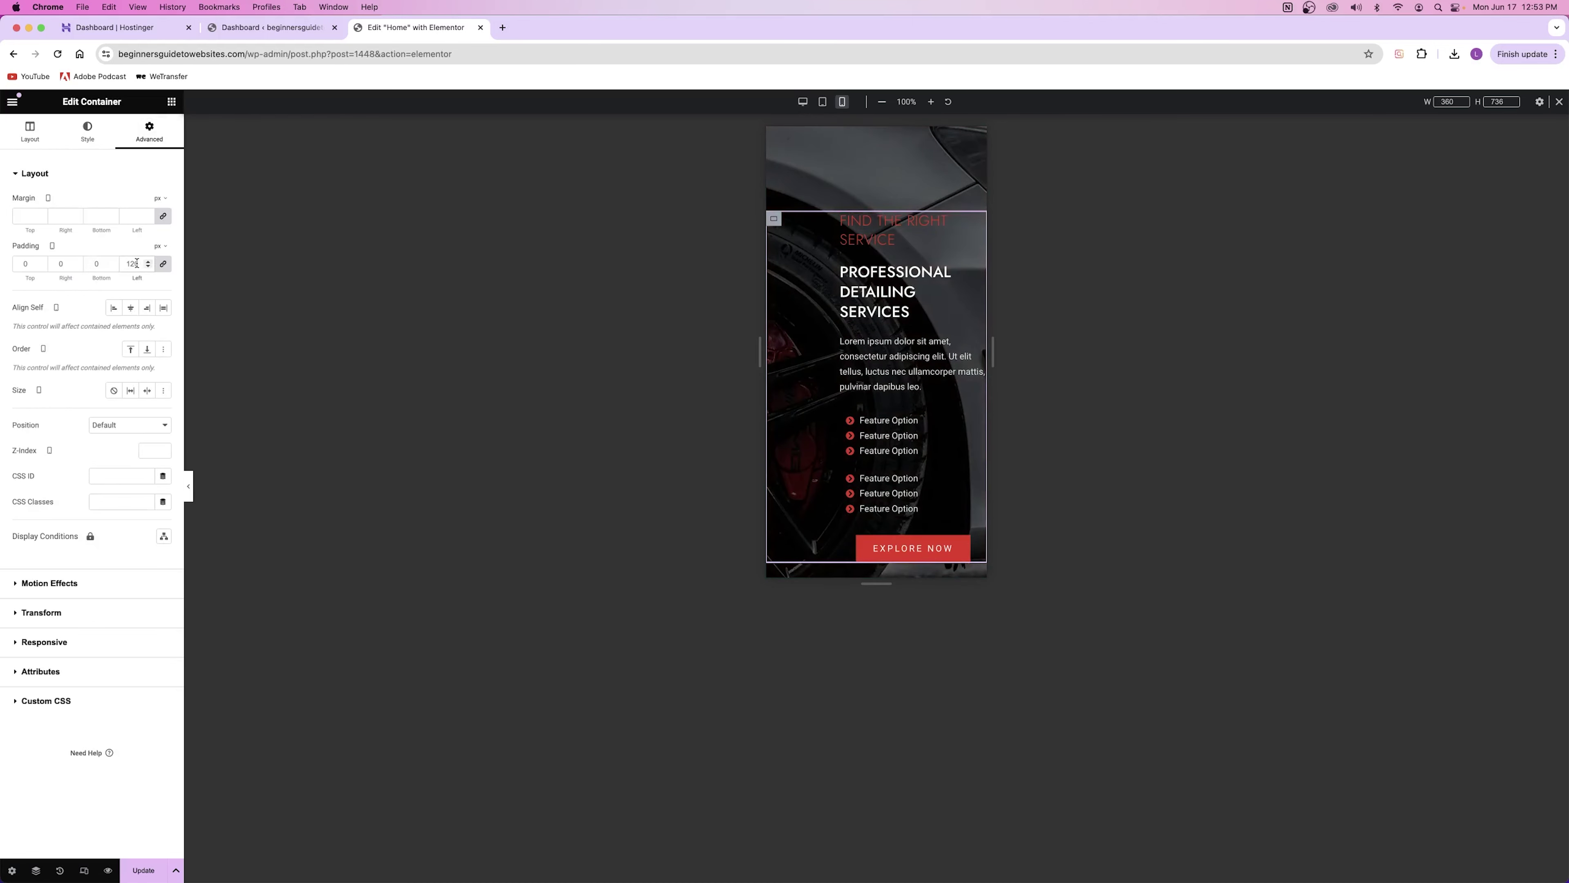
{"action": "left_click", "coordinate": [132, 264]}
{"action": "key", "text": "BackSpace"}
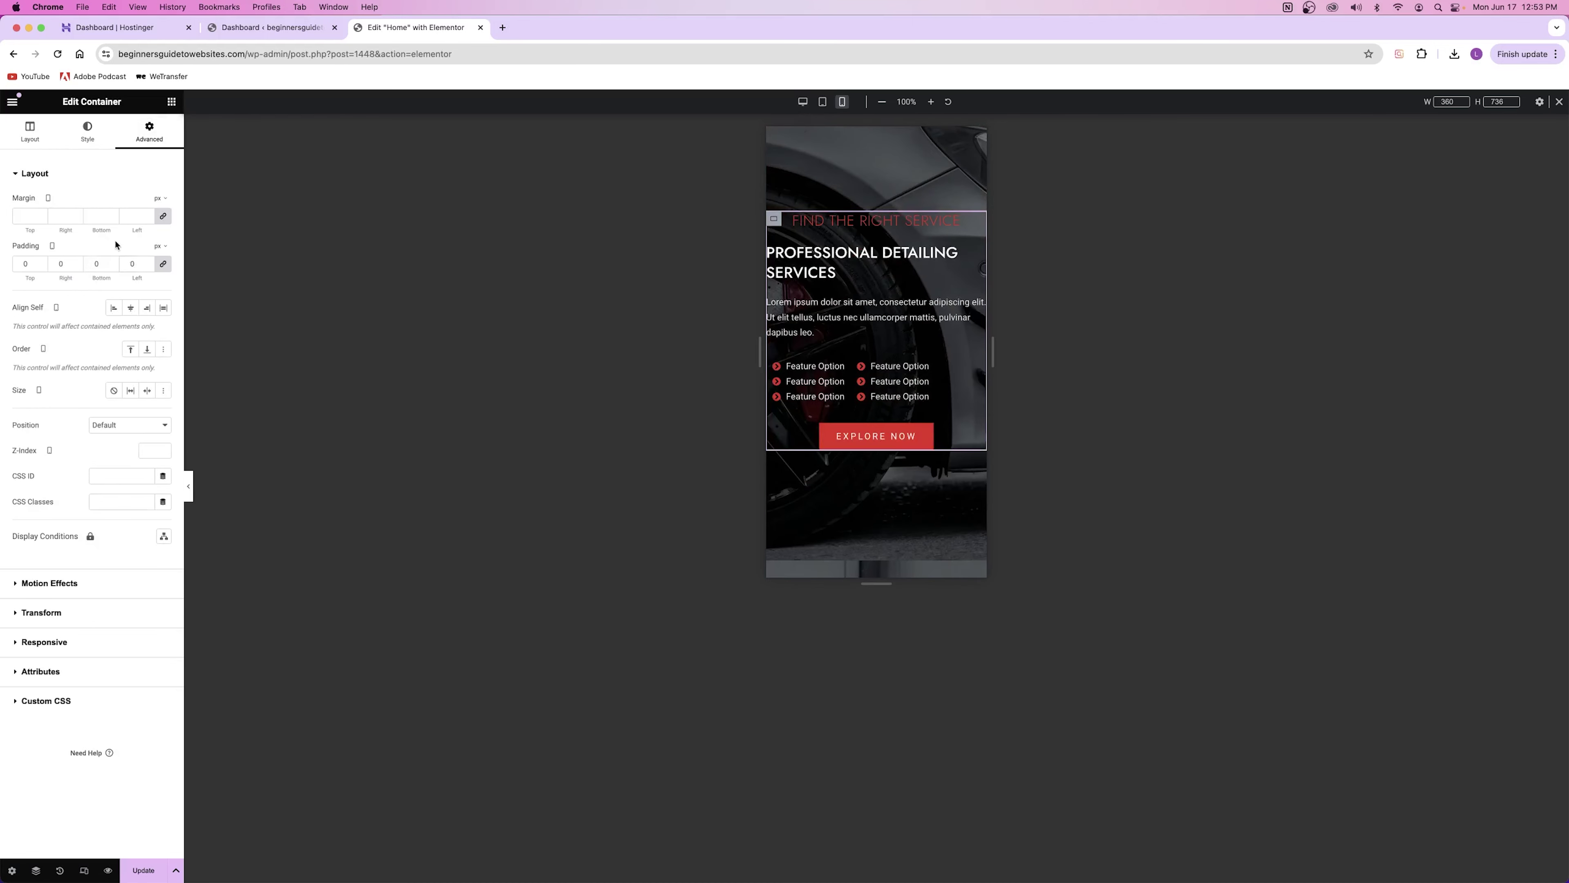
{"action": "left_click", "coordinate": [62, 264]}
{"action": "type", "text": "12"}
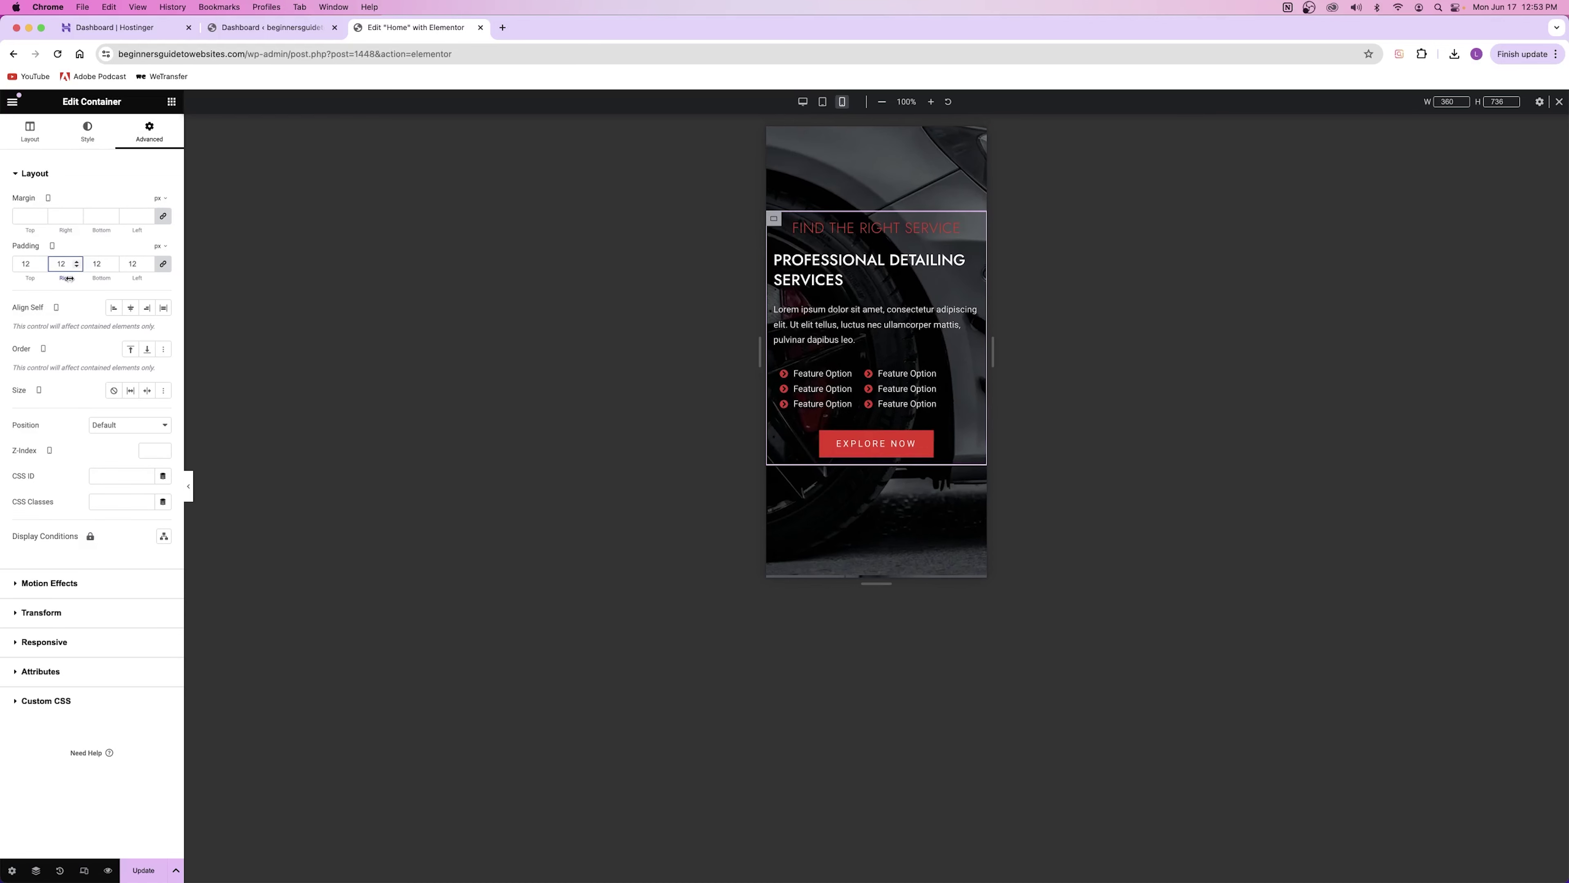
{"action": "left_click_drag", "start_coordinate": [69, 278], "coordinate": [71, 278]}
{"action": "scroll", "coordinate": [865, 346], "scroll_direction": "up", "scroll_amount": 3}
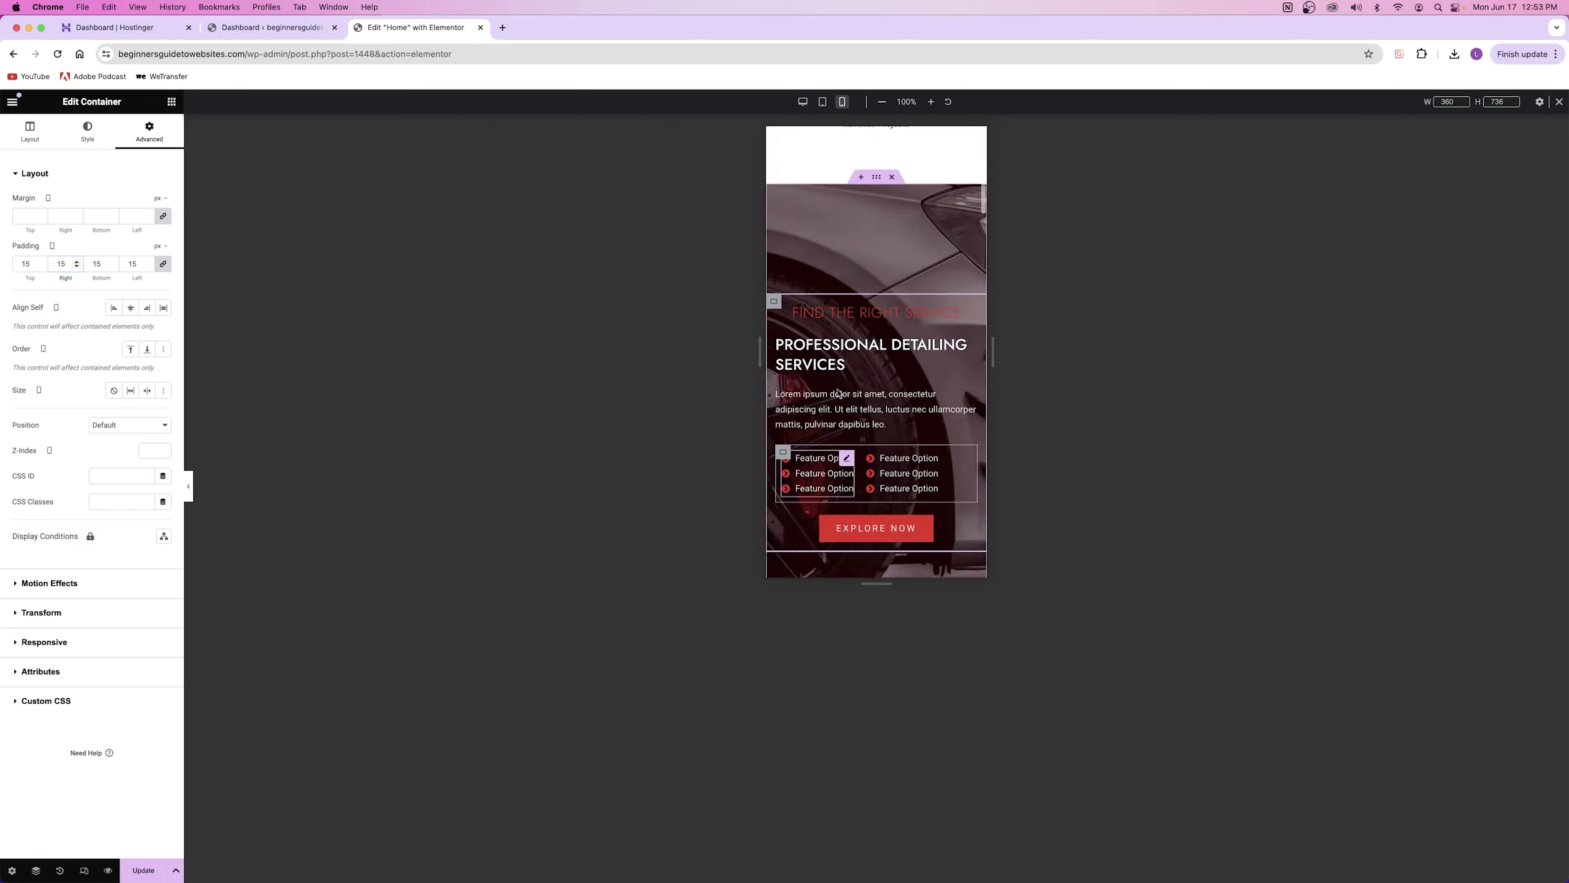
{"action": "scroll", "coordinate": [865, 346], "scroll_direction": "down", "scroll_amount": 3}
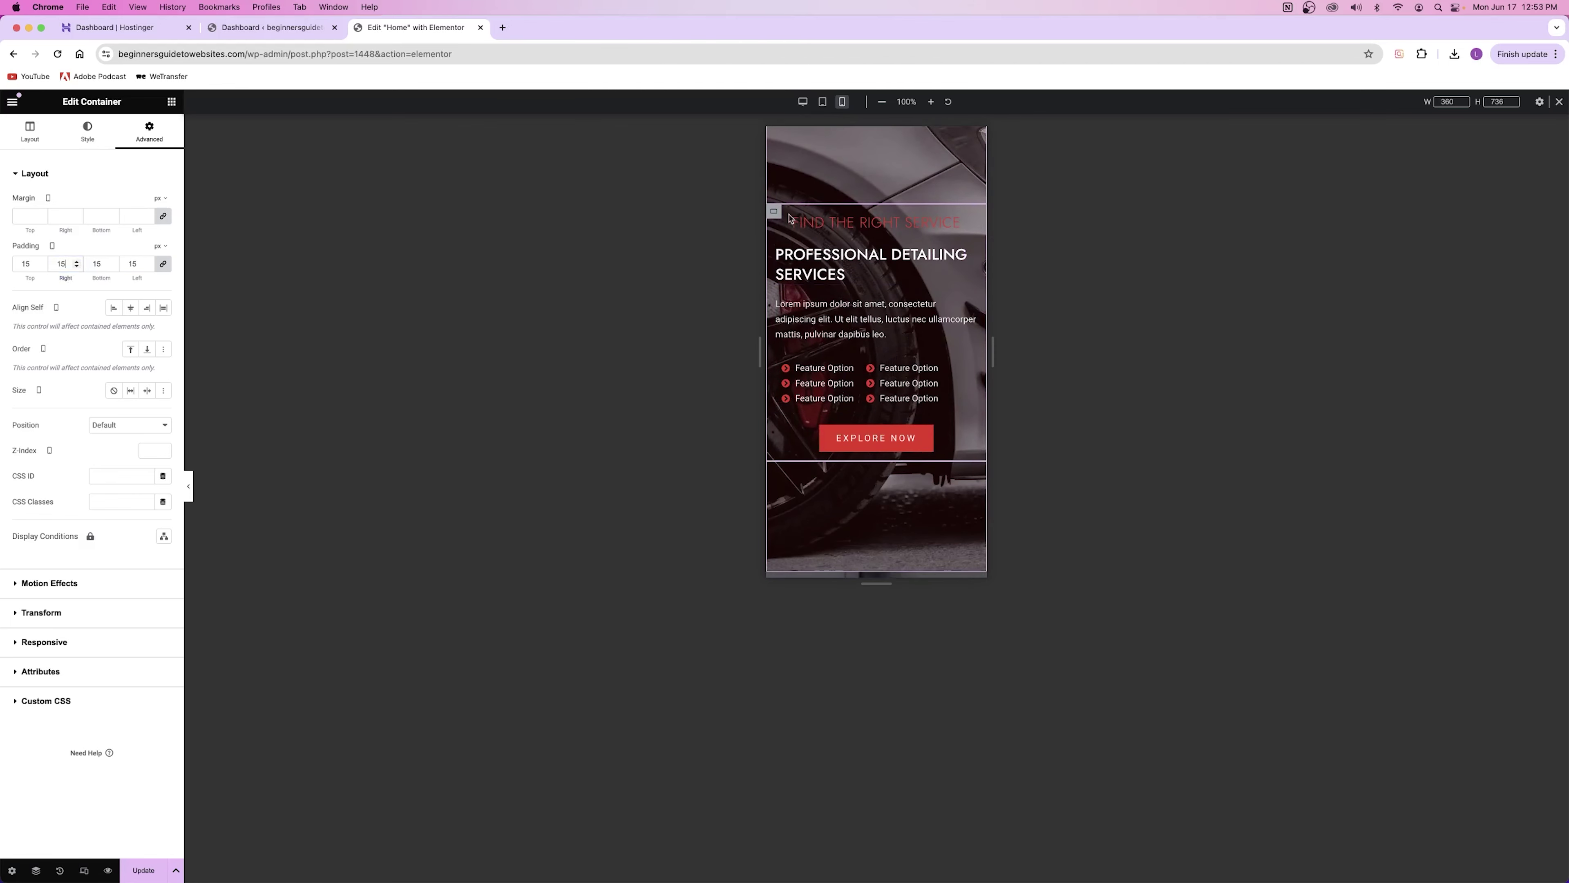
{"action": "right_click", "coordinate": [774, 211]}
{"action": "scroll", "coordinate": [829, 295], "scroll_direction": "down", "scroll_amount": 3}
{"action": "scroll", "coordinate": [830, 295], "scroll_direction": "down", "scroll_amount": 3}
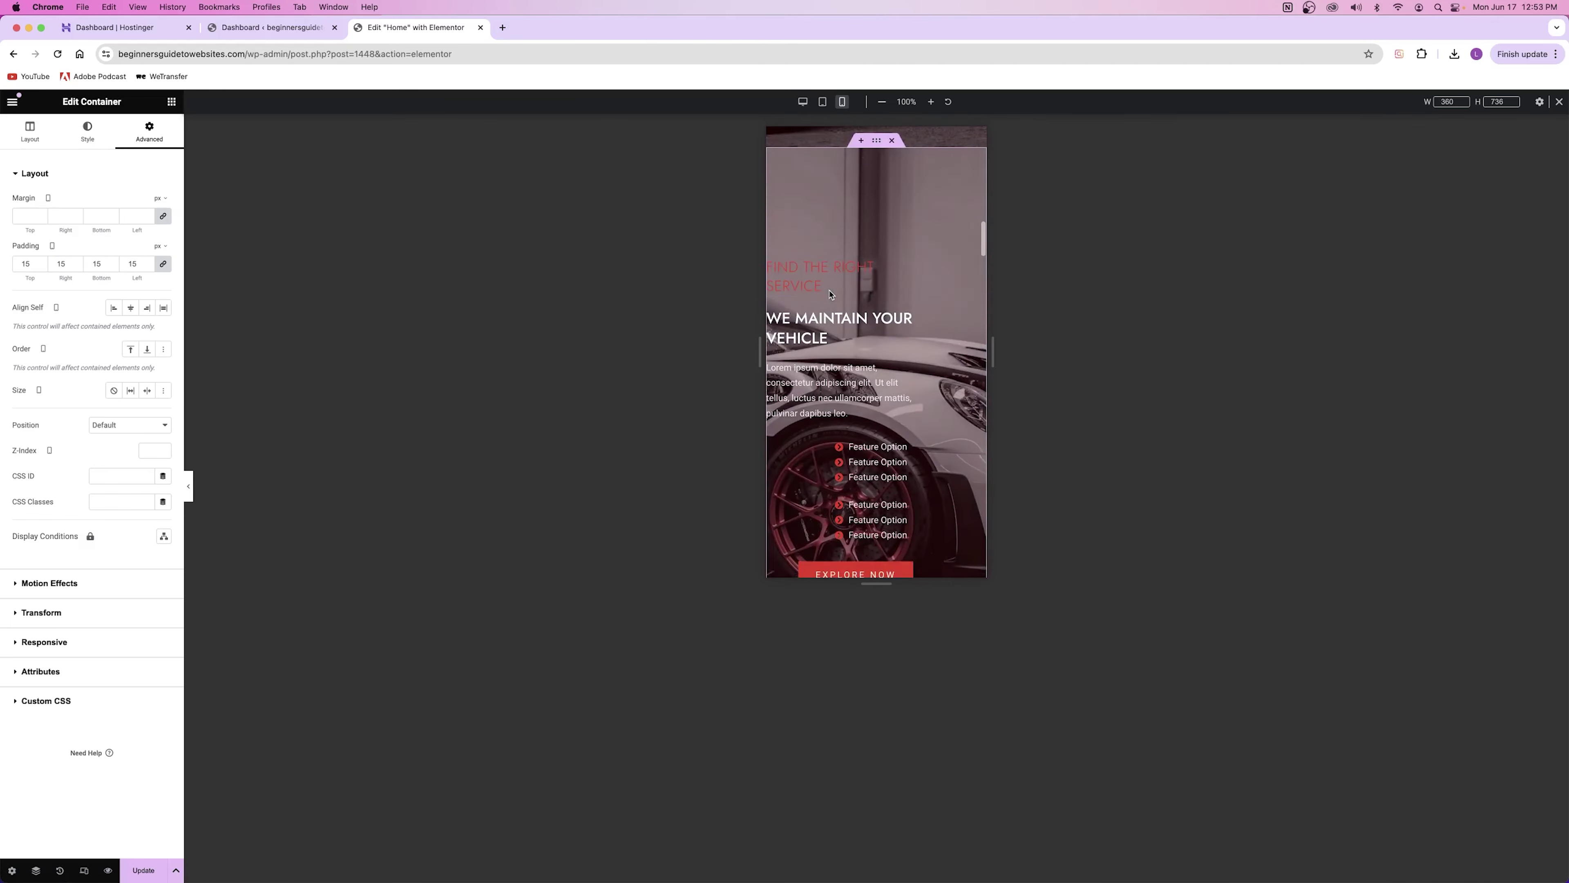
{"action": "right_click", "coordinate": [777, 267]}
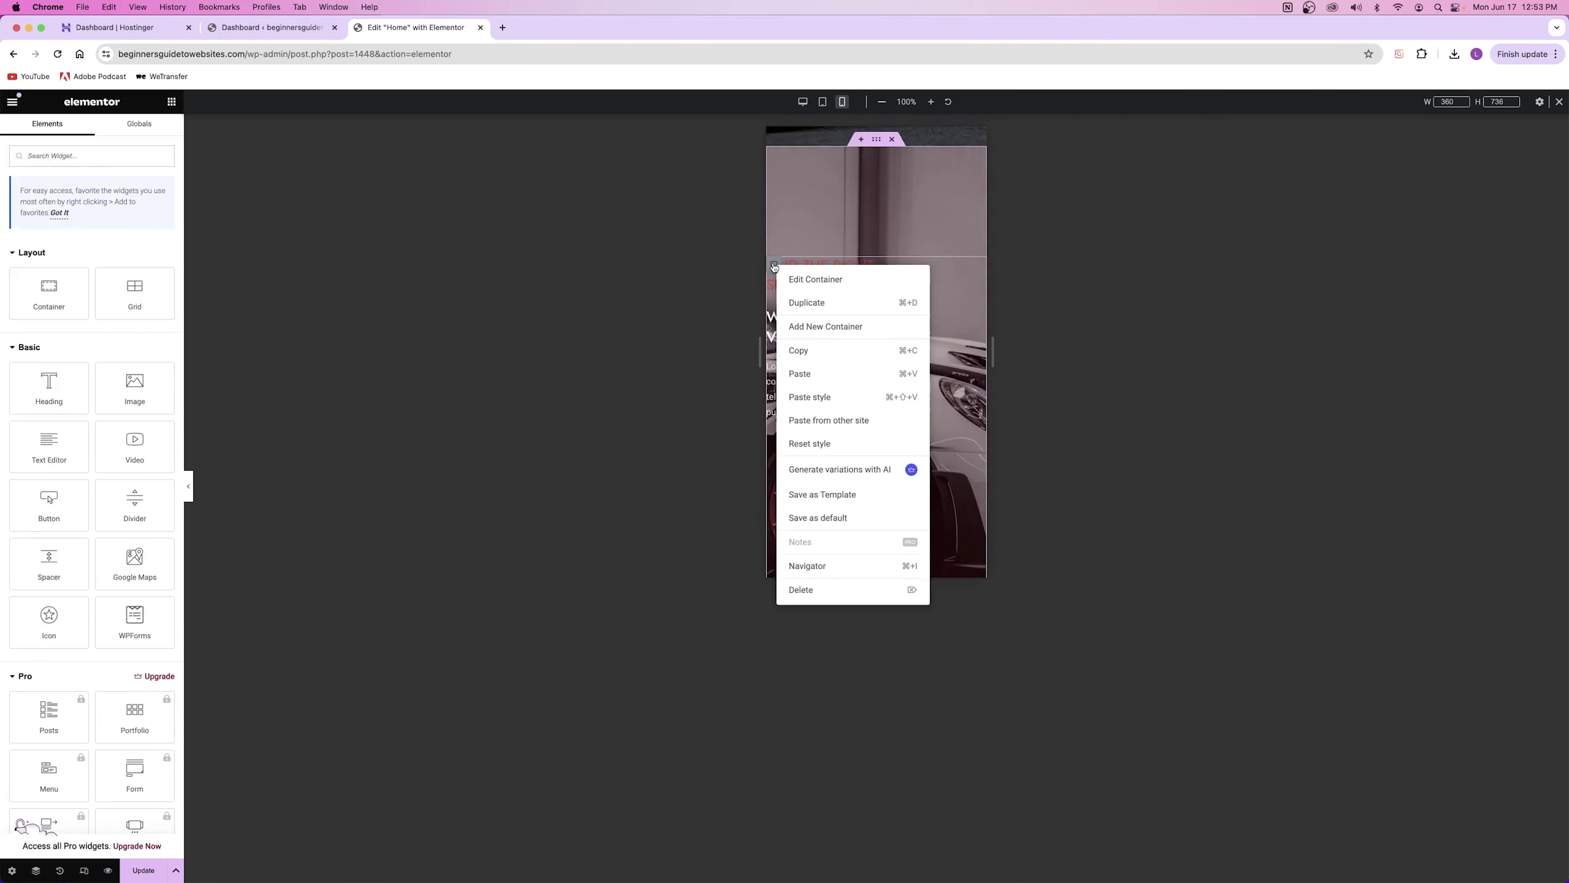
{"action": "scroll", "coordinate": [822, 363], "scroll_direction": "down", "scroll_amount": 4}
{"action": "scroll", "coordinate": [822, 363], "scroll_direction": "up", "scroll_amount": 2}
{"action": "scroll", "coordinate": [822, 363], "scroll_direction": "down", "scroll_amount": 3}
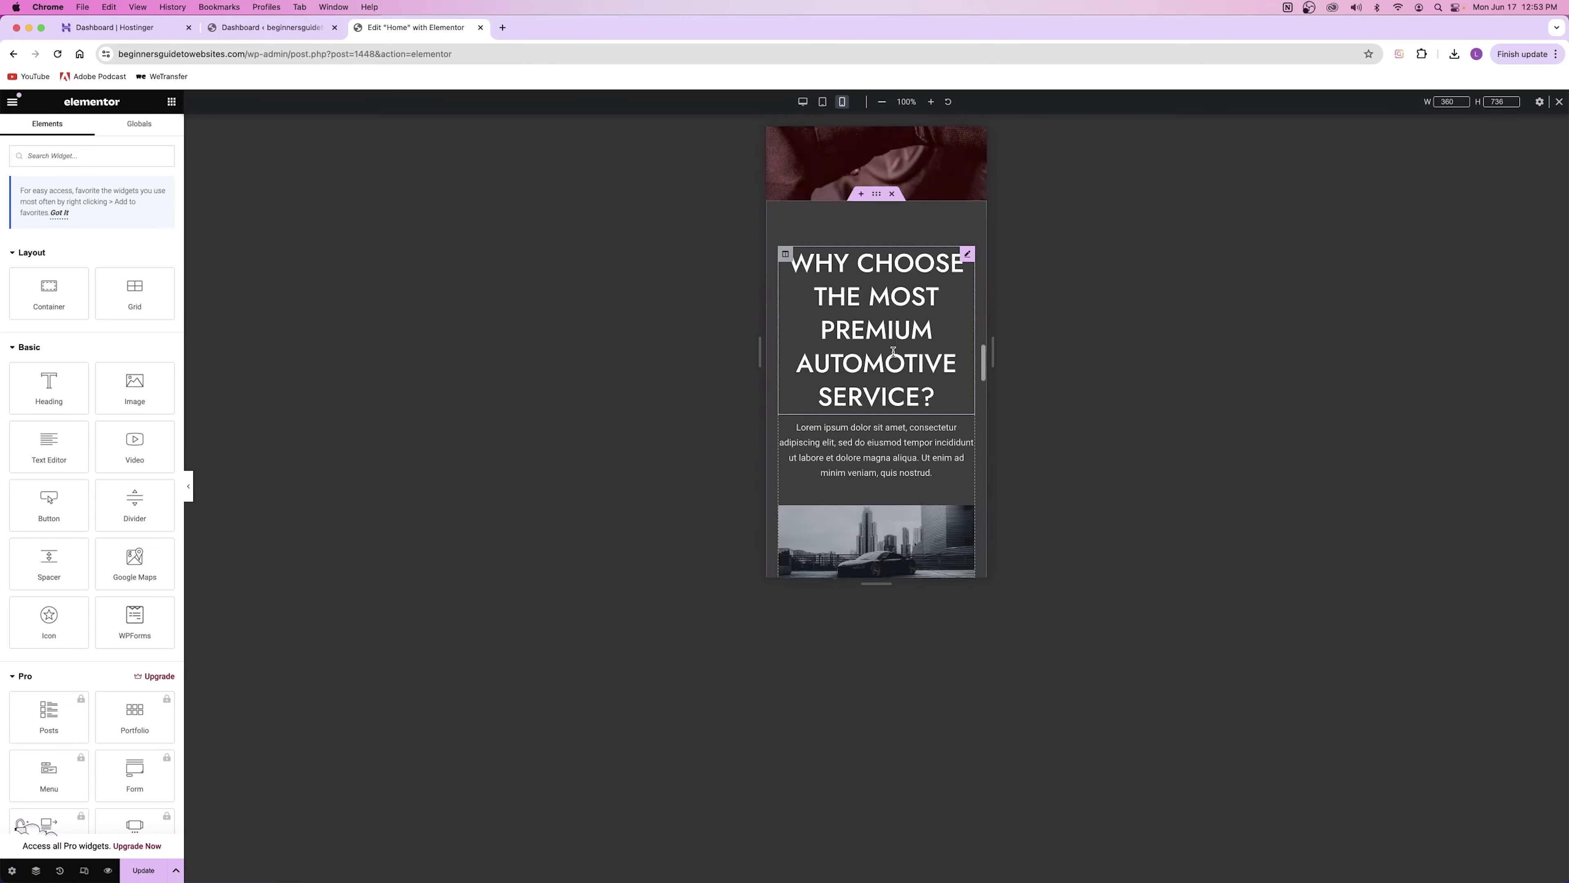
{"action": "scroll", "coordinate": [893, 351], "scroll_direction": "down", "scroll_amount": 5}
{"action": "scroll", "coordinate": [870, 353], "scroll_direction": "up", "scroll_amount": 4}
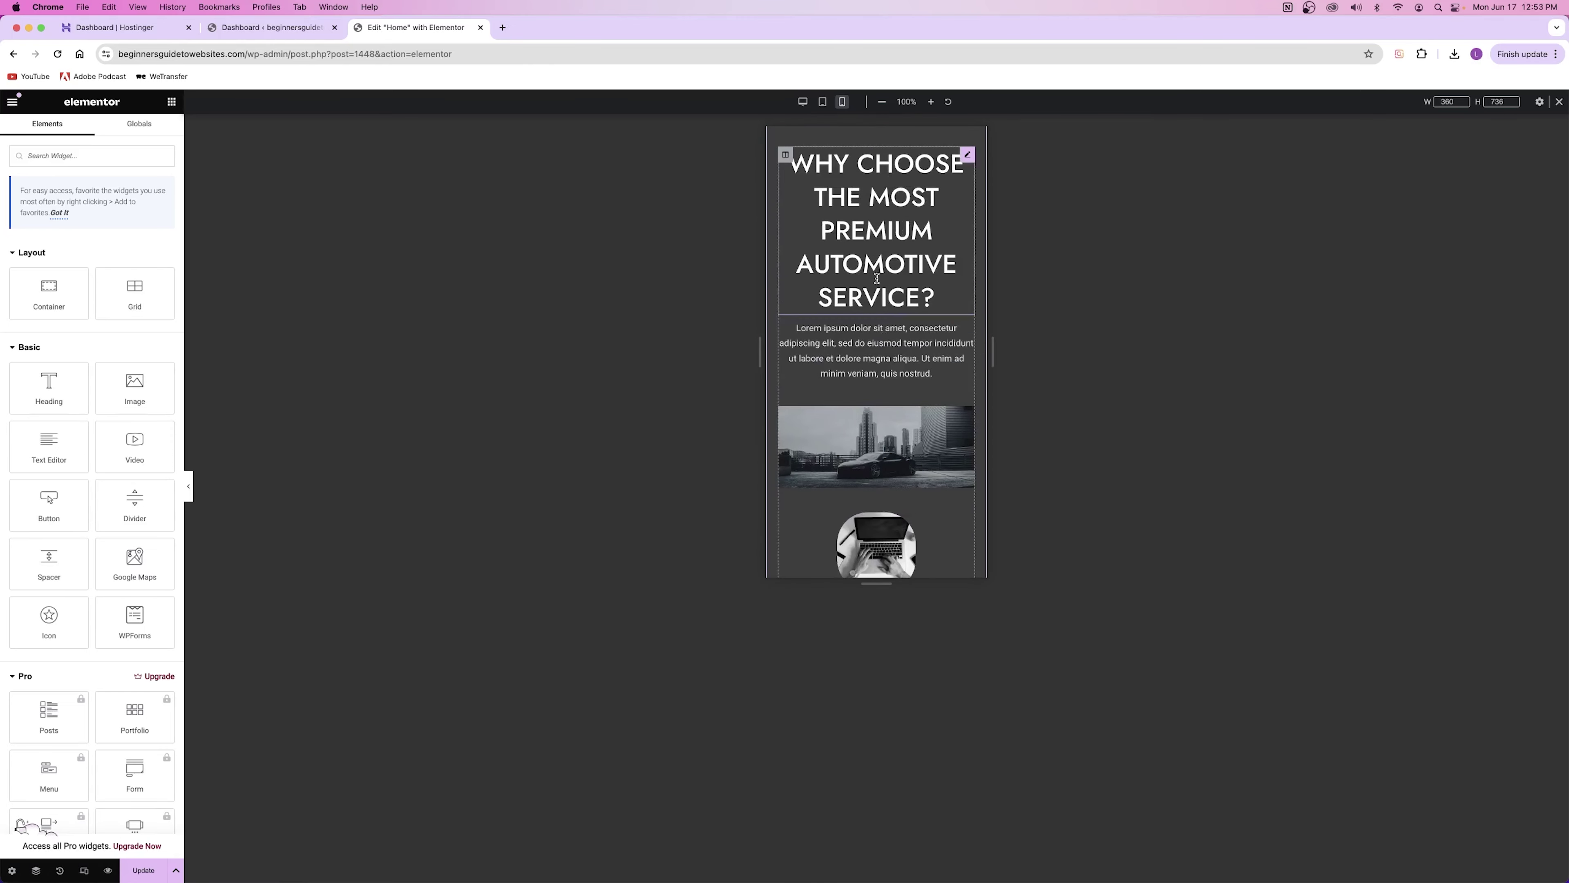
{"action": "scroll", "coordinate": [884, 278], "scroll_direction": "down", "scroll_amount": 10}
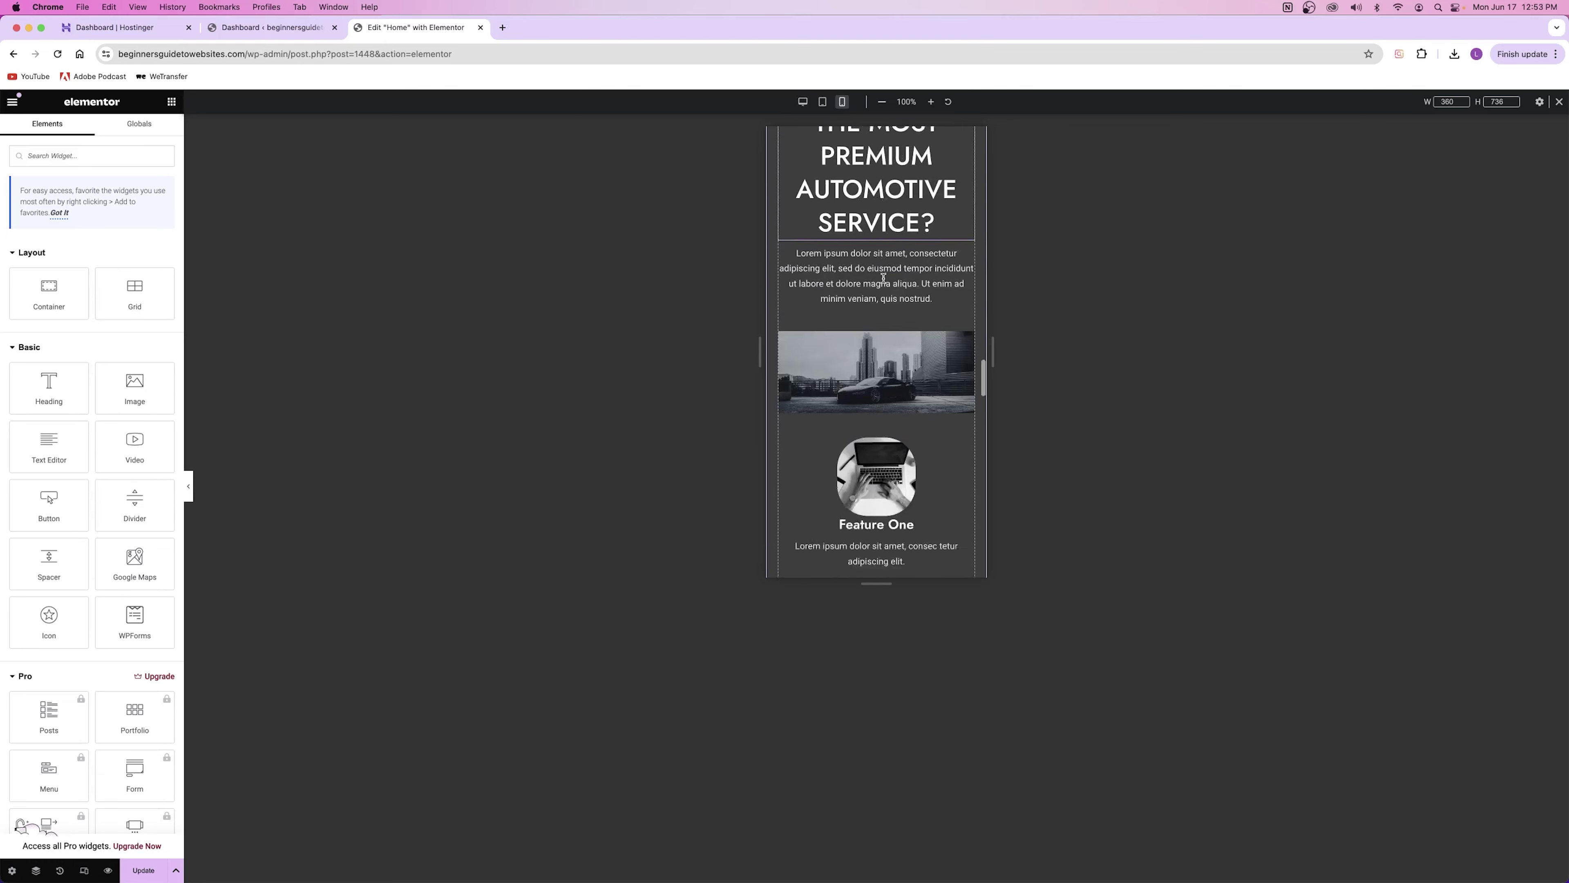
{"action": "scroll", "coordinate": [902, 260], "scroll_direction": "down", "scroll_amount": 8}
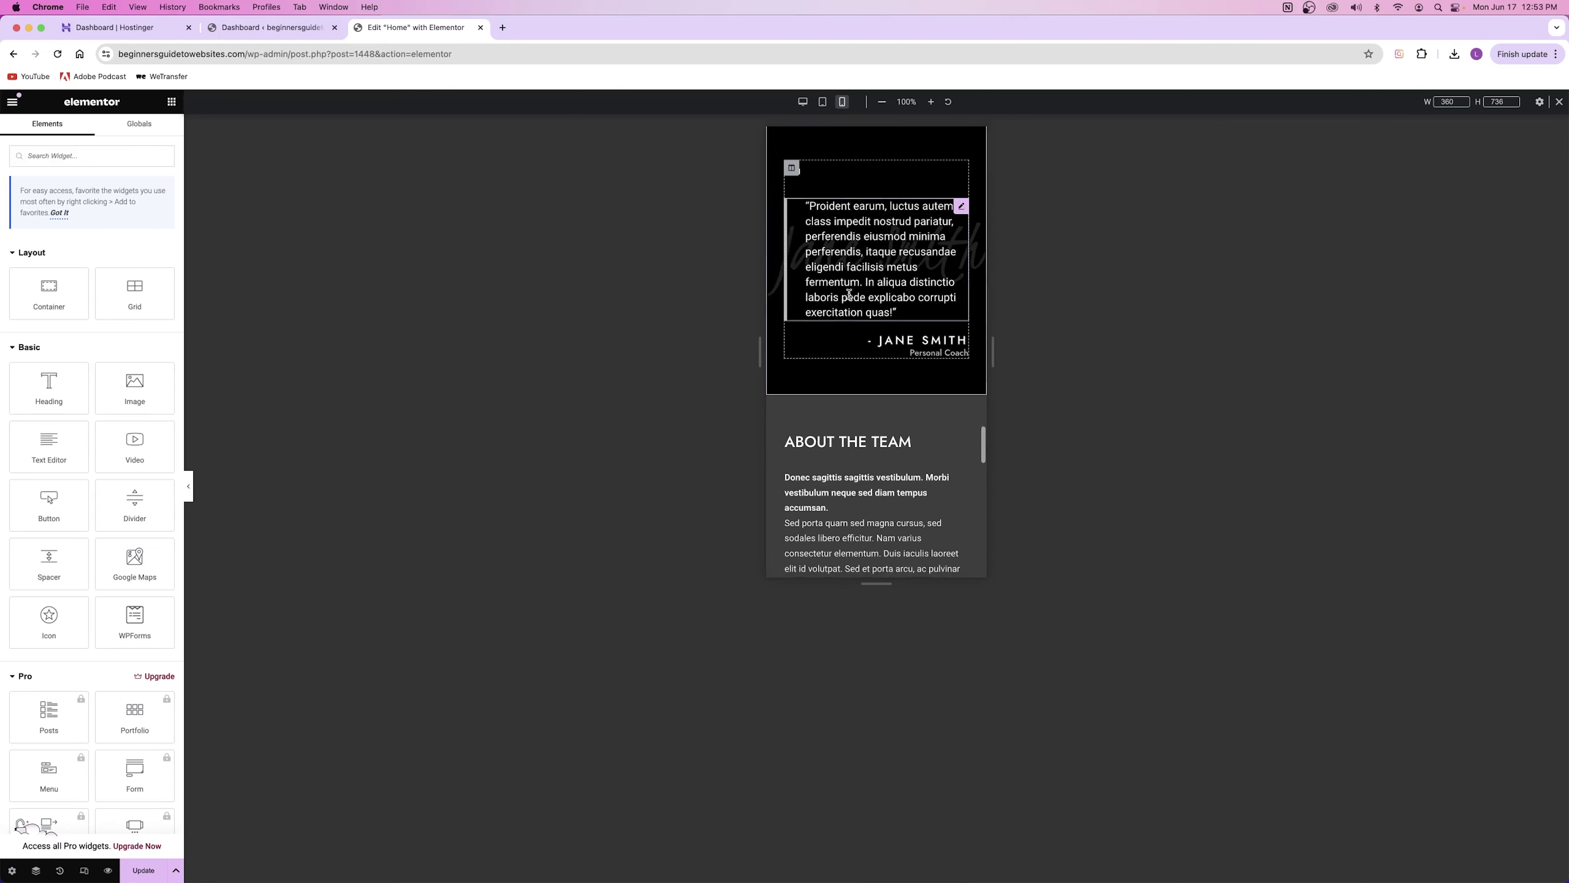
{"action": "scroll", "coordinate": [858, 293], "scroll_direction": "up", "scroll_amount": 3}
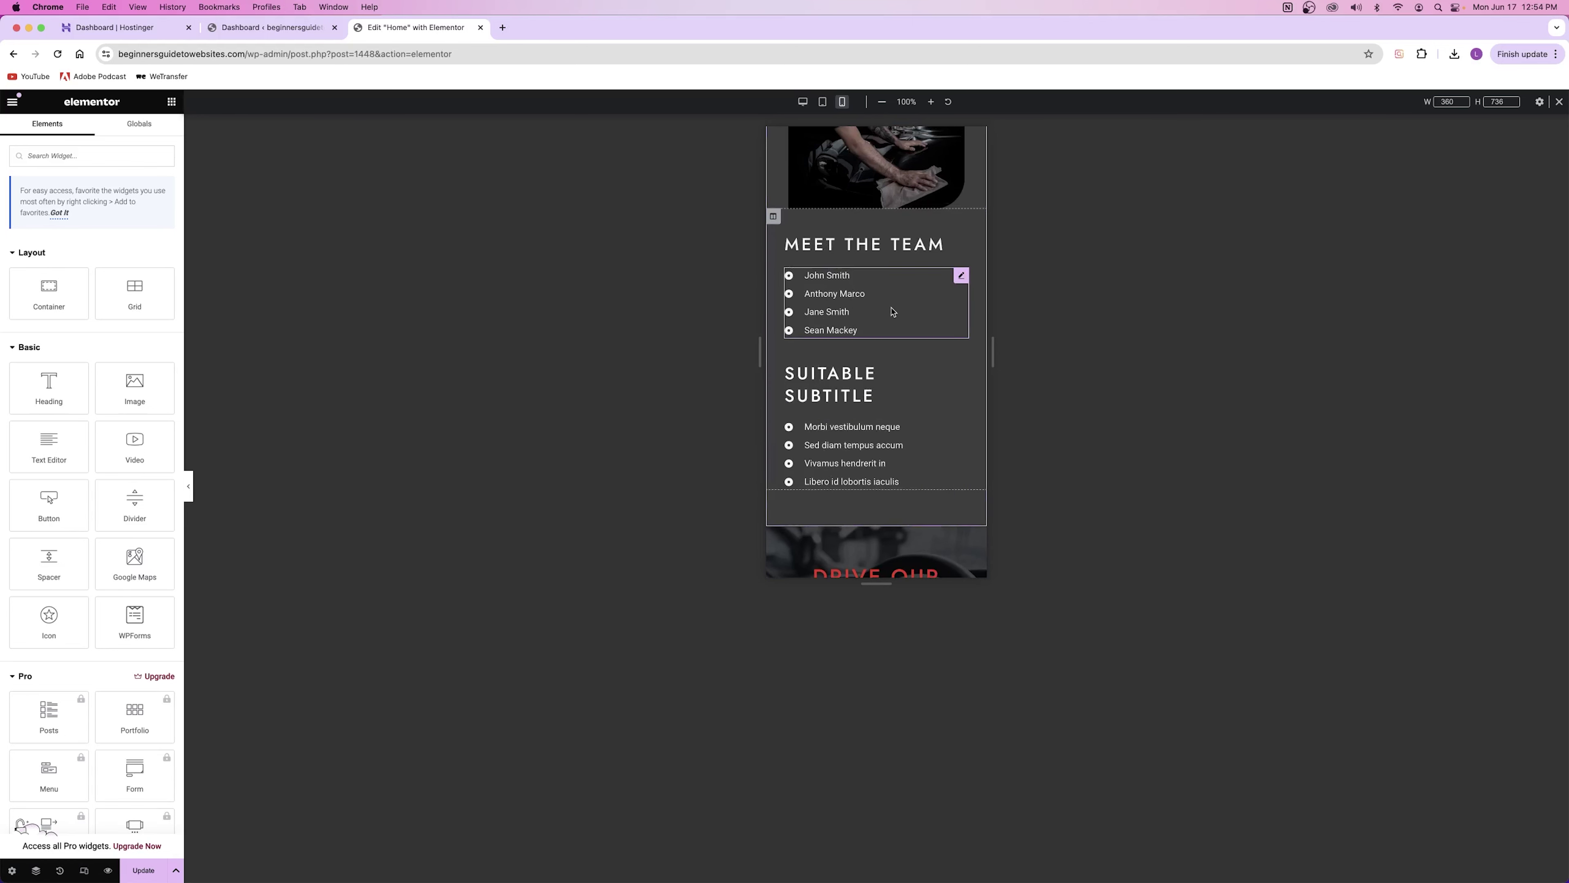
{"action": "scroll", "coordinate": [892, 311], "scroll_direction": "down", "scroll_amount": 5}
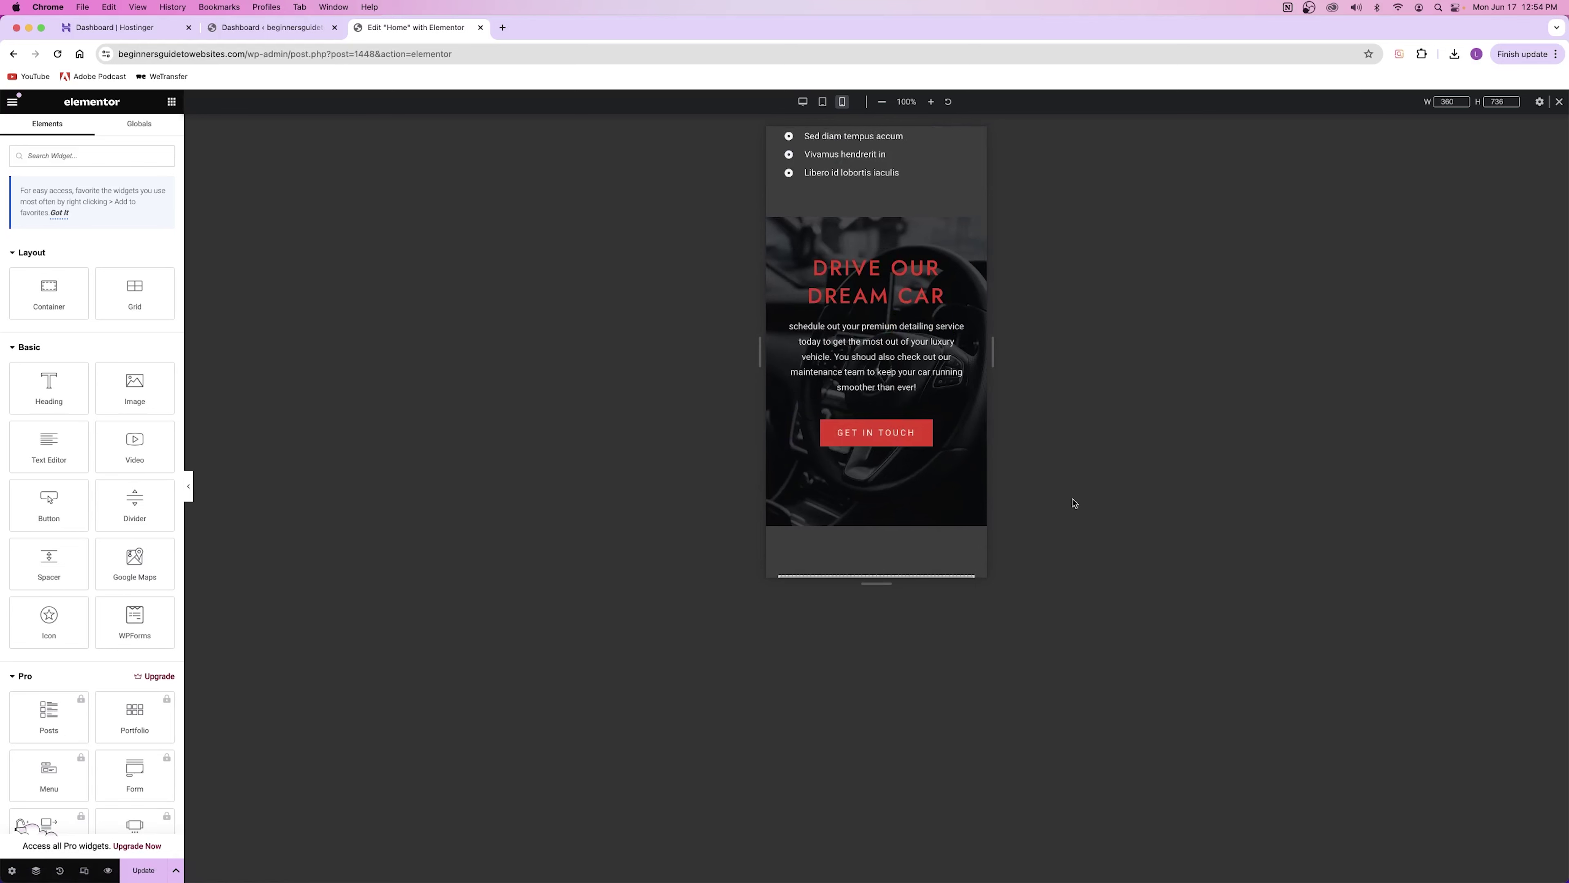
{"action": "left_click", "coordinate": [847, 297]}
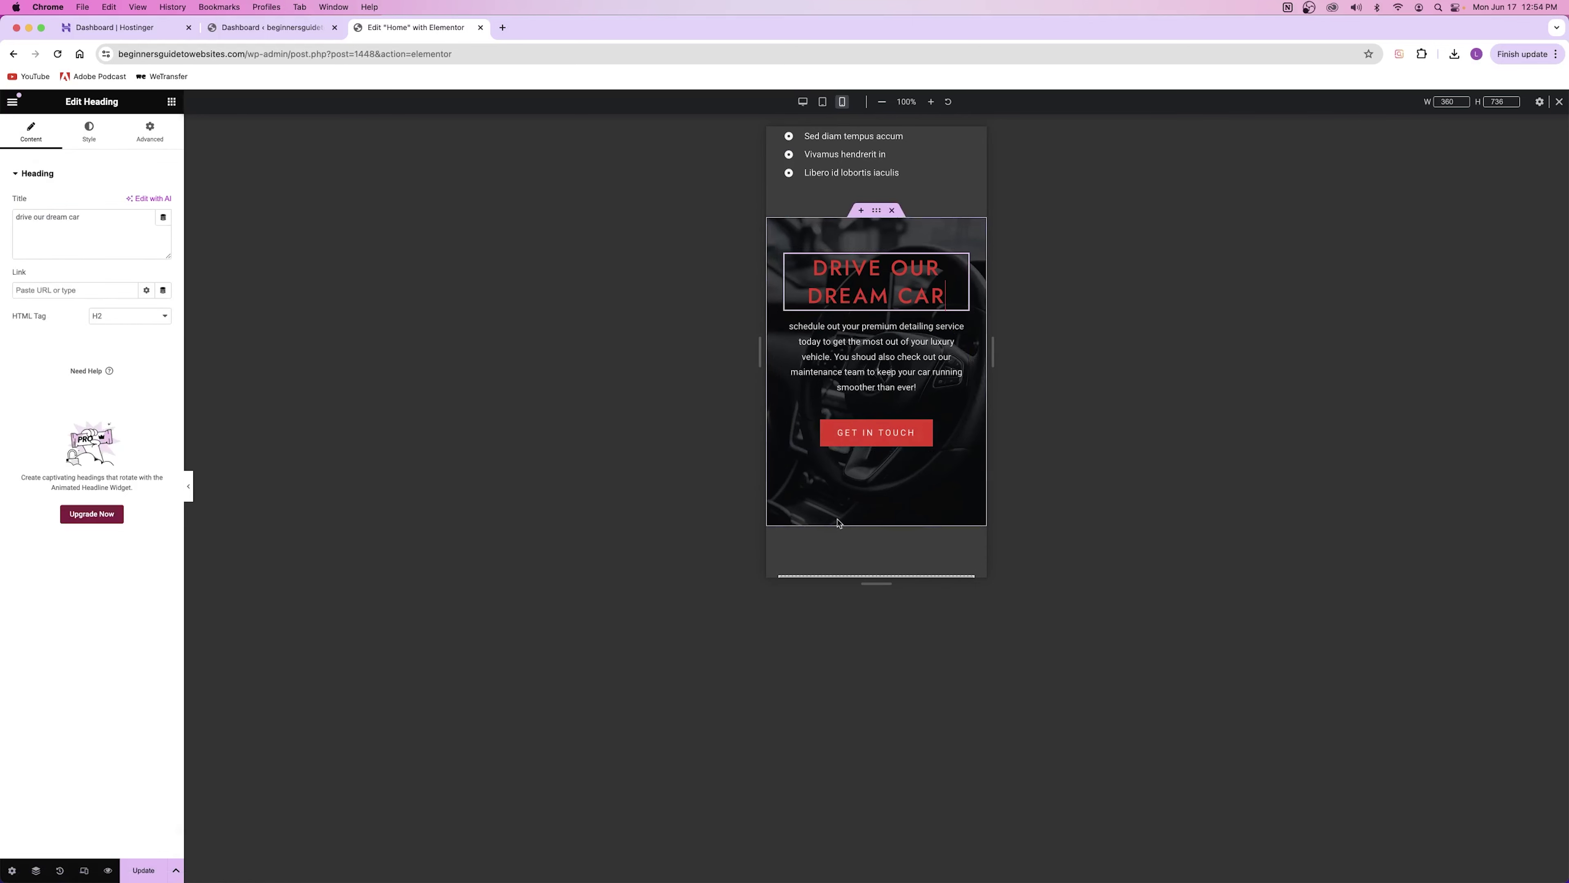
{"action": "scroll", "coordinate": [835, 484], "scroll_direction": "up", "scroll_amount": 10}
{"action": "scroll", "coordinate": [835, 484], "scroll_direction": "up", "scroll_amount": 10}
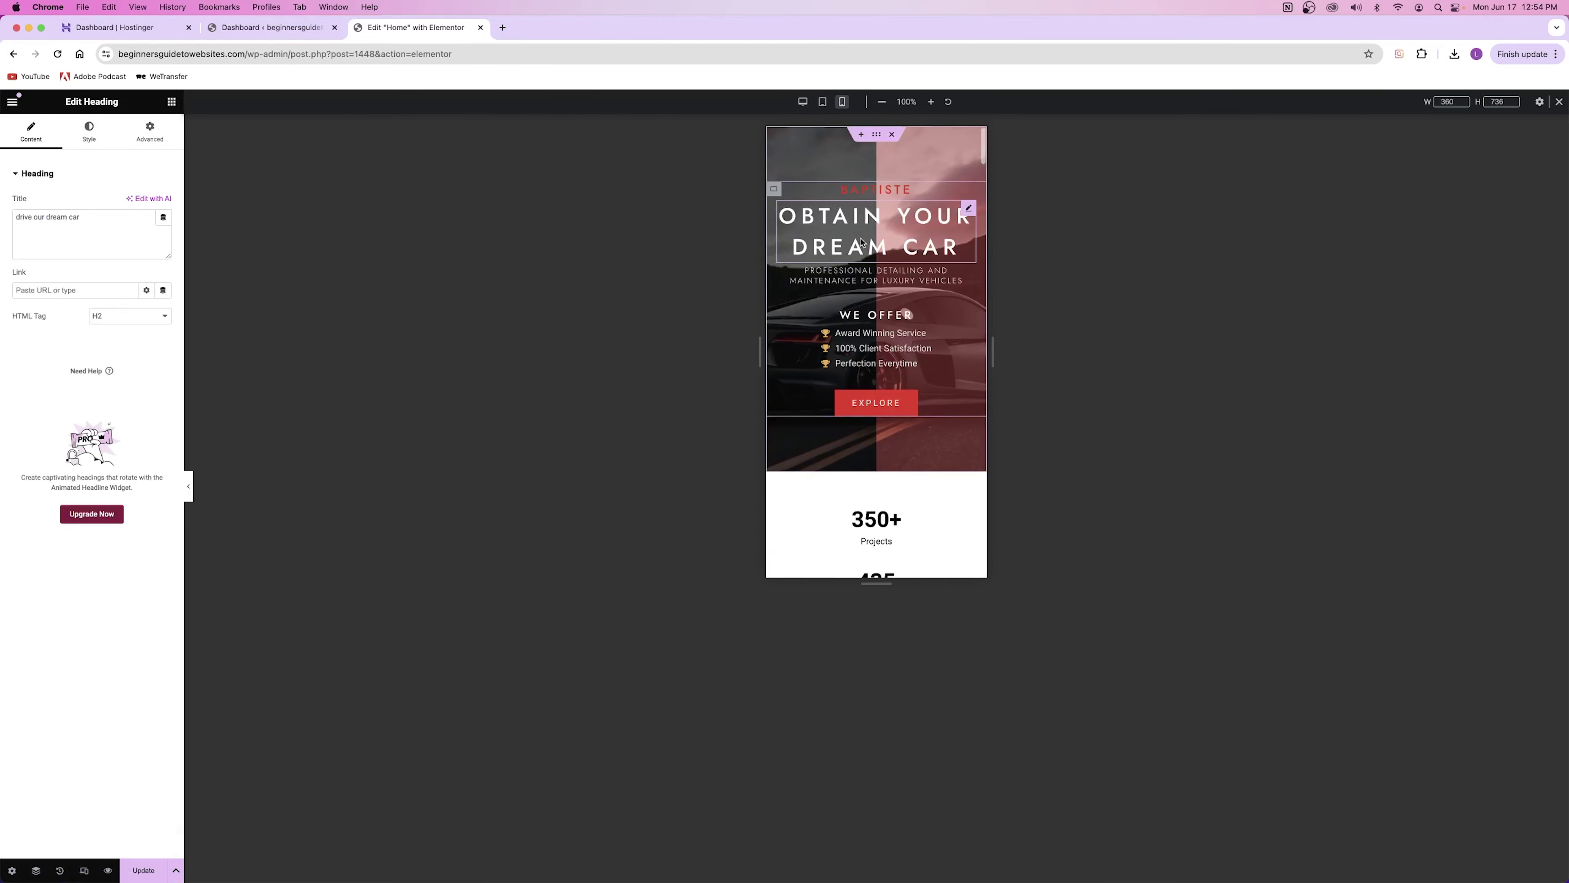
Switch to the tablet preview and widen it to 851 px.
{"action": "left_click", "coordinate": [821, 103]}
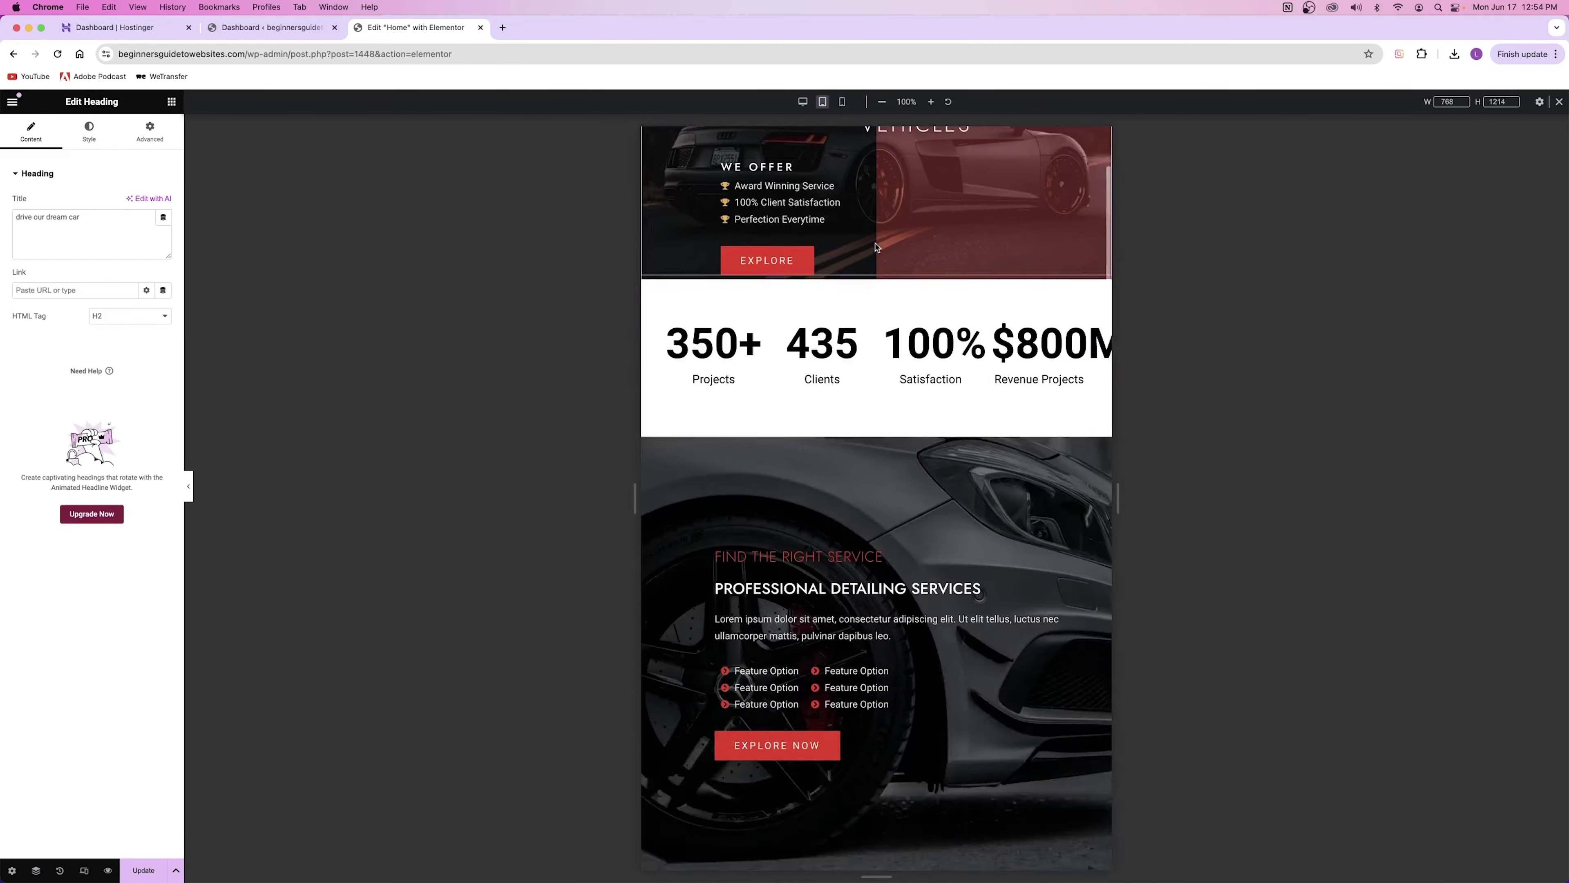
{"action": "left_click_drag", "start_coordinate": [635, 498], "coordinate": [586, 490]}
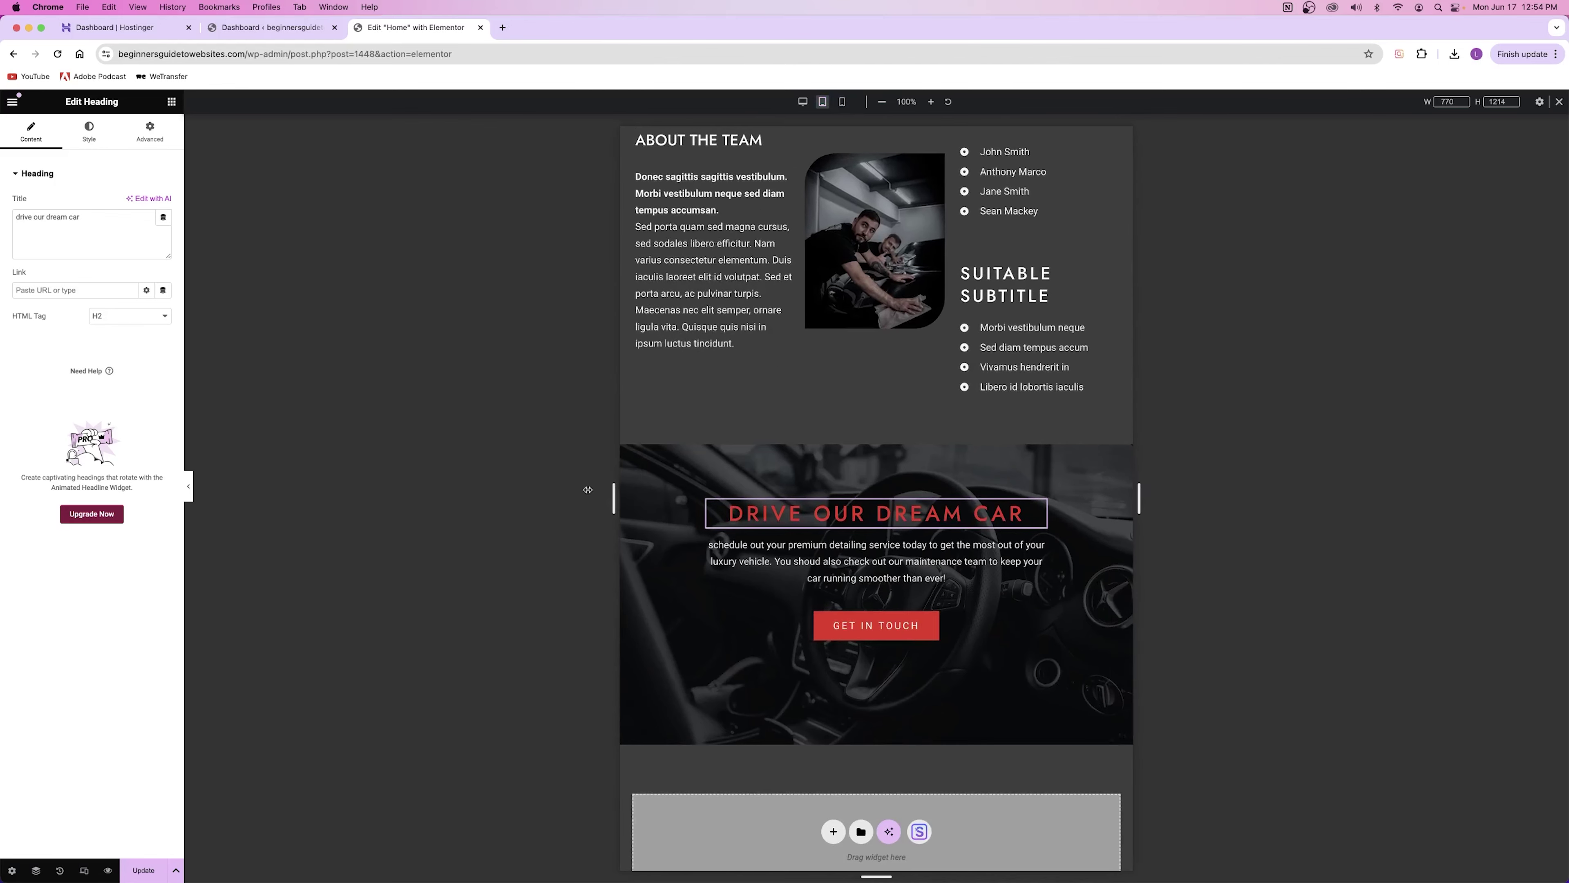
{"action": "scroll", "coordinate": [919, 431], "scroll_direction": "up", "scroll_amount": 15}
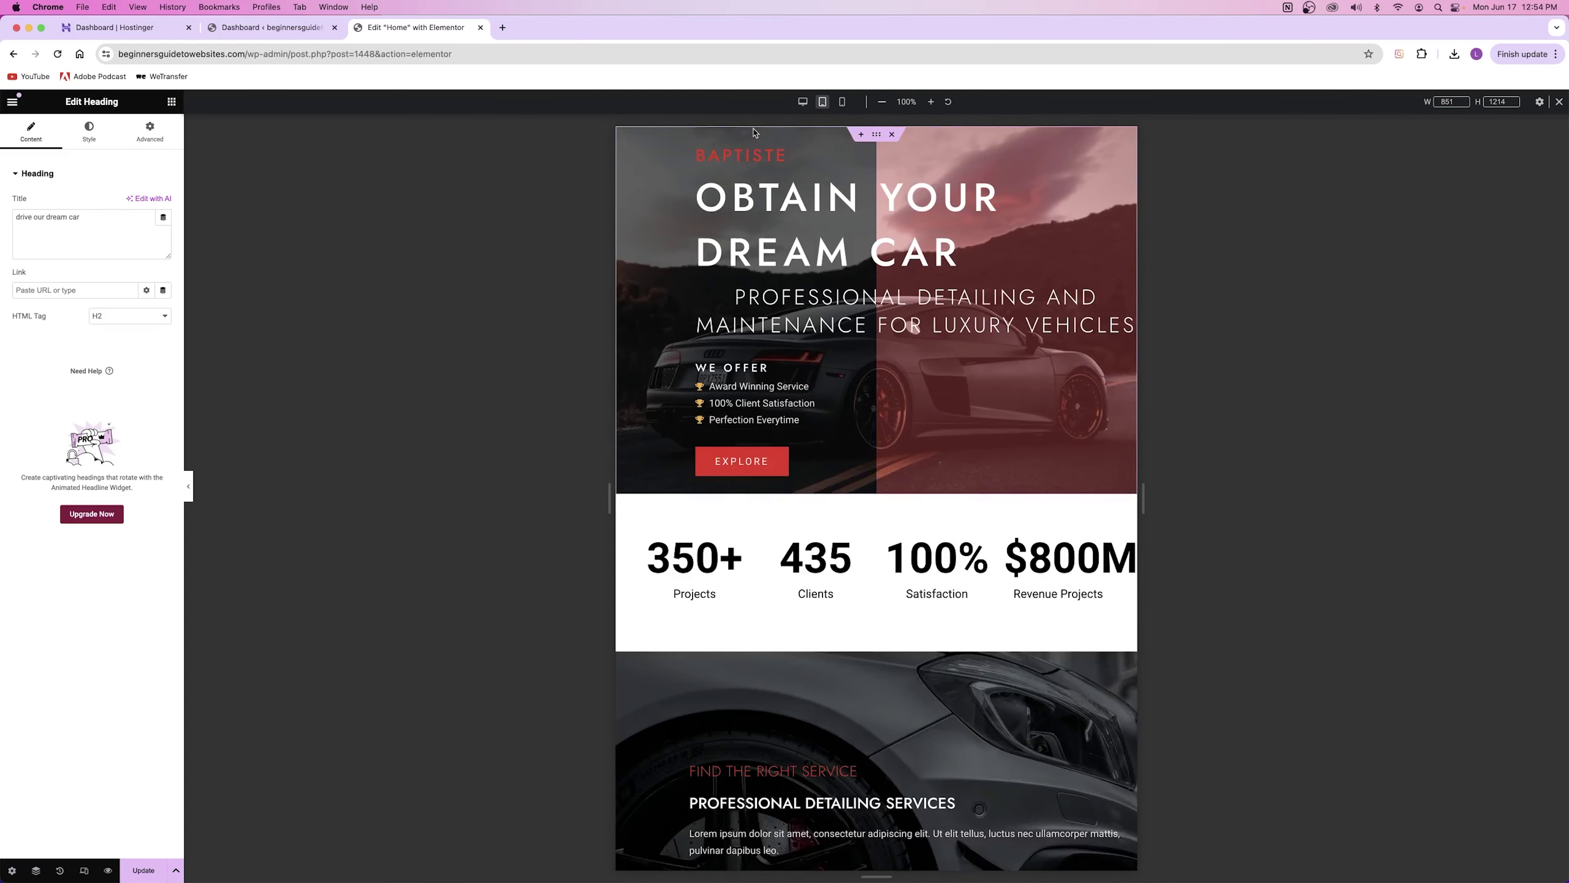
Lower the 'Obtain Your Dream Car' heading font size until it fits one line on tablet.
{"action": "left_click", "coordinate": [775, 239]}
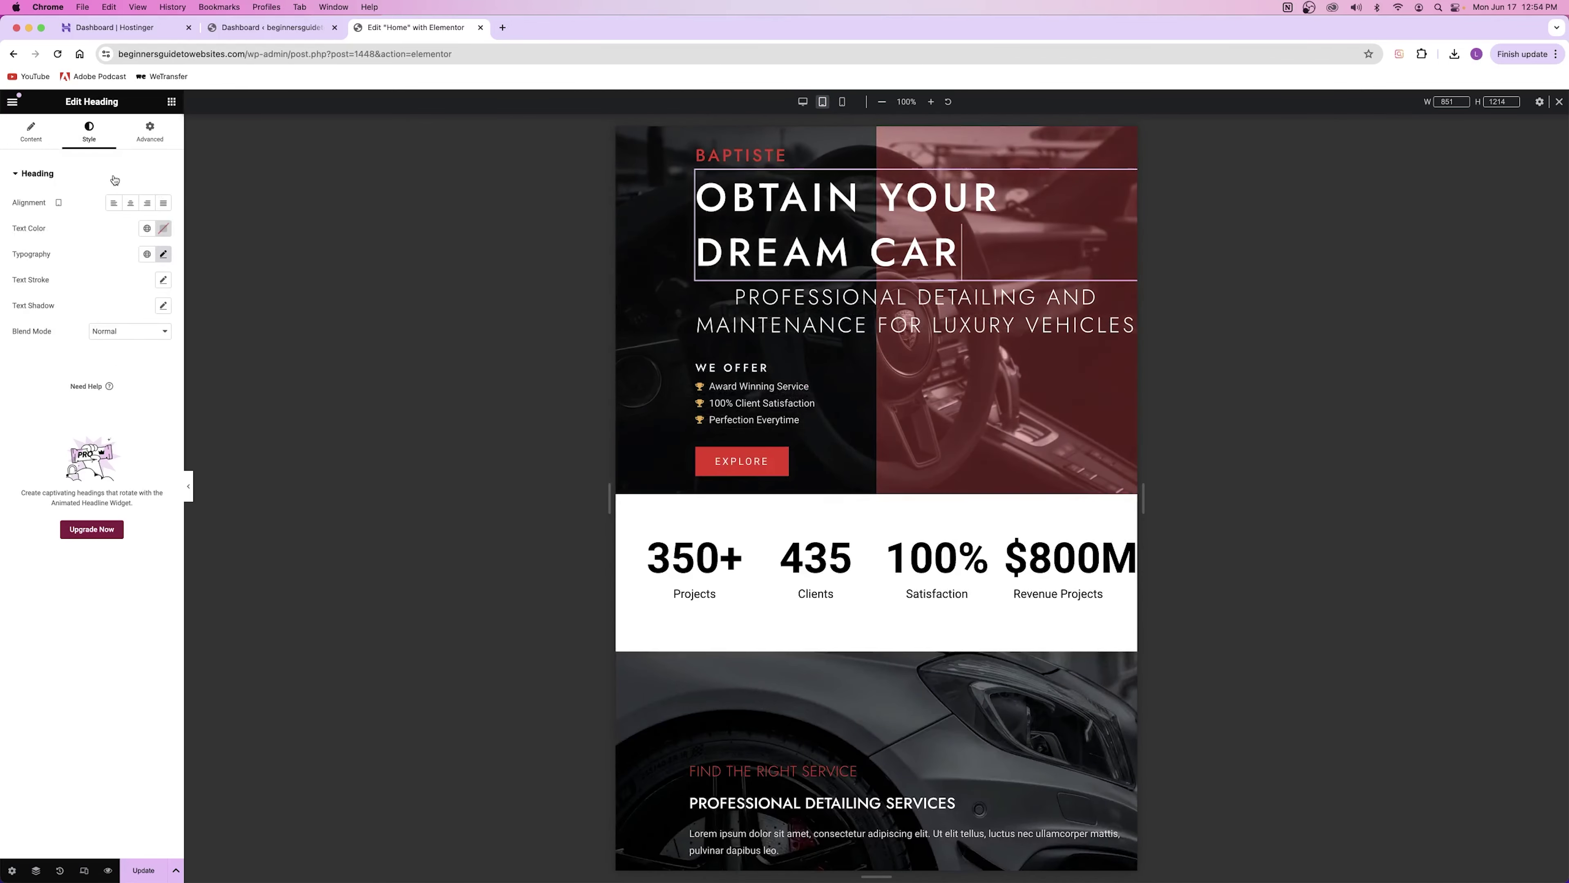
{"action": "left_click", "coordinate": [164, 254]}
{"action": "left_click_drag", "start_coordinate": [54, 354], "coordinate": [37, 353]}
{"action": "left_click", "coordinate": [479, 208]}
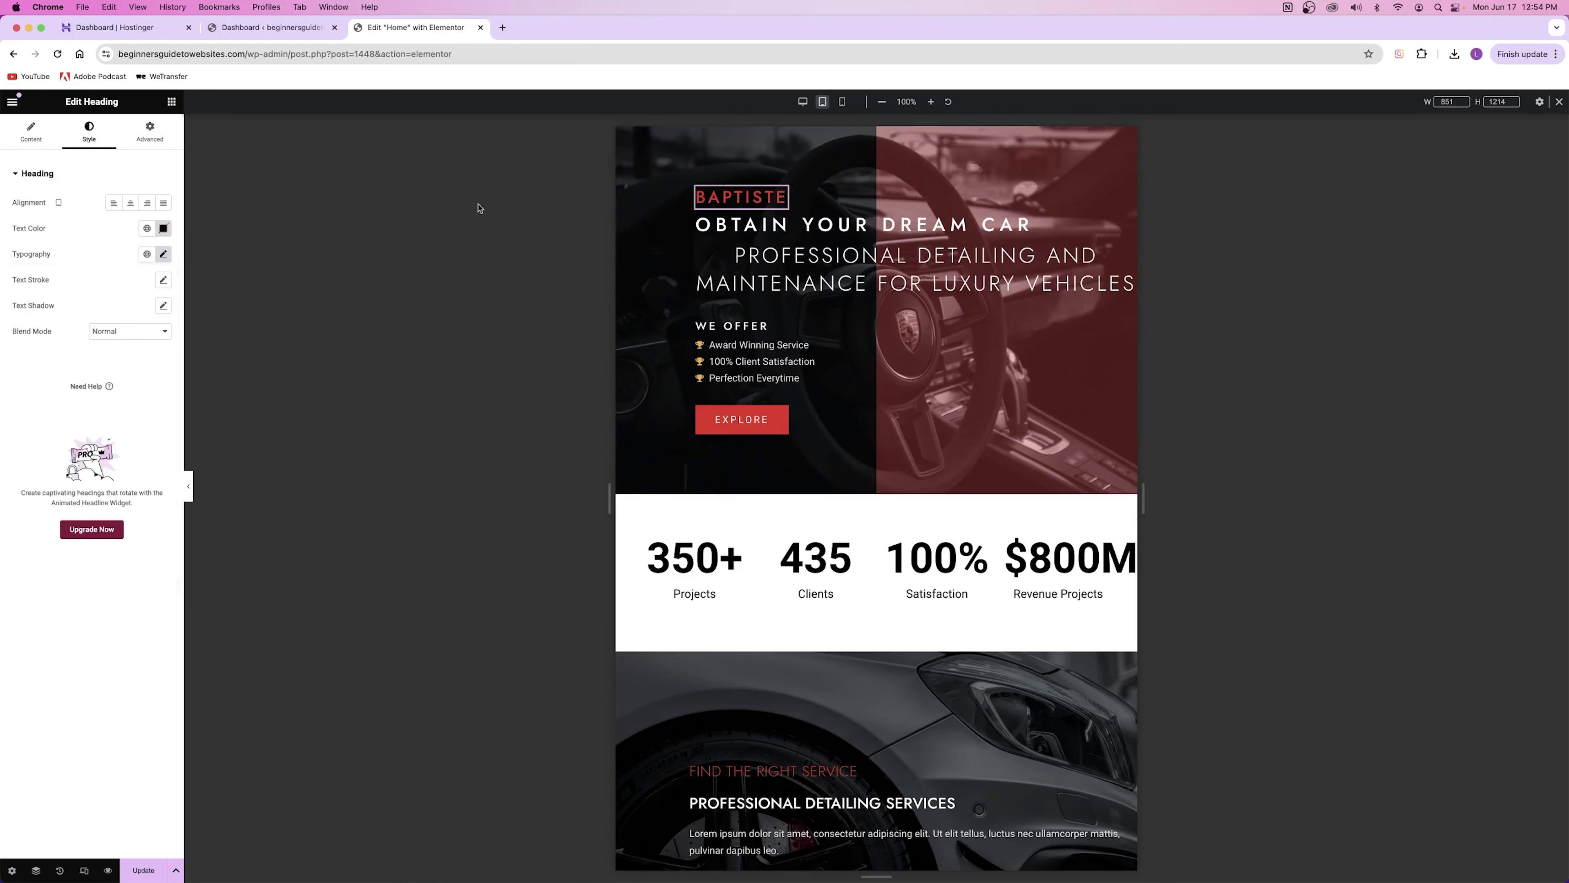
{"action": "left_click", "coordinate": [161, 253]}
{"action": "left_click_drag", "start_coordinate": [23, 355], "coordinate": [32, 351]}
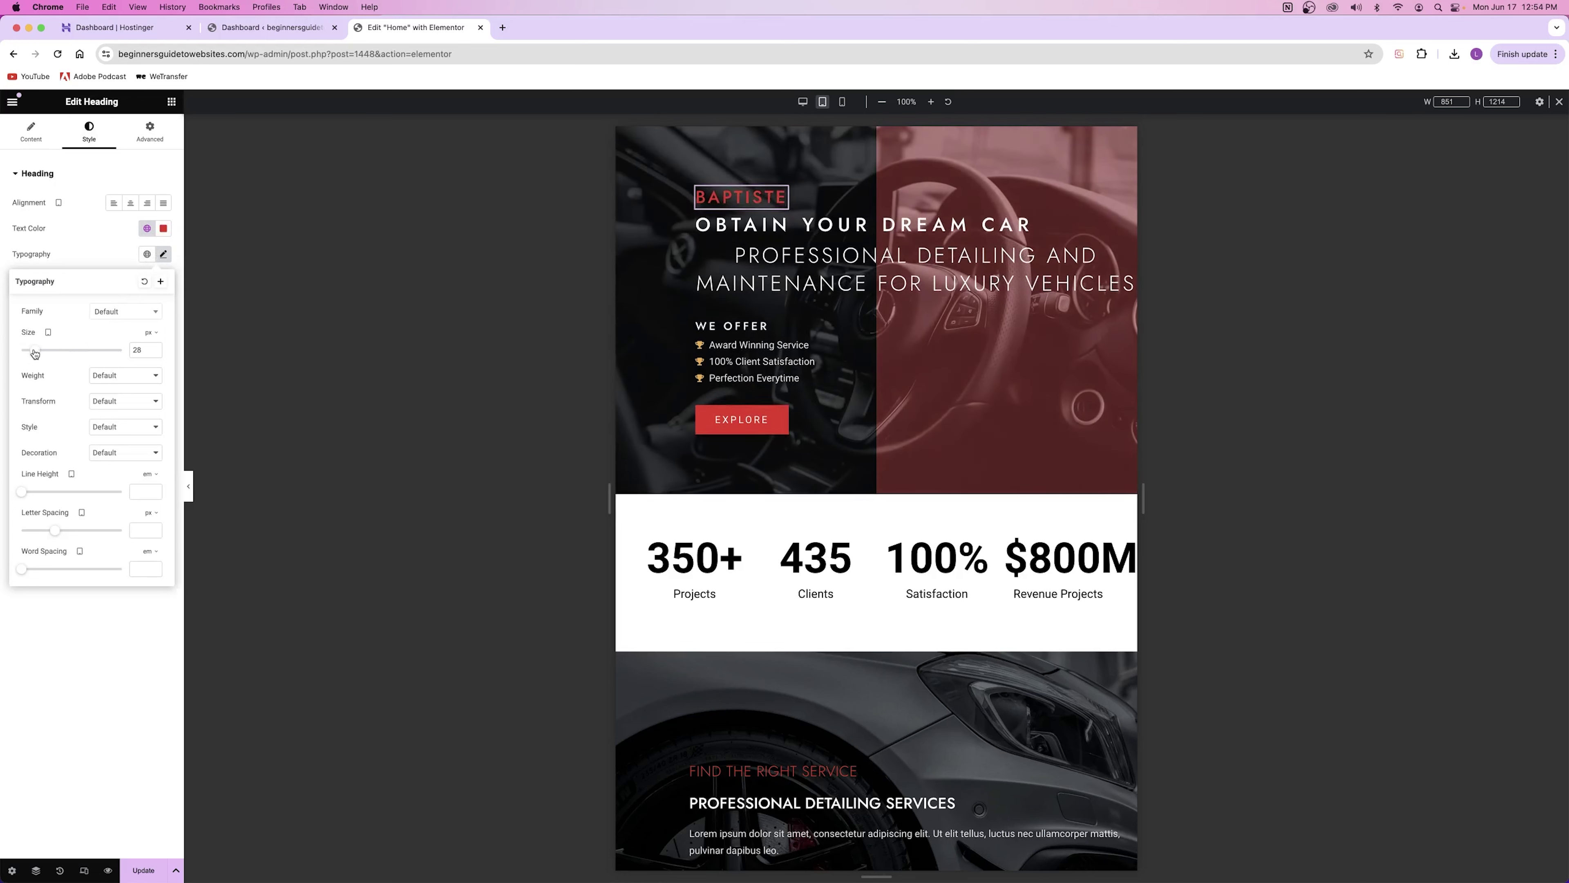
Set the hero detailing subtitle's font size to 19 px on tablet.
{"action": "left_click", "coordinate": [918, 274]}
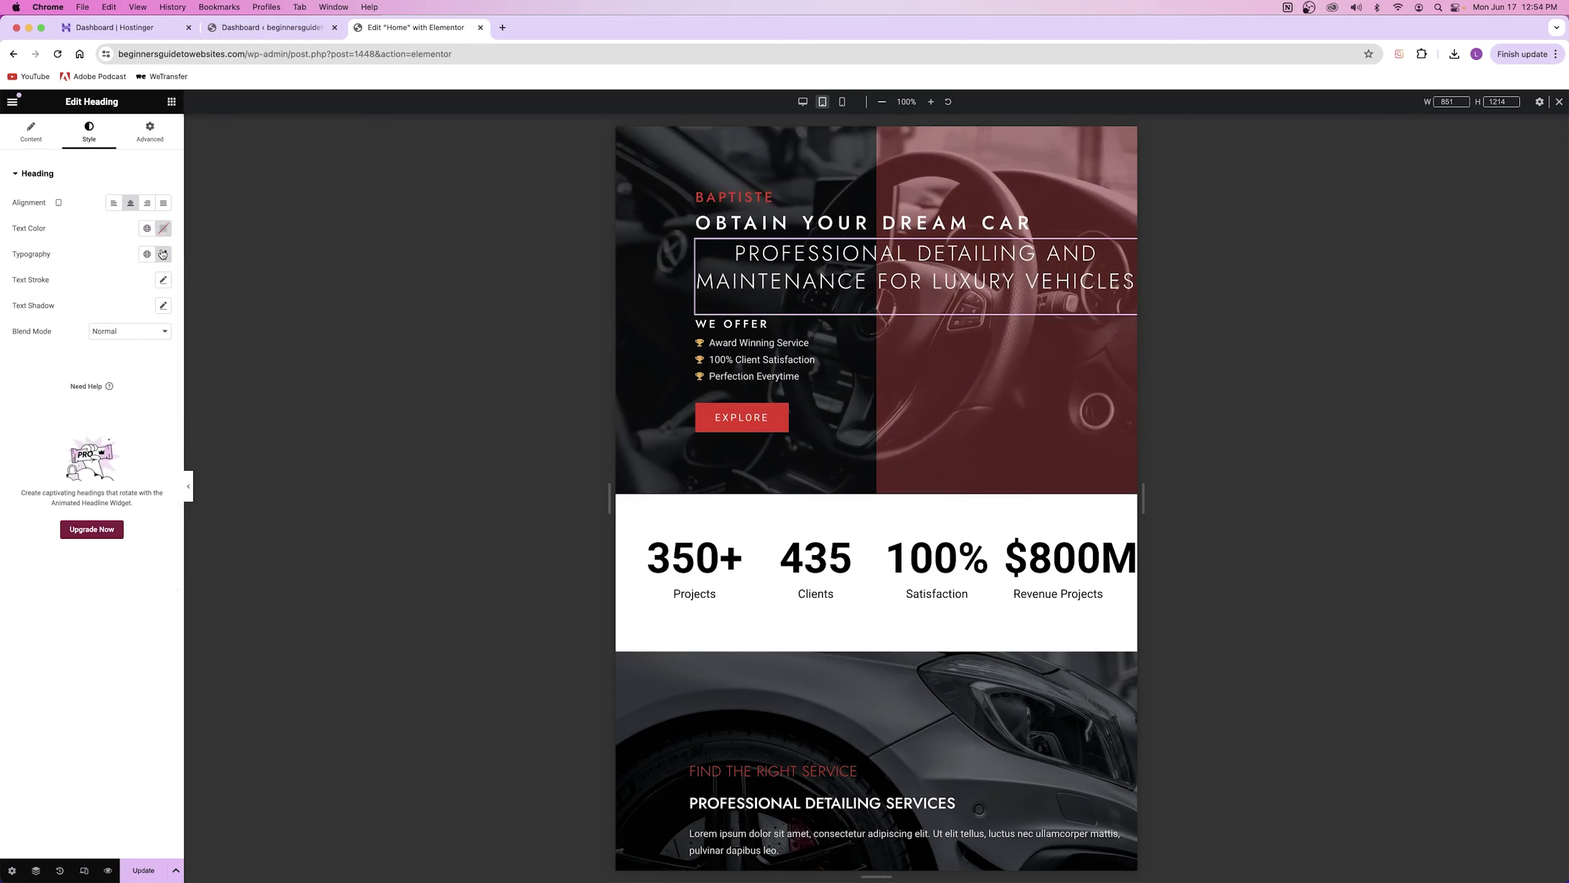
{"action": "left_click", "coordinate": [162, 254]}
{"action": "left_click", "coordinate": [35, 351]}
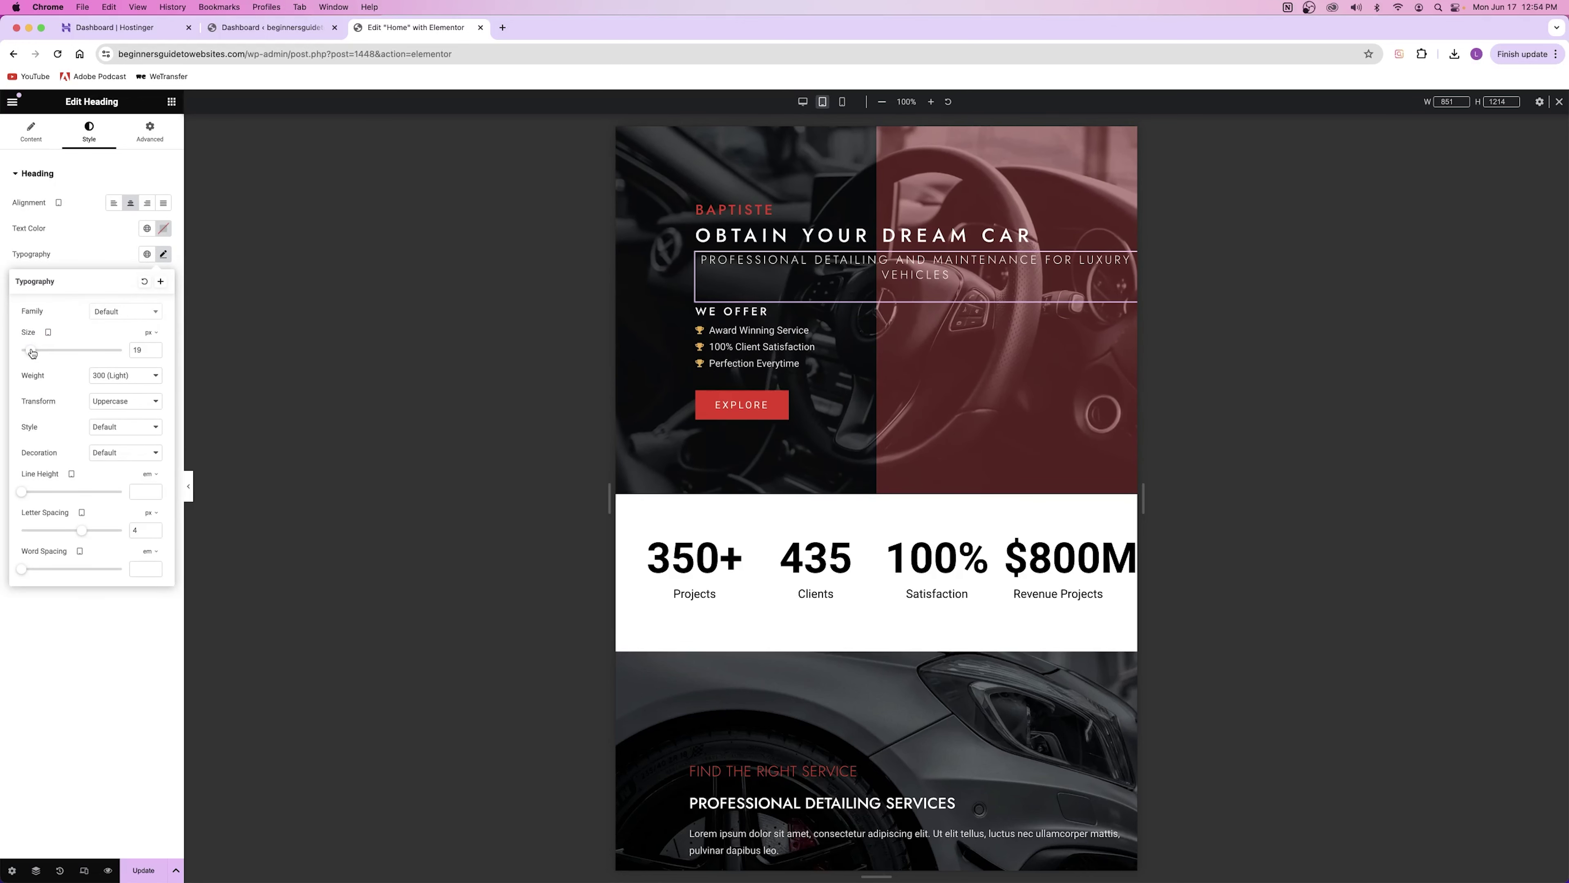
Give the tablet hero container 50 px linked padding on all sides.
{"action": "right_click", "coordinate": [627, 216]}
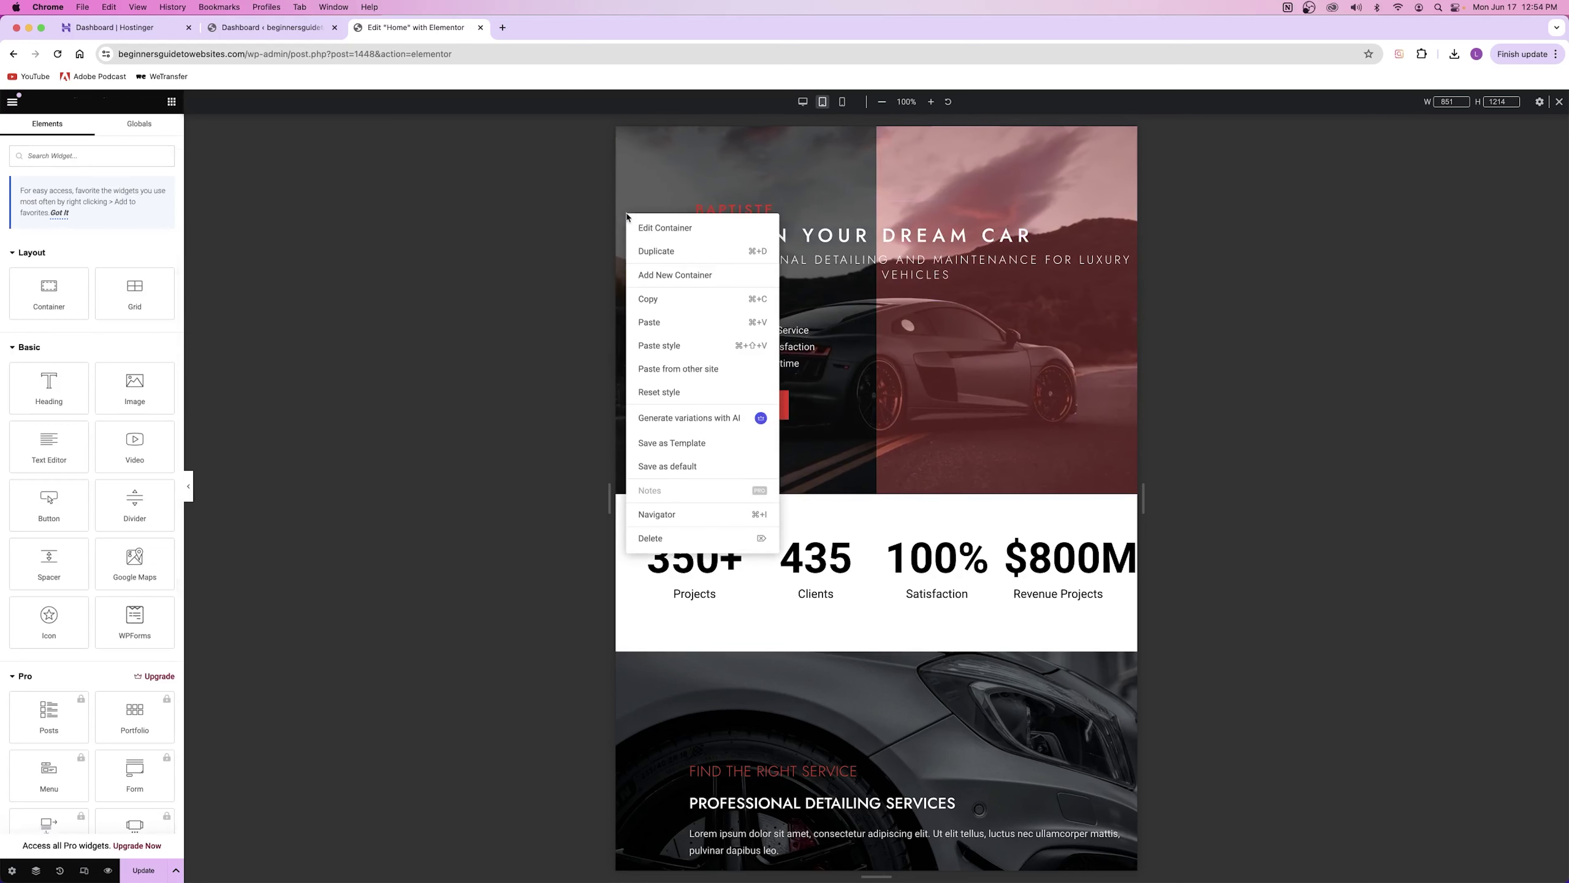
{"action": "left_click", "coordinate": [665, 227]}
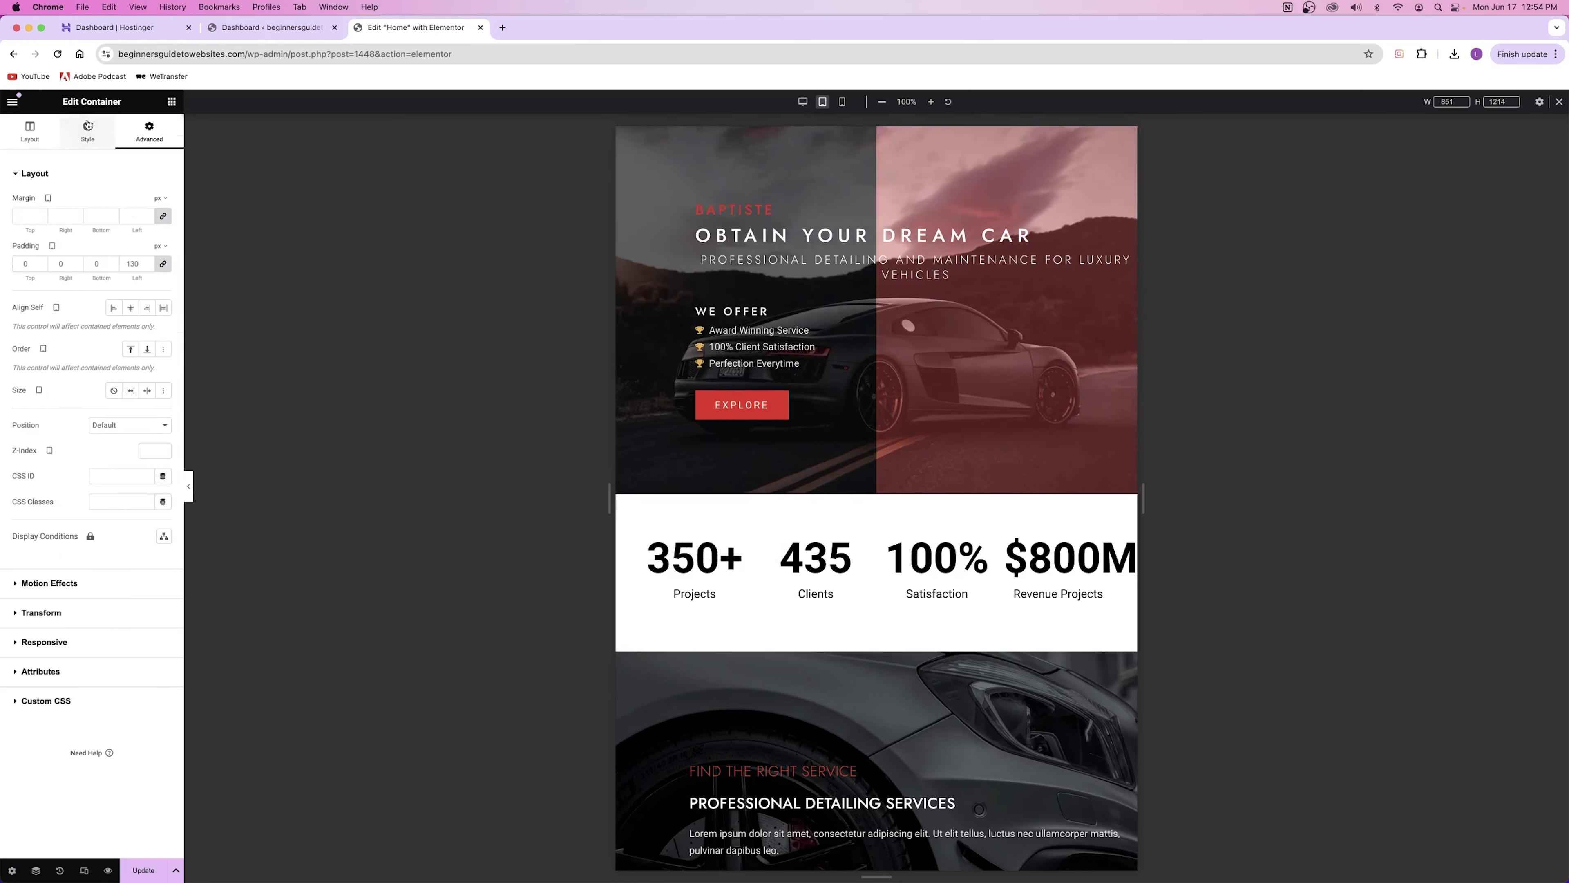
{"action": "double_click", "coordinate": [133, 264]}
{"action": "type", "text": "50"}
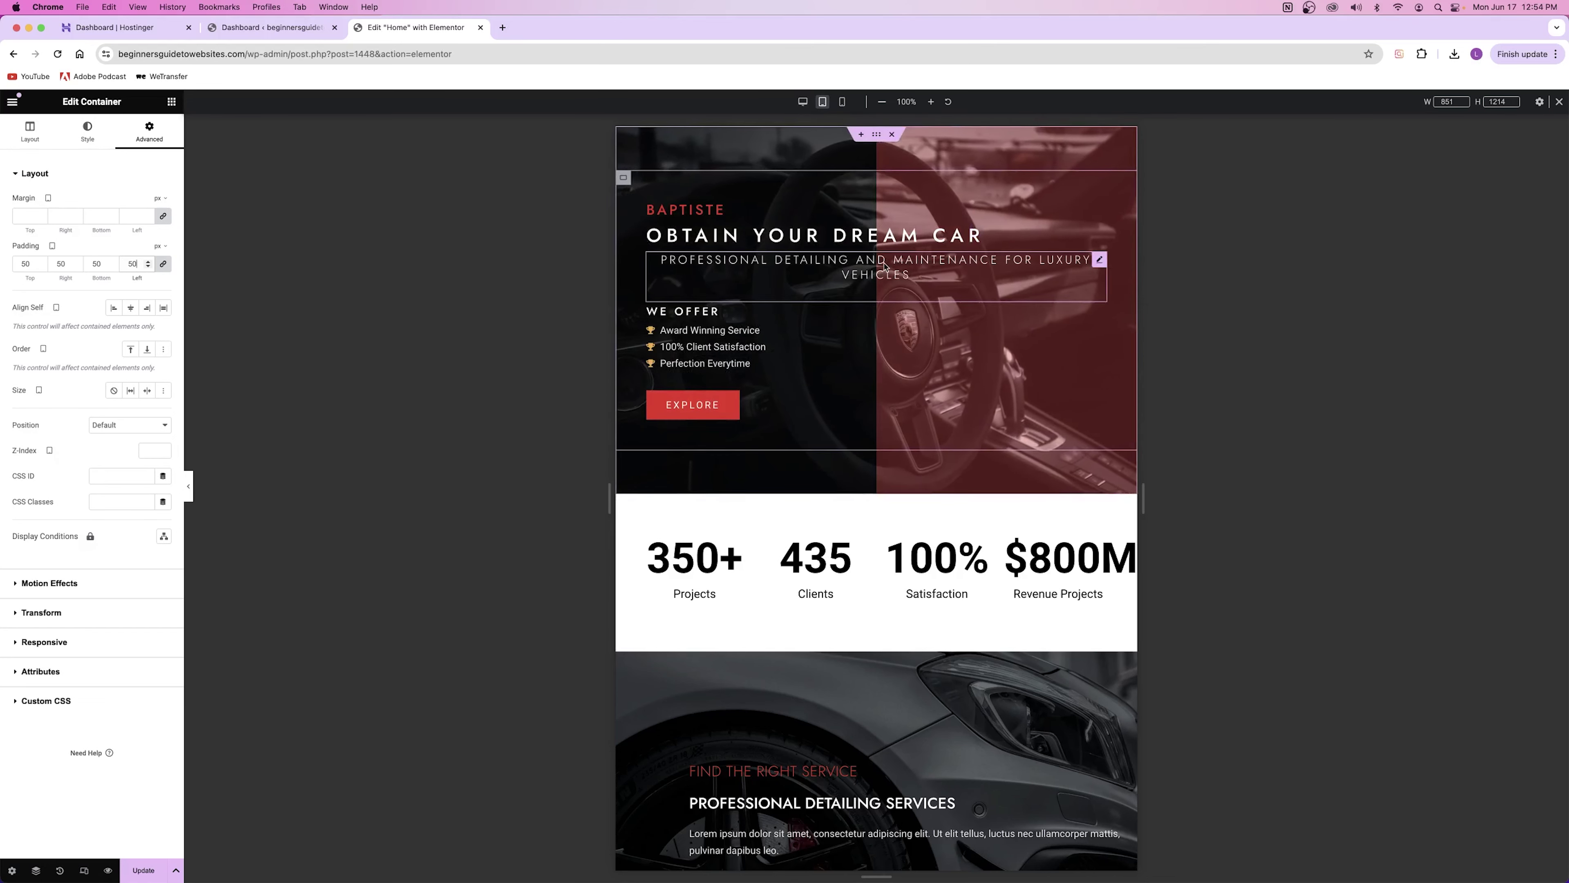
{"action": "left_click", "coordinate": [868, 282]}
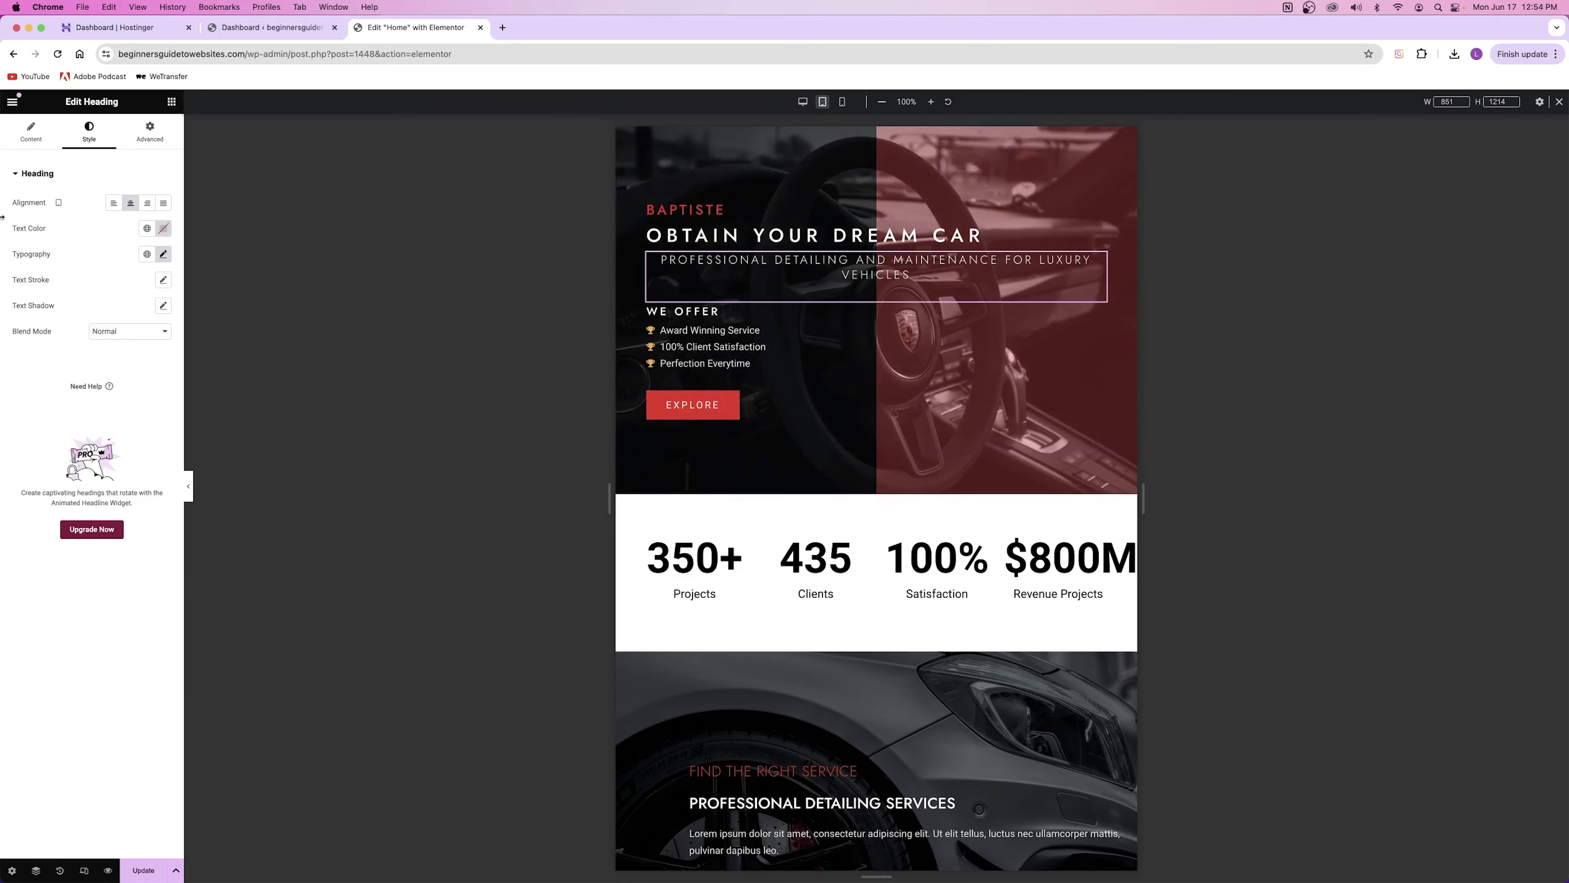
Center the hero subtitle in the mobile layout, then switch the preview back to Tablet Portrait.
{"action": "left_click", "coordinate": [115, 209]}
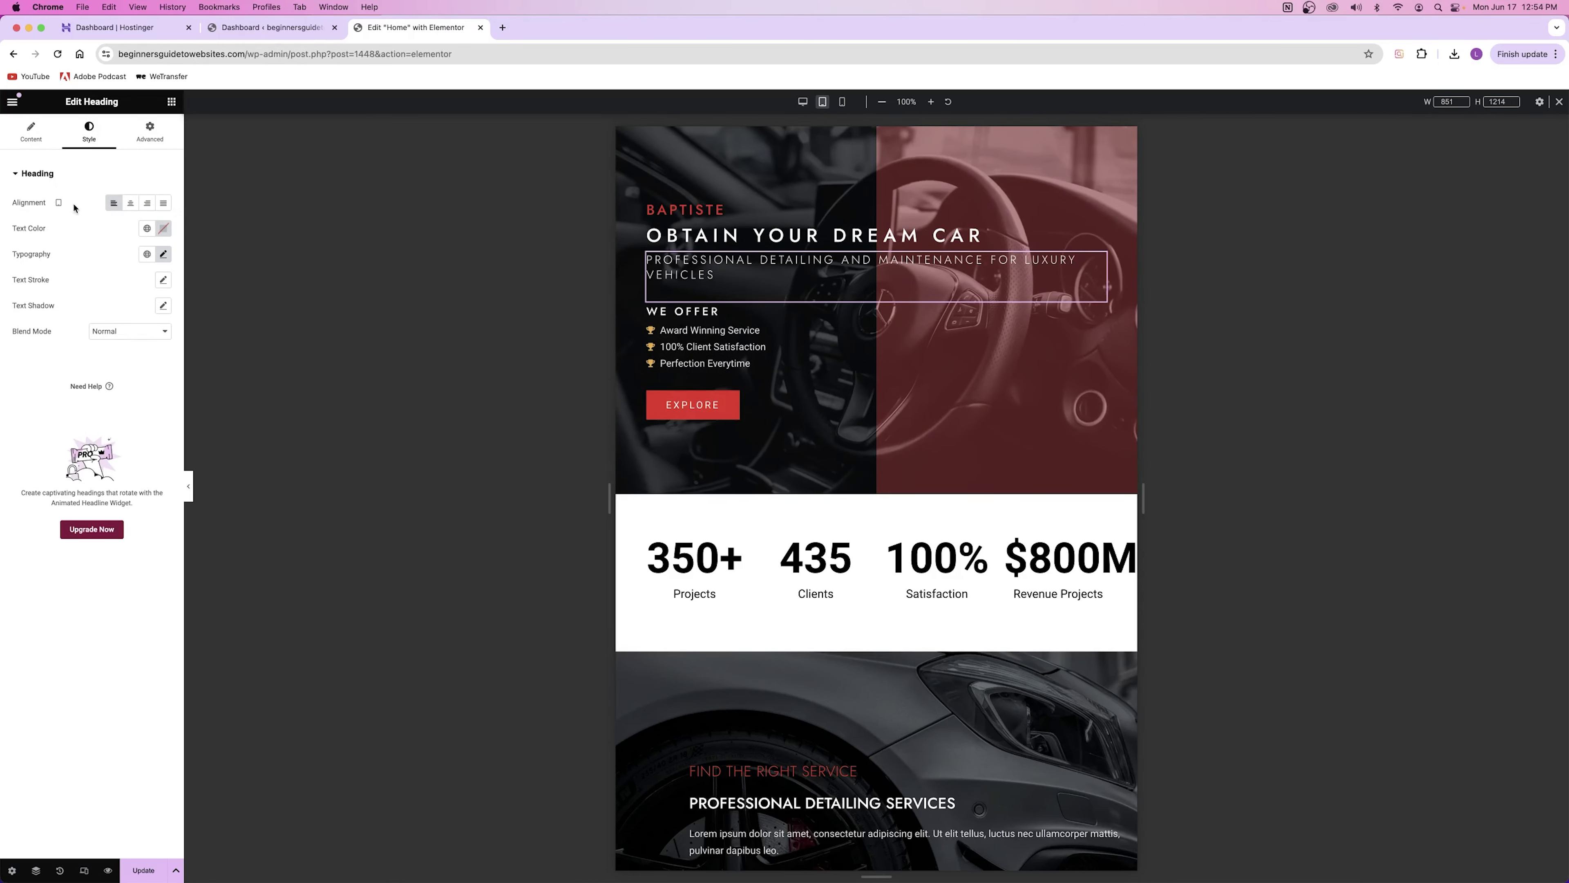
{"action": "left_click", "coordinate": [802, 101]}
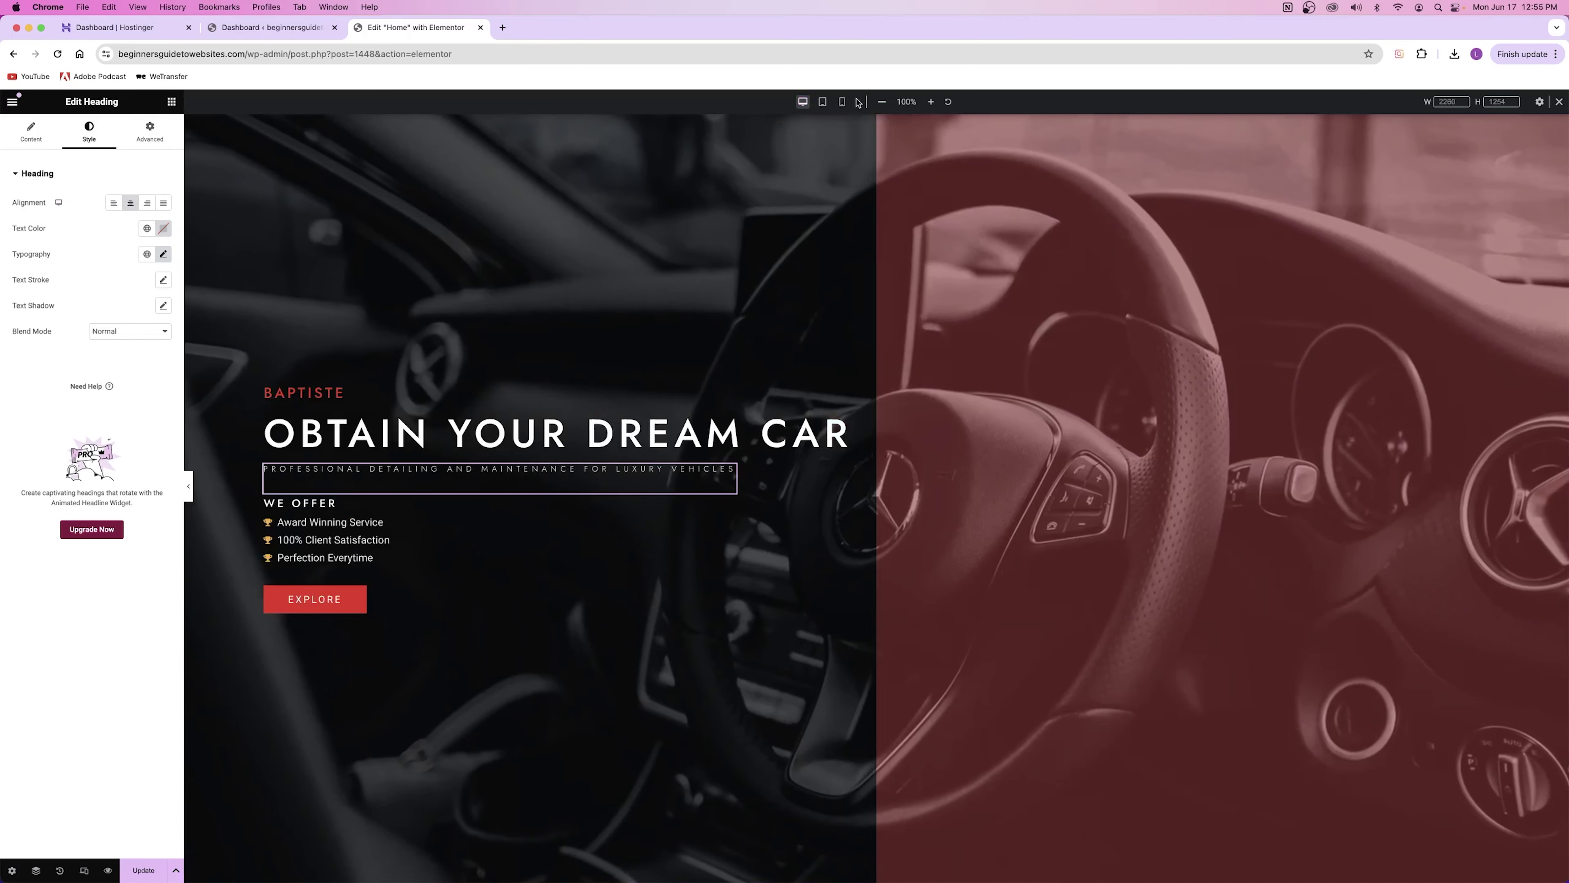
{"action": "left_click", "coordinate": [842, 101]}
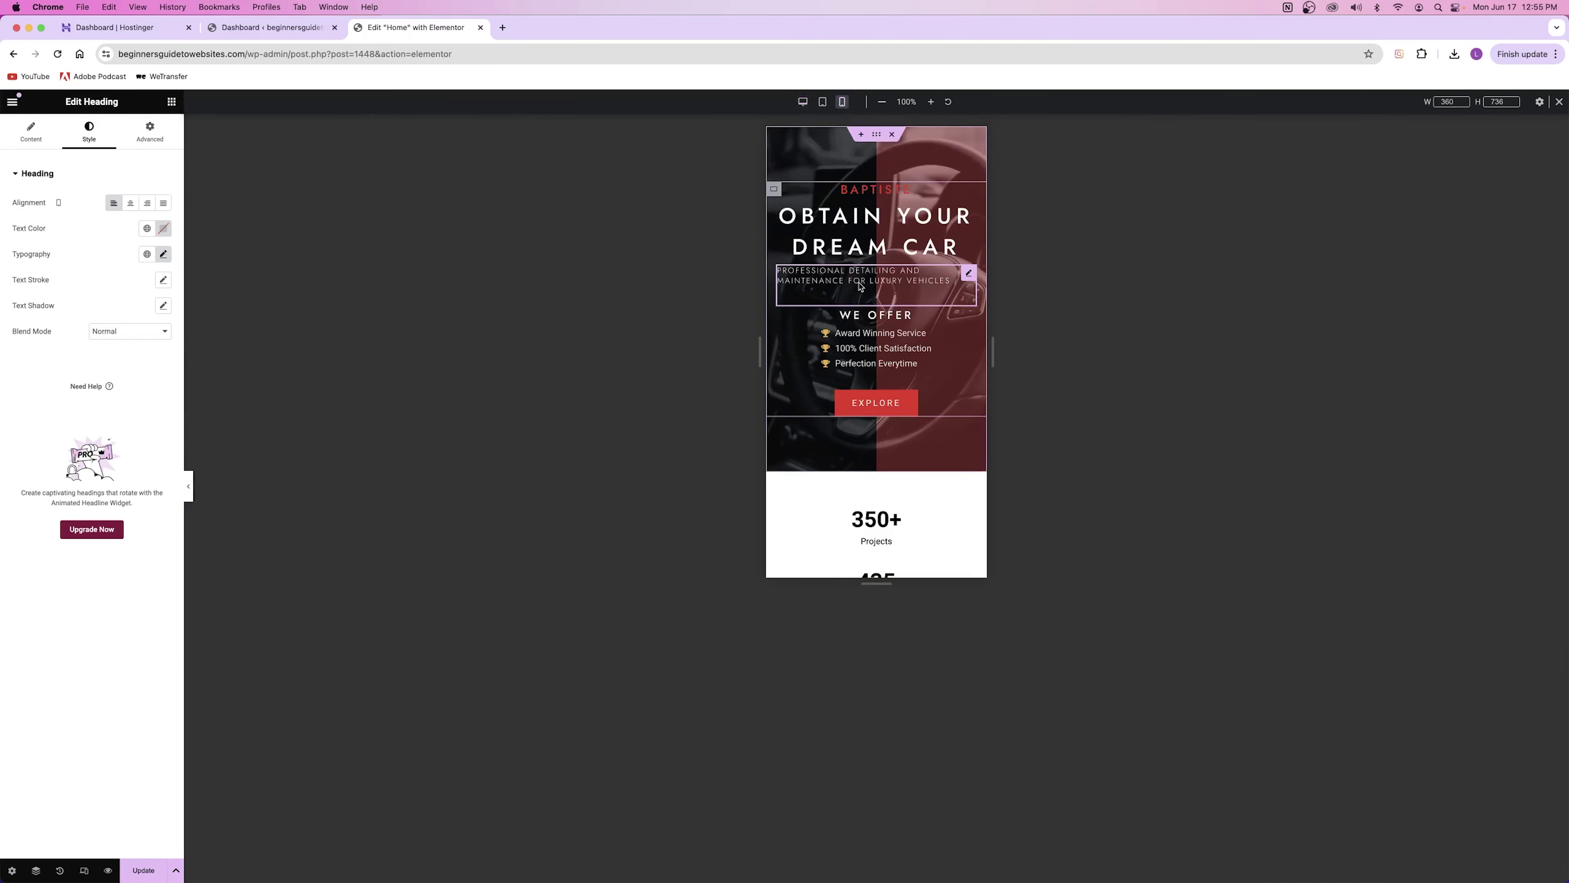
{"action": "left_click", "coordinate": [129, 206]}
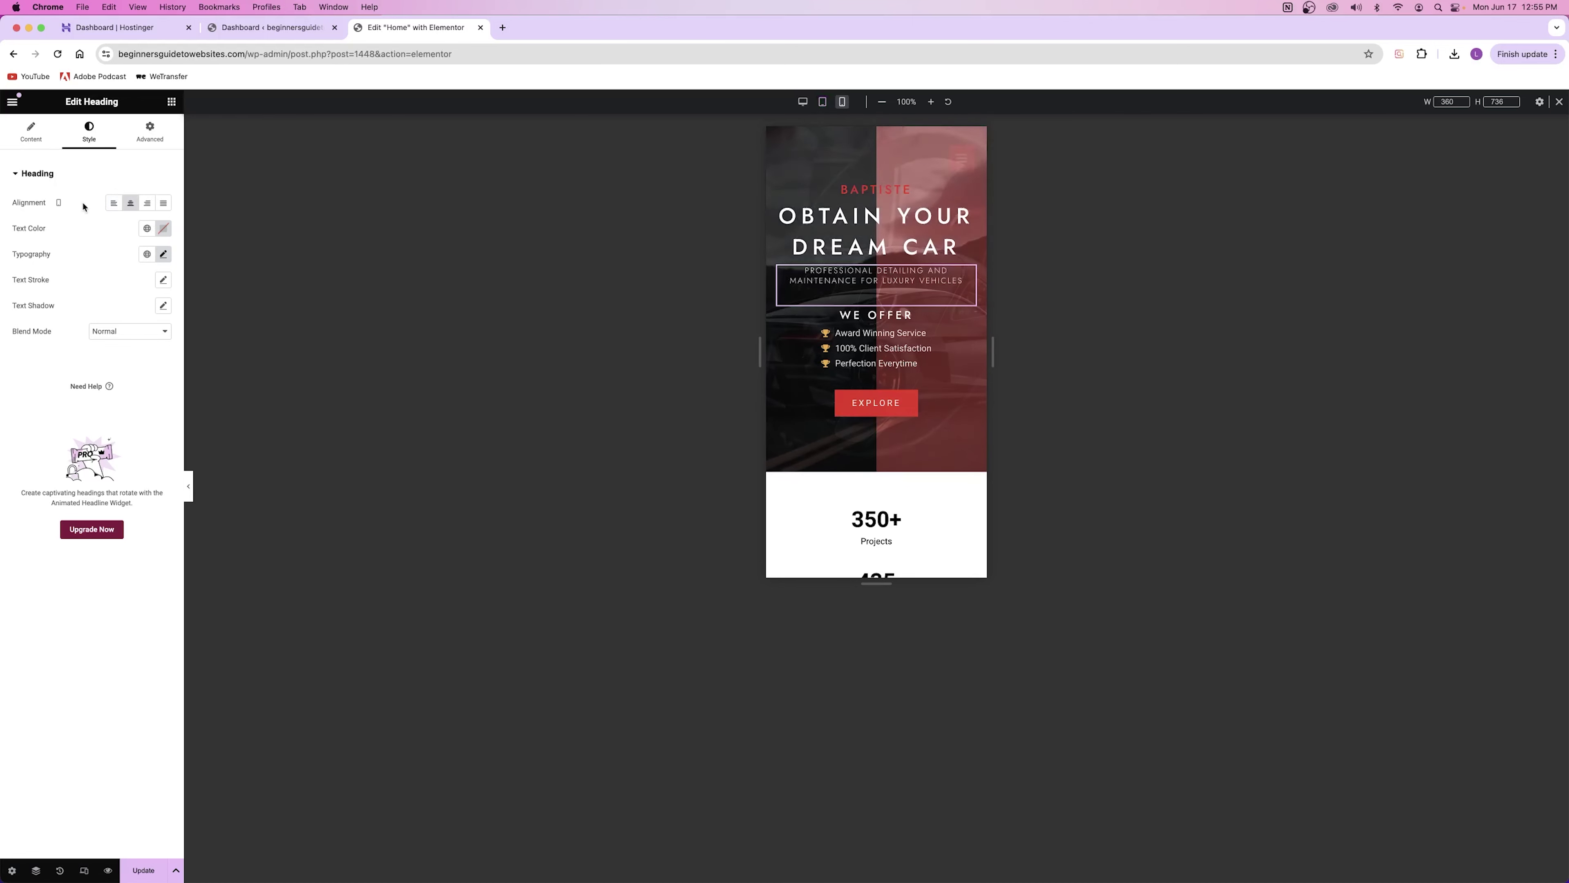
{"action": "left_click", "coordinate": [822, 102]}
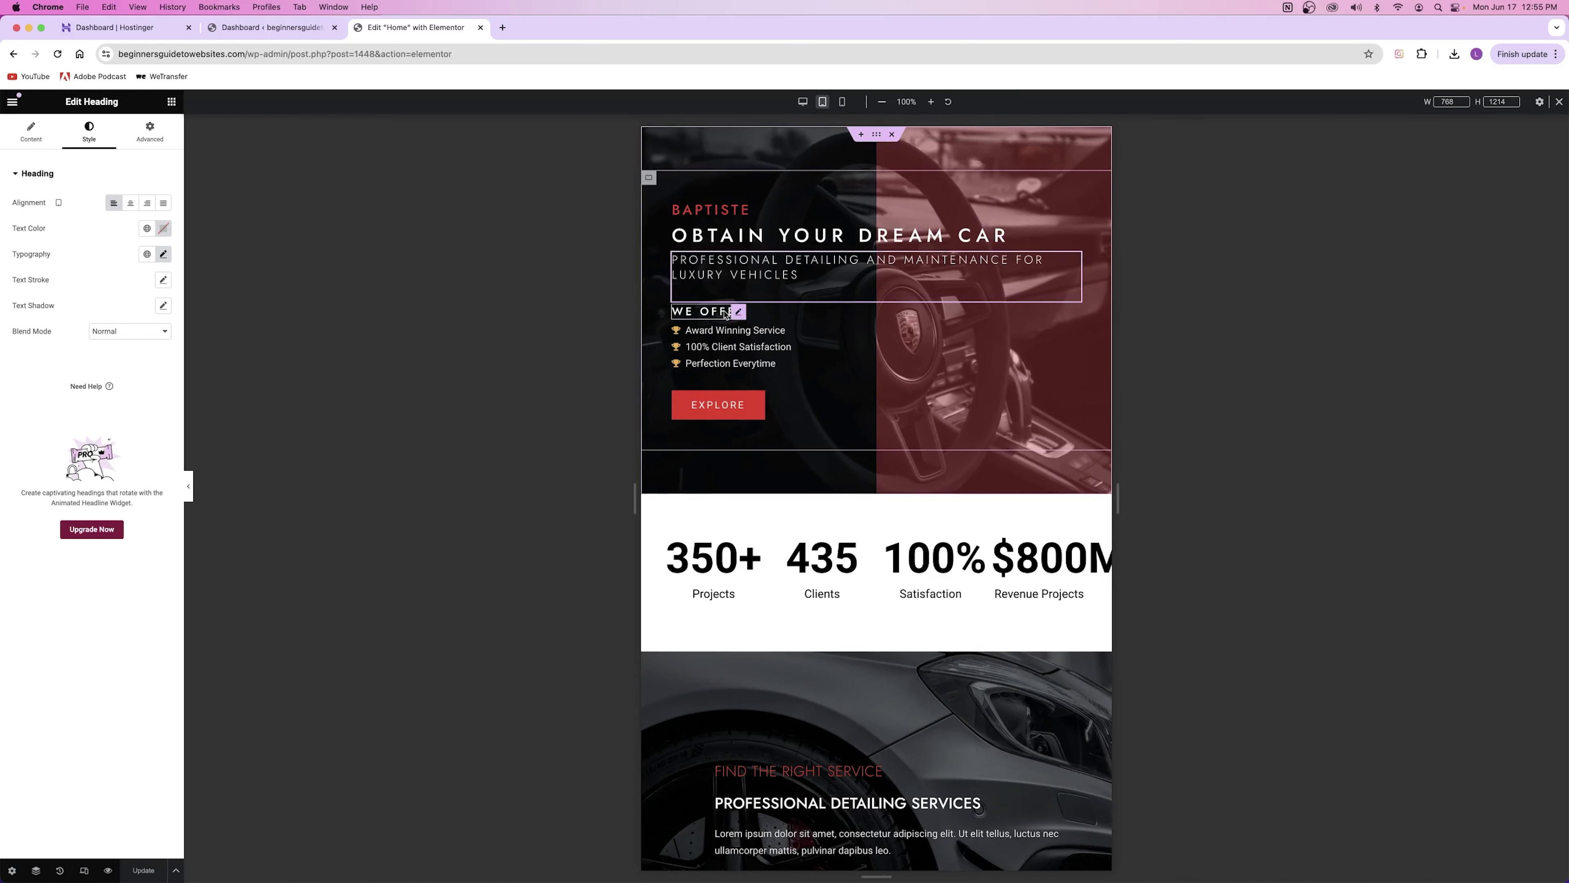
Reduce the WE OFFER heading's typography size on tablet.
{"action": "left_click", "coordinate": [738, 314]}
{"action": "left_click", "coordinate": [89, 131]}
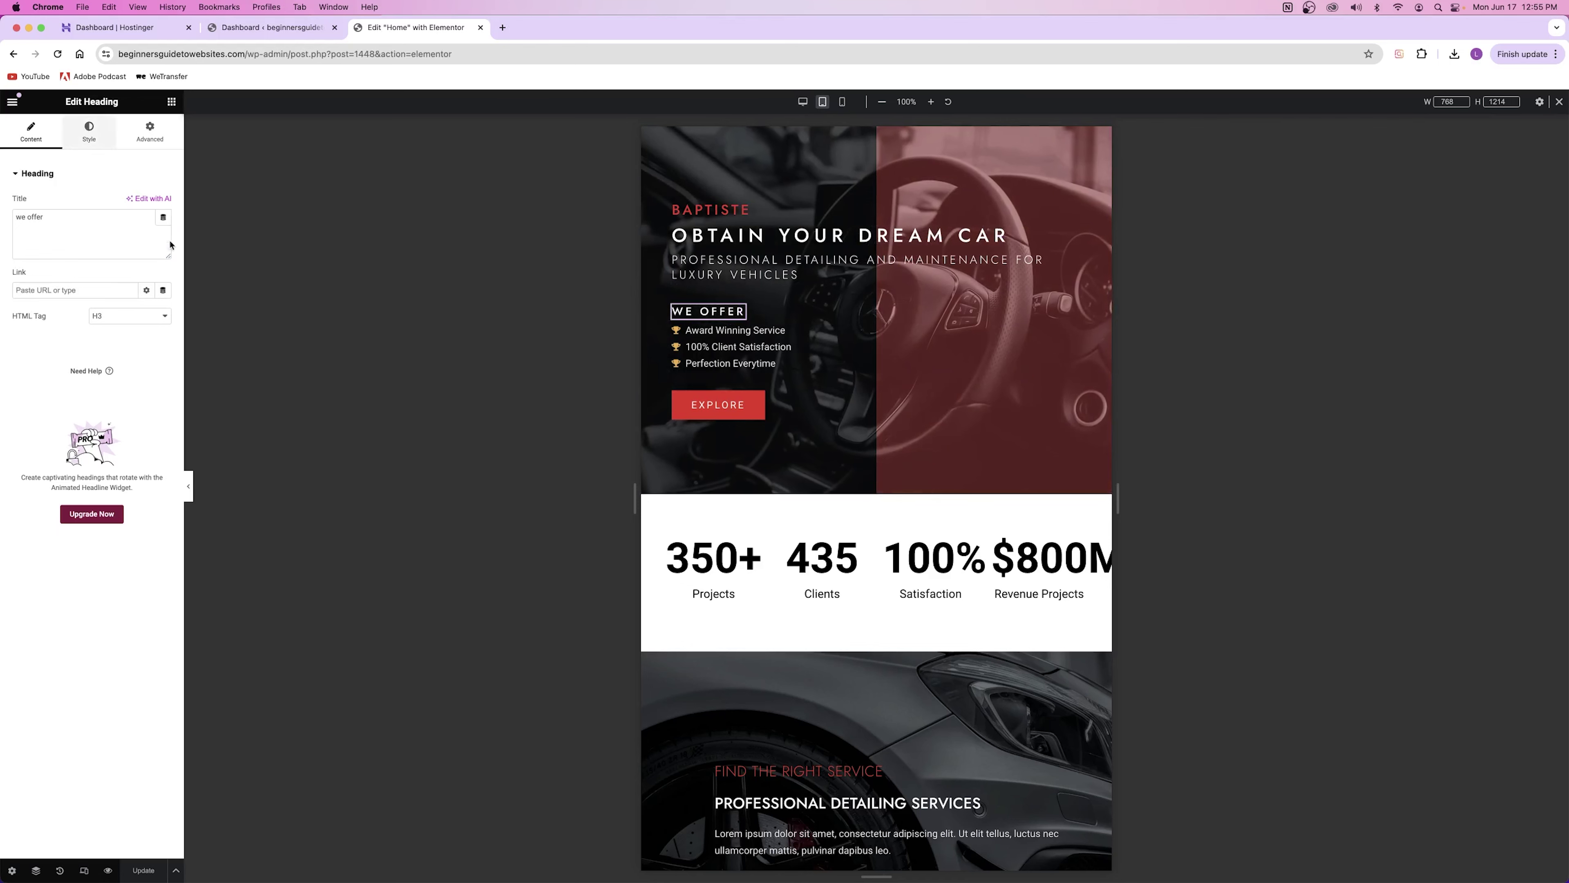
{"action": "left_click", "coordinate": [163, 253]}
{"action": "left_click", "coordinate": [30, 351]}
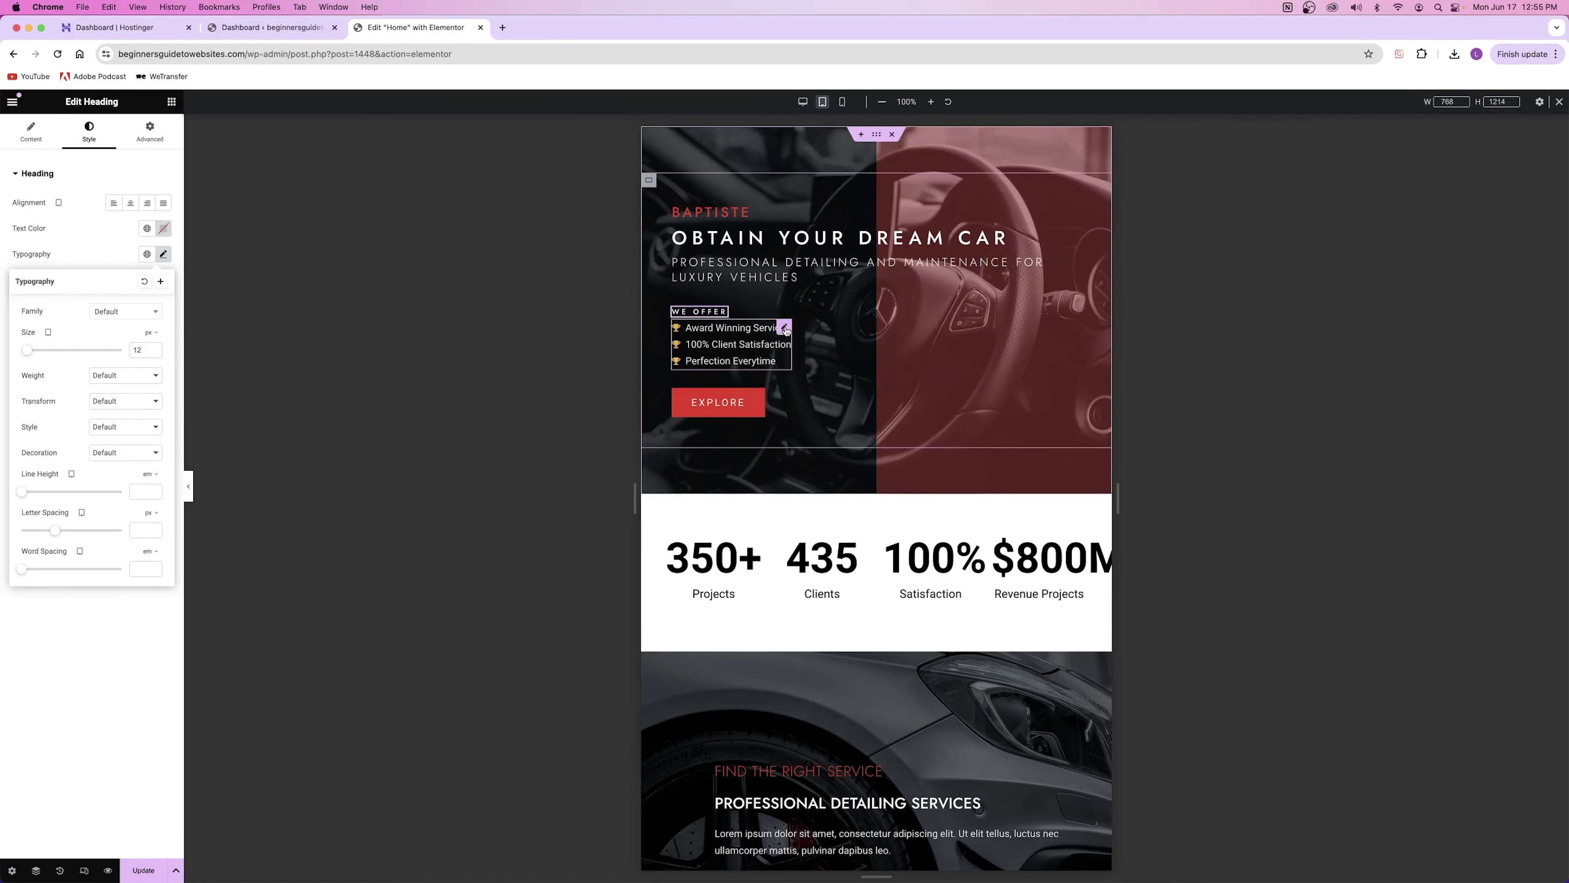
Set the trophy benefits list's icon size to 8 px and text size to 11 px.
{"action": "left_click", "coordinate": [783, 324]}
{"action": "left_click", "coordinate": [89, 131]}
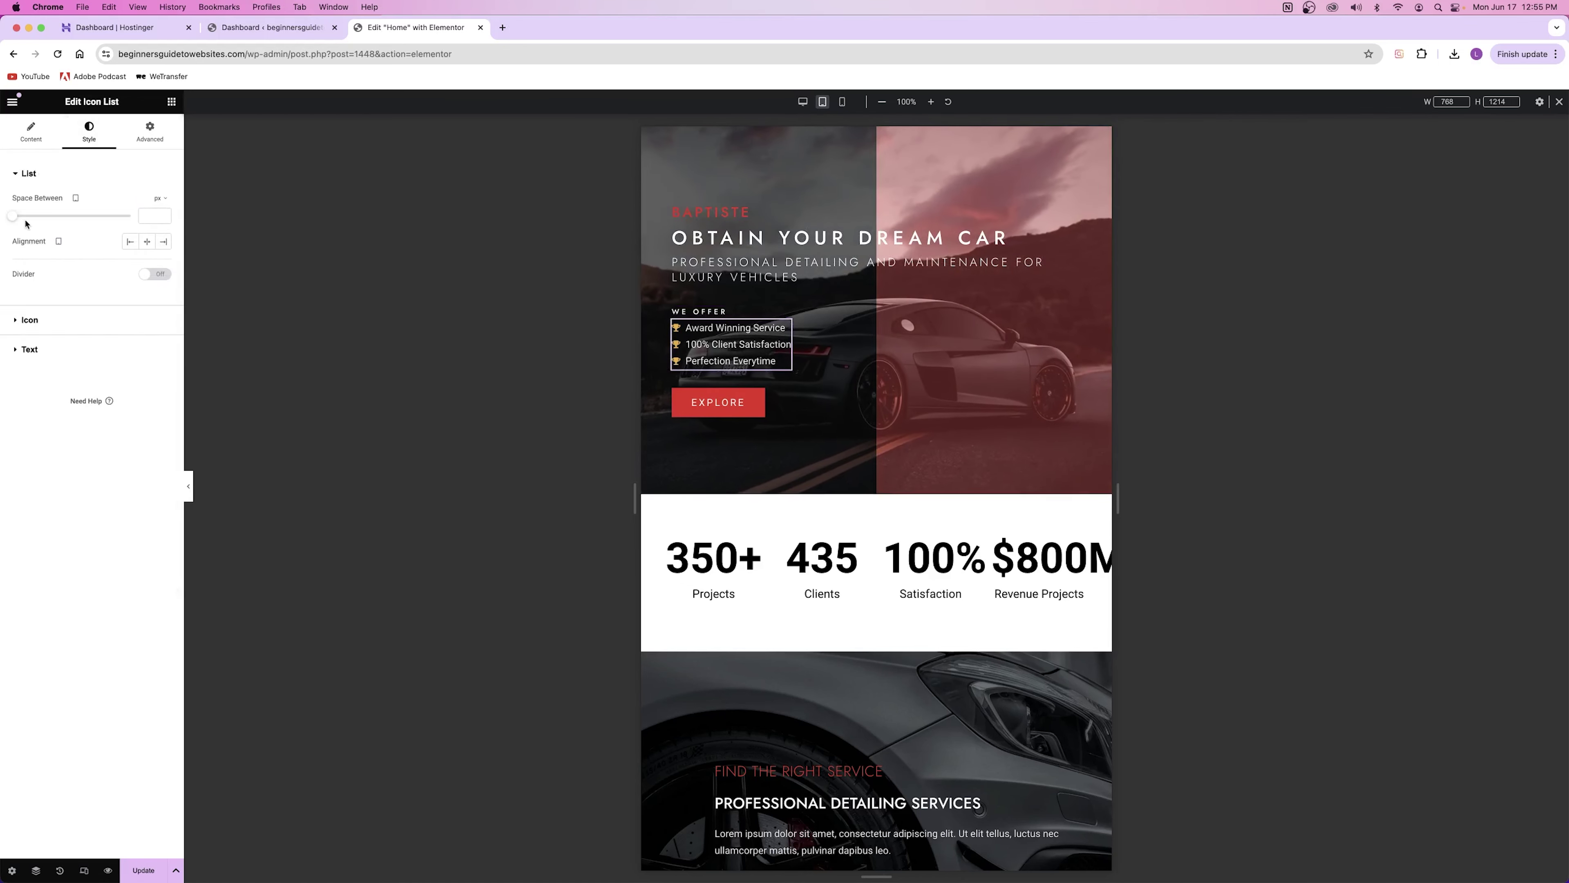
{"action": "left_click", "coordinate": [31, 311]}
{"action": "left_click_drag", "start_coordinate": [16, 309], "coordinate": [19, 309]}
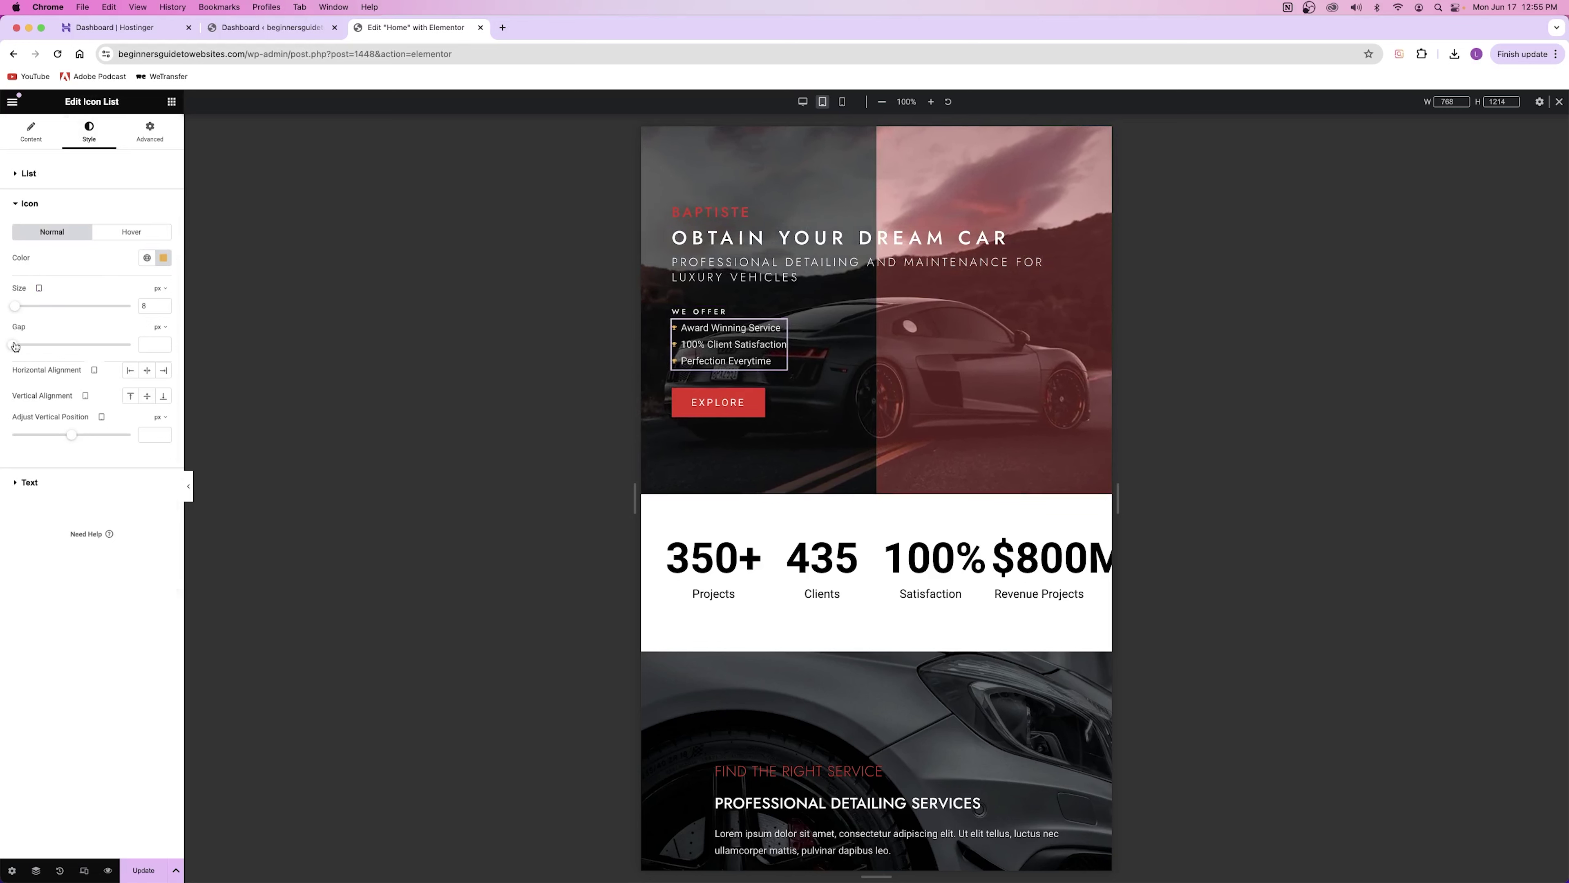
{"action": "left_click", "coordinate": [30, 483]}
{"action": "left_click", "coordinate": [163, 261]}
{"action": "left_click_drag", "start_coordinate": [22, 357], "coordinate": [26, 358]}
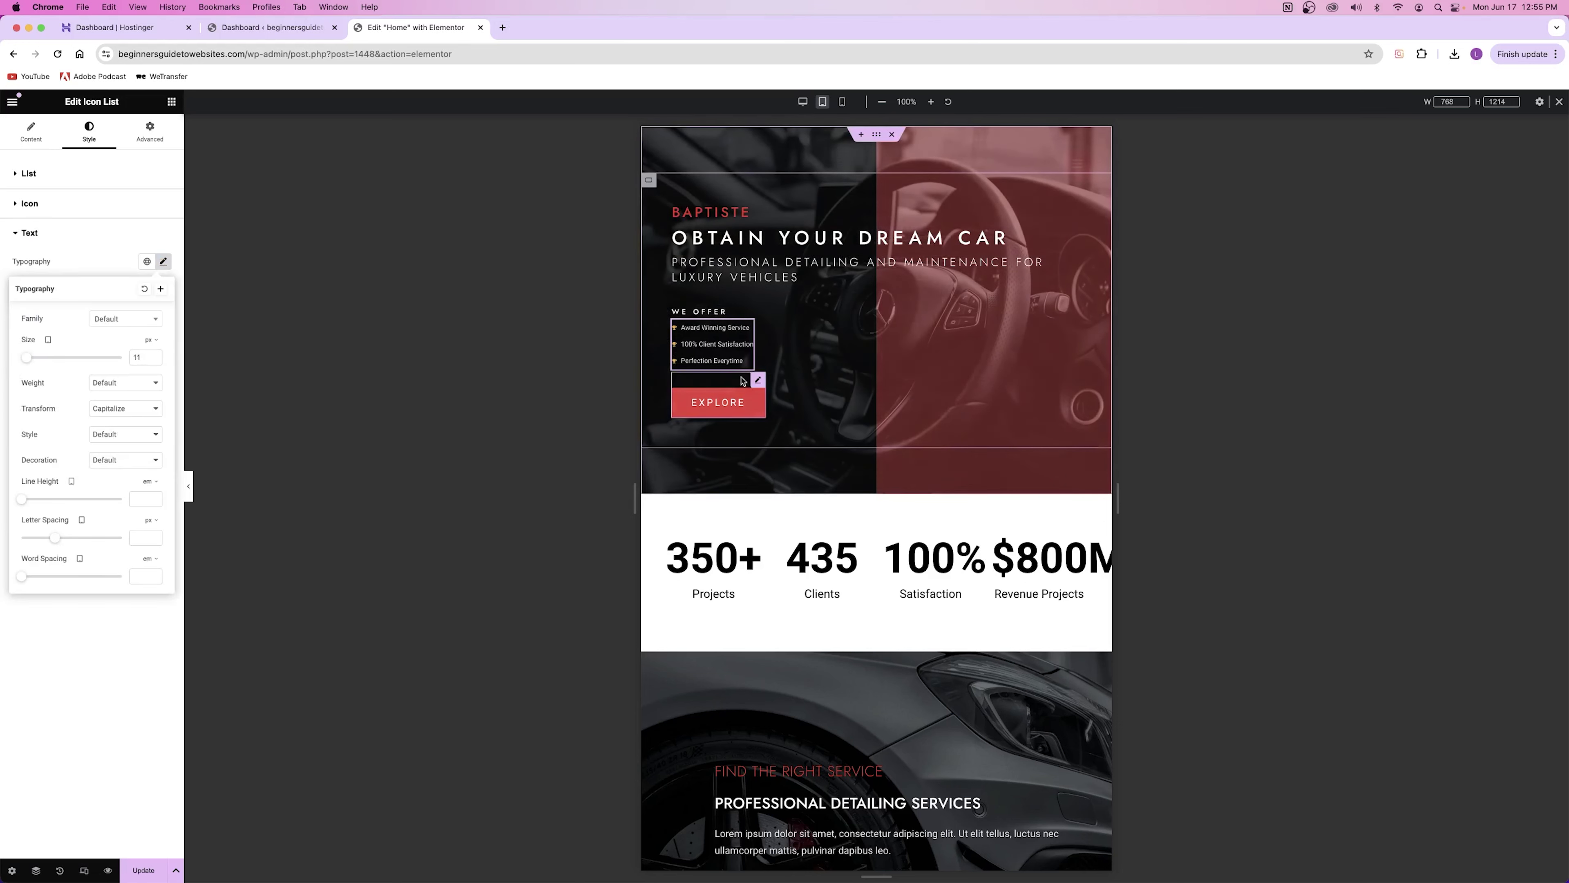
{"action": "left_click", "coordinate": [718, 402]}
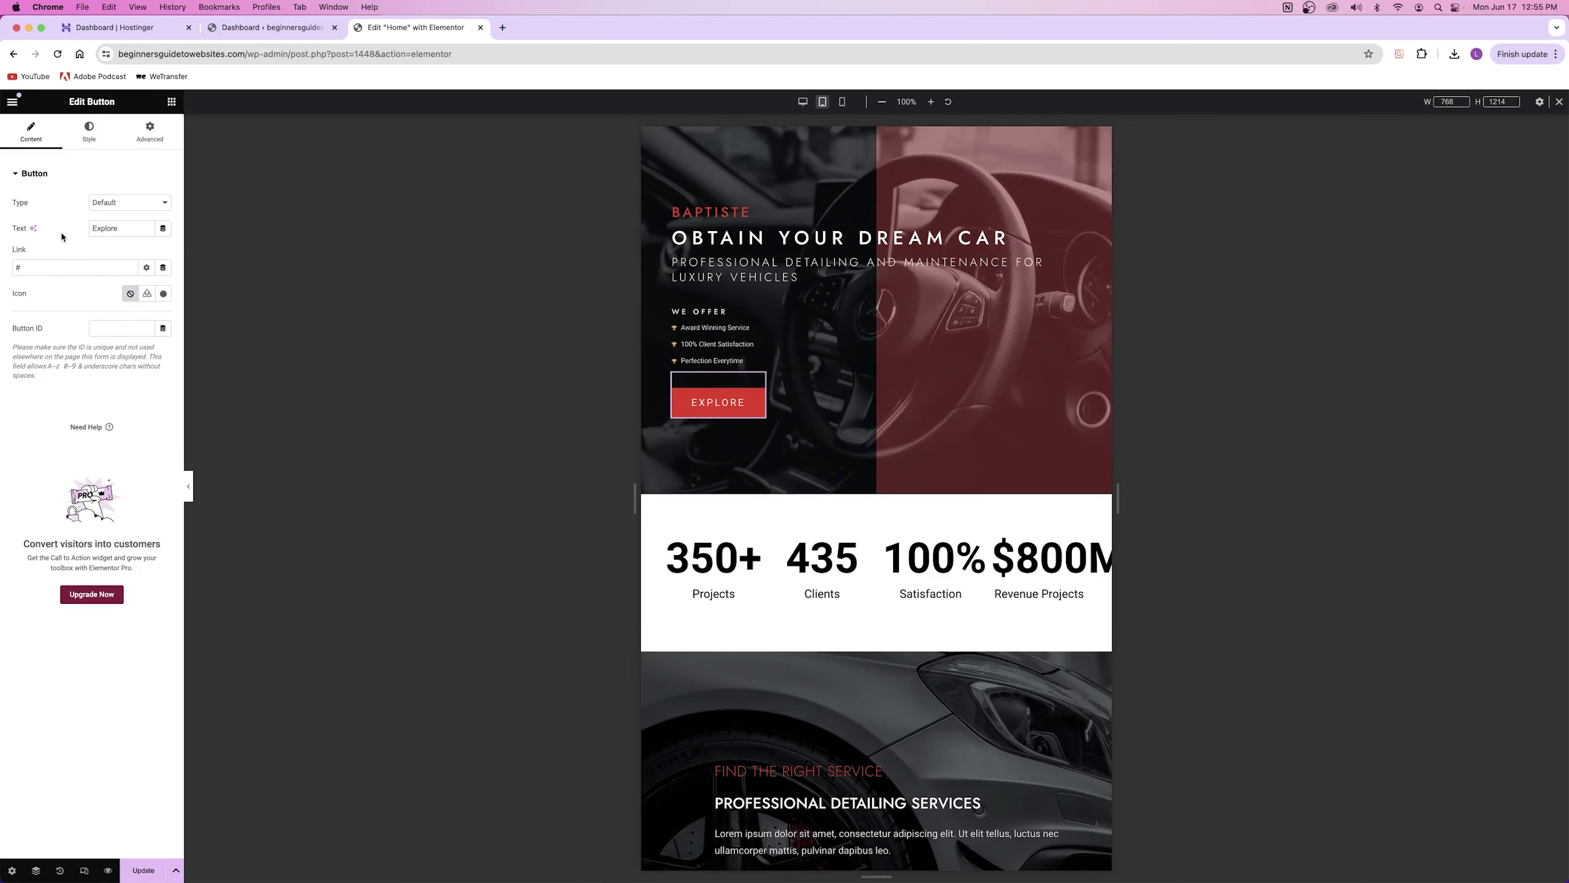
Lower the EXPLORE button's typography size from 15 to 11 px.
{"action": "left_click", "coordinate": [88, 133]}
{"action": "left_click", "coordinate": [31, 132]}
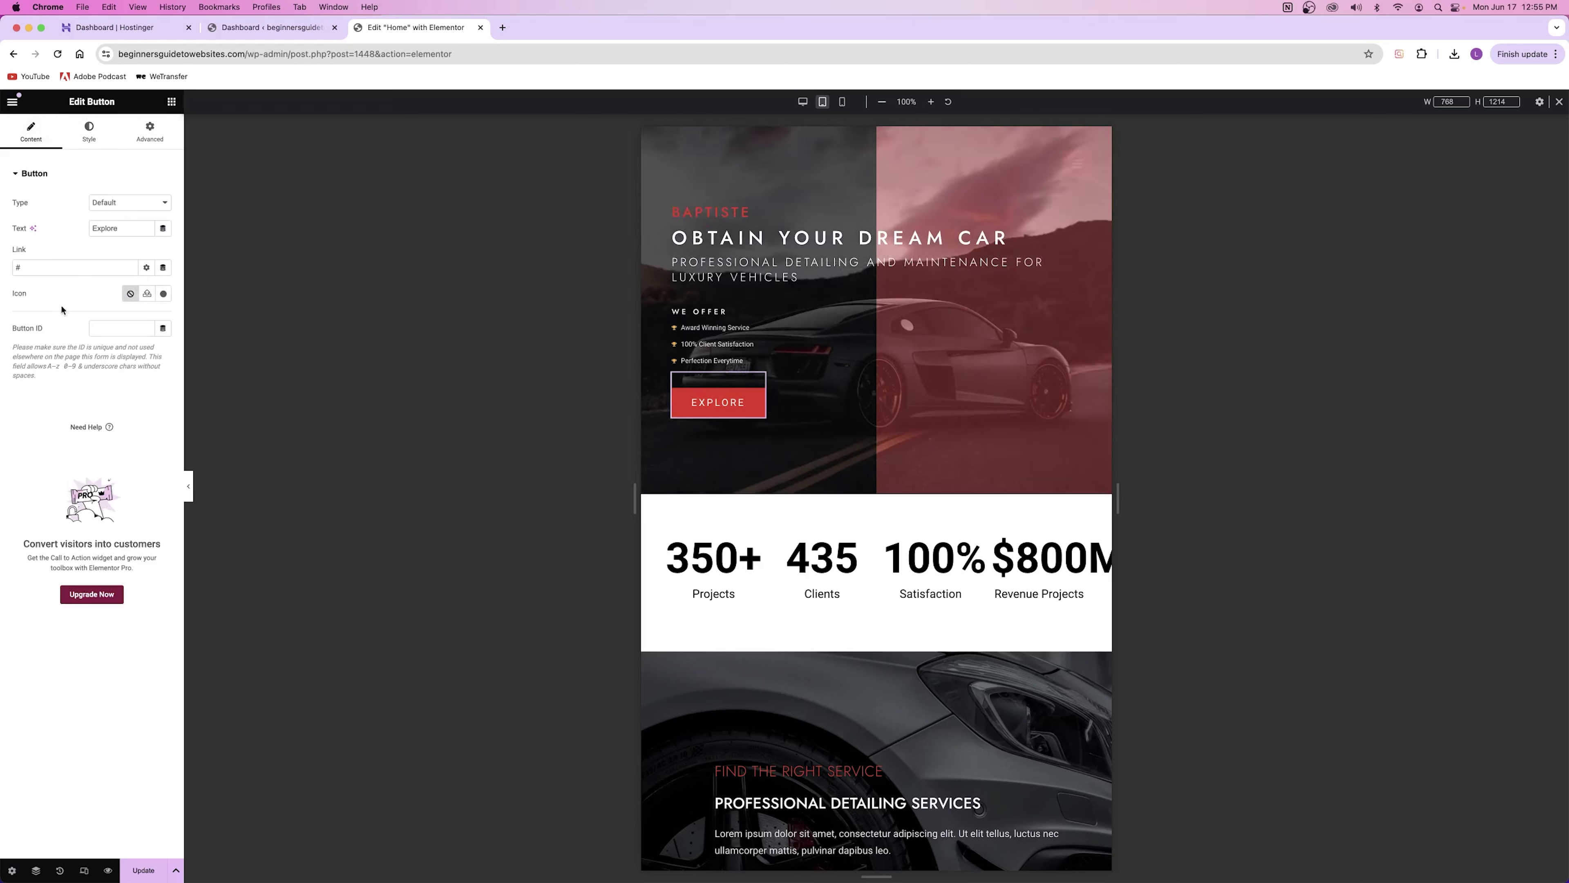
{"action": "left_click", "coordinate": [88, 130]}
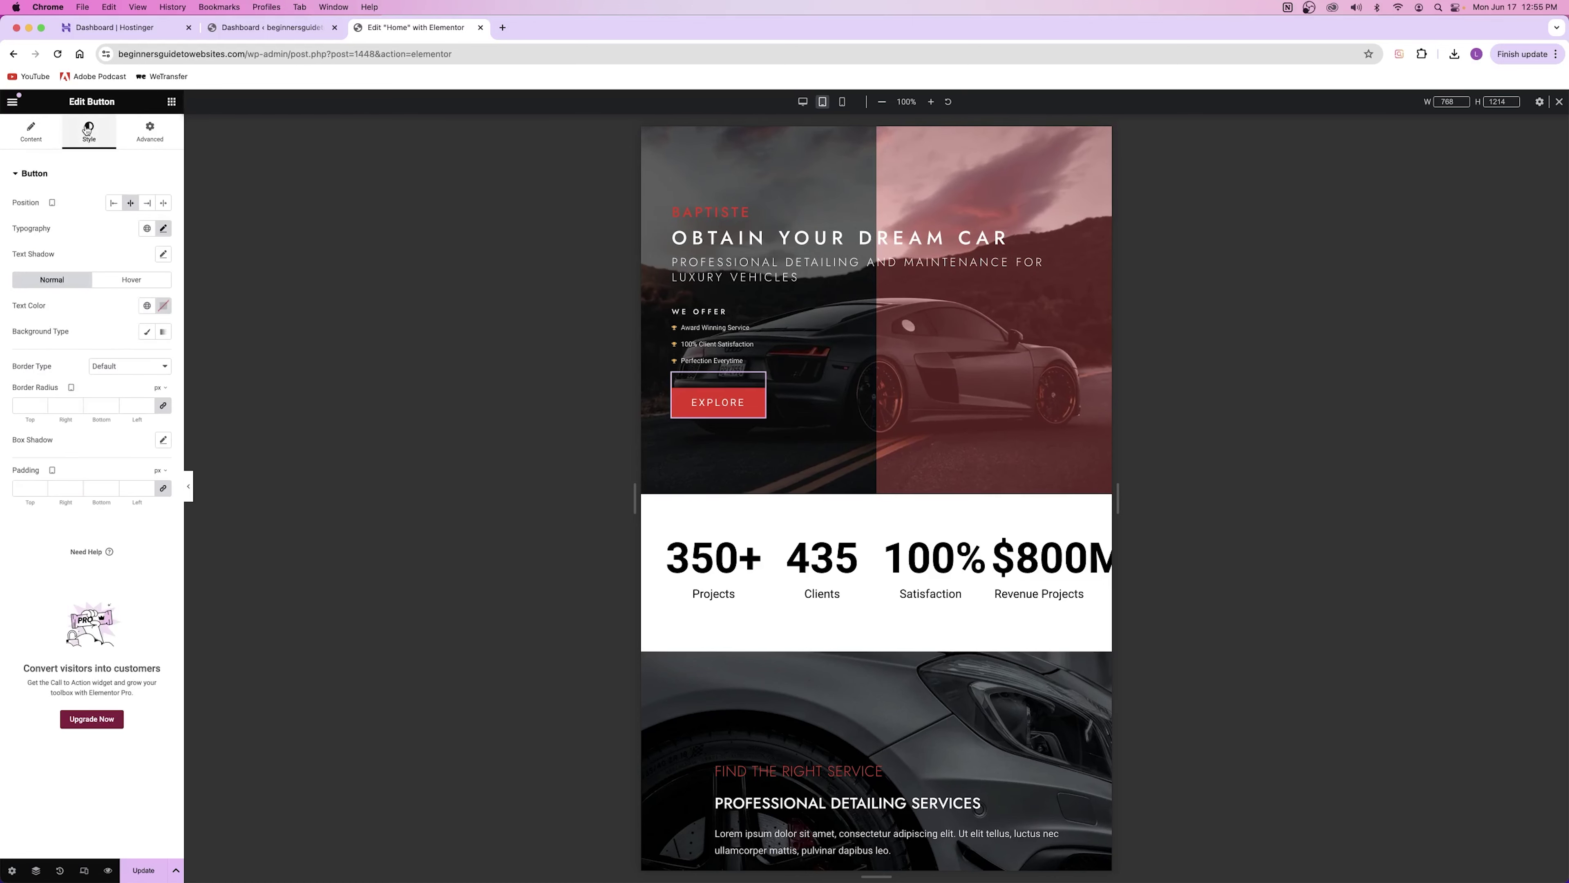
{"action": "left_click", "coordinate": [162, 229]}
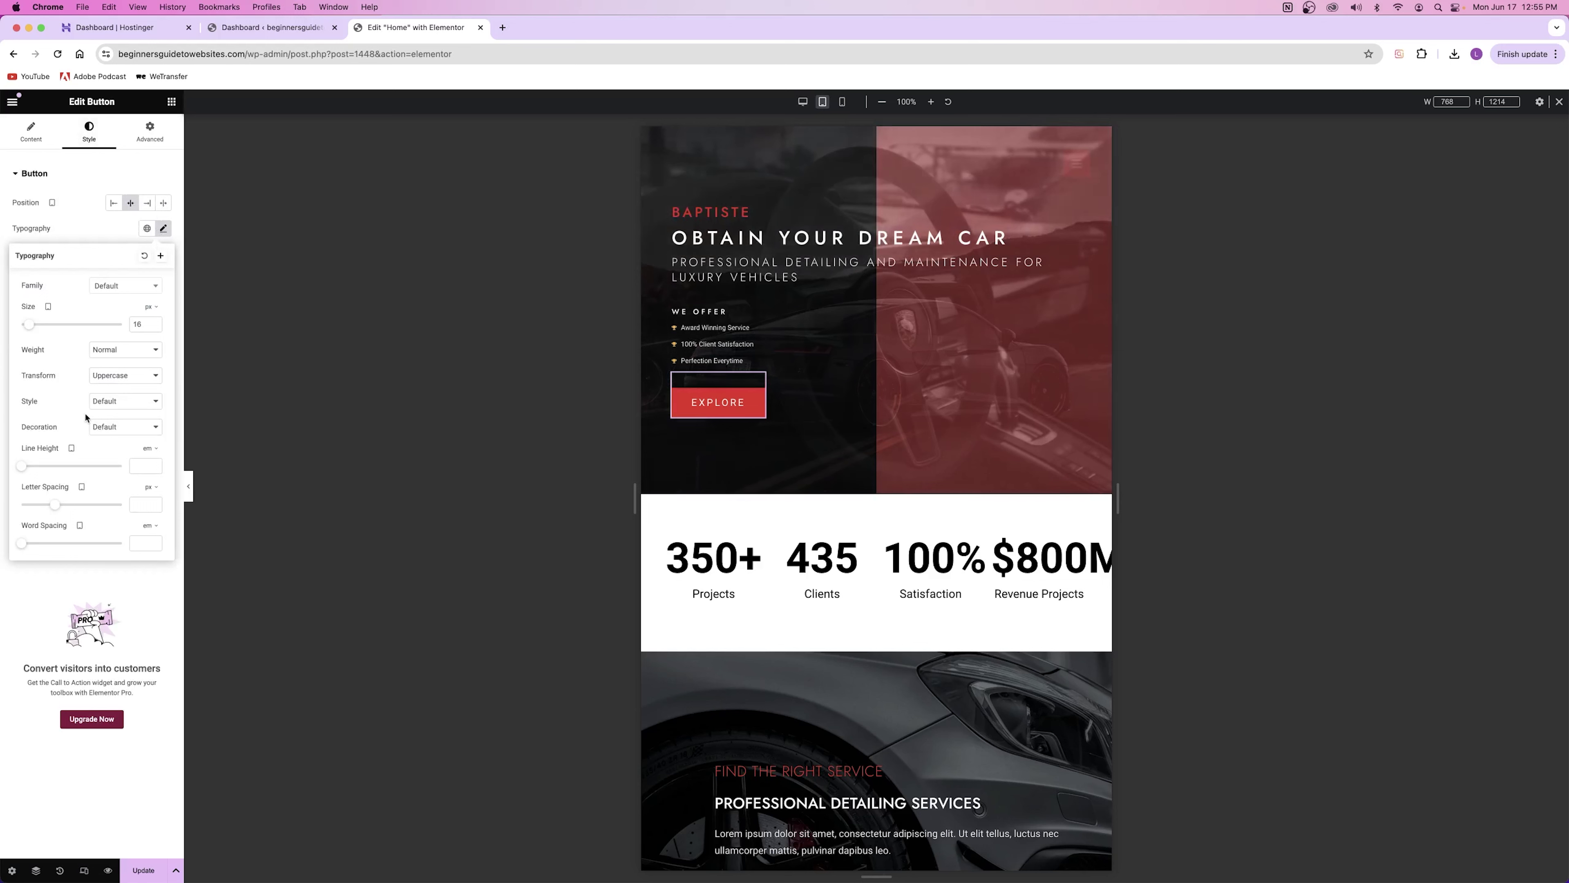
{"action": "left_click", "coordinate": [155, 327]}
{"action": "left_click", "coordinate": [155, 327]}
{"action": "left_click", "coordinate": [155, 327]}
{"action": "left_click", "coordinate": [155, 326]}
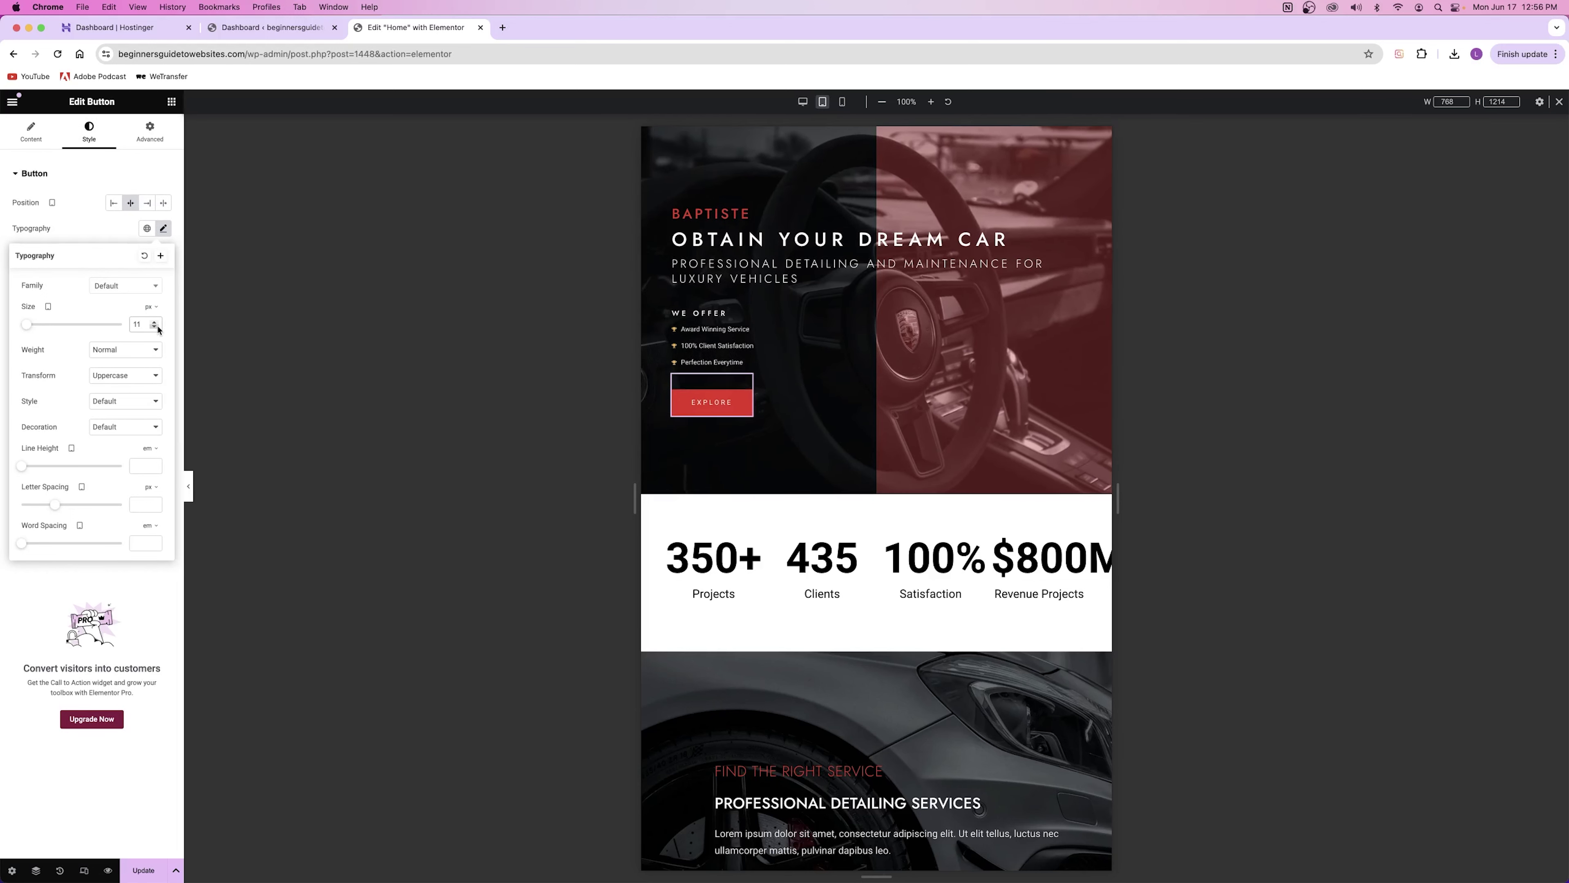
{"action": "left_click", "coordinate": [56, 442]}
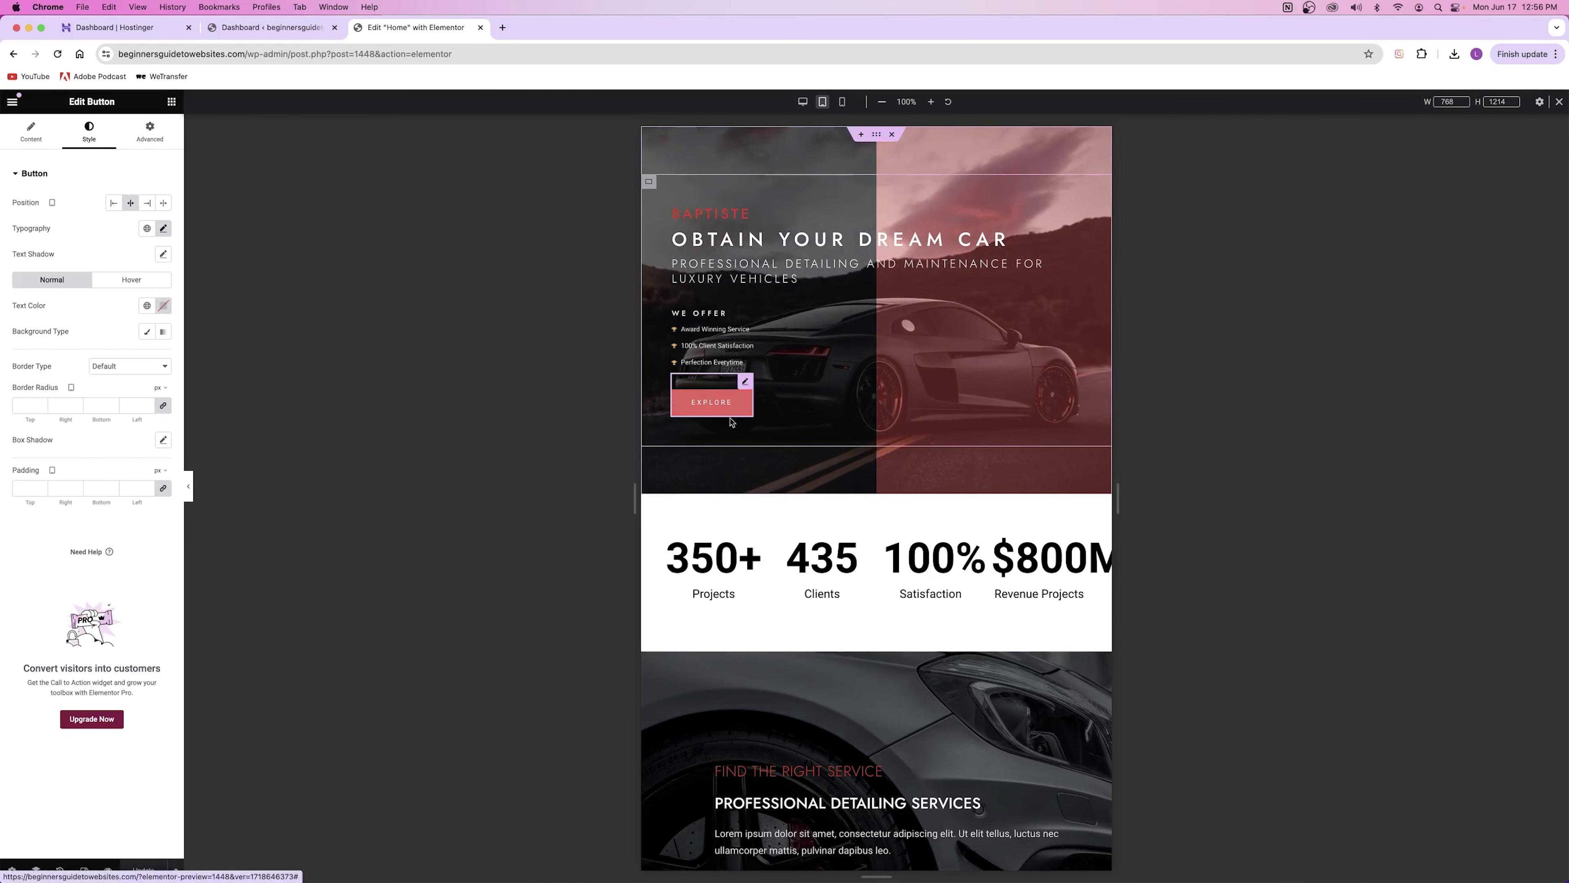
{"action": "scroll", "coordinate": [783, 449], "scroll_direction": "down", "scroll_amount": 2}
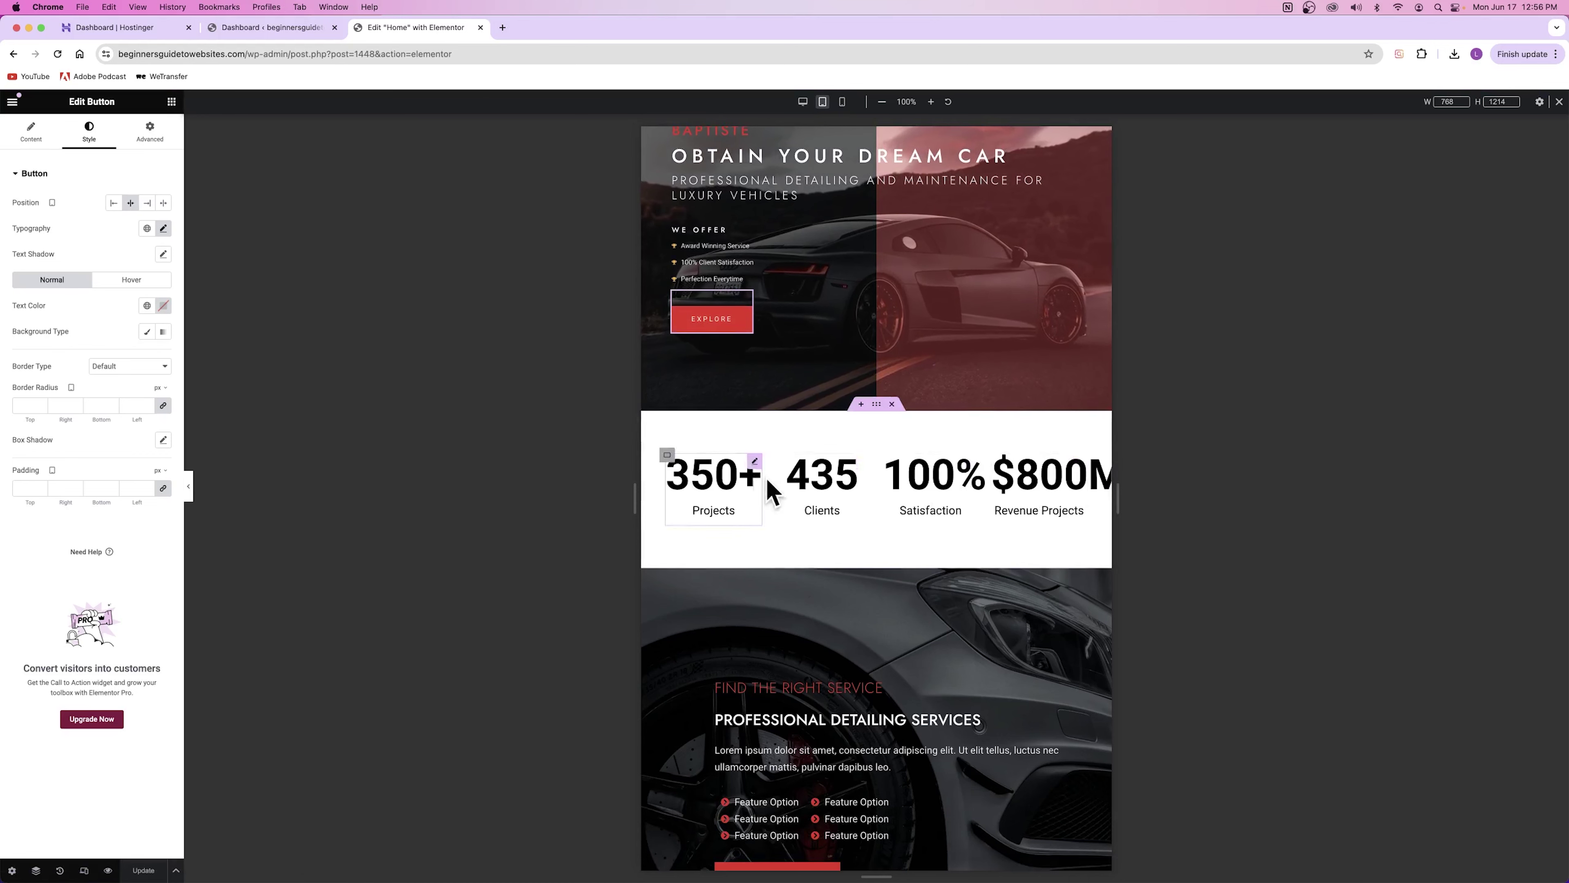
Set the 350+ counter's number size to 41 px and make its Projects title smaller.
{"action": "left_click", "coordinate": [755, 463]}
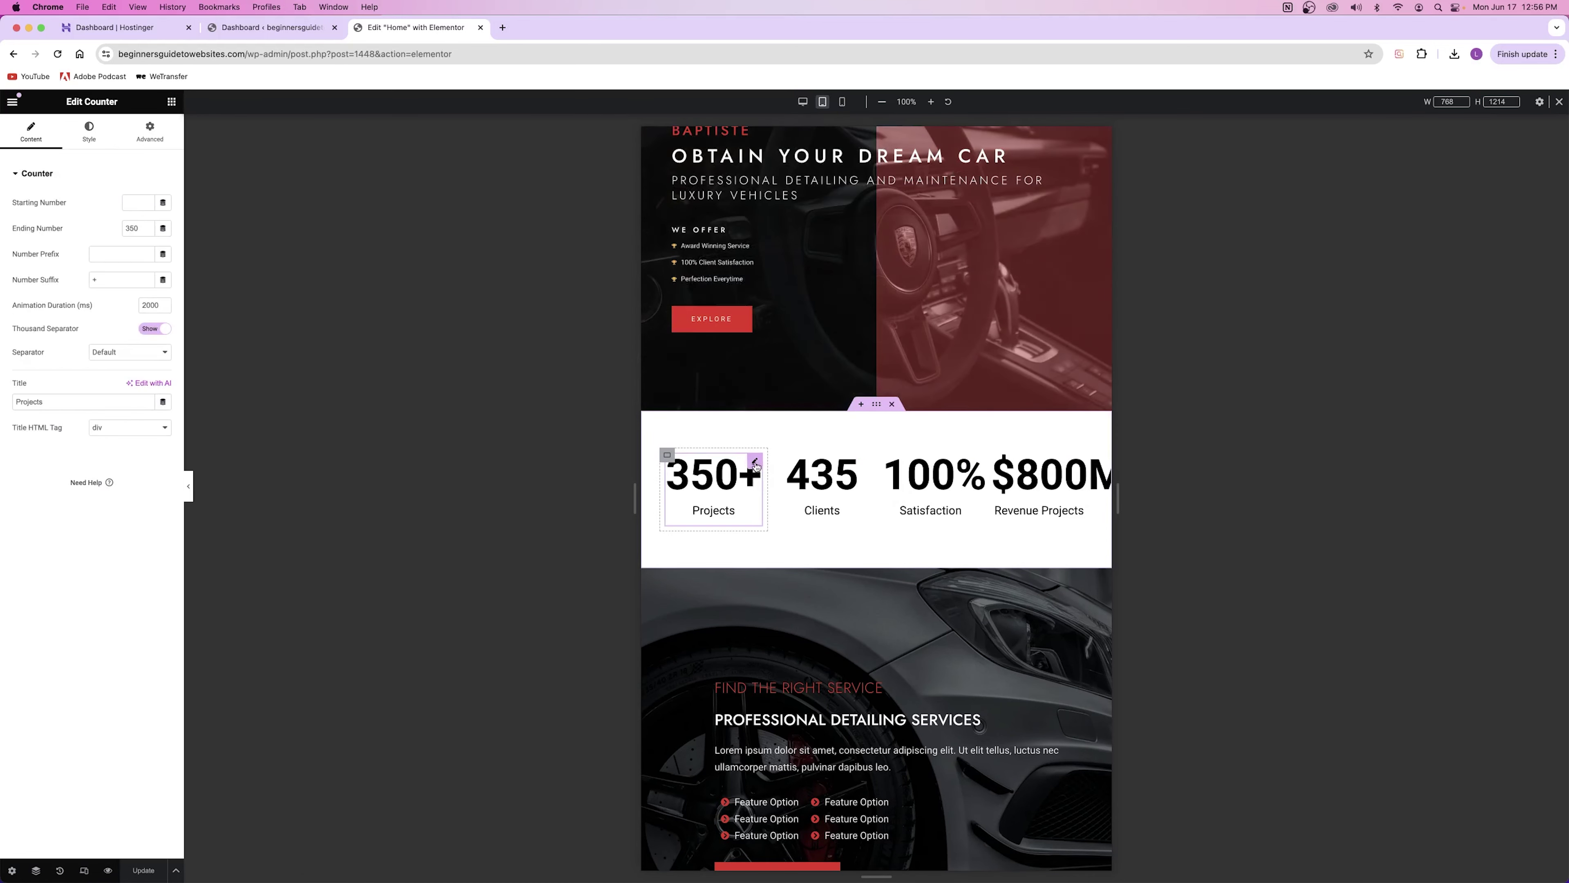
{"action": "left_click", "coordinate": [89, 132]}
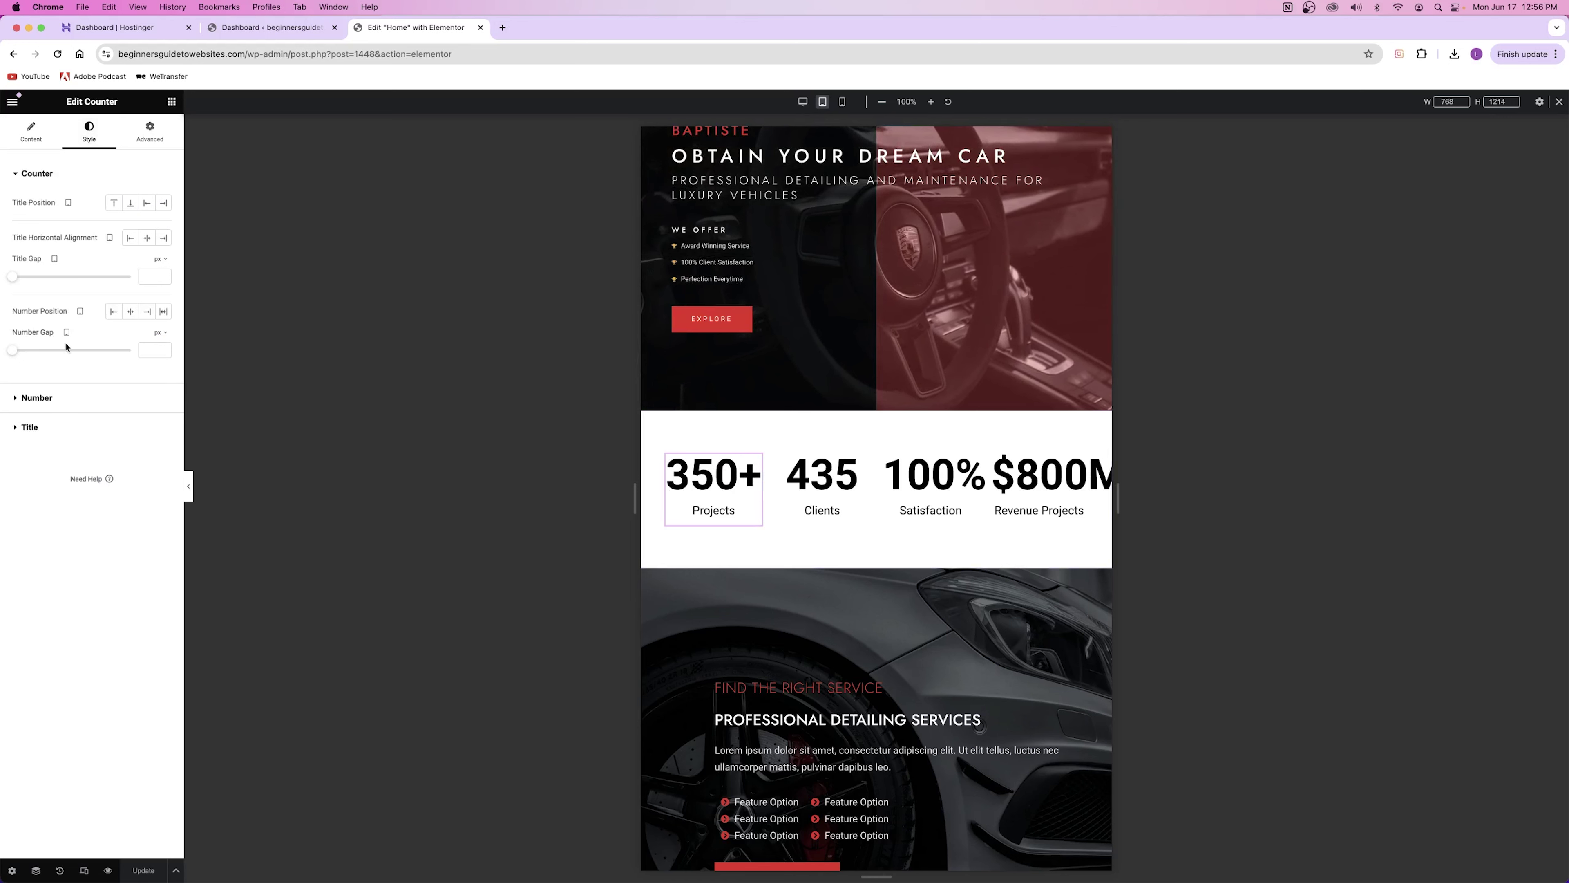
{"action": "left_click", "coordinate": [37, 397]}
{"action": "left_click", "coordinate": [163, 257]}
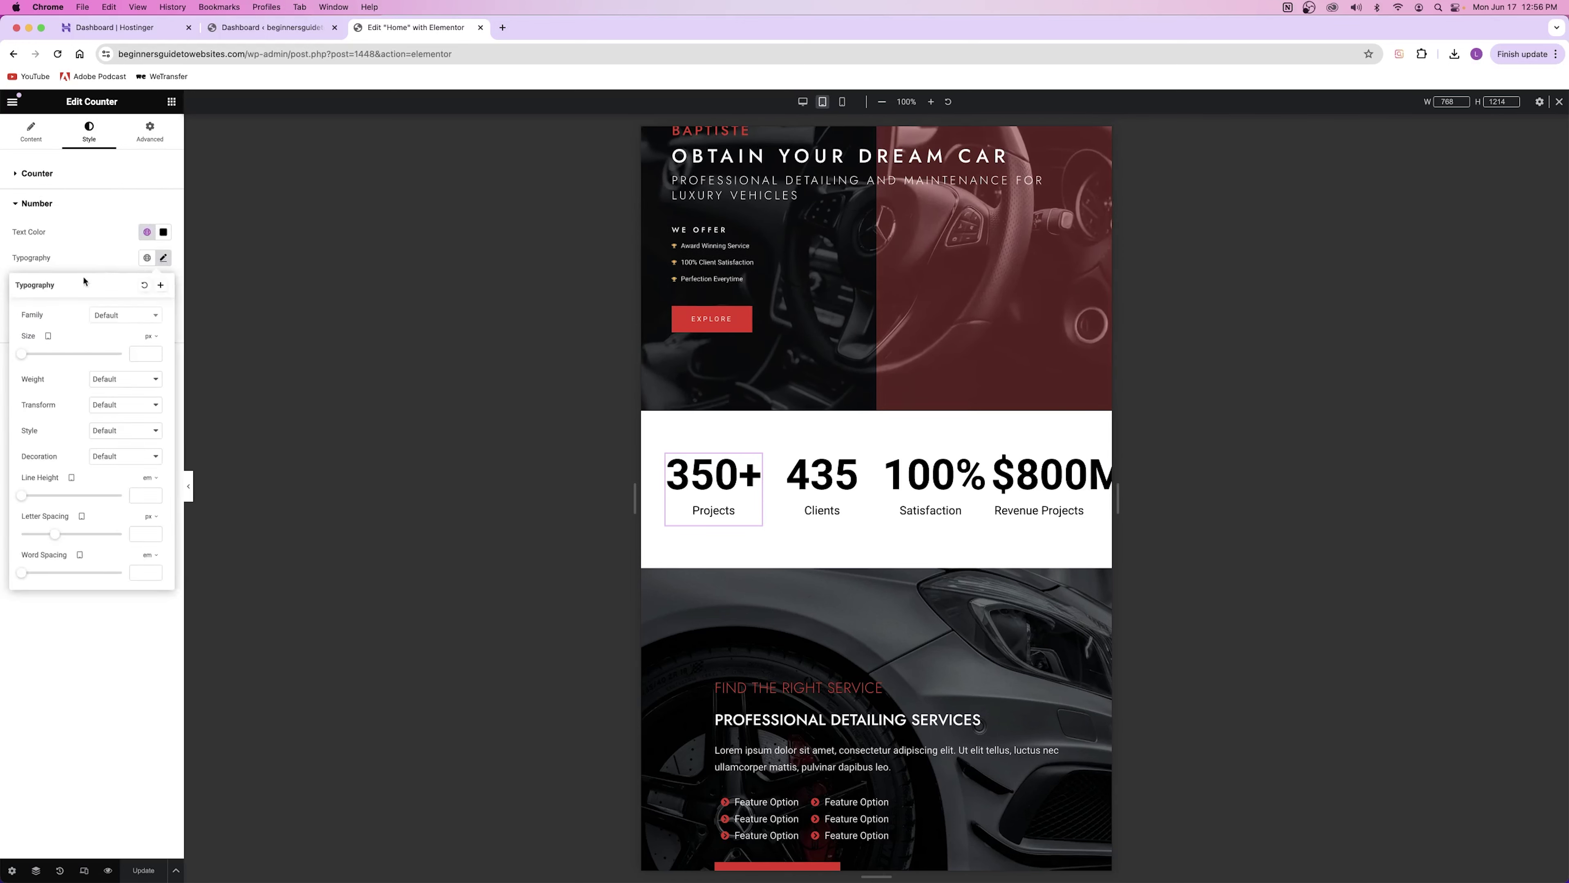
{"action": "left_click_drag", "start_coordinate": [22, 358], "coordinate": [42, 355]}
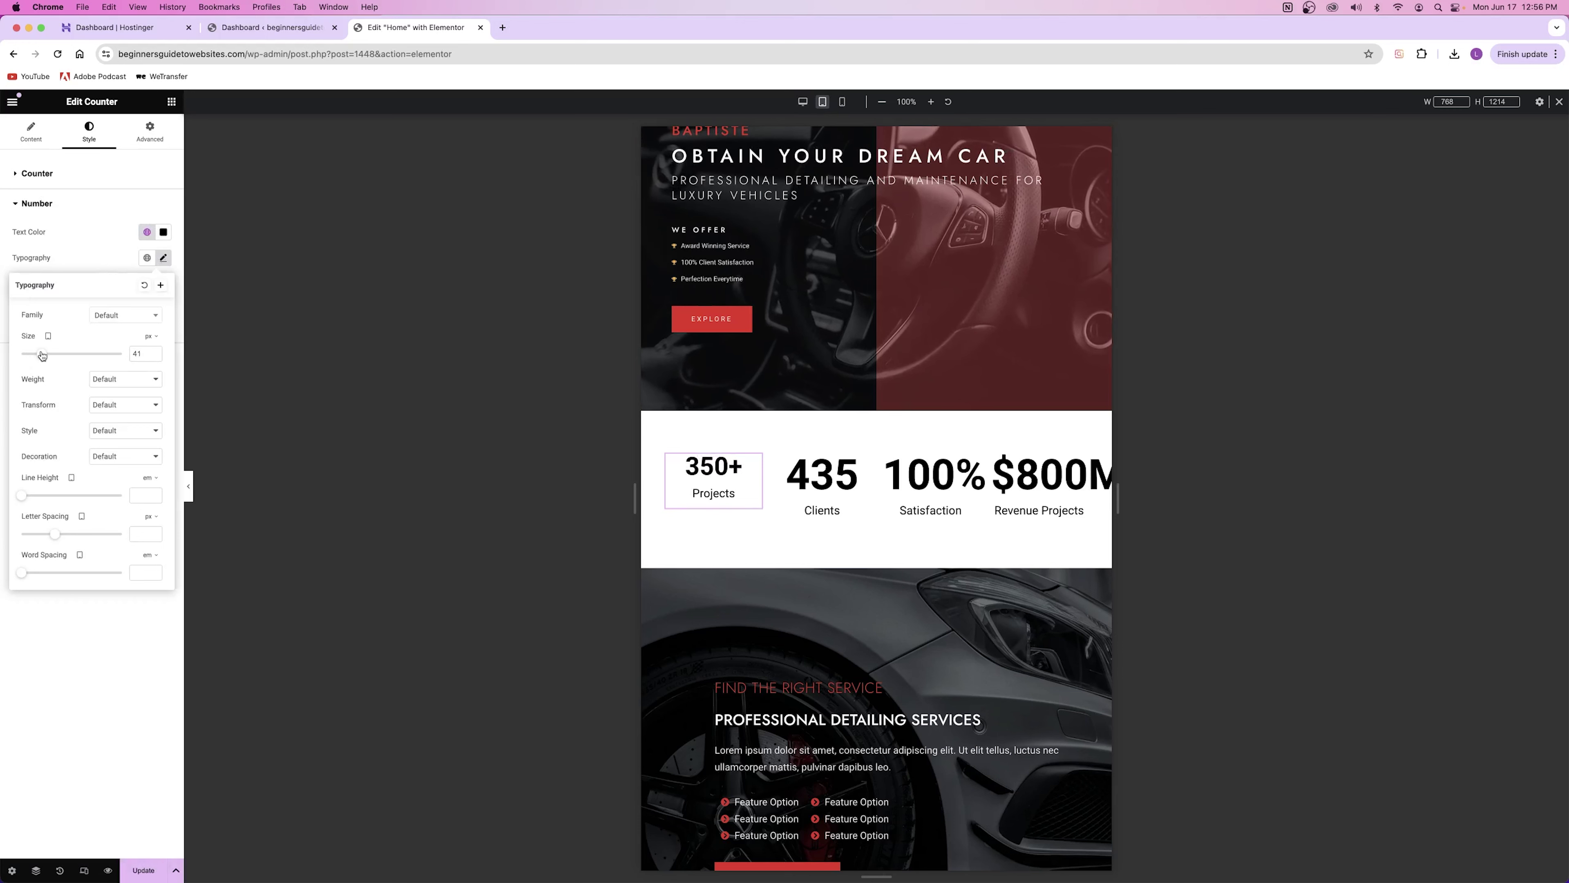
{"action": "left_click", "coordinate": [75, 256]}
{"action": "left_click", "coordinate": [30, 339]}
{"action": "left_click", "coordinate": [163, 287]}
{"action": "left_click", "coordinate": [29, 384]}
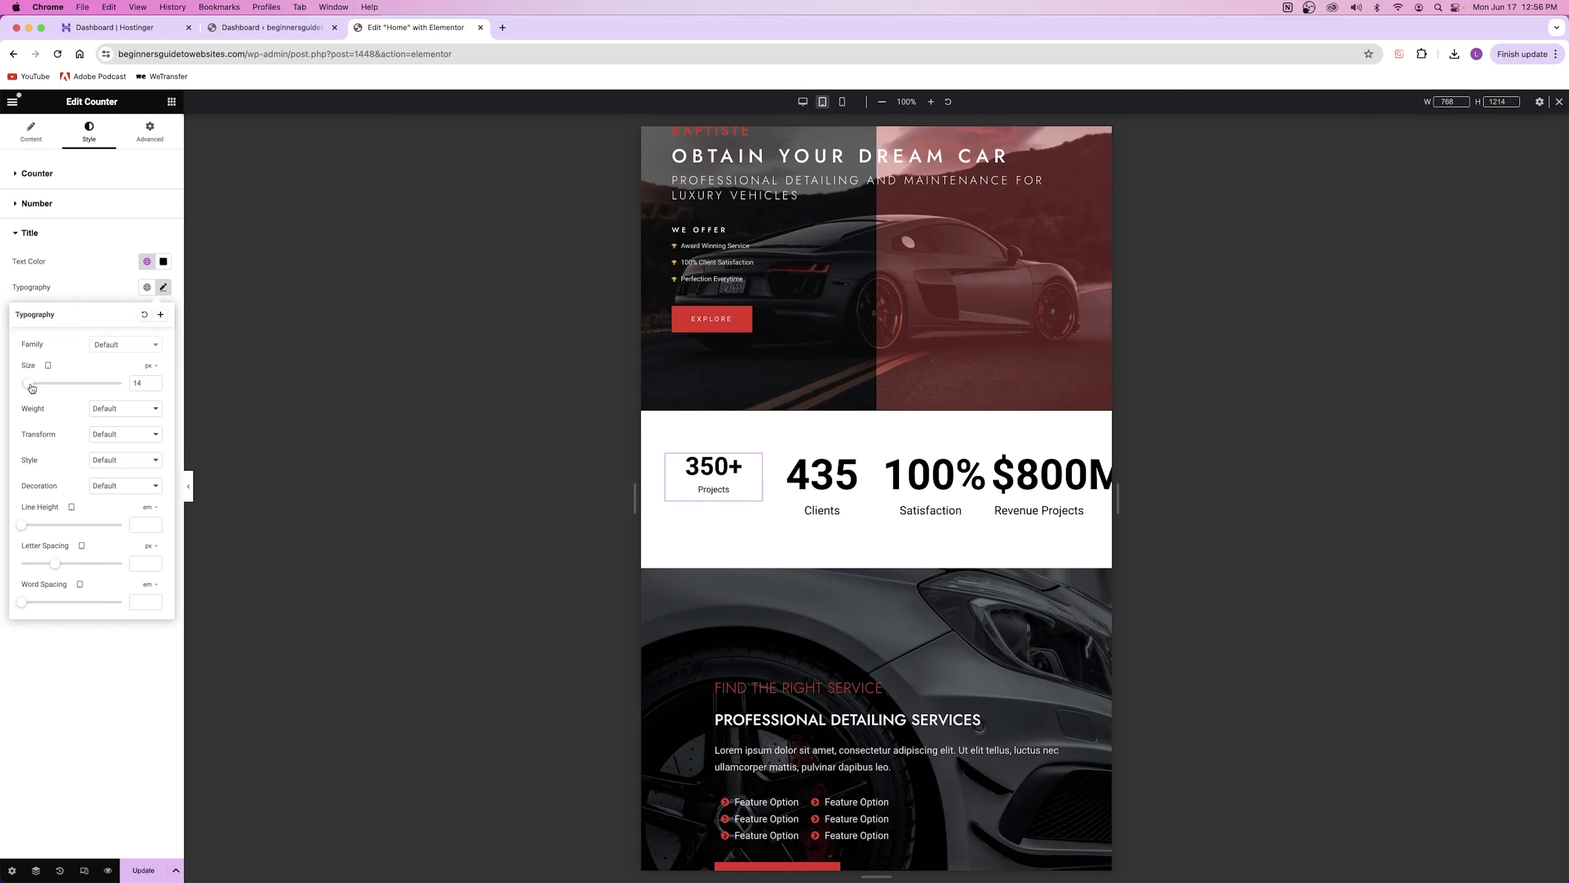
Copy the 350+ counter and paste its style onto the 435, 100% and $800M counters.
{"action": "right_click", "coordinate": [697, 456]}
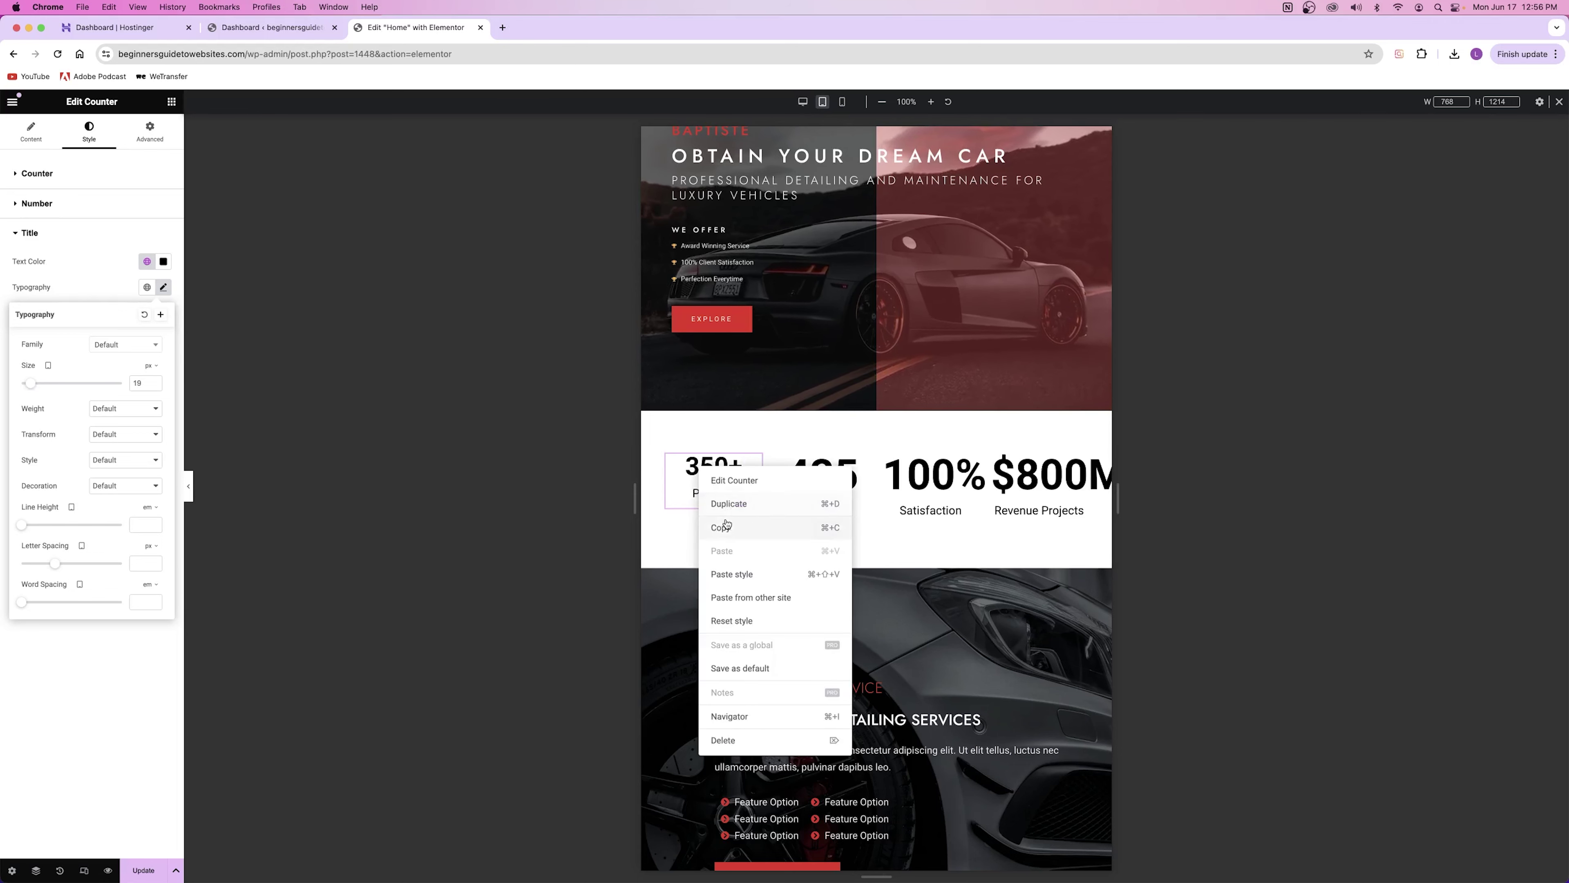
{"action": "right_click", "coordinate": [838, 471]}
{"action": "left_click", "coordinate": [870, 577]}
{"action": "right_click", "coordinate": [945, 488]}
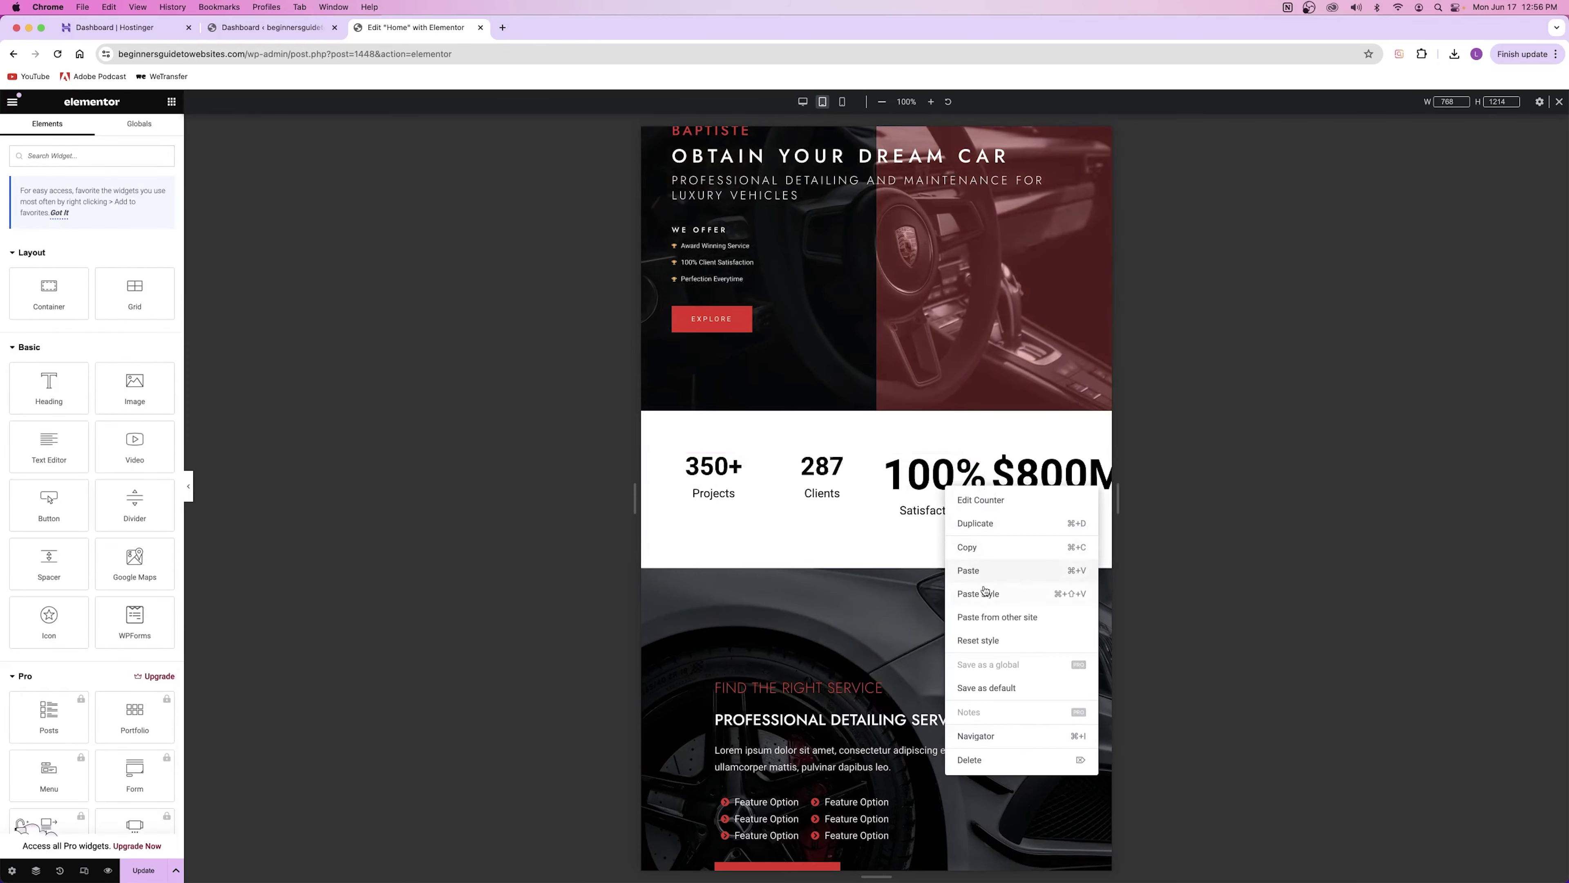
{"action": "left_click", "coordinate": [1013, 594]}
{"action": "right_click", "coordinate": [988, 477]}
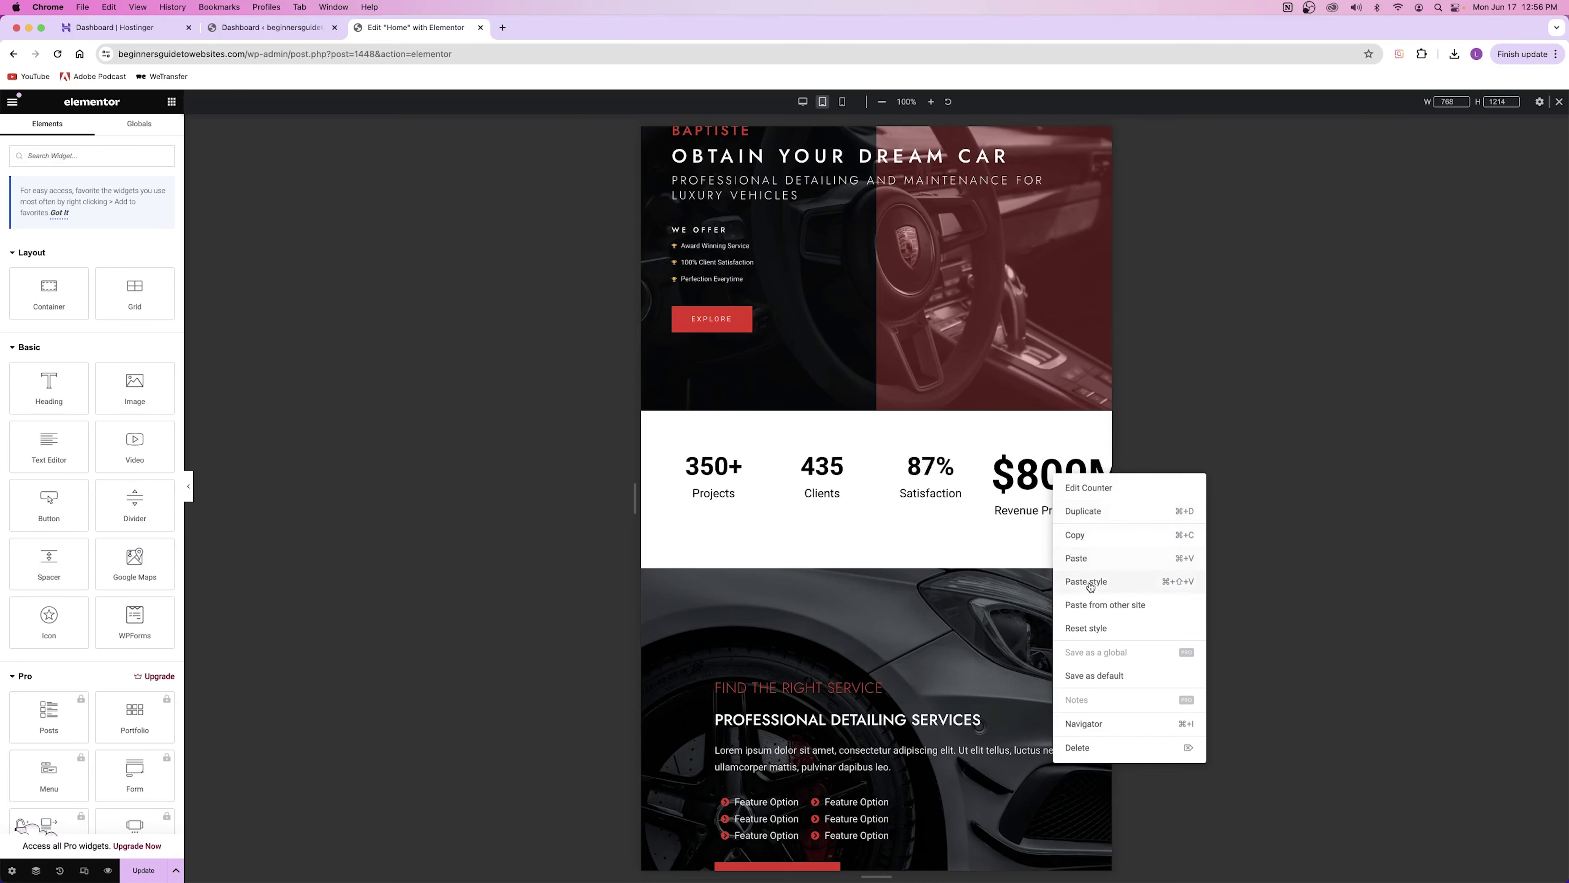
{"action": "left_click", "coordinate": [1026, 584]}
Set the Professional Detailing Services container padding to 0, 0, 0, 60 px after trying 80.
{"action": "scroll", "coordinate": [897, 388], "scroll_direction": "down", "scroll_amount": 6}
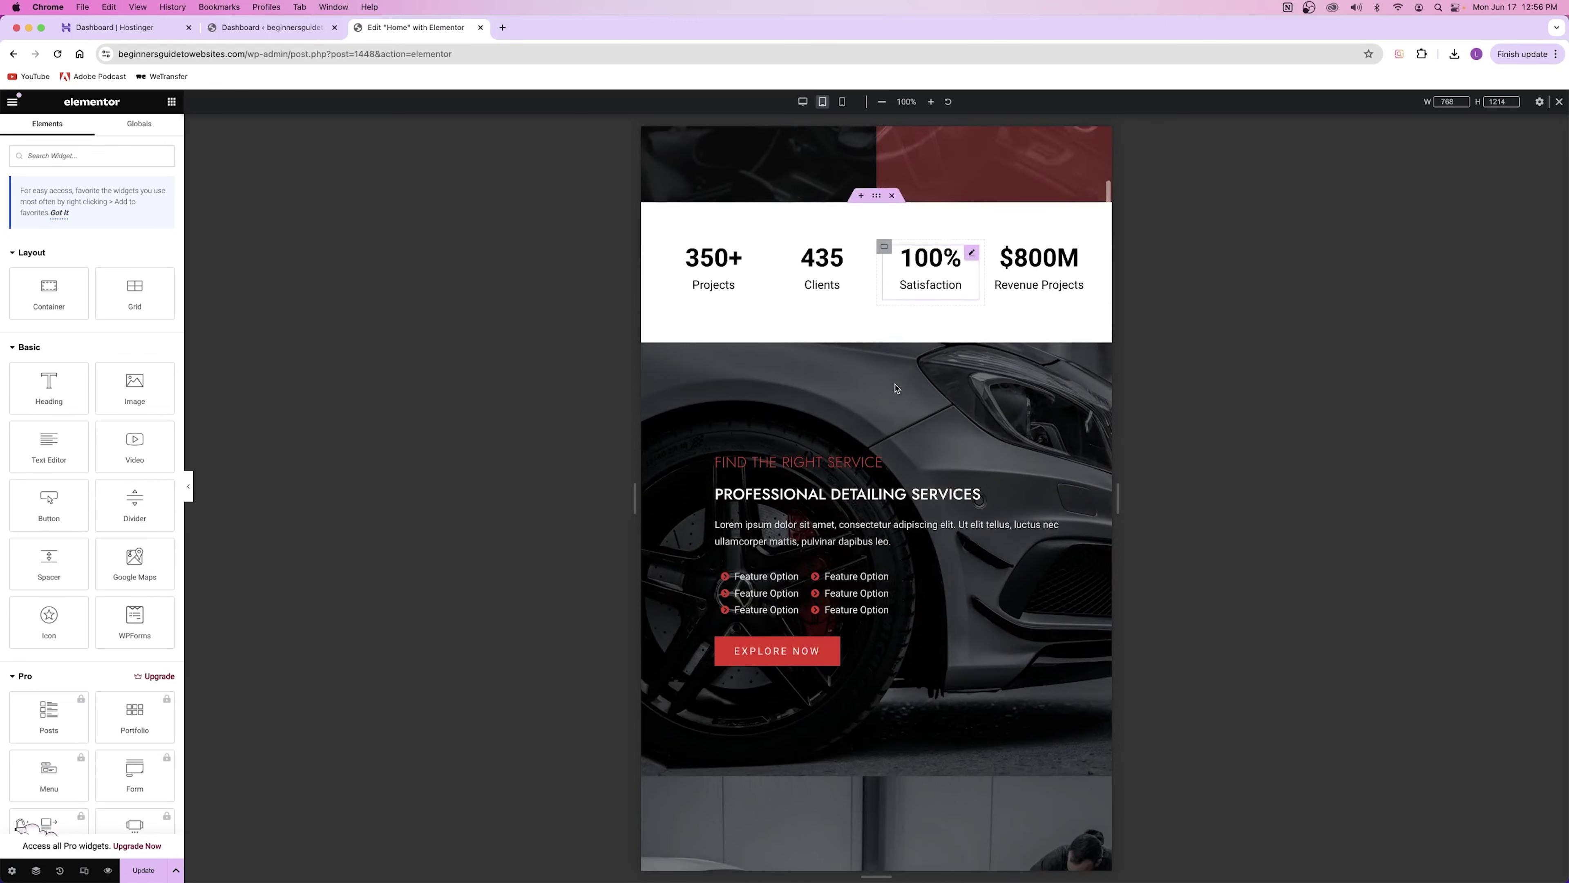
{"action": "scroll", "coordinate": [897, 388], "scroll_direction": "down", "scroll_amount": 10}
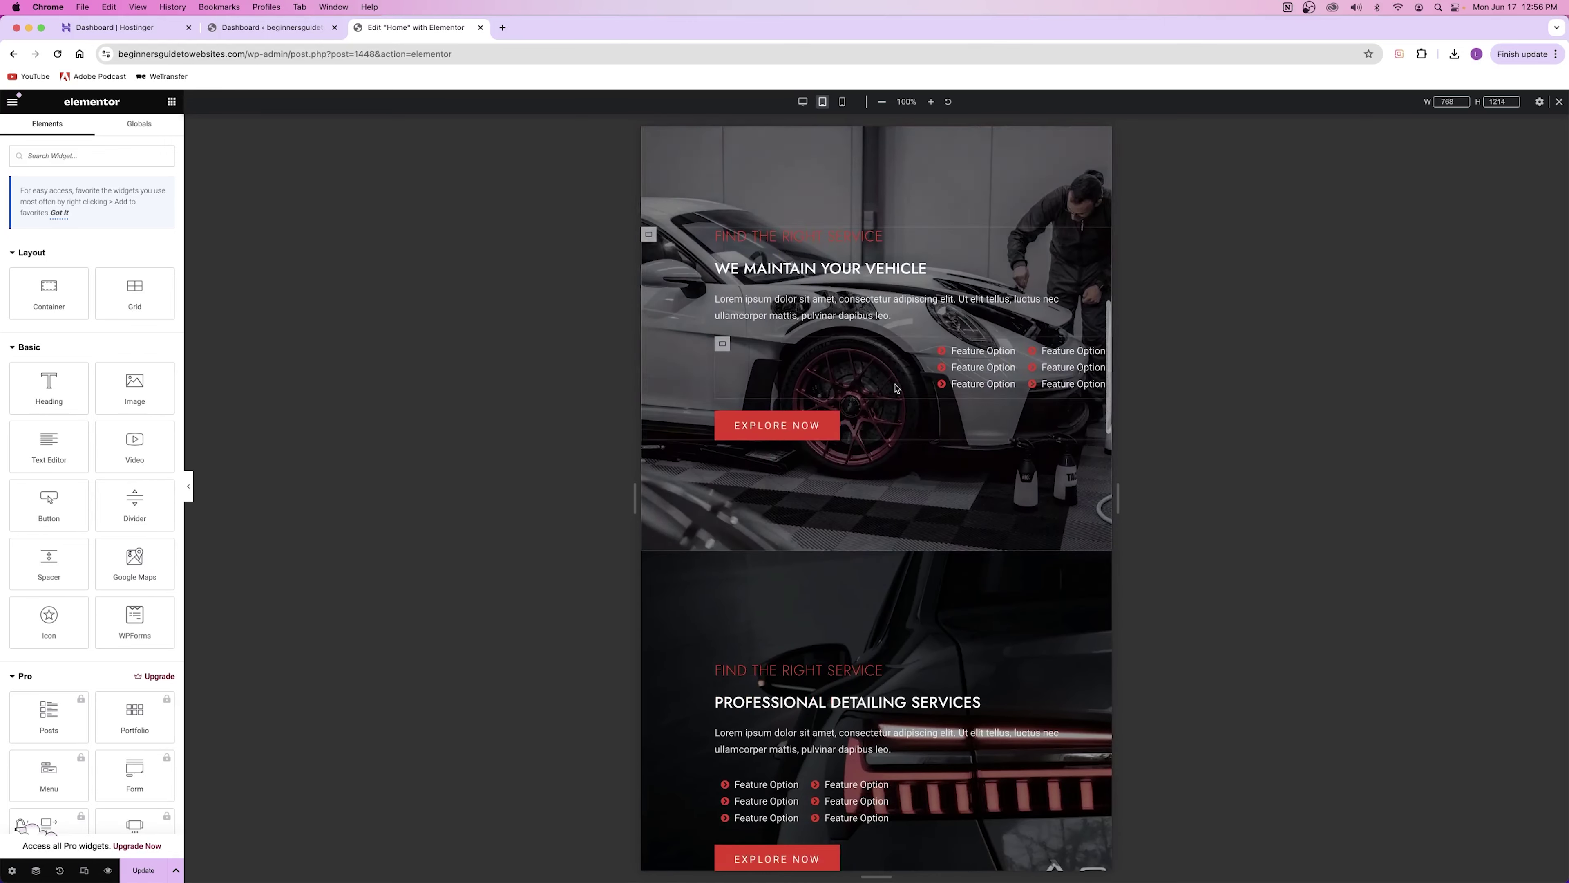
{"action": "scroll", "coordinate": [897, 389], "scroll_direction": "down", "scroll_amount": 2}
{"action": "scroll", "coordinate": [896, 390], "scroll_direction": "up", "scroll_amount": 7}
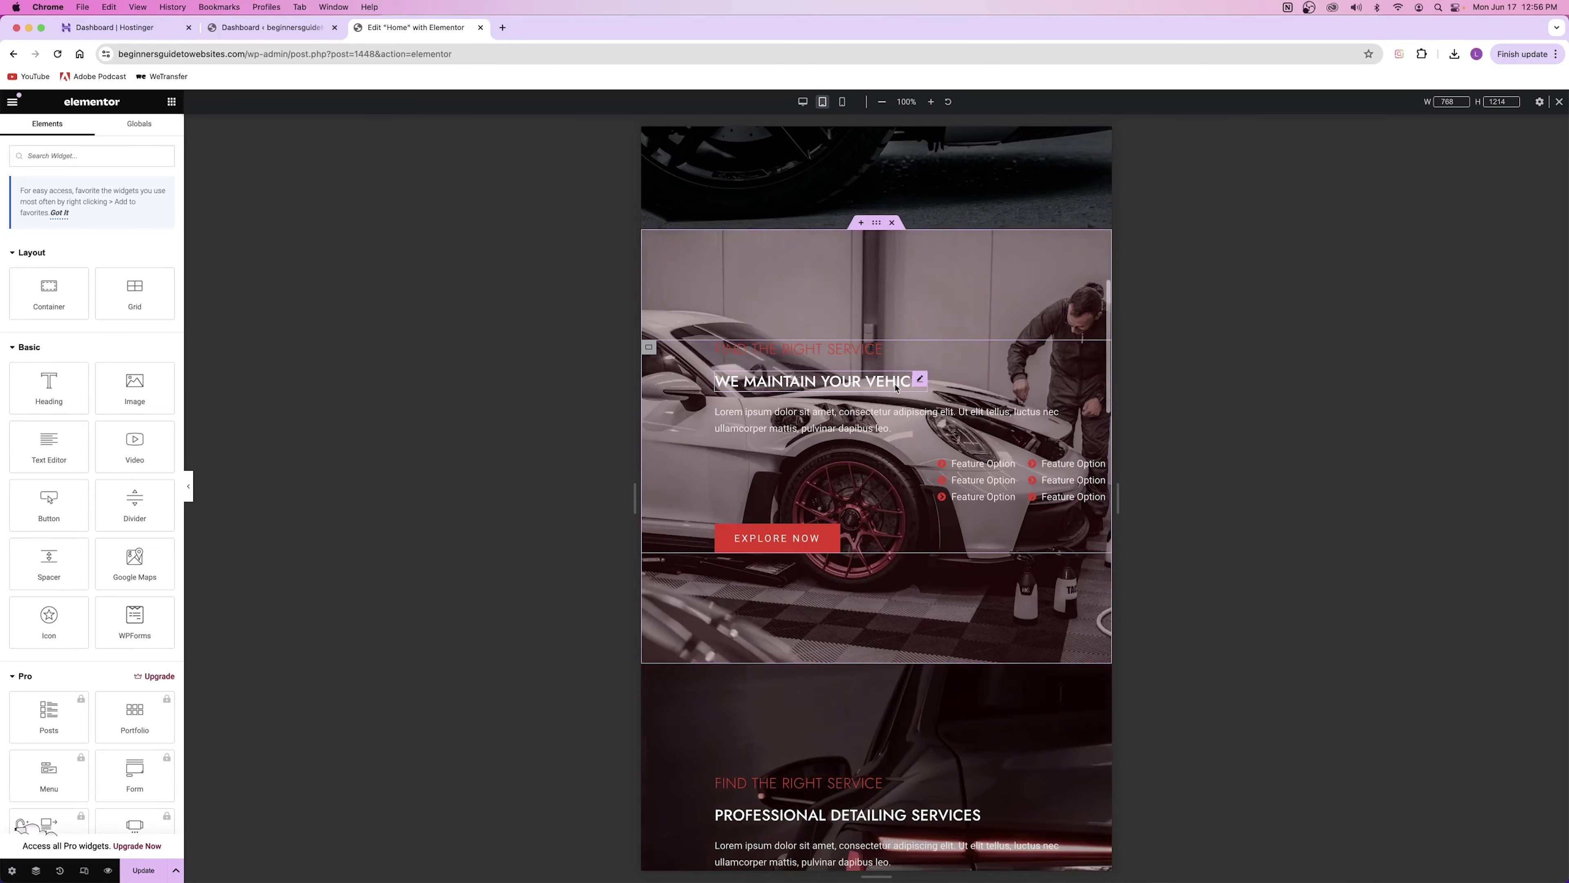
{"action": "scroll", "coordinate": [893, 390], "scroll_direction": "down", "scroll_amount": 9}
{"action": "scroll", "coordinate": [893, 390], "scroll_direction": "up", "scroll_amount": 15}
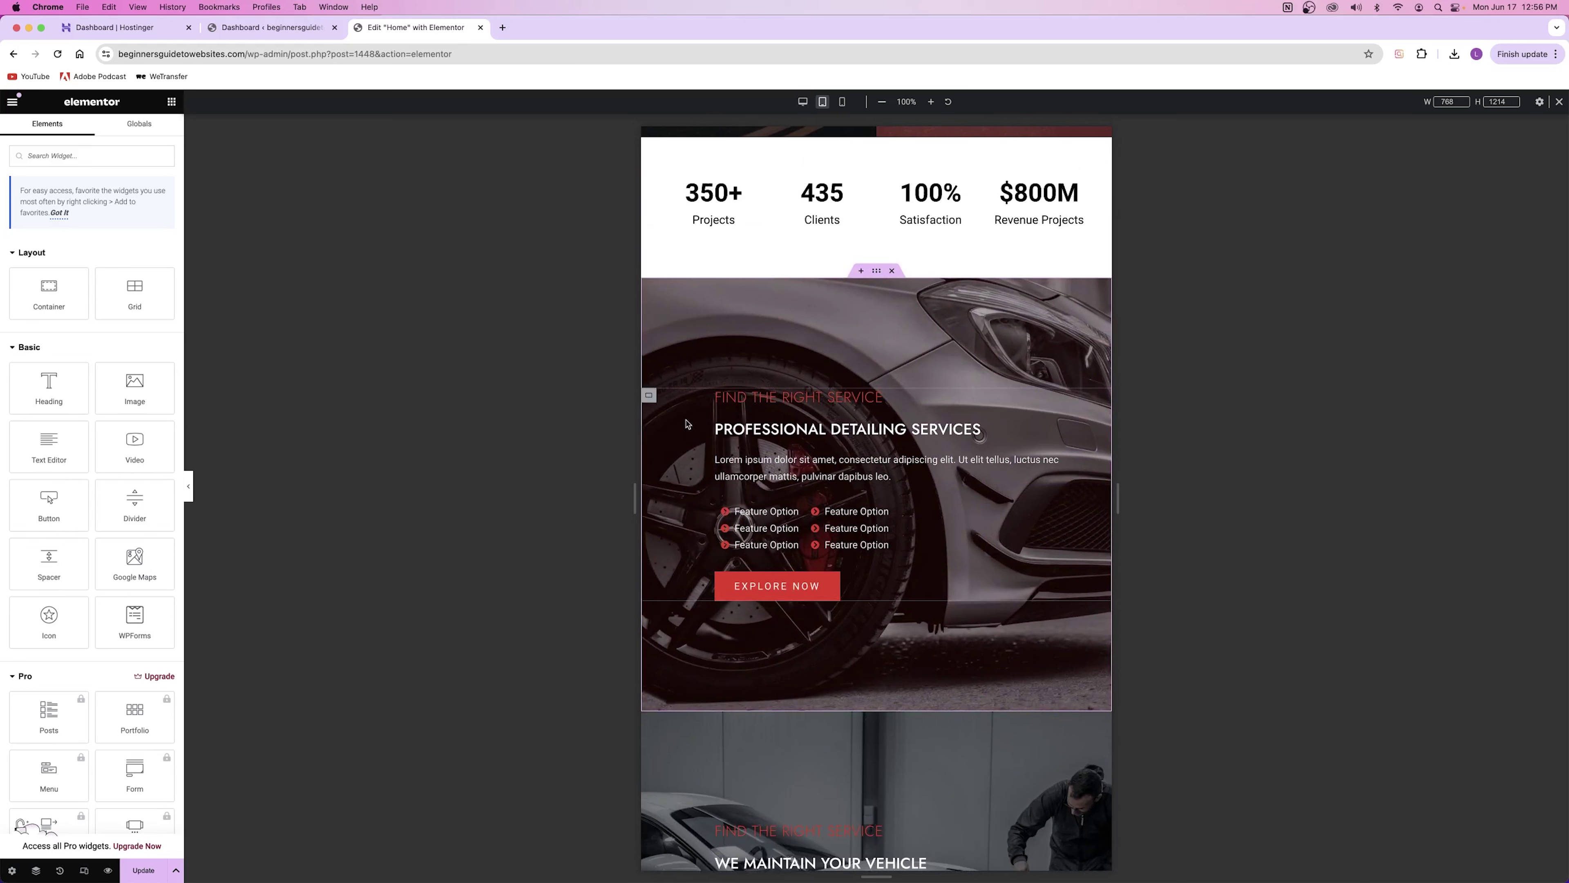
{"action": "left_click", "coordinate": [649, 397]}
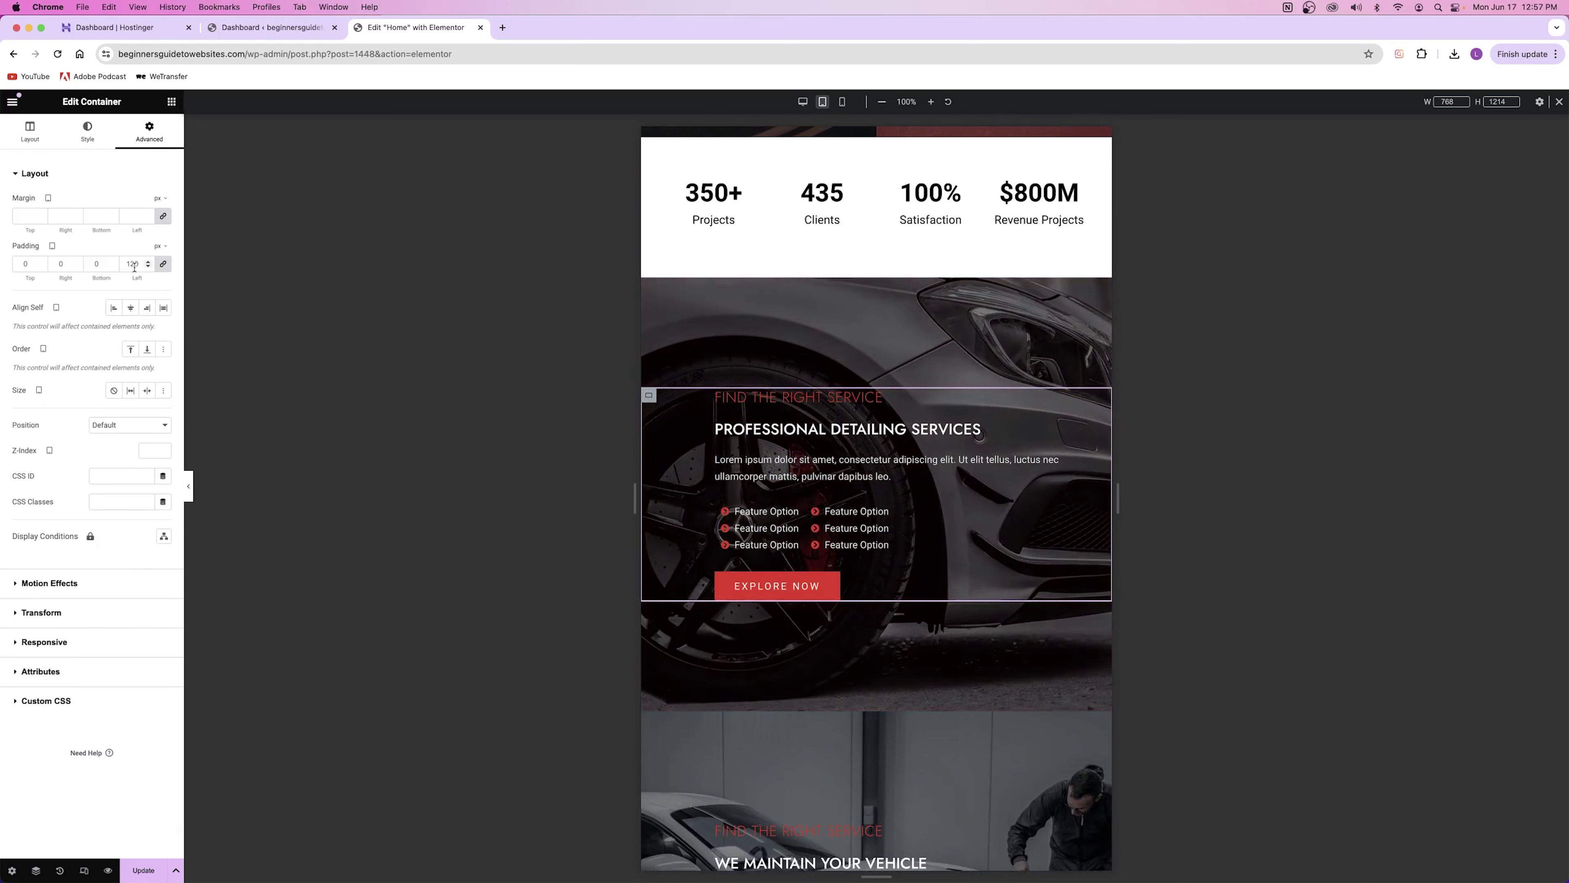
{"action": "type", "text": "80"}
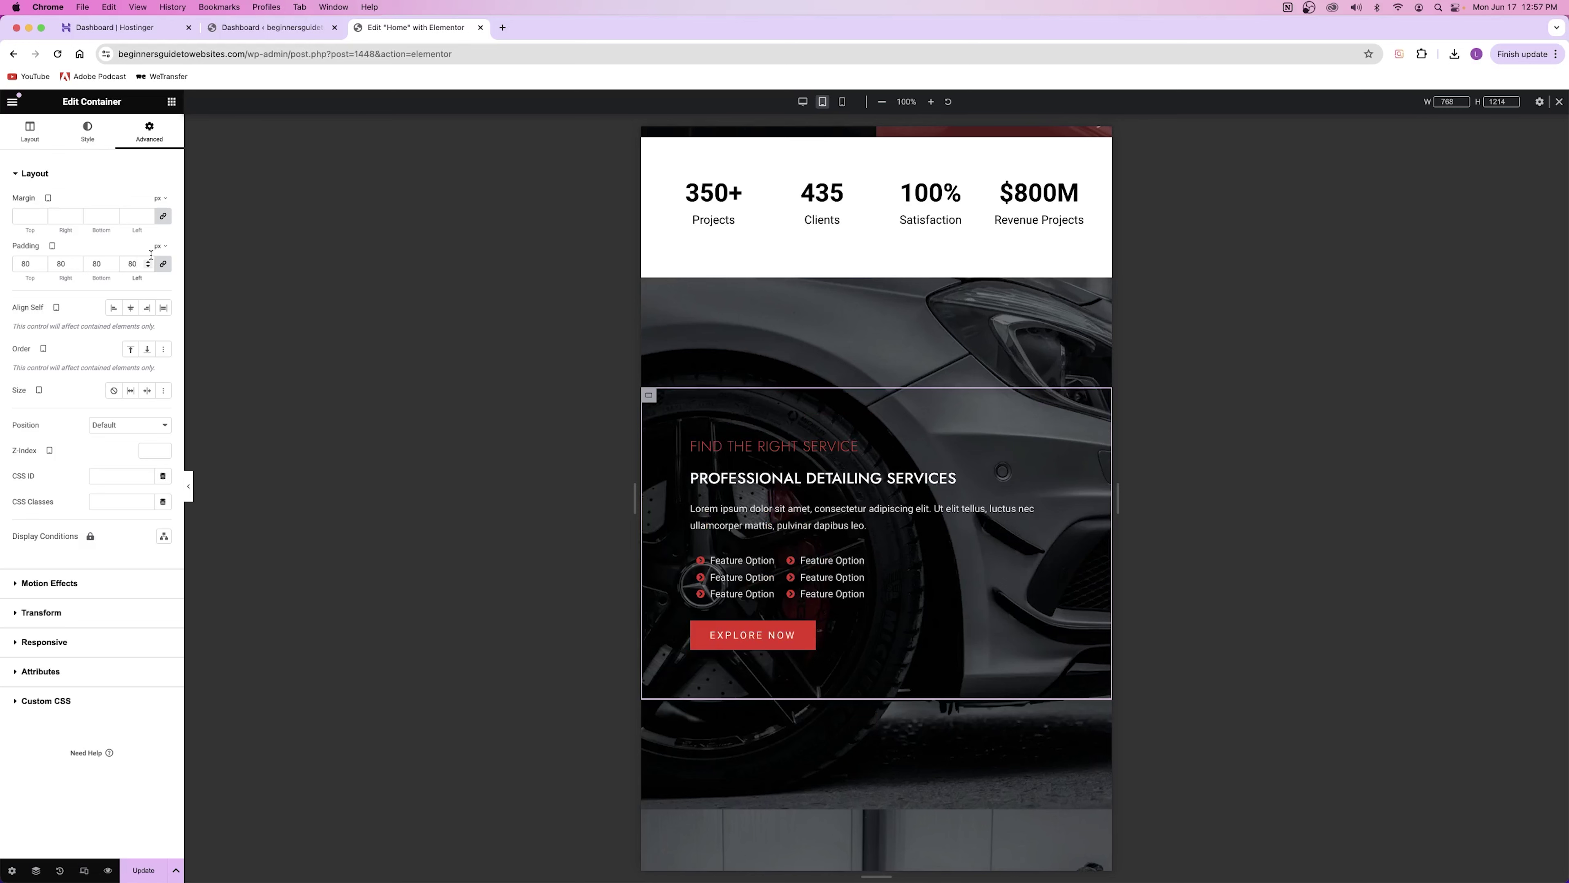
{"action": "double_click", "coordinate": [129, 263]}
{"action": "type", "text": "0"}
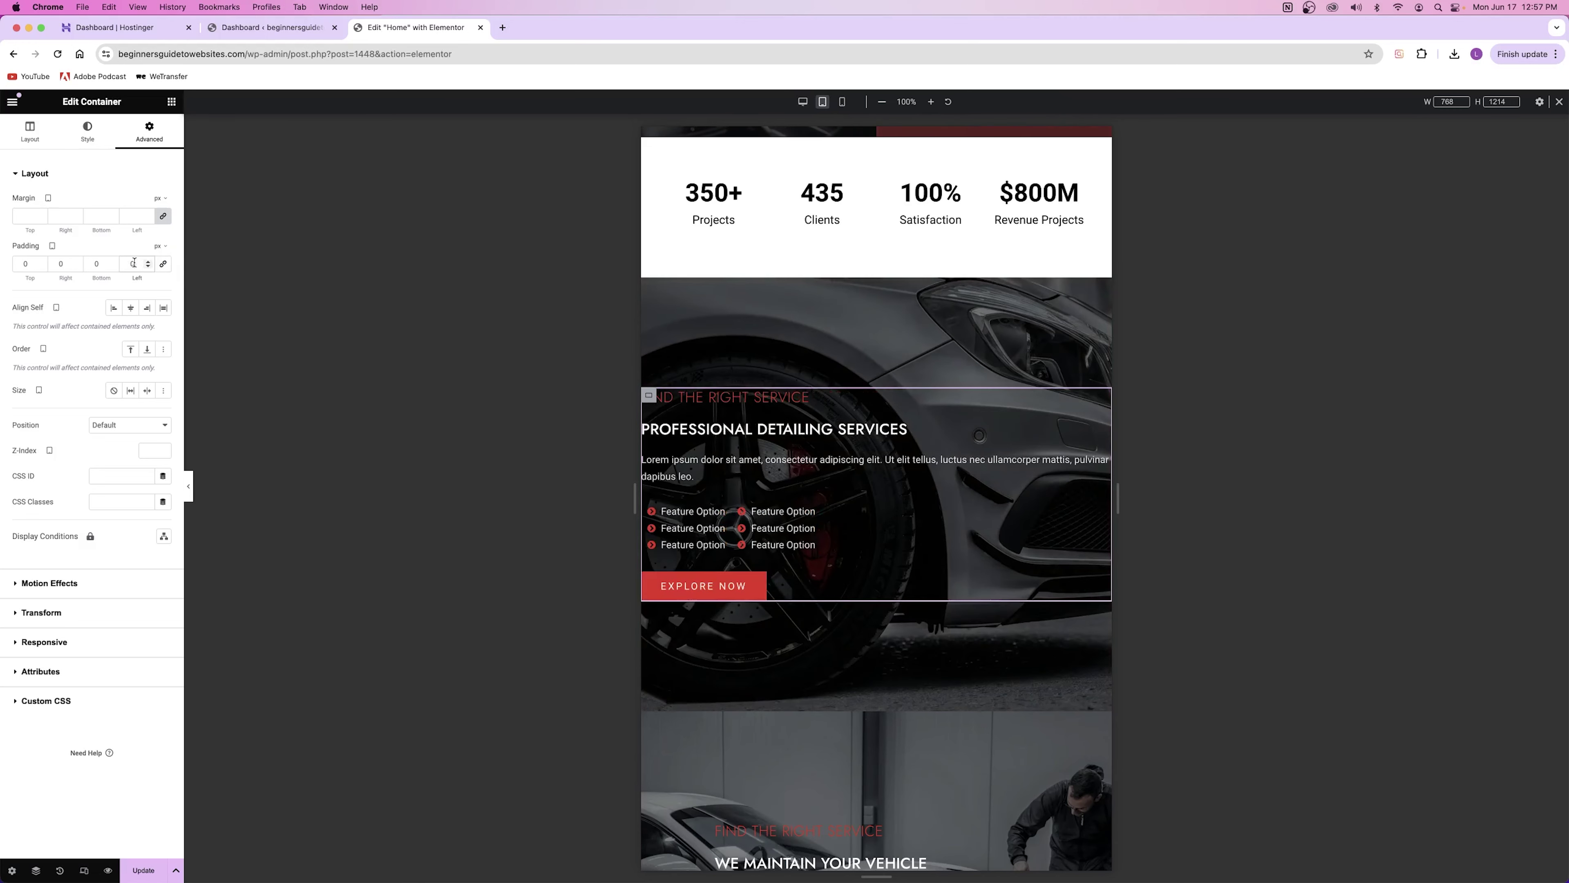
{"action": "type", "text": "60"}
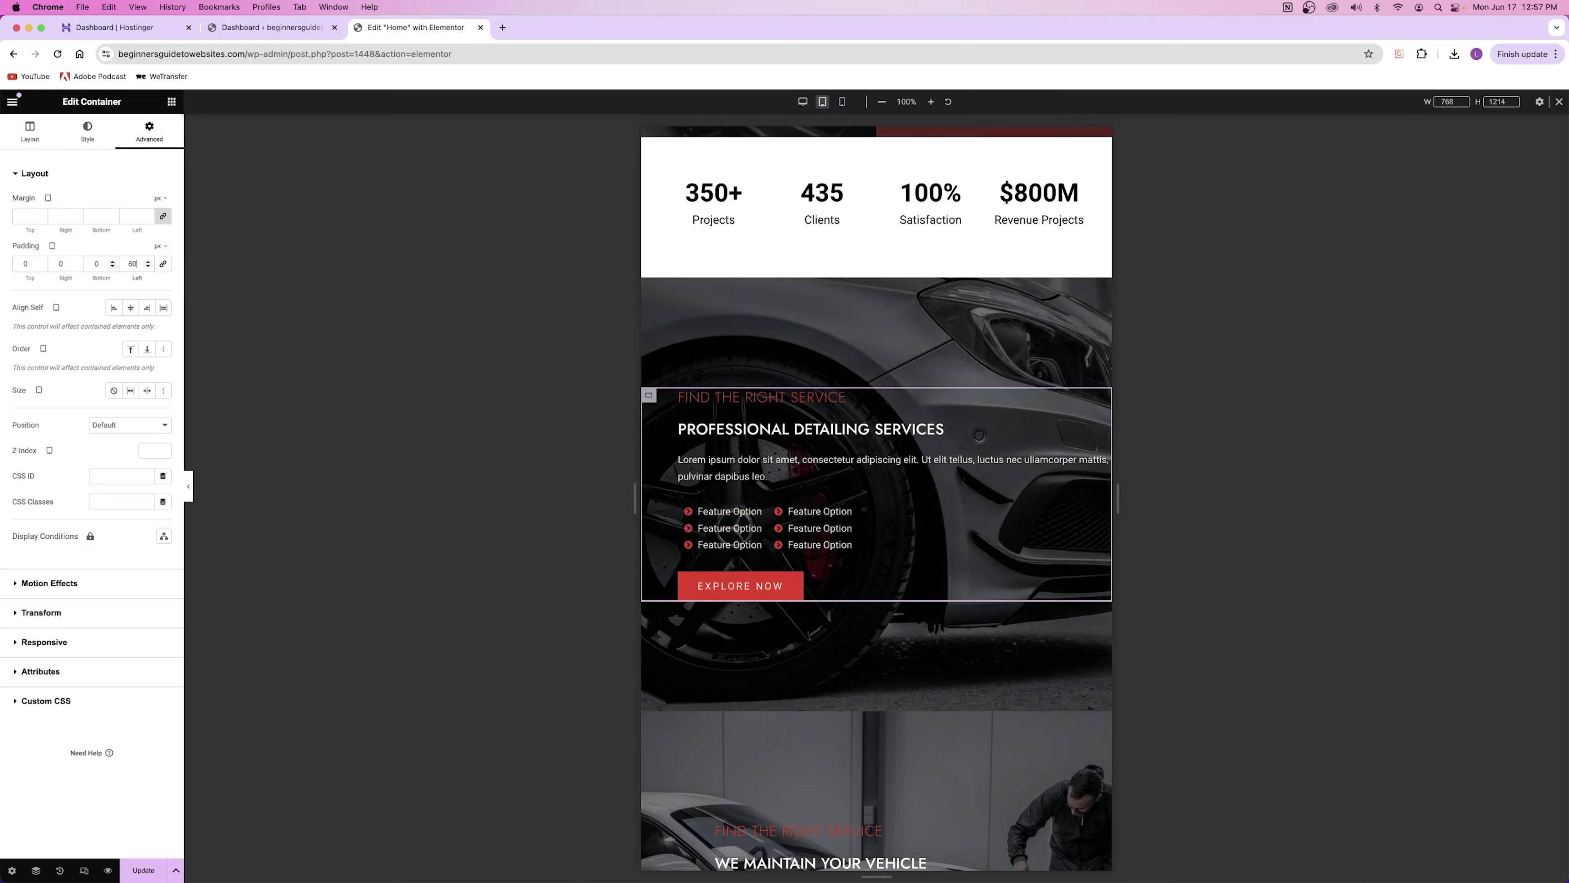
{"action": "right_click", "coordinate": [648, 396]}
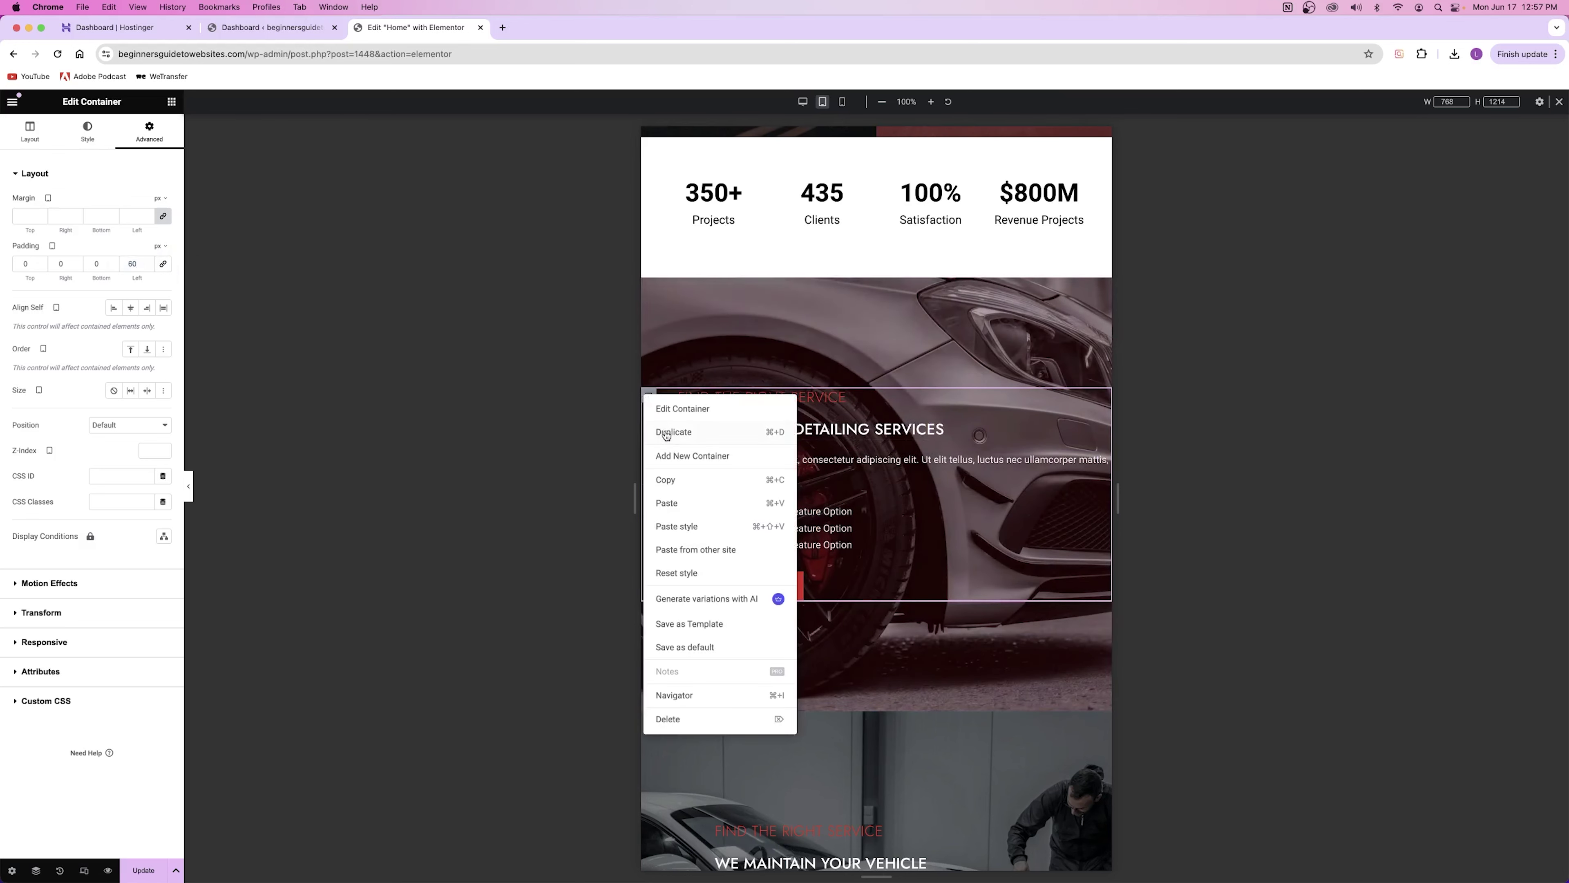
Paste the detailing container's style onto the We Maintain container and align its items to End.
{"action": "left_click", "coordinate": [679, 481]}
{"action": "scroll", "coordinate": [655, 371], "scroll_direction": "down", "scroll_amount": 8}
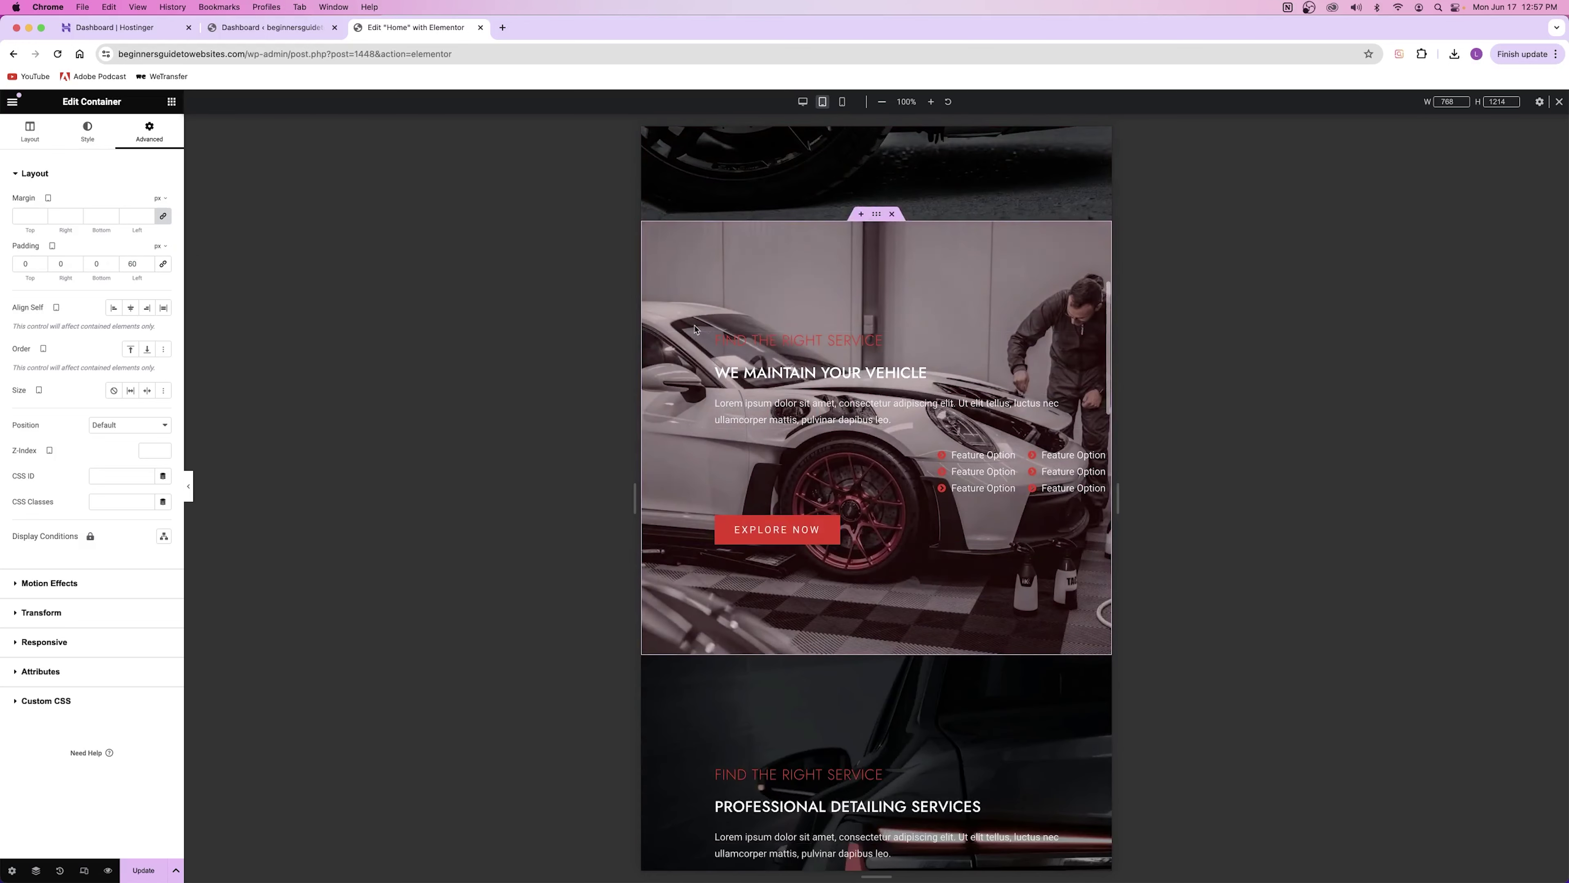
{"action": "right_click", "coordinate": [653, 345]}
{"action": "left_click", "coordinate": [685, 461]}
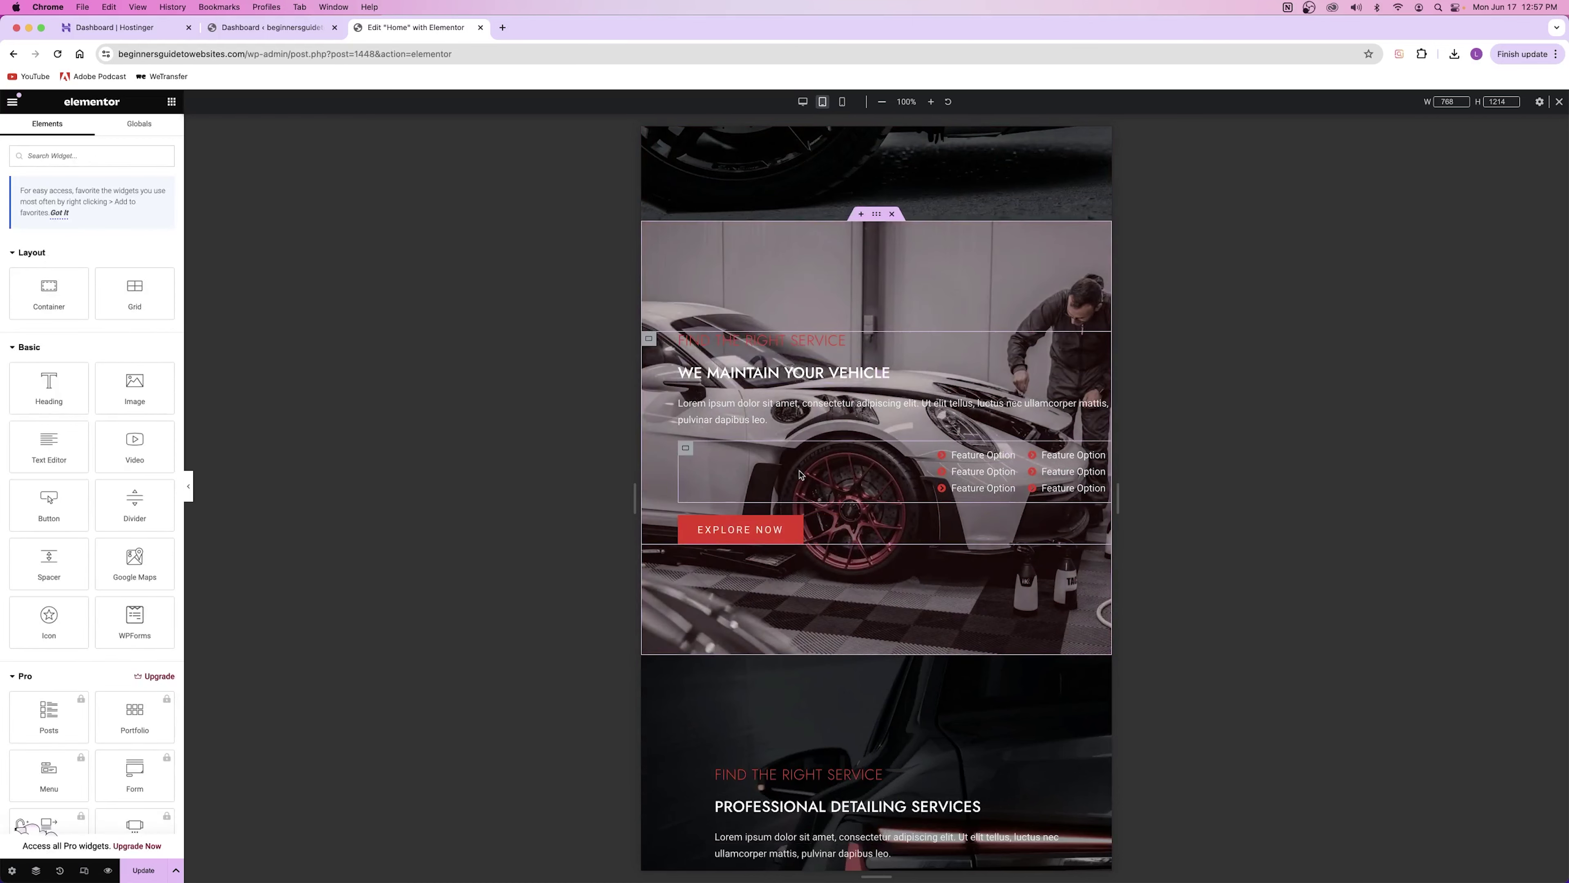
{"action": "scroll", "coordinate": [829, 457], "scroll_direction": "down", "scroll_amount": 1}
{"action": "scroll", "coordinate": [684, 379], "scroll_direction": "up", "scroll_amount": 2}
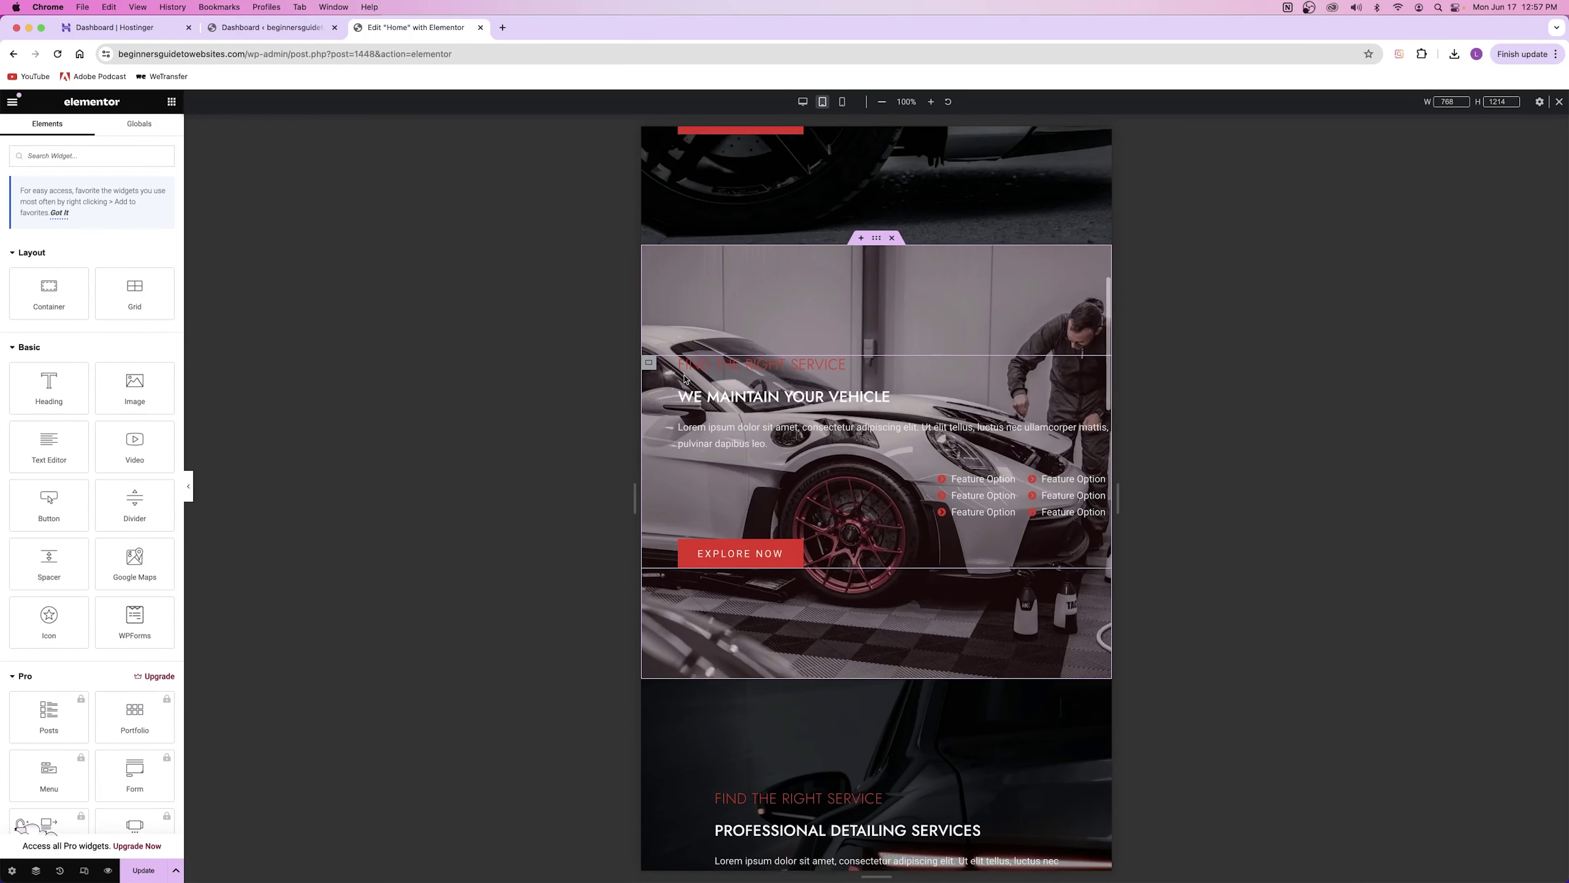
{"action": "left_click", "coordinate": [651, 366]}
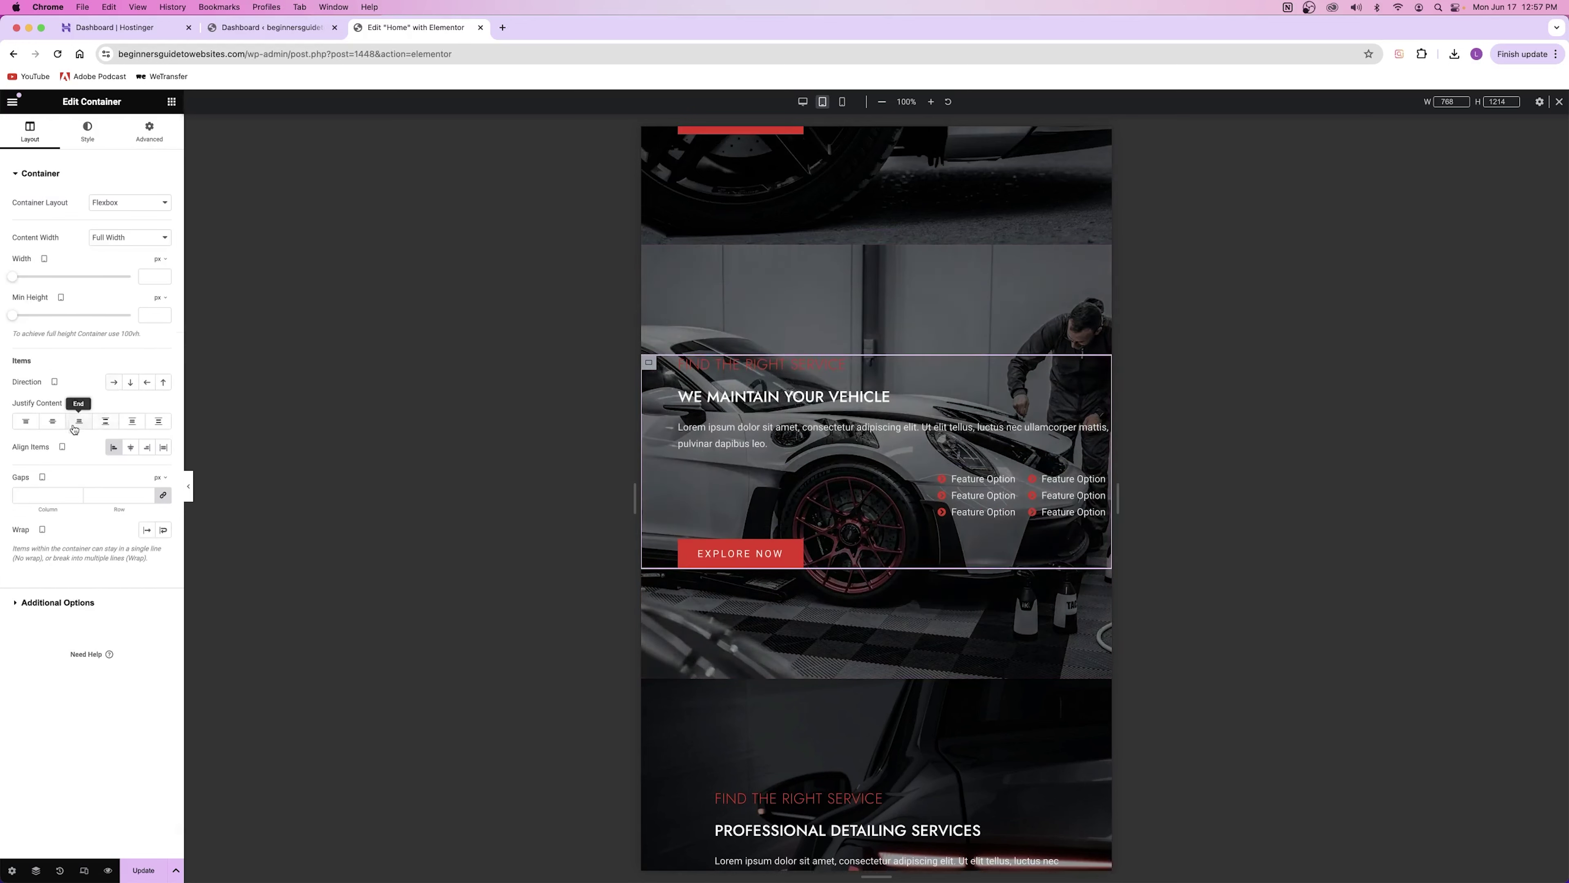
{"action": "left_click", "coordinate": [145, 449]}
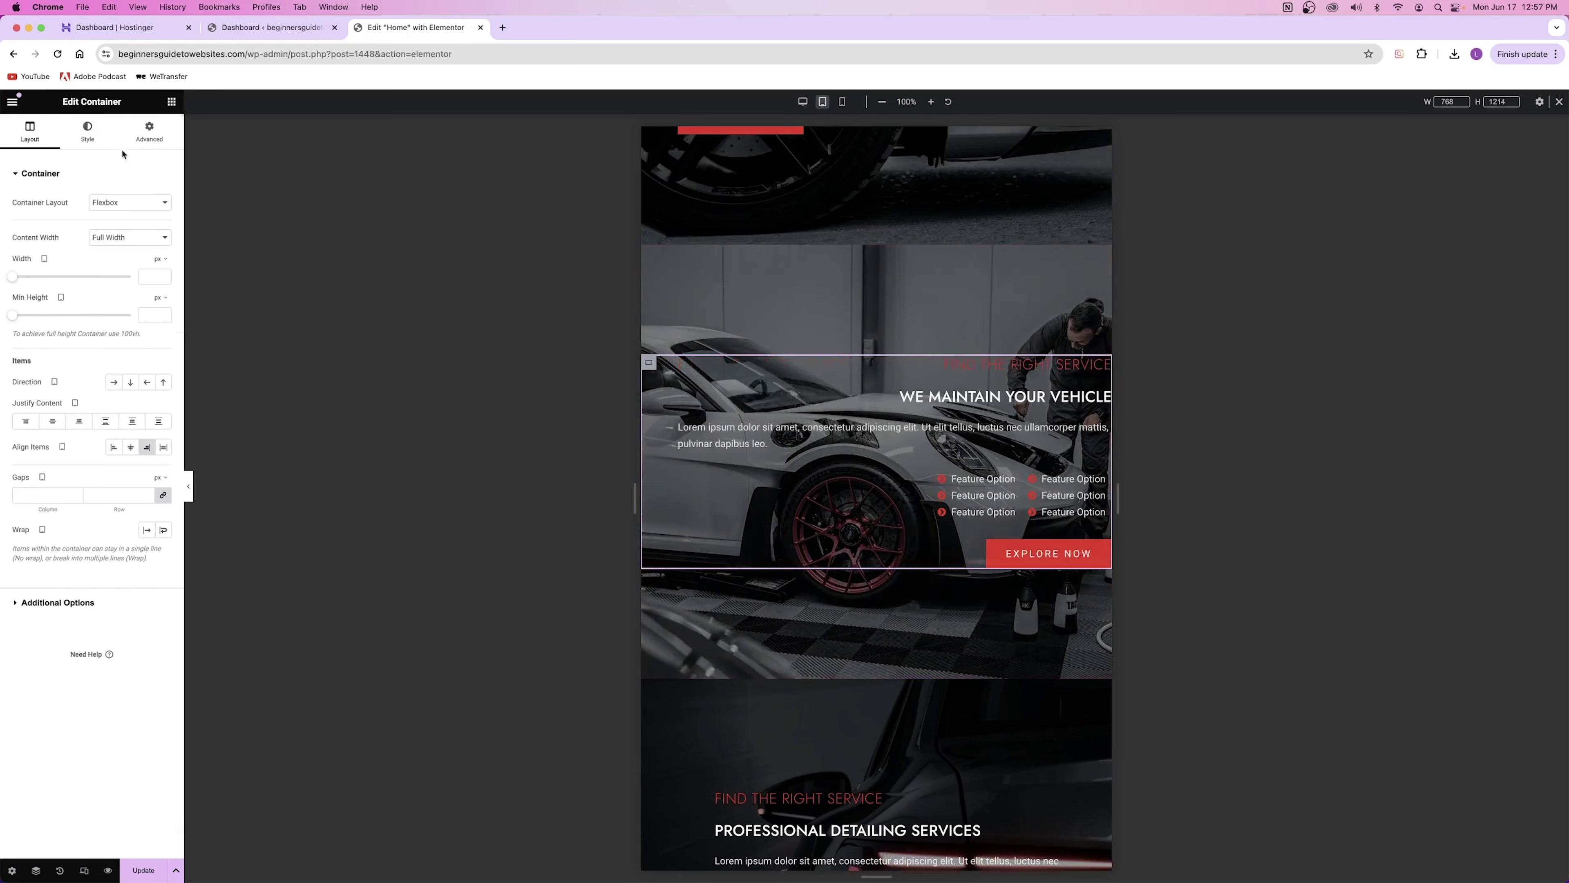
{"action": "left_click", "coordinate": [149, 131]}
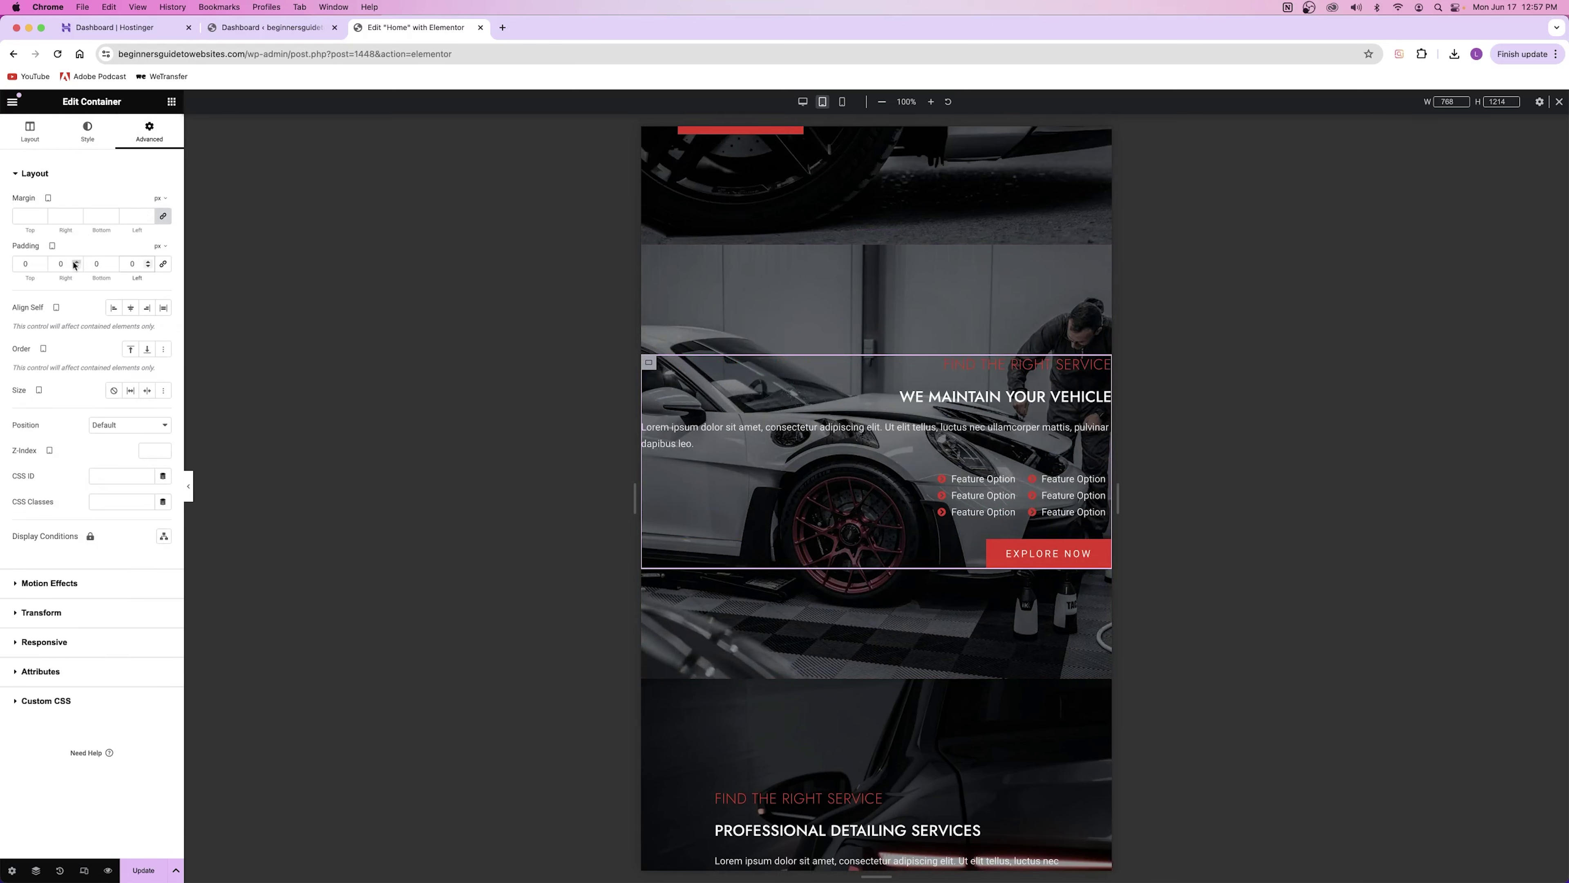
Right-align the We Maintain paragraph and give it about 71 px left padding.
{"action": "left_click", "coordinate": [729, 444]}
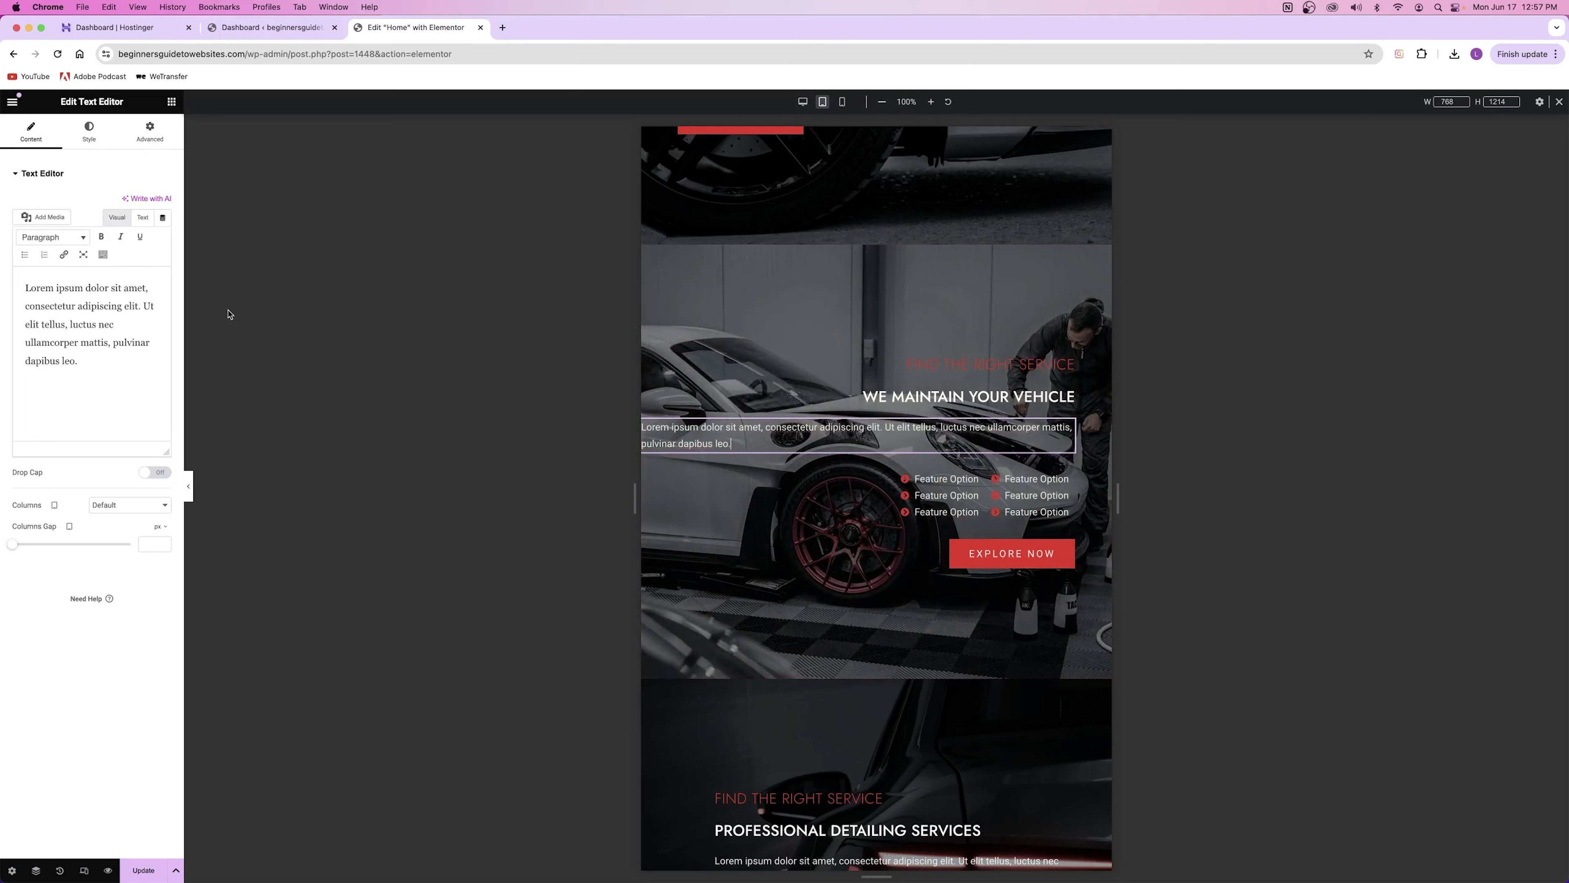
{"action": "left_click", "coordinate": [89, 131]}
{"action": "left_click", "coordinate": [144, 202]}
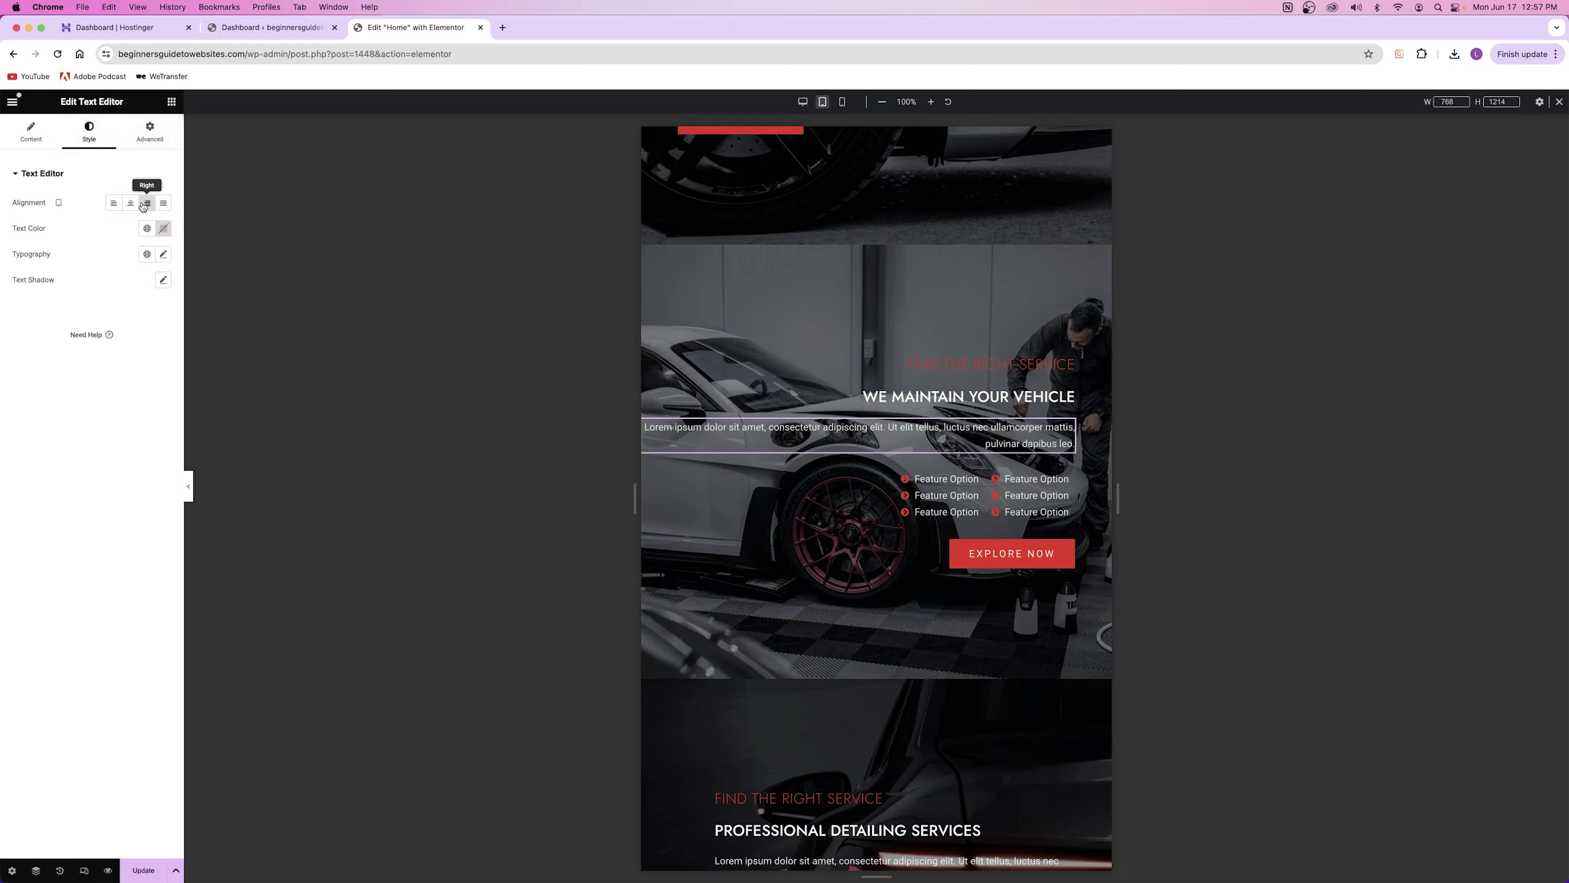
{"action": "left_click", "coordinate": [150, 131]}
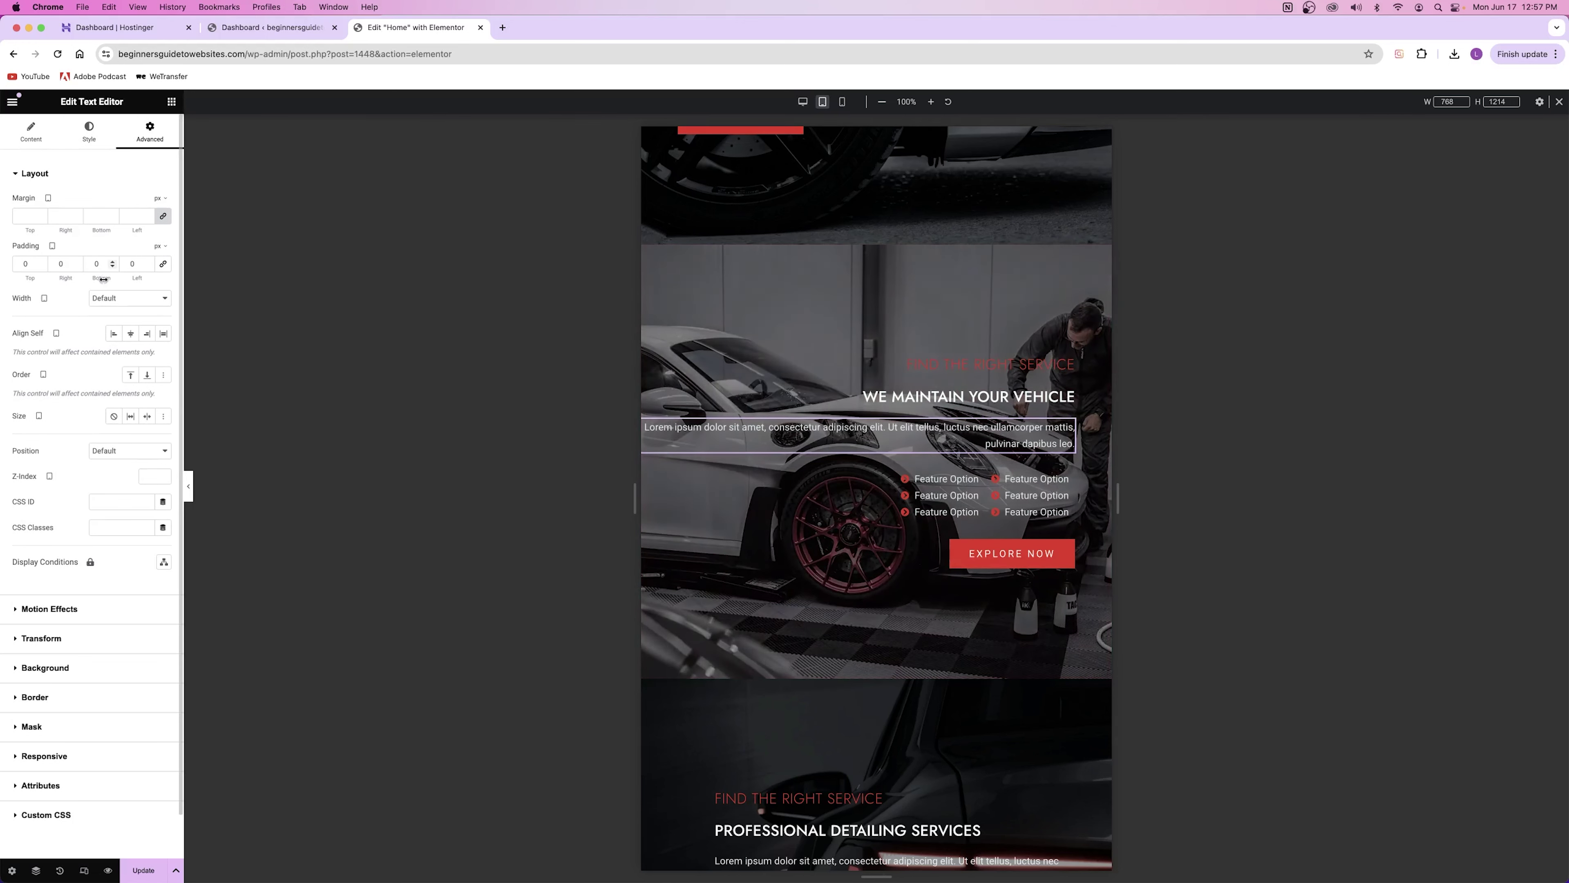
{"action": "left_click_drag", "start_coordinate": [135, 280], "coordinate": [179, 280]}
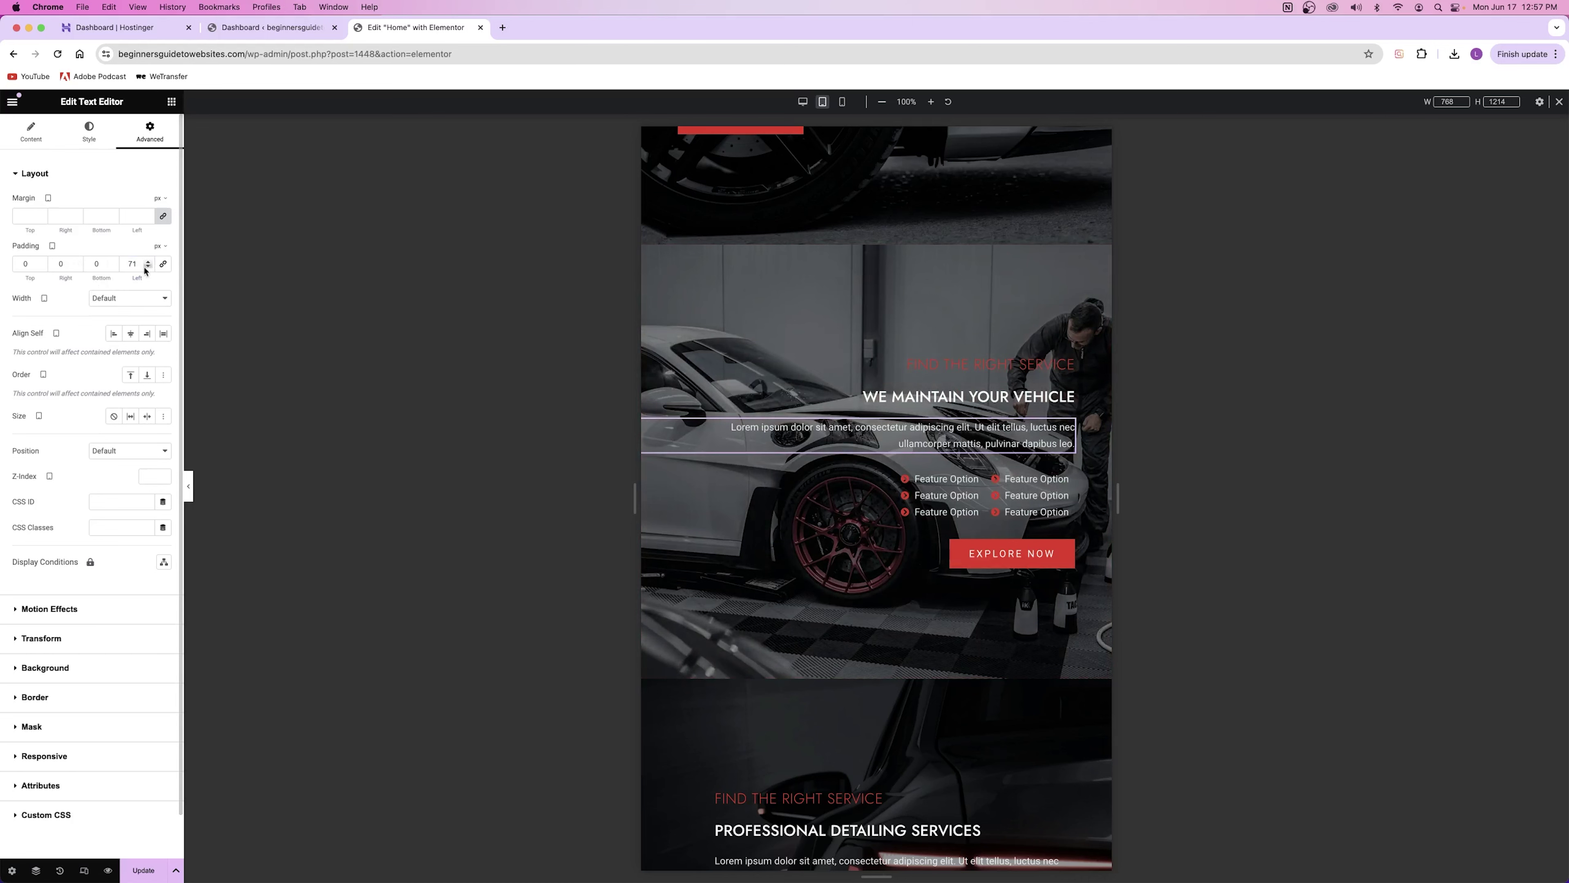
Copy the first We Maintain section and paste its style onto the tyre-image section.
{"action": "right_click", "coordinate": [652, 366]}
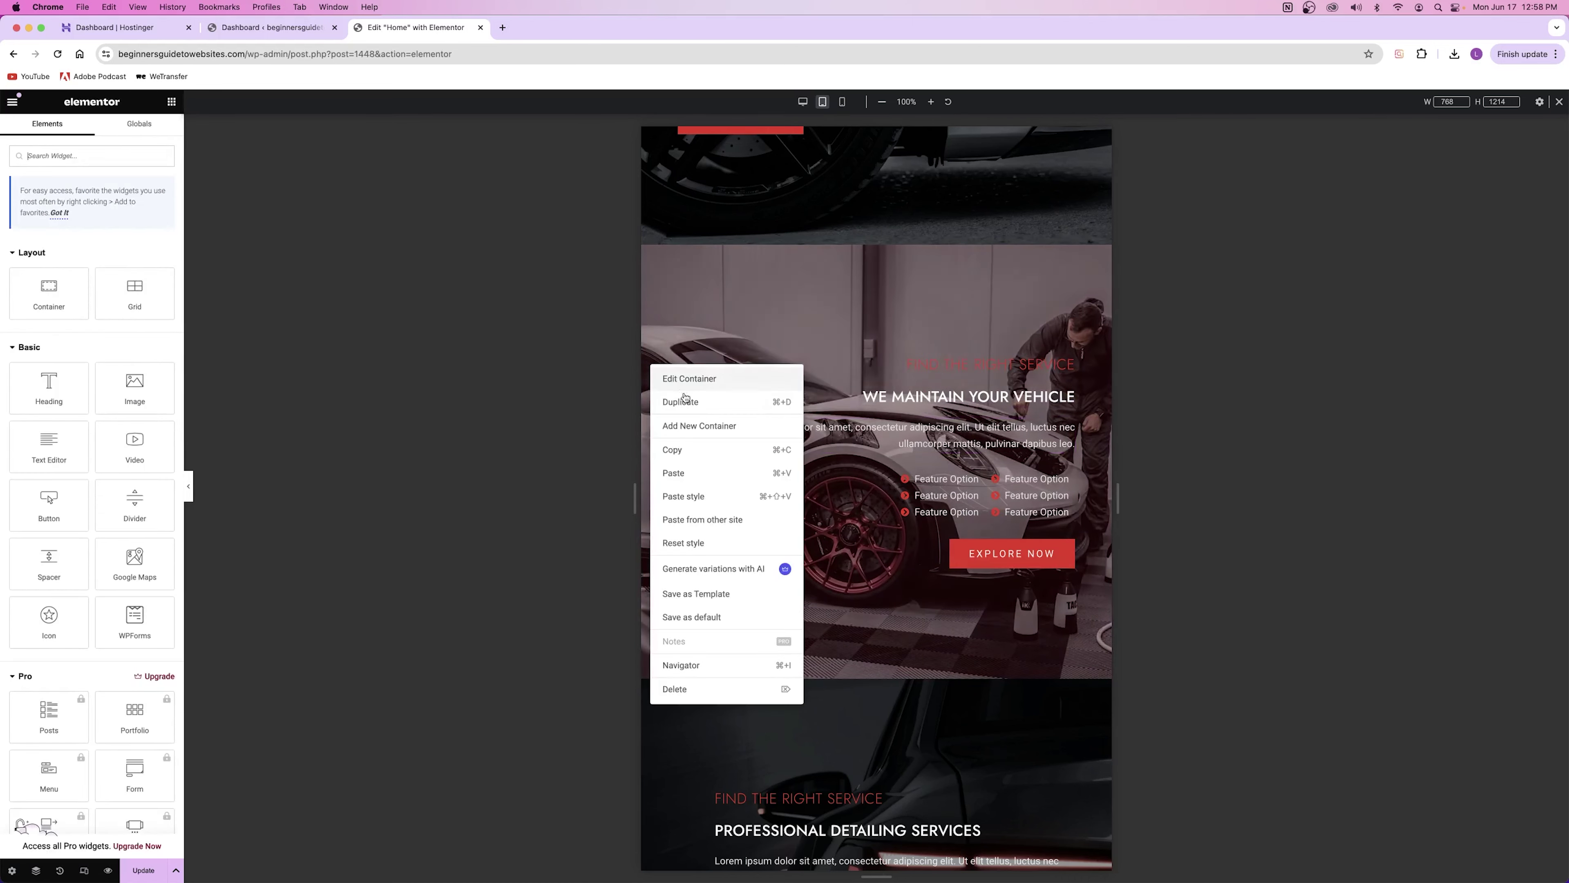
{"action": "scroll", "coordinate": [787, 412], "scroll_direction": "down", "scroll_amount": 2}
{"action": "scroll", "coordinate": [787, 412], "scroll_direction": "down", "scroll_amount": 10}
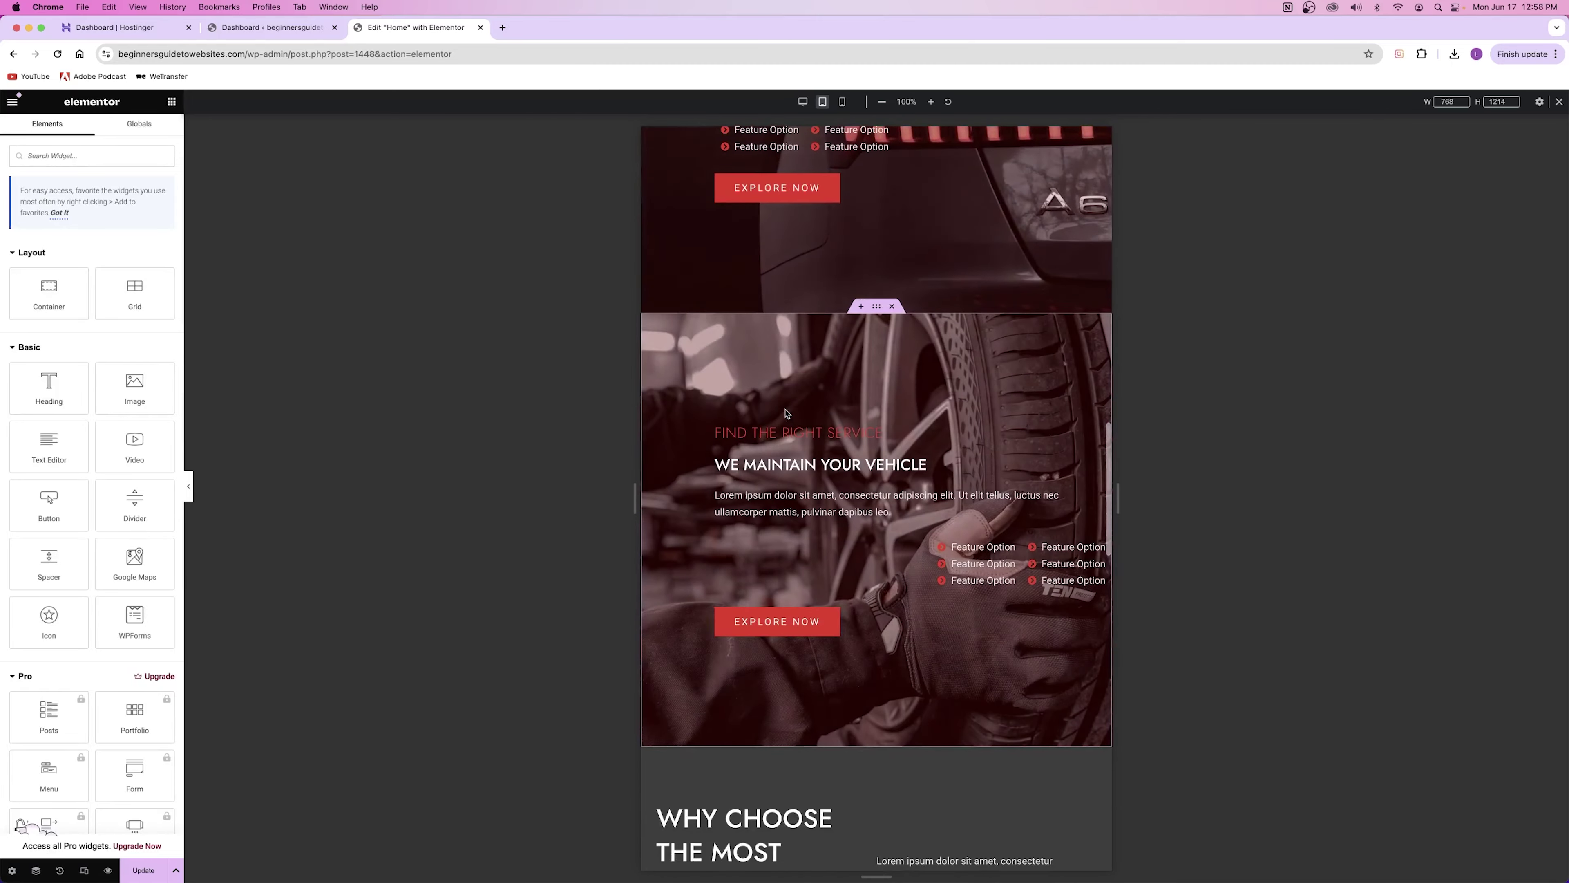
{"action": "right_click", "coordinate": [690, 430]}
{"action": "left_click", "coordinate": [723, 563]}
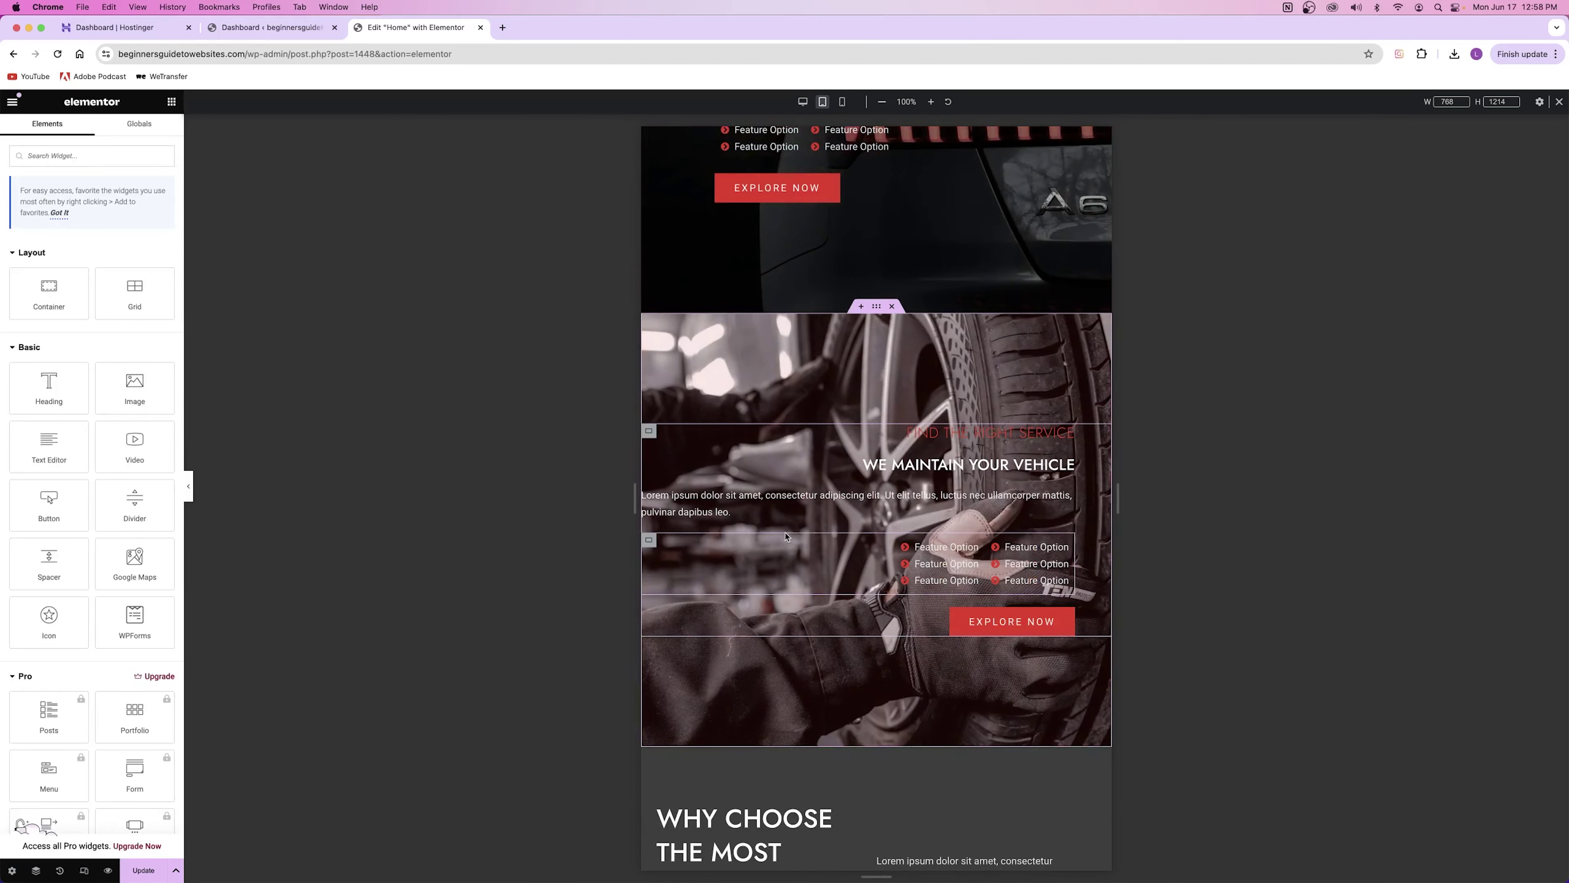
{"action": "scroll", "coordinate": [787, 525], "scroll_direction": "up", "scroll_amount": 2}
{"action": "scroll", "coordinate": [787, 525], "scroll_direction": "up", "scroll_amount": 8}
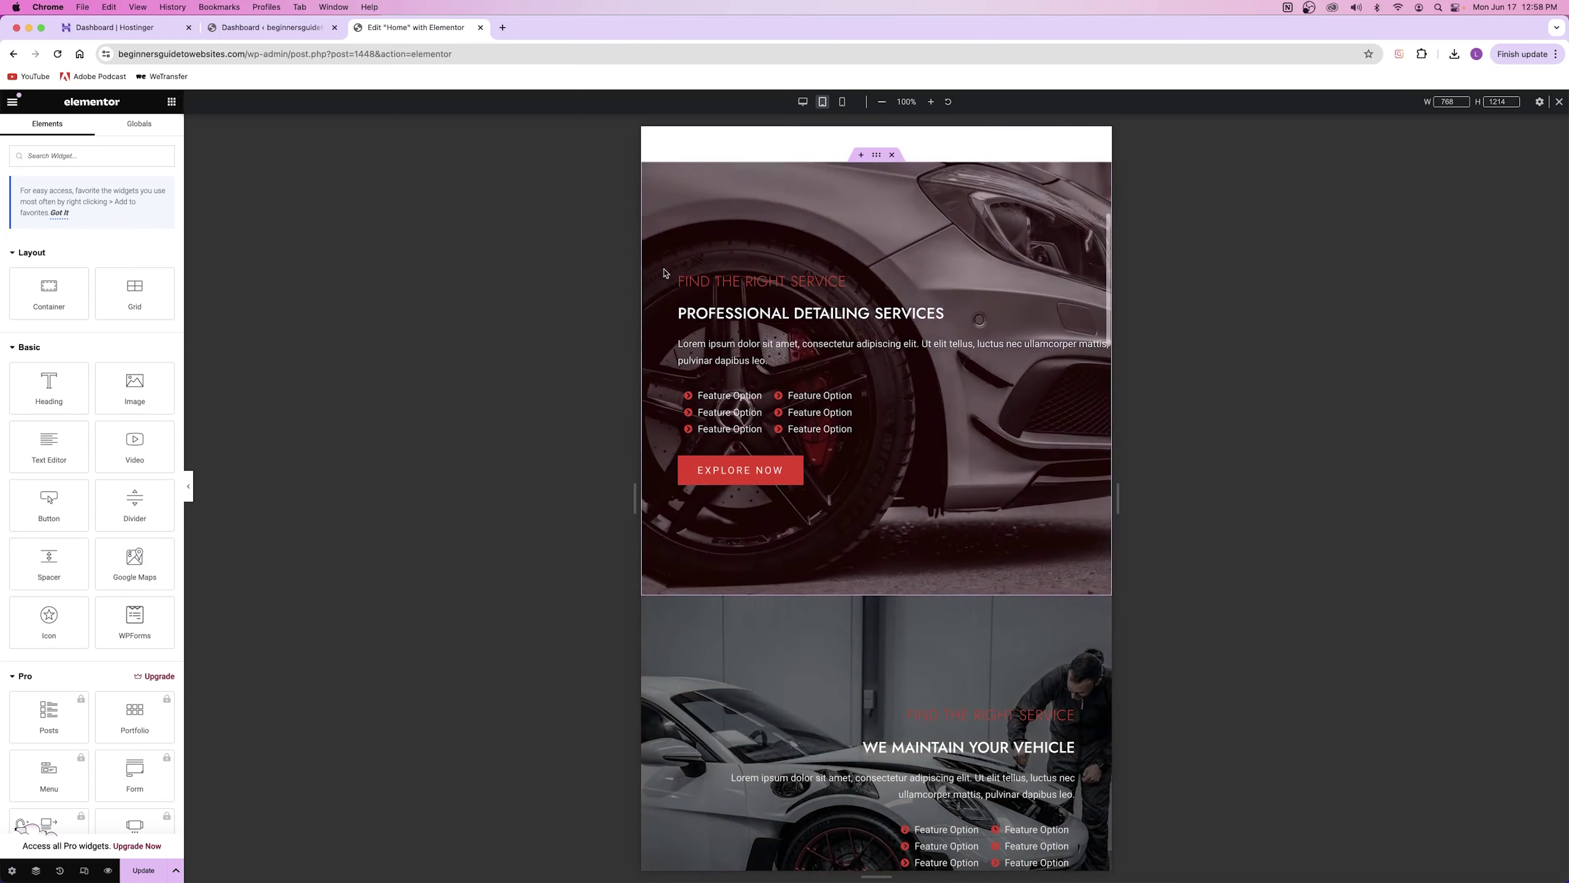
Paste at the Professional Detailing Services section, then undo the accidental paste with Ctrl+Z.
{"action": "right_click", "coordinate": [676, 285]}
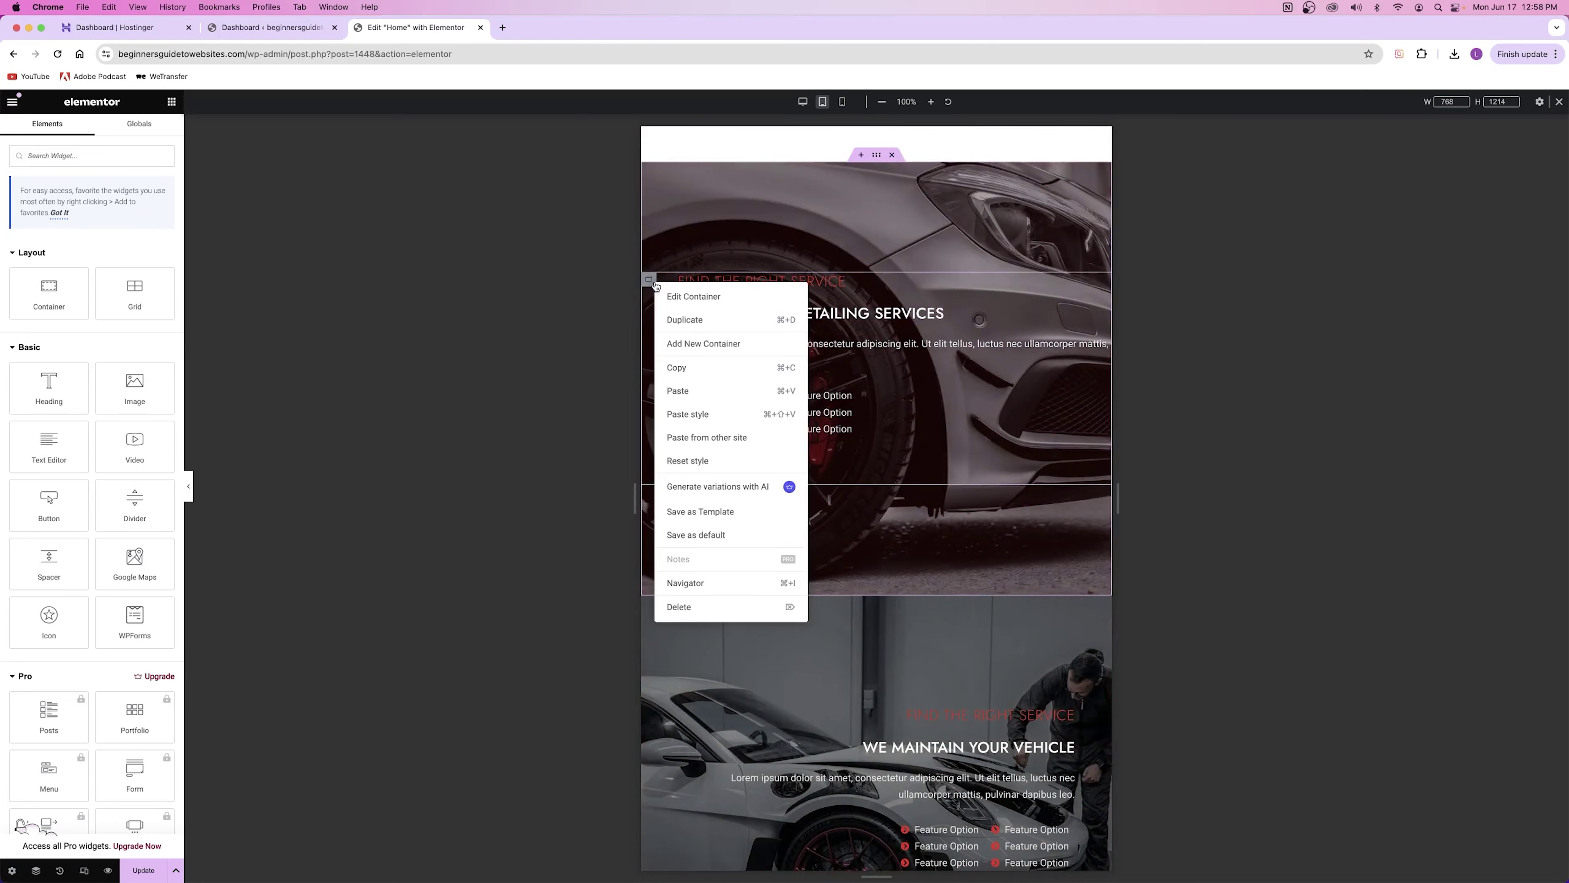
{"action": "left_click", "coordinate": [692, 378]}
{"action": "scroll", "coordinate": [698, 389], "scroll_direction": "down", "scroll_amount": 4}
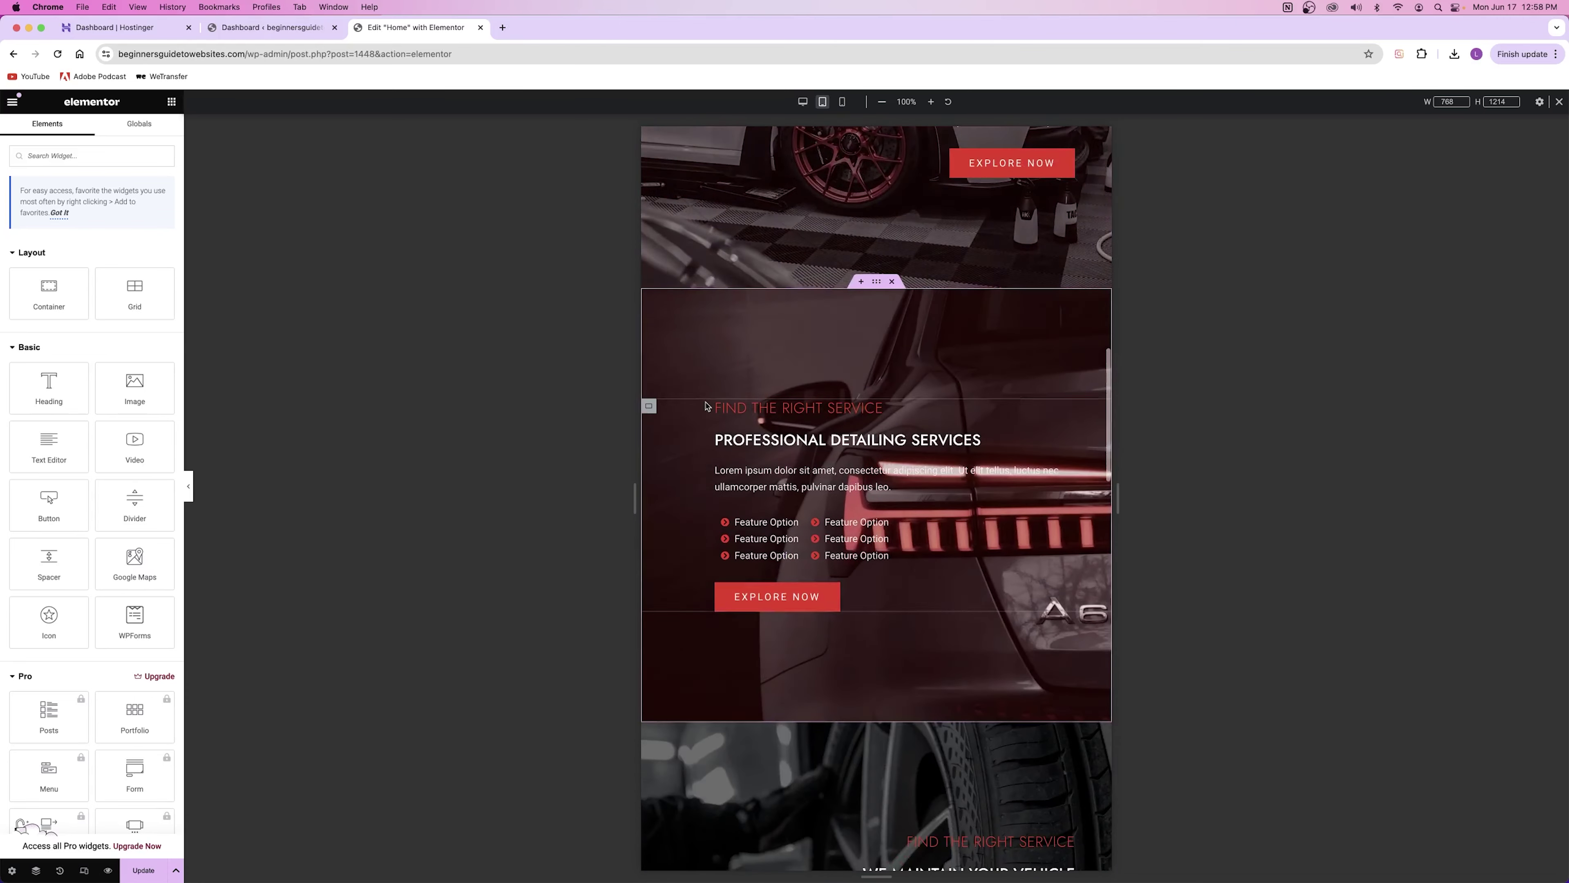
{"action": "scroll", "coordinate": [648, 414], "scroll_direction": "up", "scroll_amount": 3}
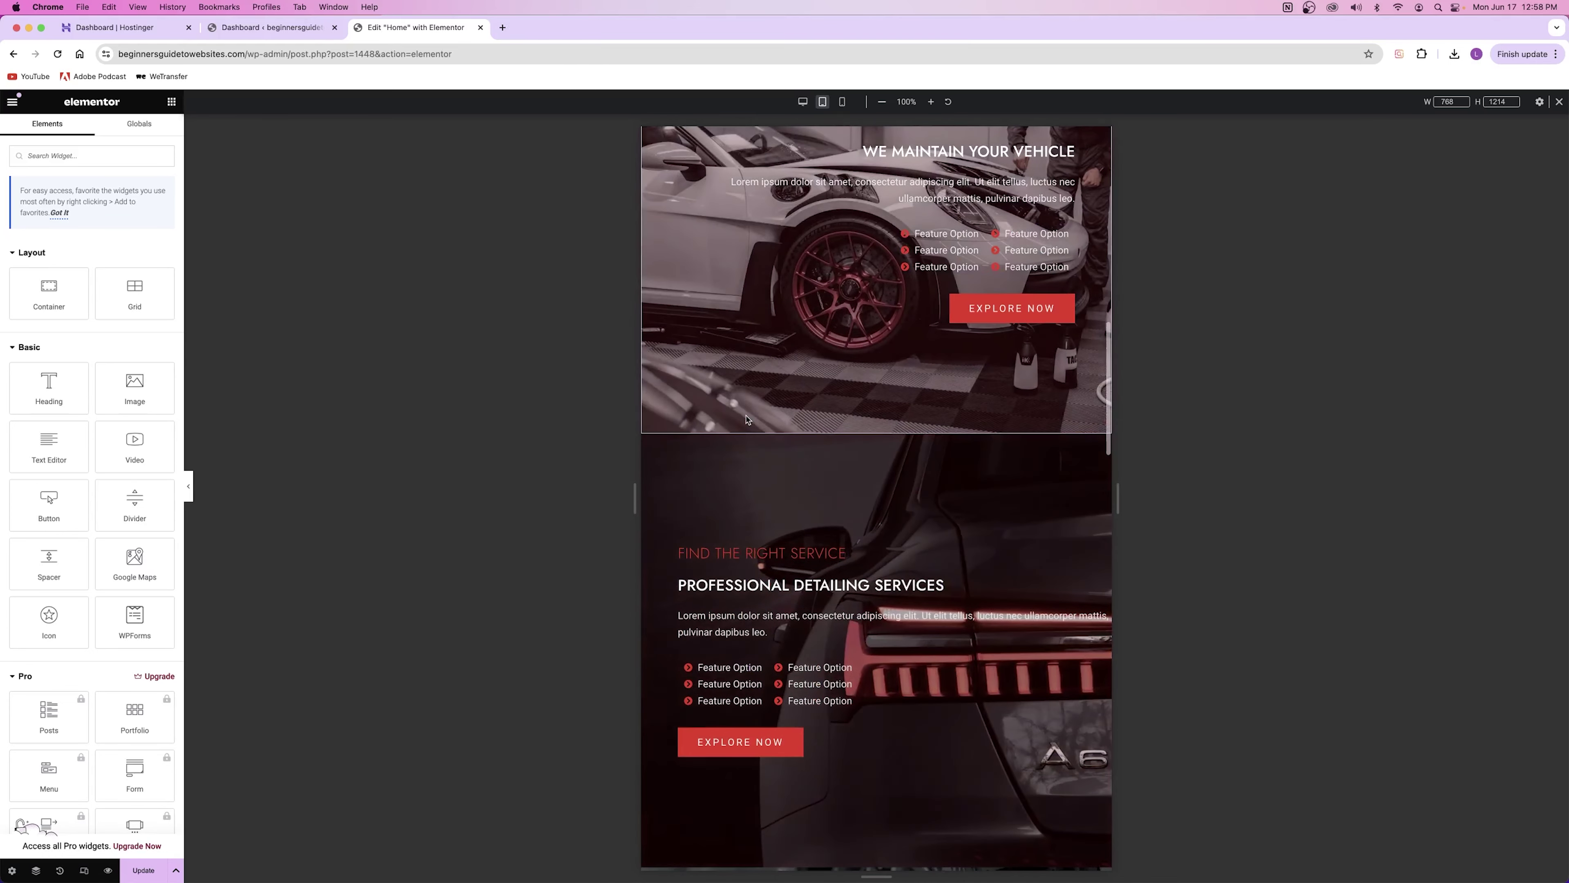
{"action": "key", "text": "ctrl+z"}
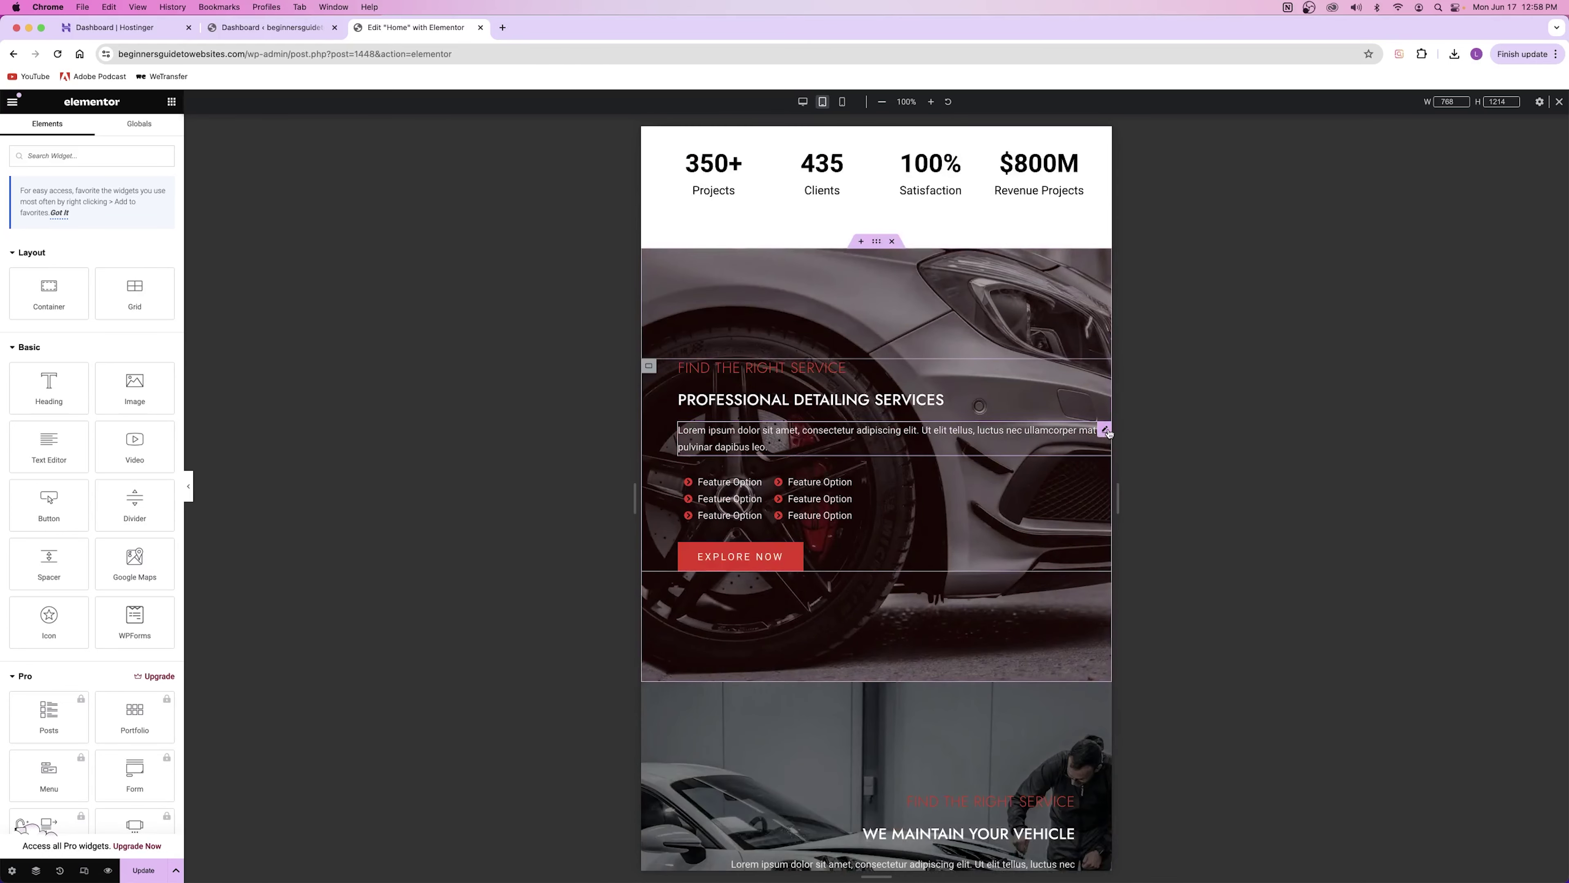
Unlink the detailing paragraph's padding and raise its right padding to about 73 px.
{"action": "left_click", "coordinate": [756, 428]}
{"action": "left_click", "coordinate": [150, 133]}
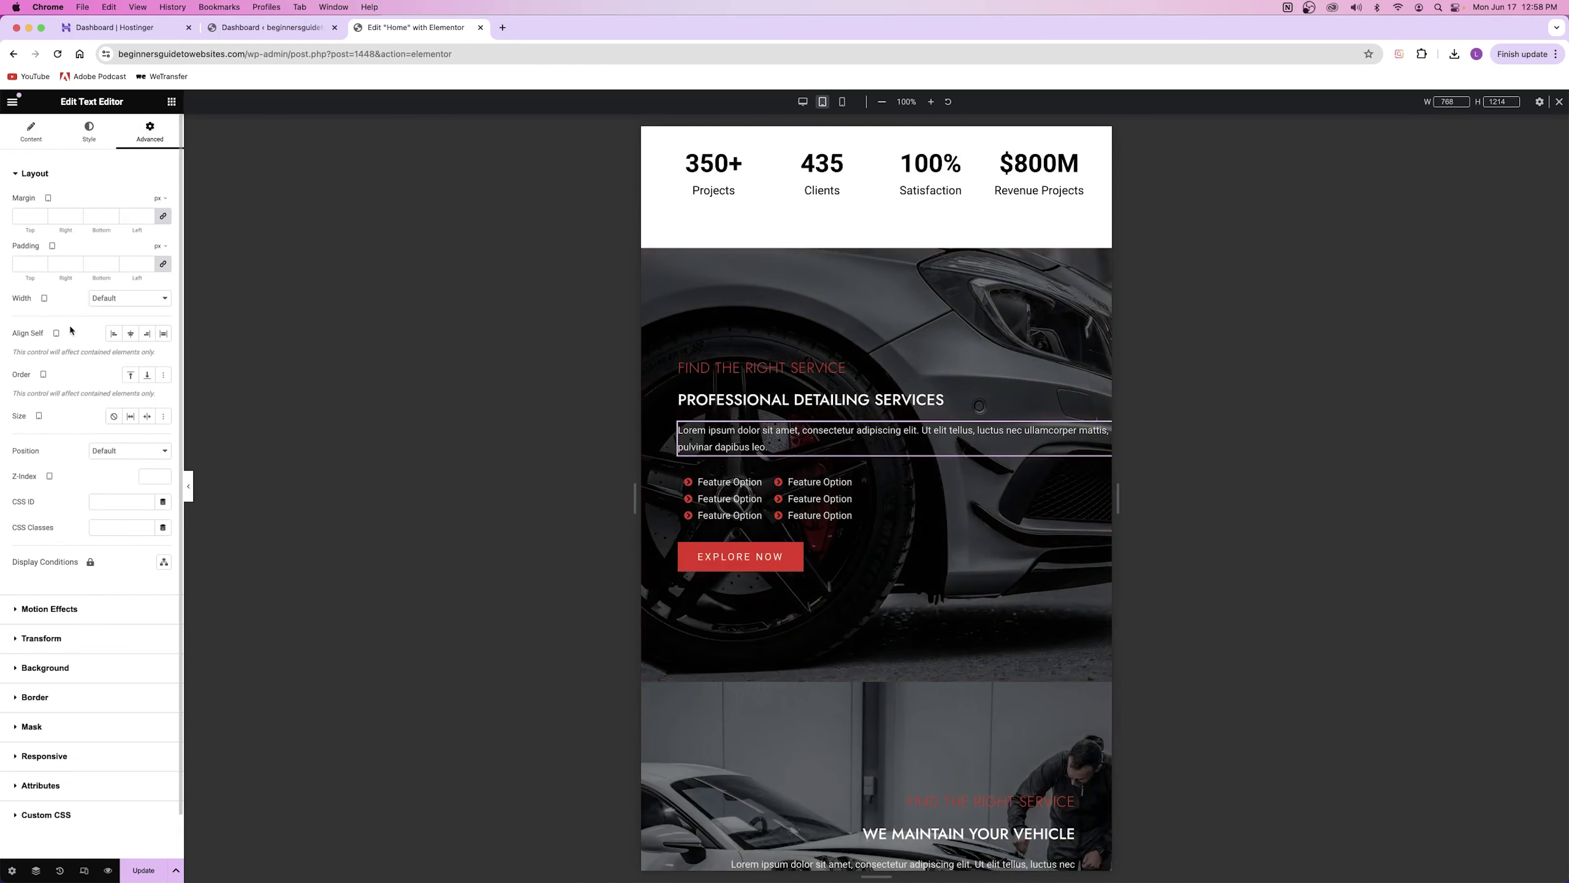
{"action": "left_click", "coordinate": [163, 266]}
{"action": "left_click_drag", "start_coordinate": [86, 278], "coordinate": [835, 468]}
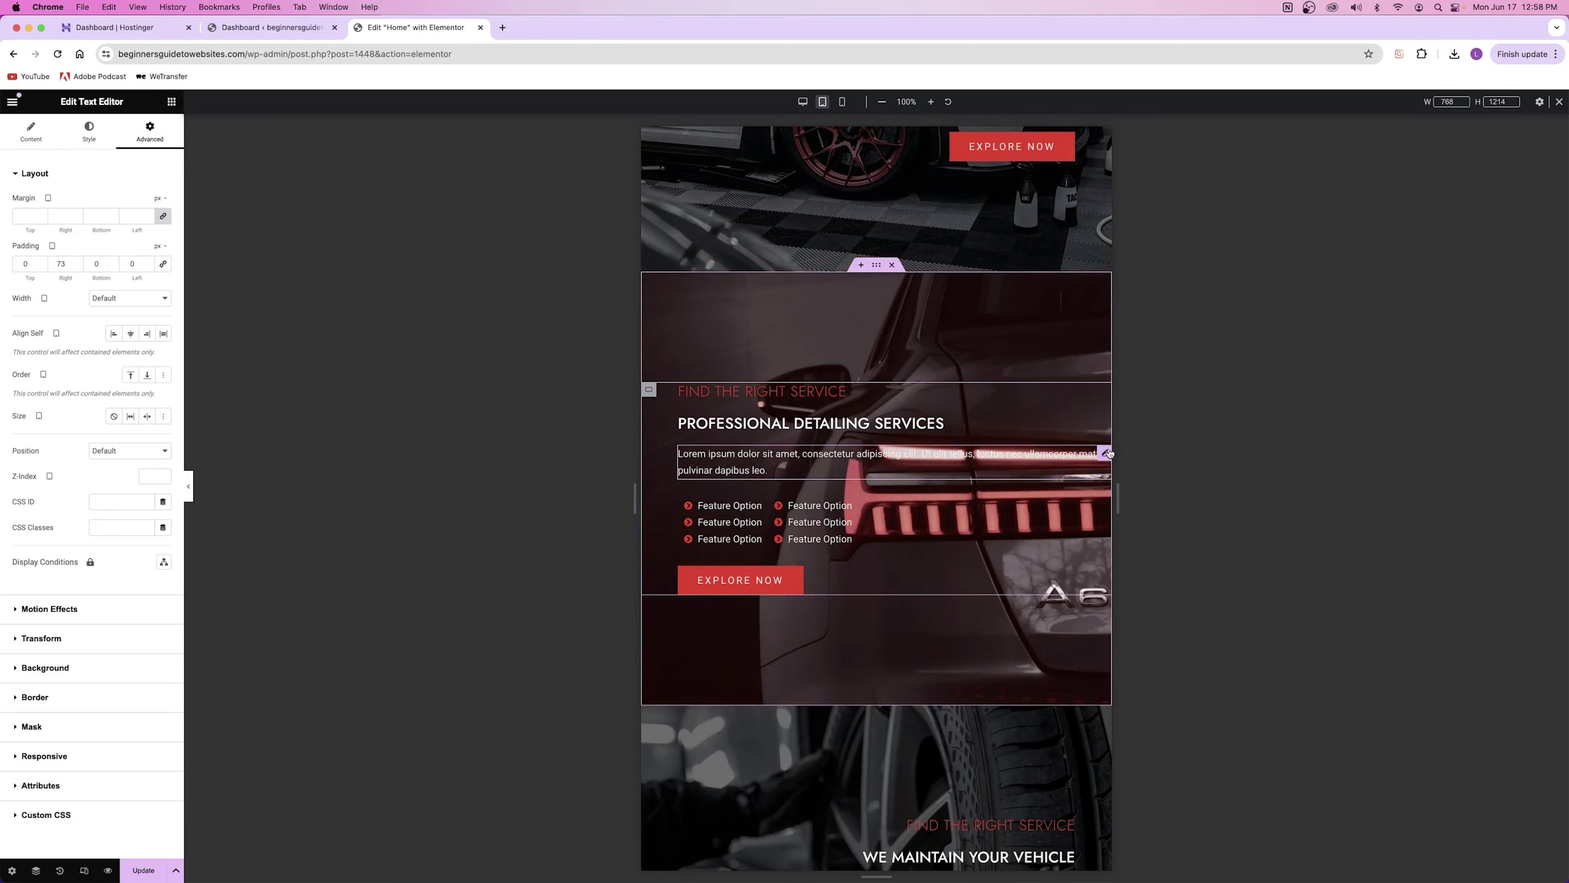
{"action": "left_click", "coordinate": [1109, 453]}
{"action": "left_click", "coordinate": [150, 132]}
{"action": "scroll", "coordinate": [772, 521], "scroll_direction": "down", "scroll_amount": 6}
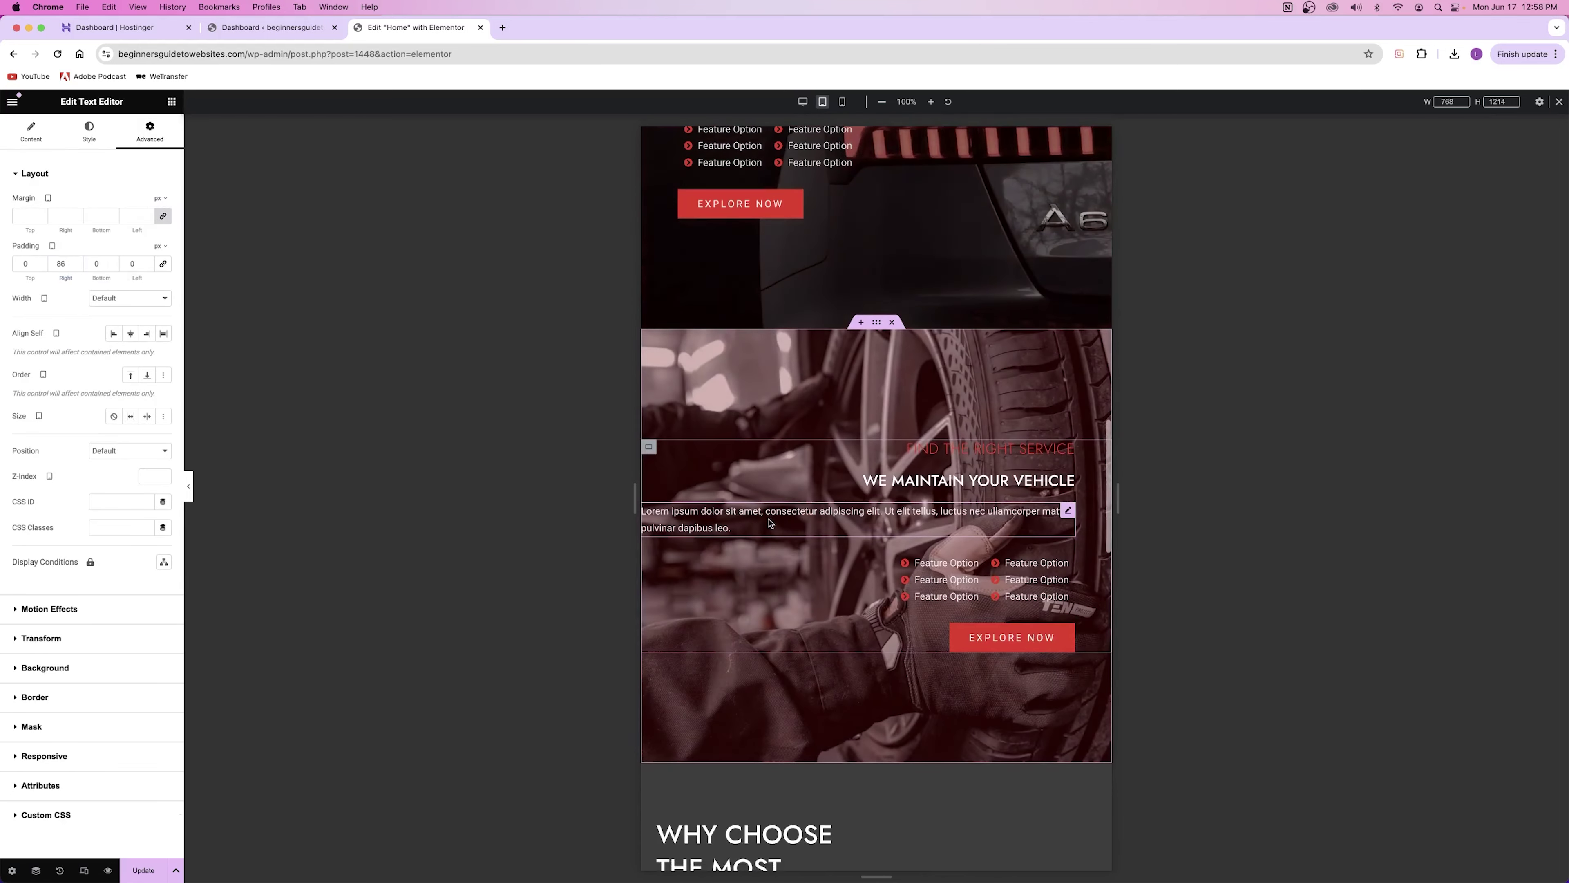
Give the tyre-section paragraph 145 px left padding and save the page with Cmd+S.
{"action": "left_click", "coordinate": [819, 522]}
{"action": "left_click", "coordinate": [150, 133]}
{"action": "left_click", "coordinate": [163, 264]}
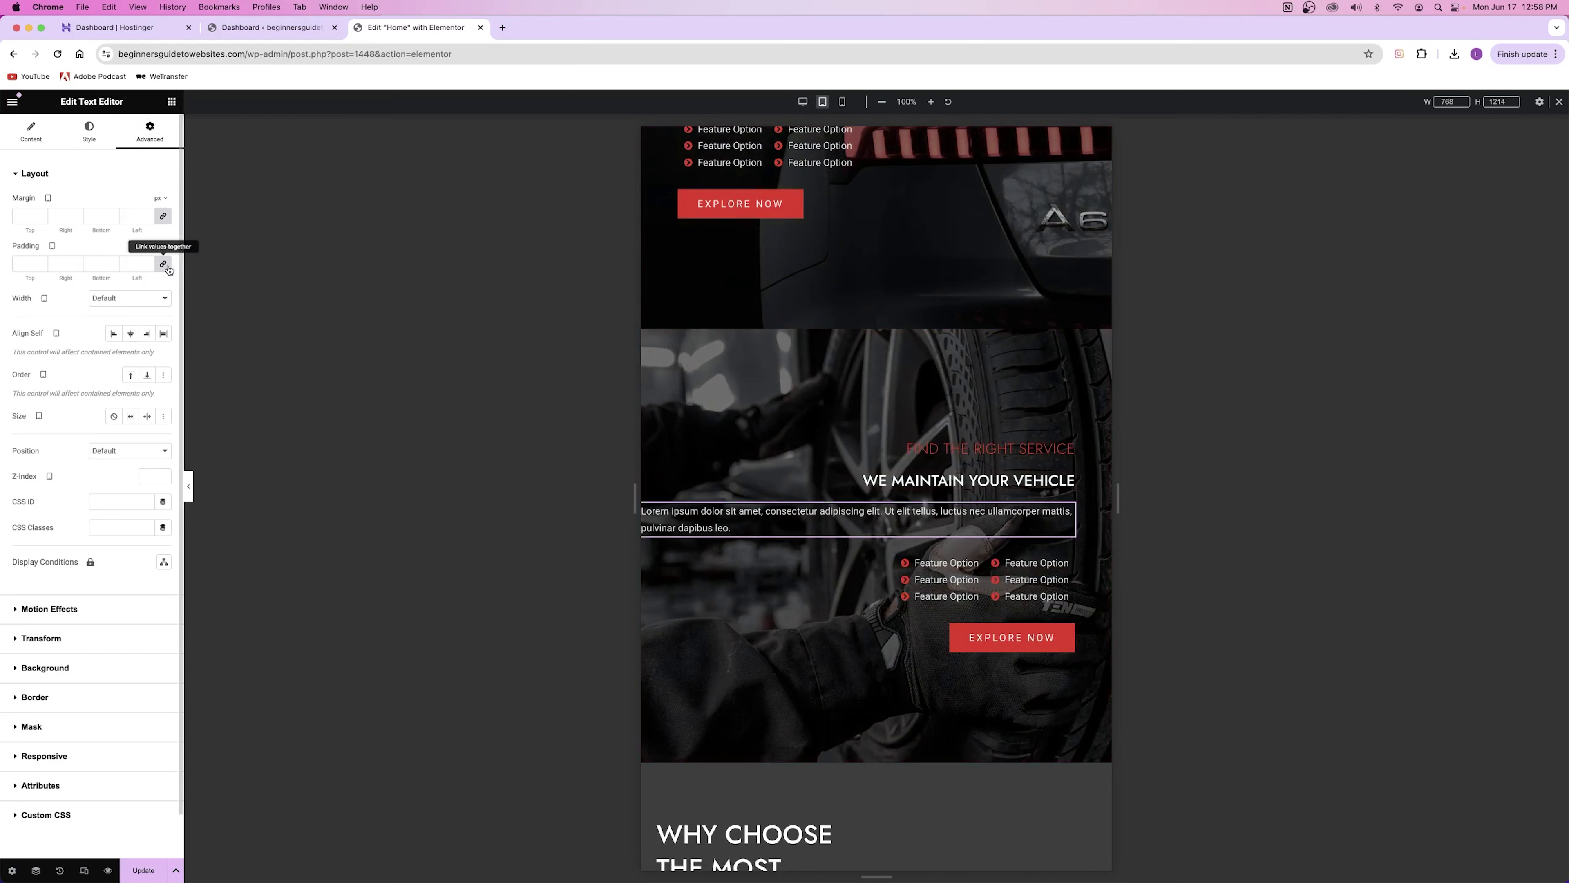
{"action": "left_click_drag", "start_coordinate": [102, 278], "coordinate": [231, 280]}
{"action": "scroll", "coordinate": [790, 436], "scroll_direction": "up", "scroll_amount": 5}
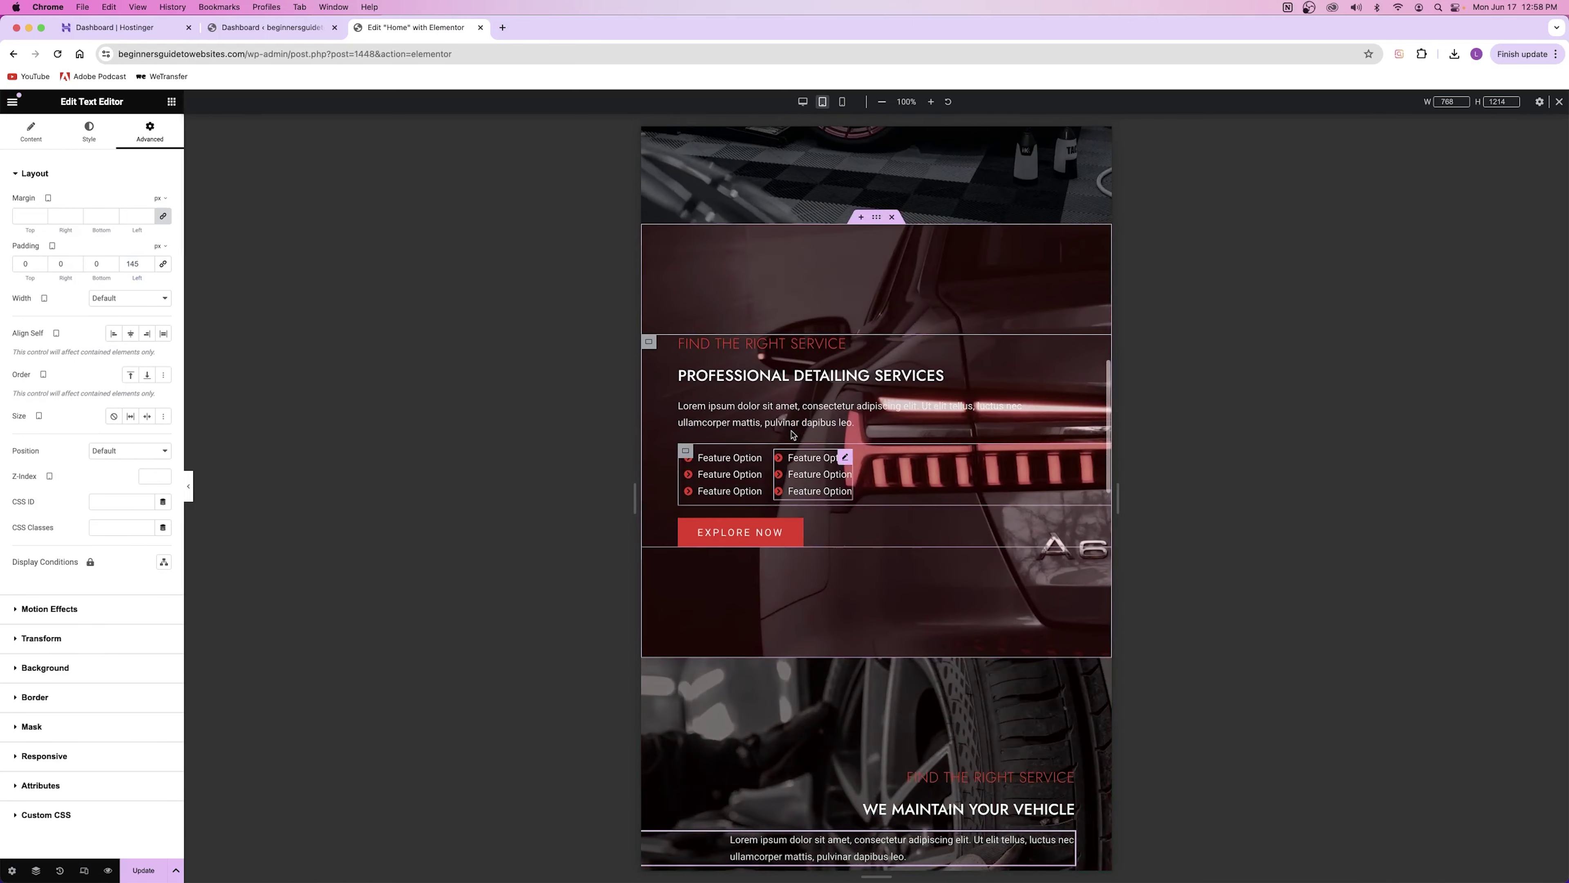
{"action": "scroll", "coordinate": [784, 437], "scroll_direction": "down", "scroll_amount": 6}
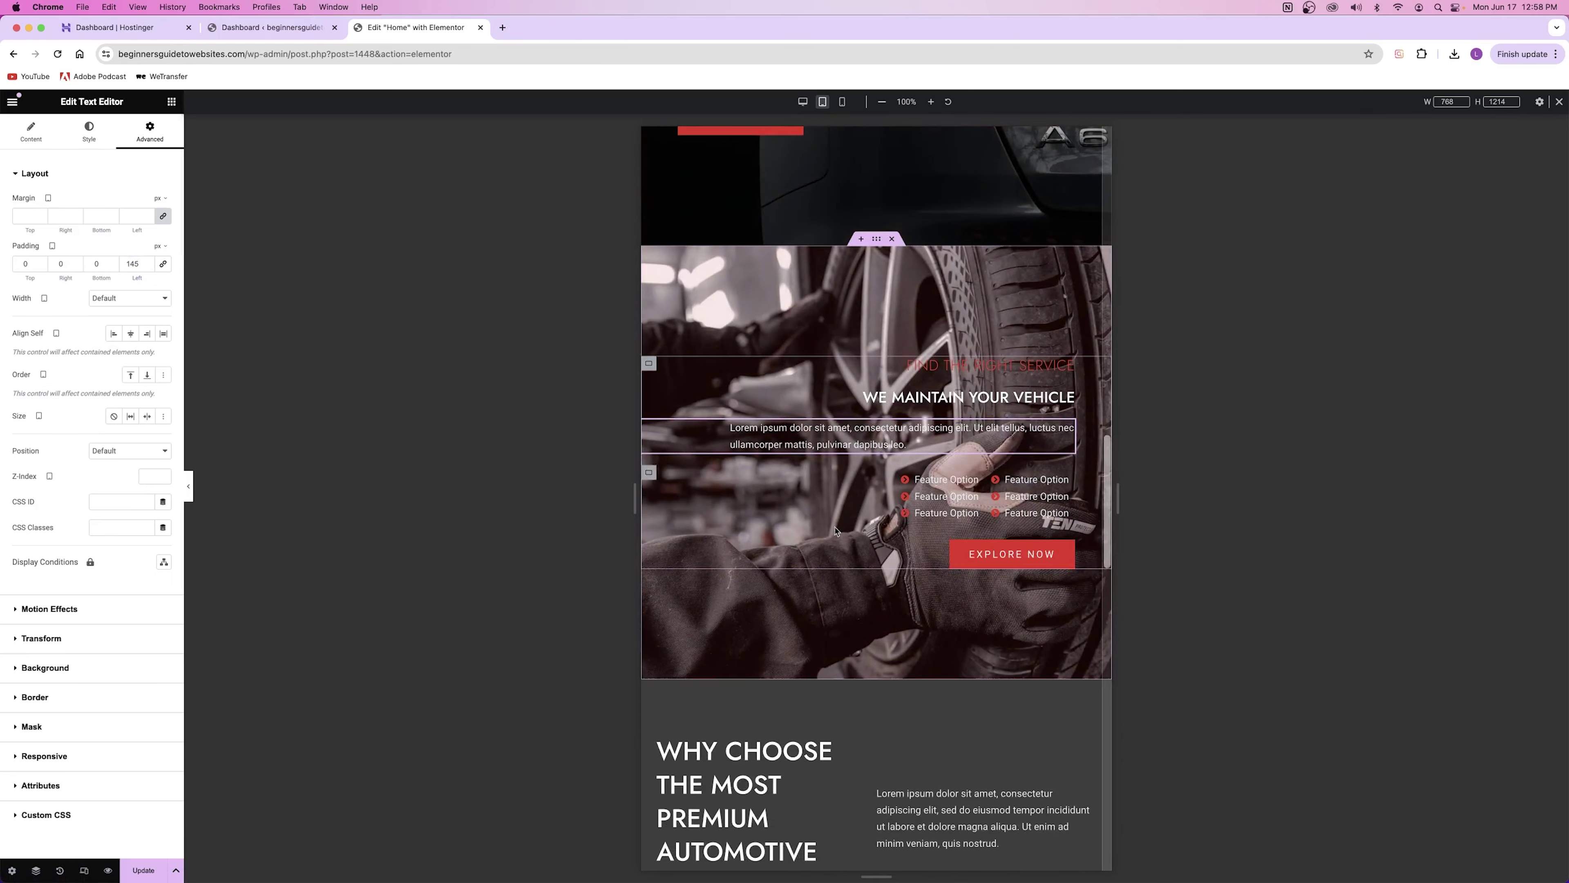
{"action": "key", "text": "super+s"}
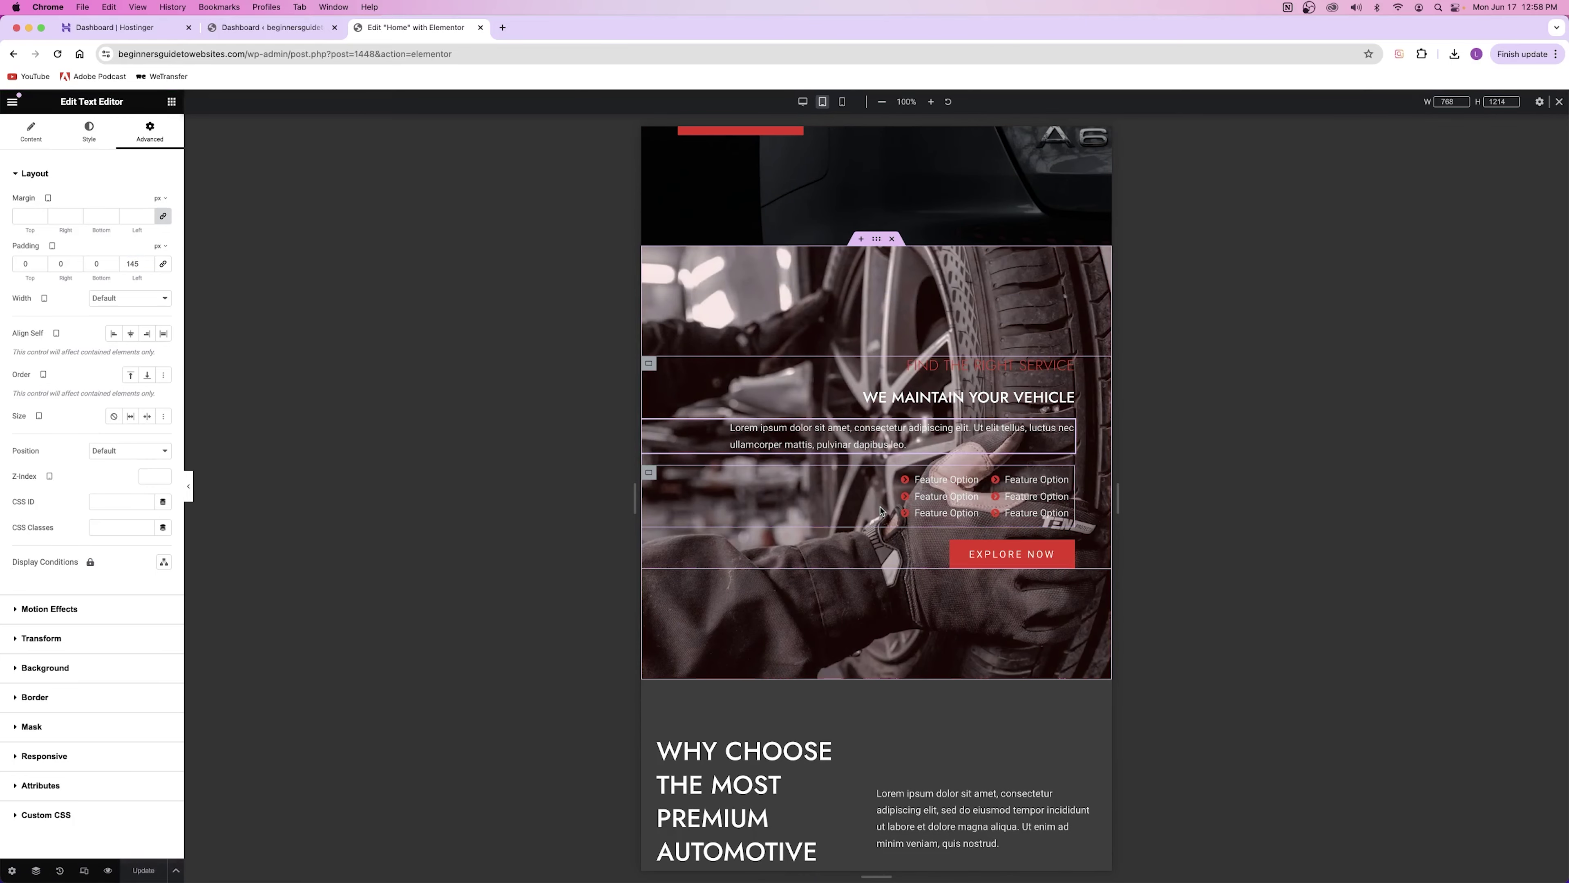
{"action": "scroll", "coordinate": [850, 307], "scroll_direction": "down", "scroll_amount": 3}
{"action": "scroll", "coordinate": [849, 309], "scroll_direction": "down", "scroll_amount": 5}
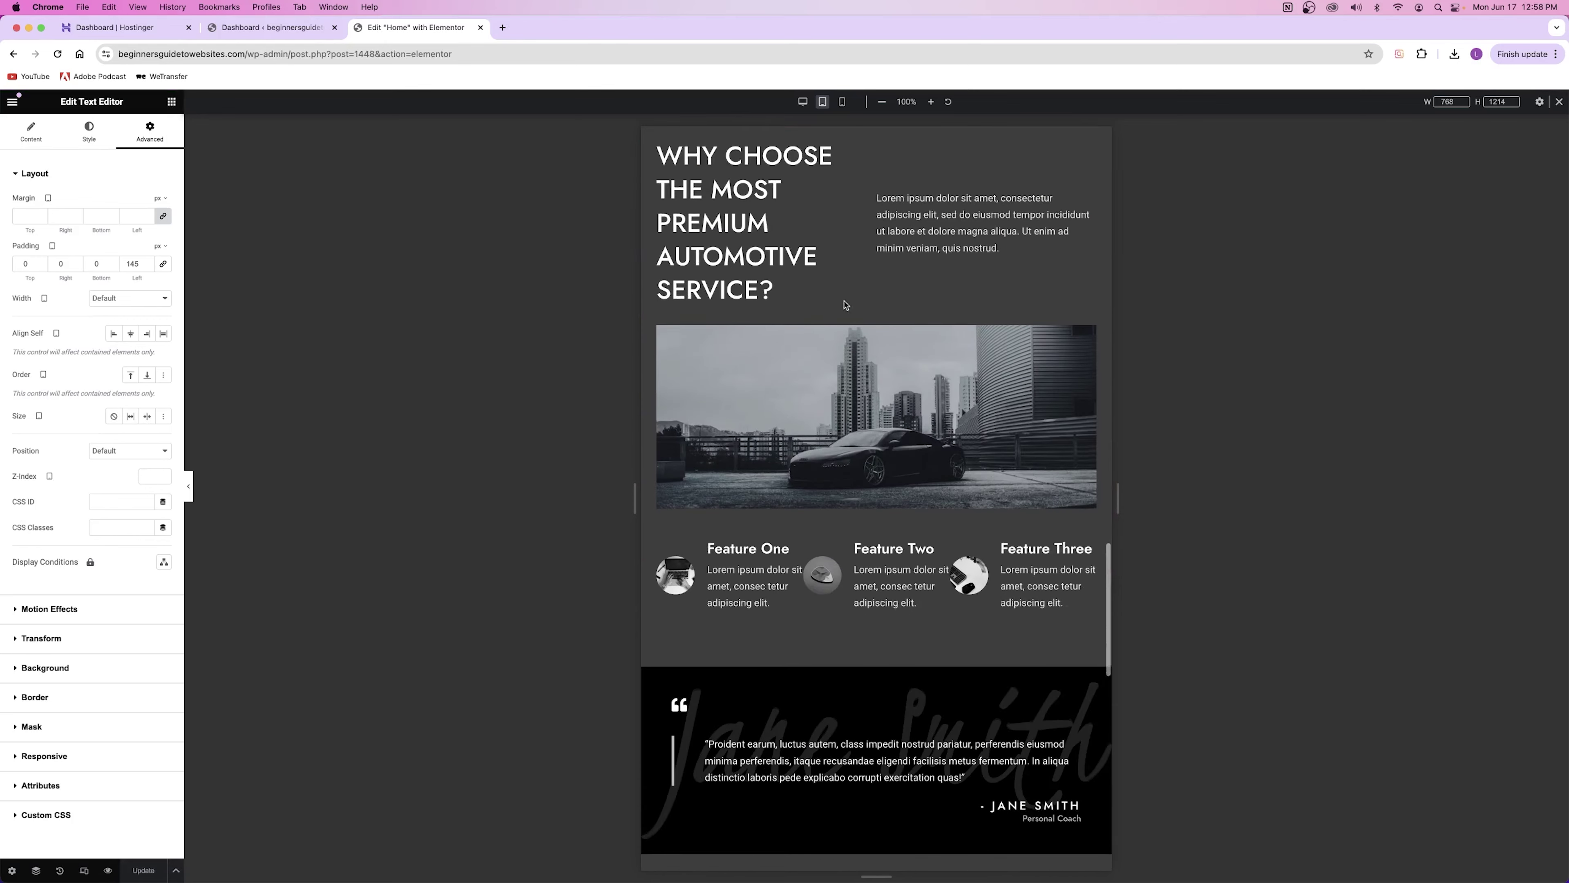
{"action": "scroll", "coordinate": [840, 306], "scroll_direction": "up", "scroll_amount": 2}
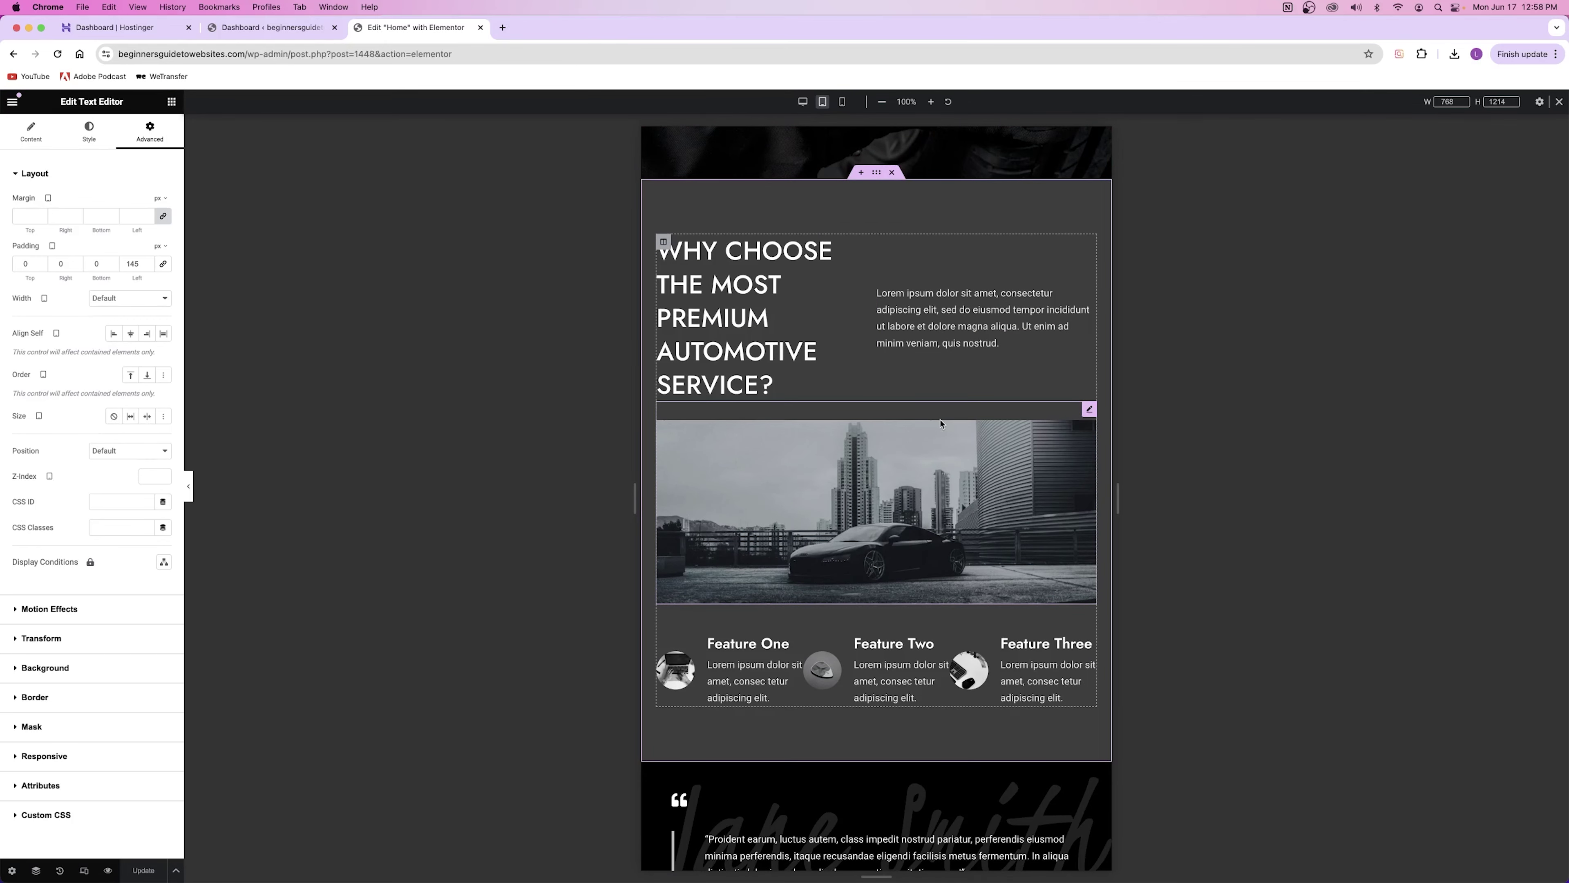
Reduce the 'Why choose the most premium automotive service?' heading's typography size from 42 to 29.
{"action": "left_click", "coordinate": [761, 374]}
{"action": "left_click", "coordinate": [104, 137]}
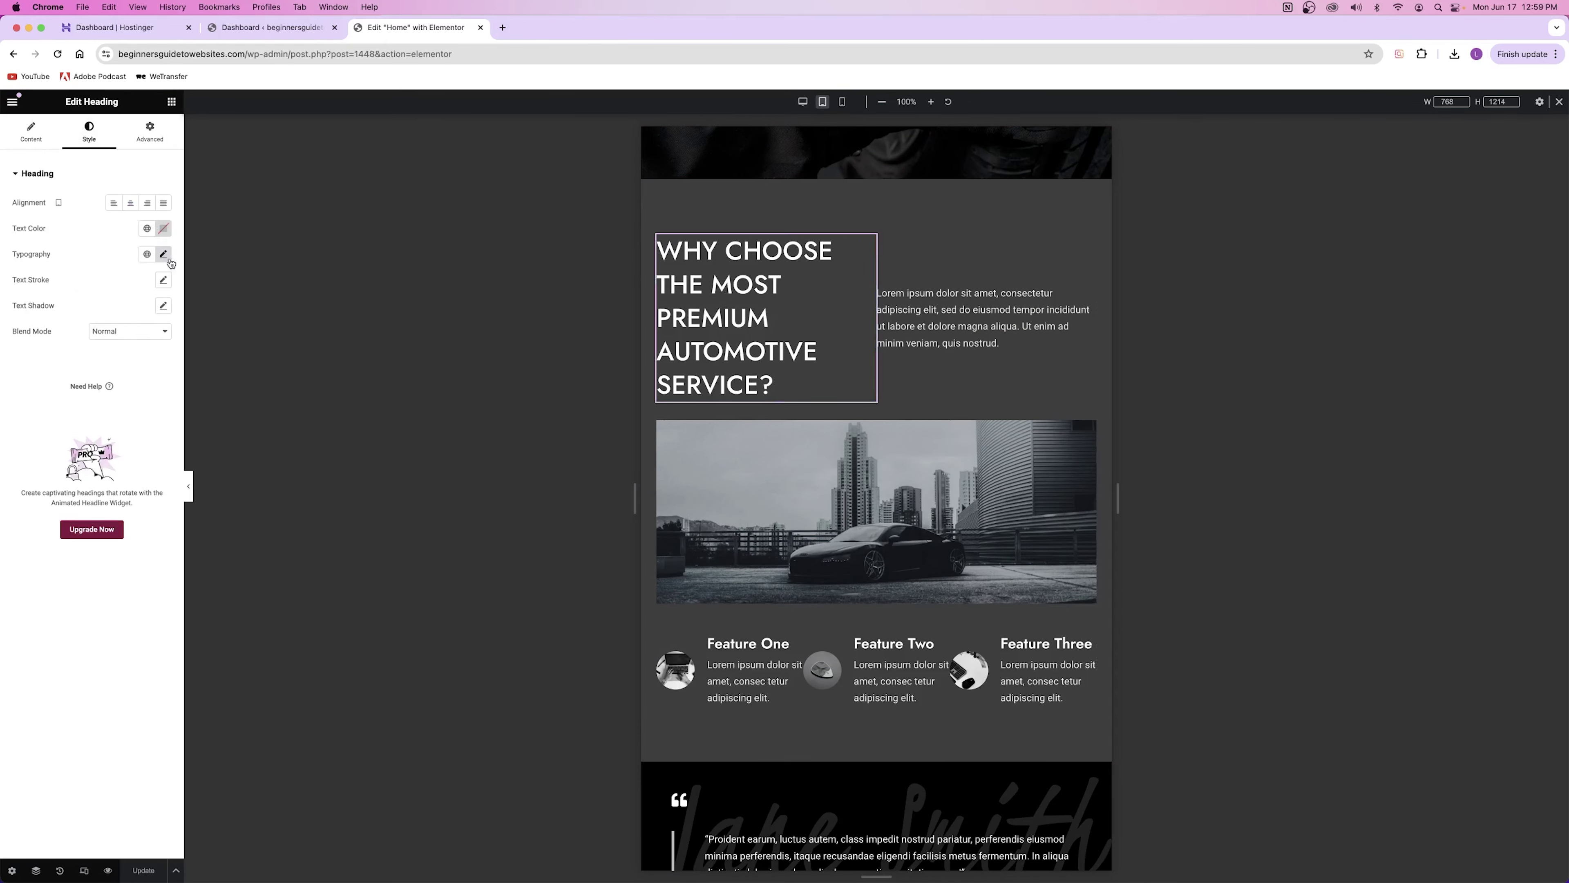
{"action": "left_click", "coordinate": [162, 255]}
{"action": "left_click_drag", "start_coordinate": [40, 352], "coordinate": [36, 352]}
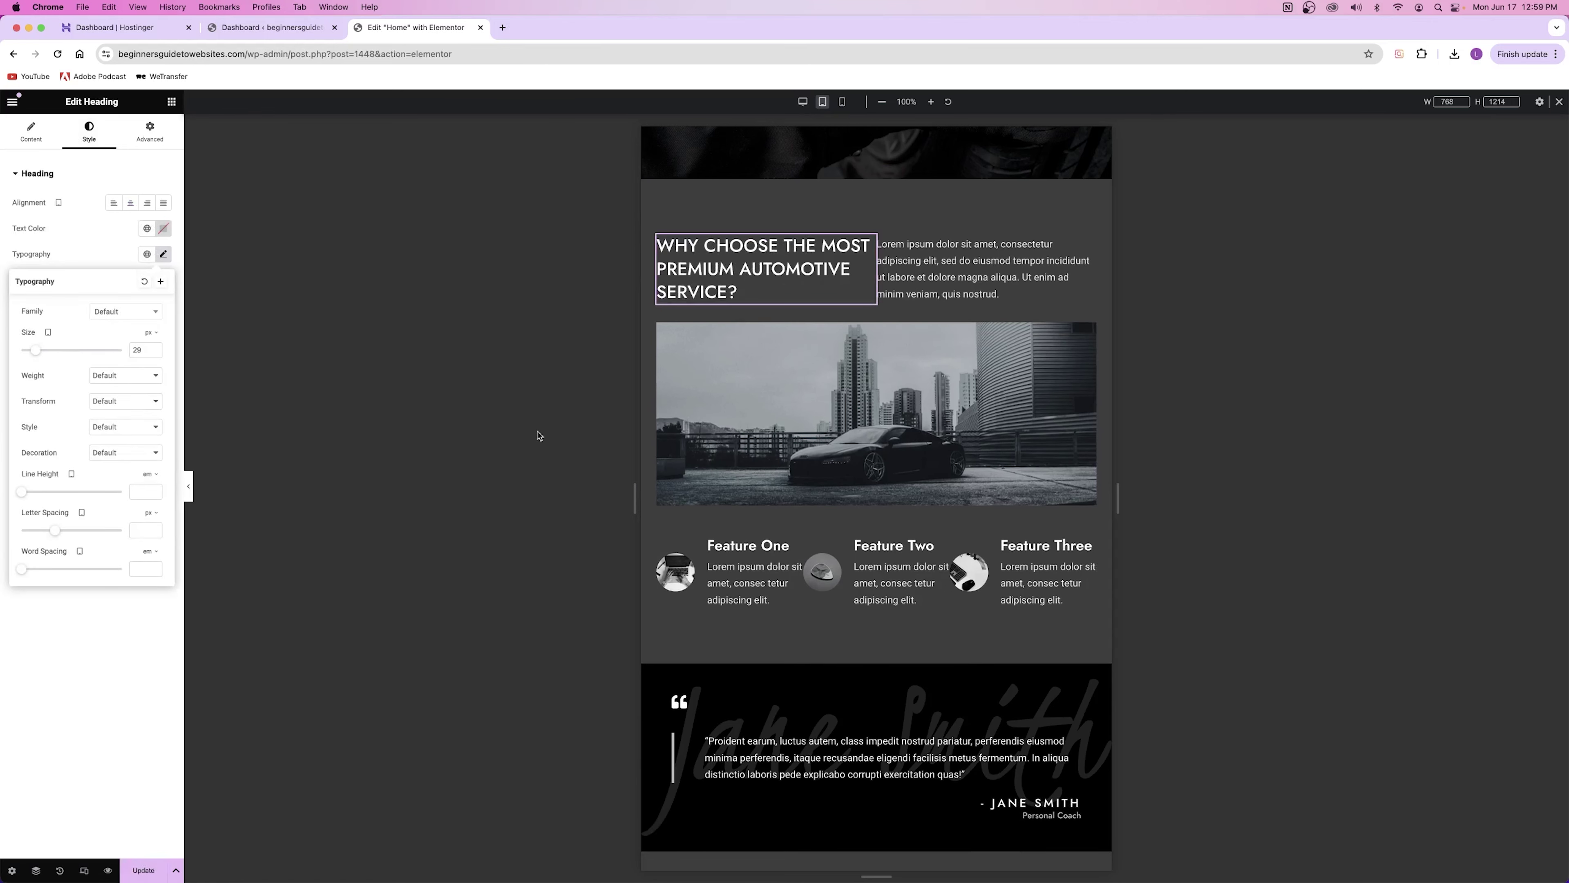
{"action": "left_click", "coordinate": [228, 796]}
{"action": "scroll", "coordinate": [803, 371], "scroll_direction": "down", "scroll_amount": 8}
{"action": "scroll", "coordinate": [802, 333], "scroll_direction": "up", "scroll_amount": 1}
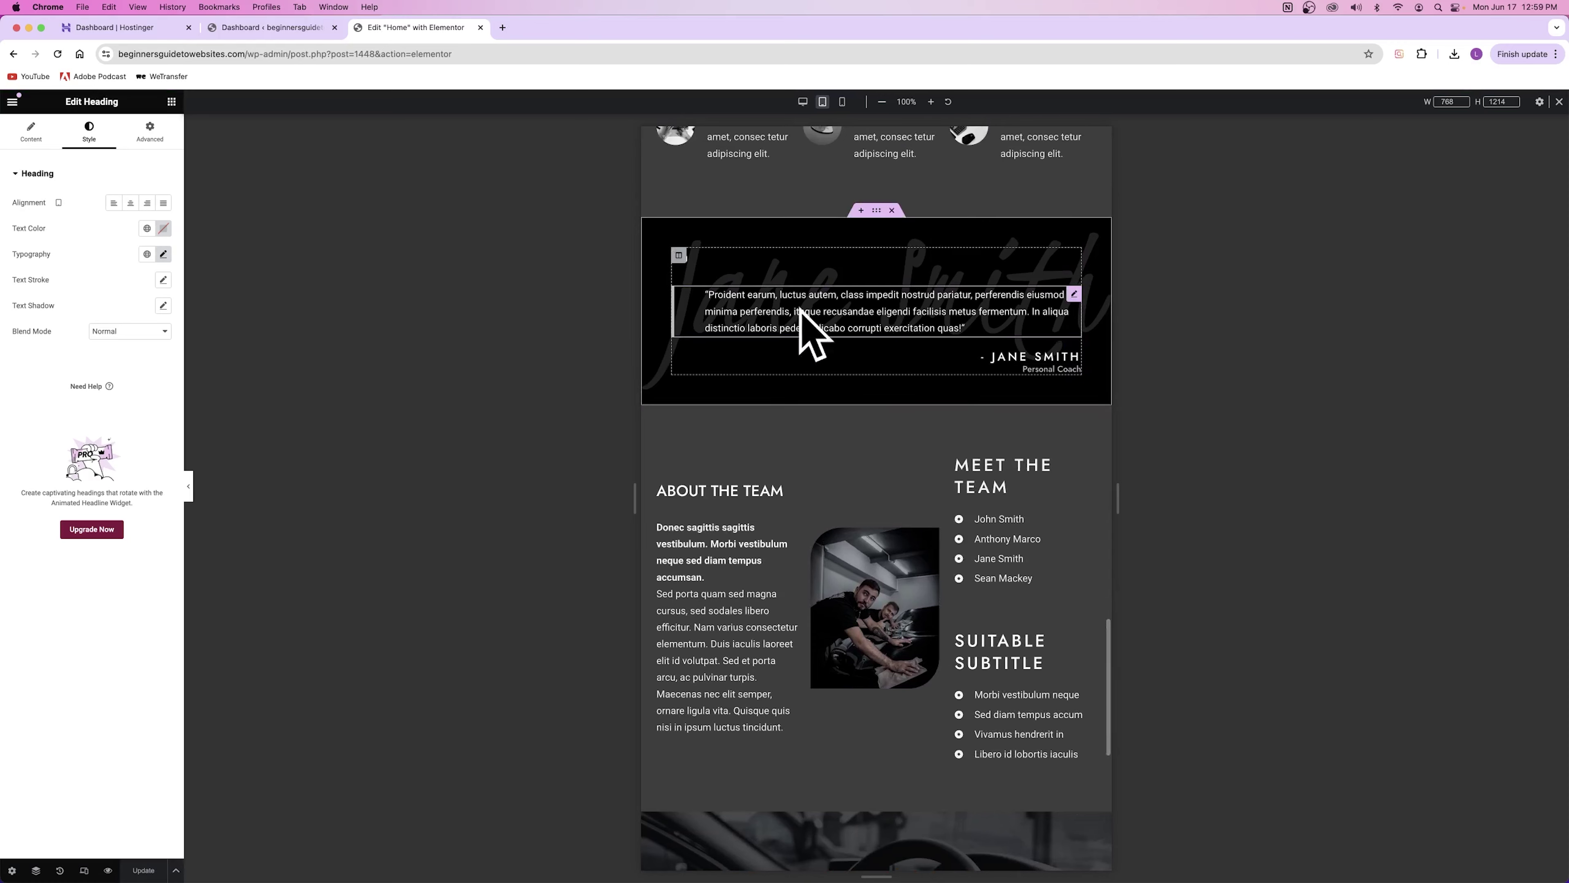
{"action": "scroll", "coordinate": [802, 333], "scroll_direction": "down", "scroll_amount": 2}
{"action": "scroll", "coordinate": [783, 437], "scroll_direction": "down", "scroll_amount": 1}
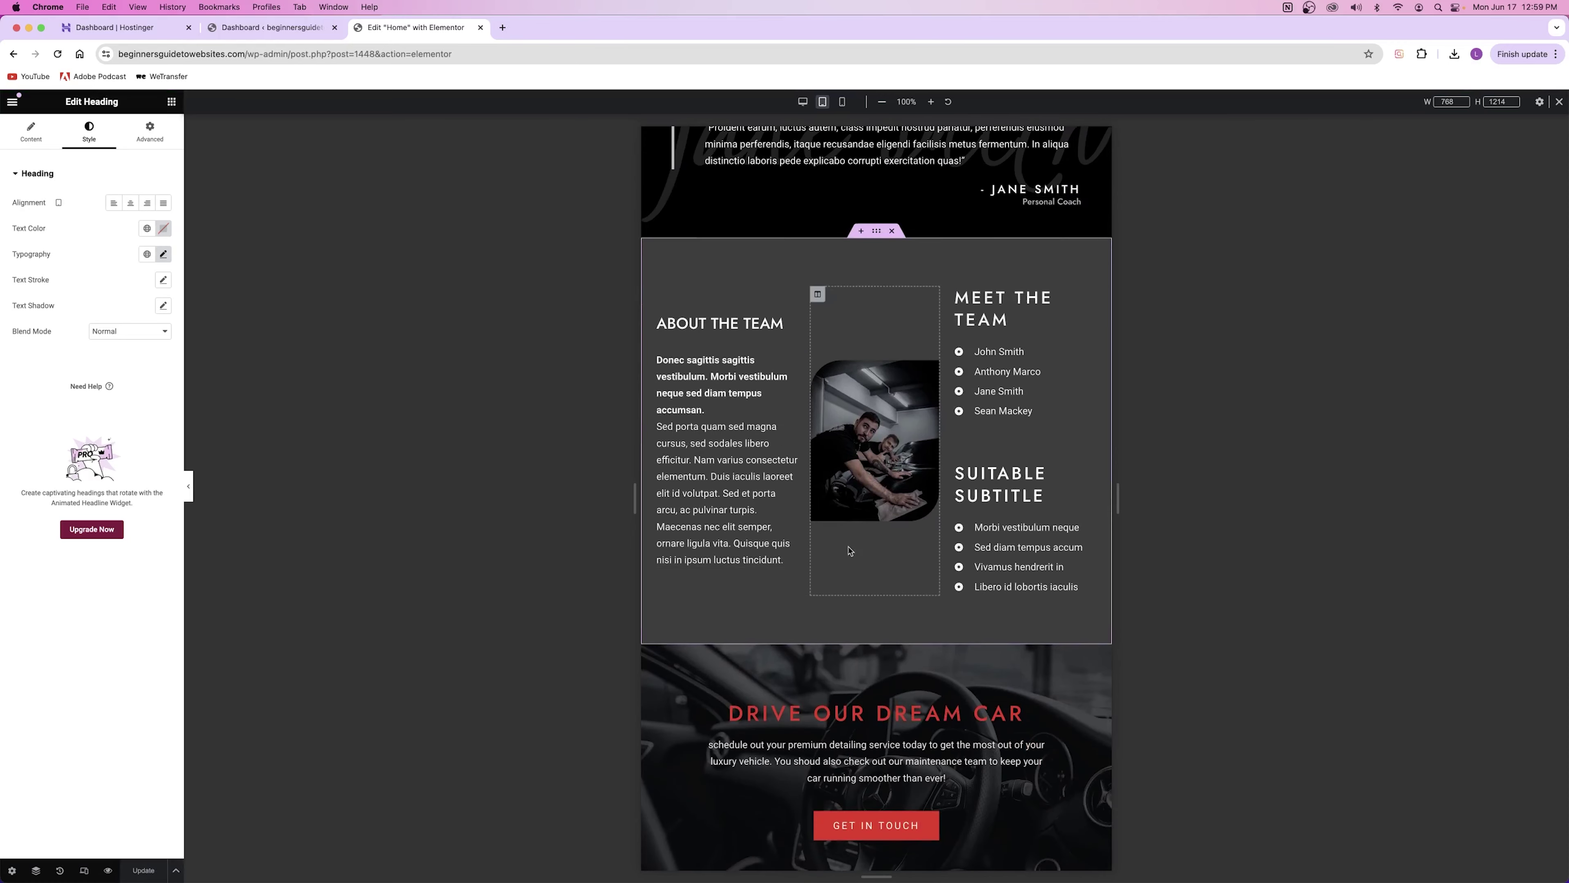
{"action": "scroll", "coordinate": [850, 428], "scroll_direction": "up", "scroll_amount": 5}
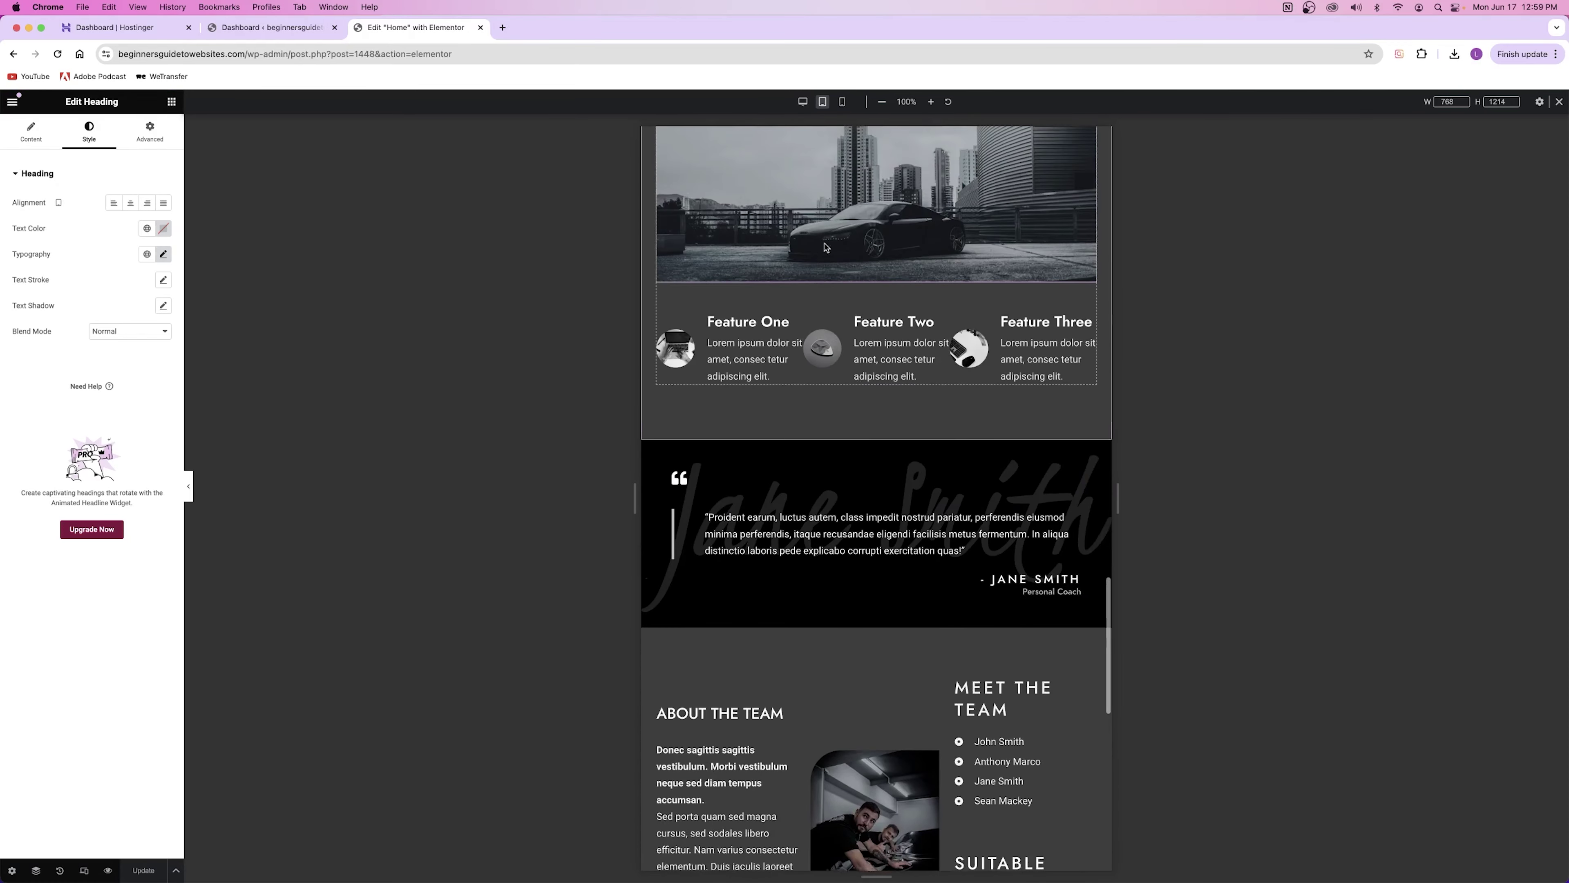
{"action": "scroll", "coordinate": [826, 247], "scroll_direction": "down", "scroll_amount": 10}
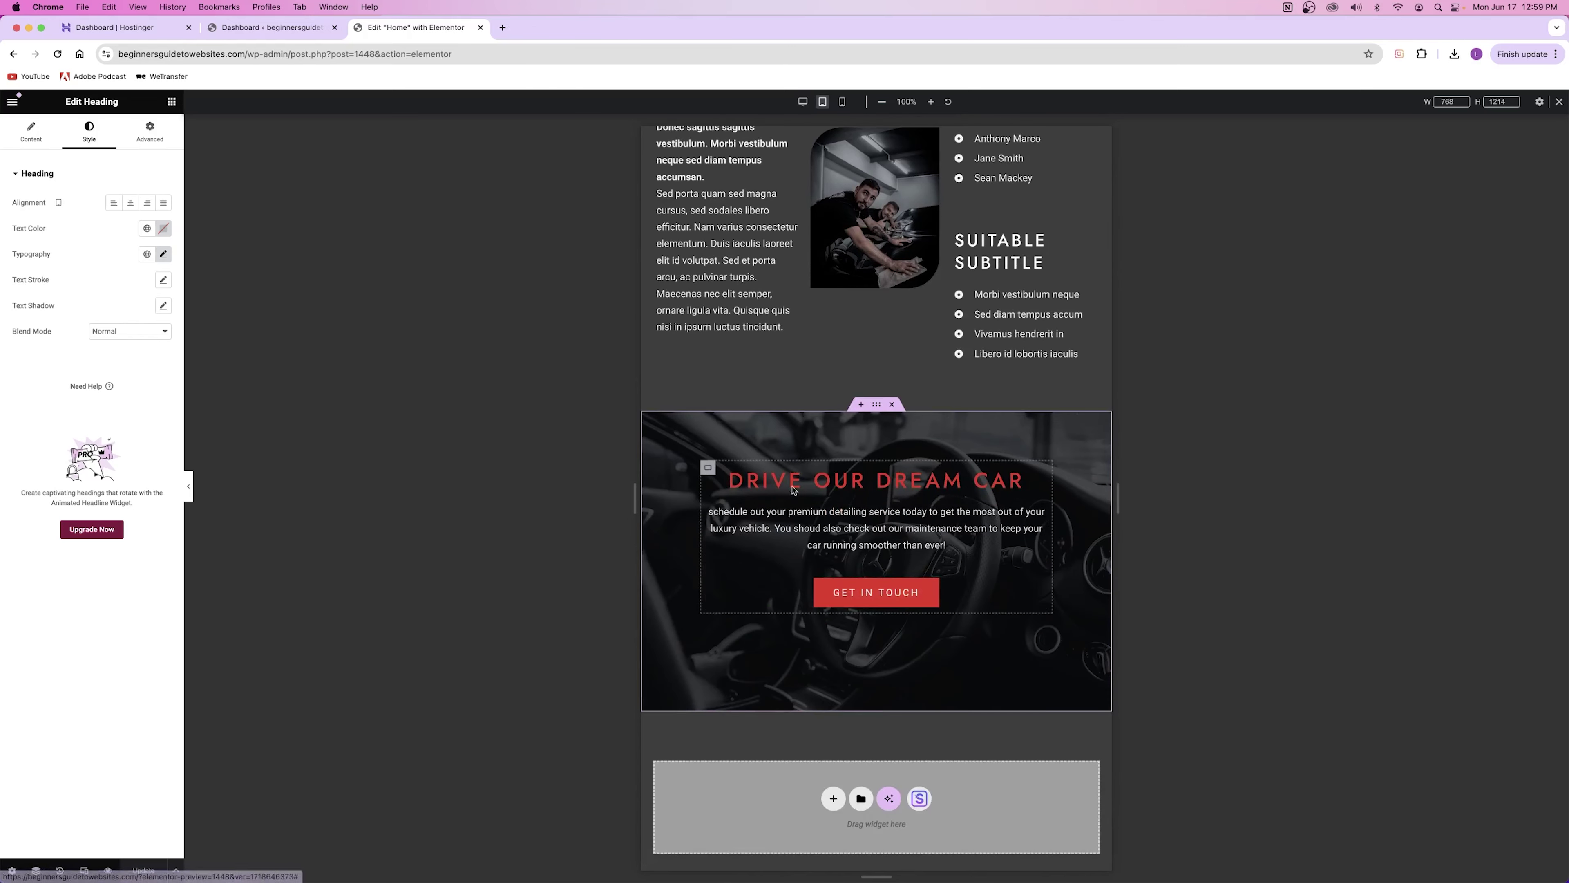
Give the tablet Drive Our Dream Car container 0 margins and 90 top, 80 bottom padding.
{"action": "right_click", "coordinate": [793, 441]}
{"action": "left_click", "coordinate": [809, 446]}
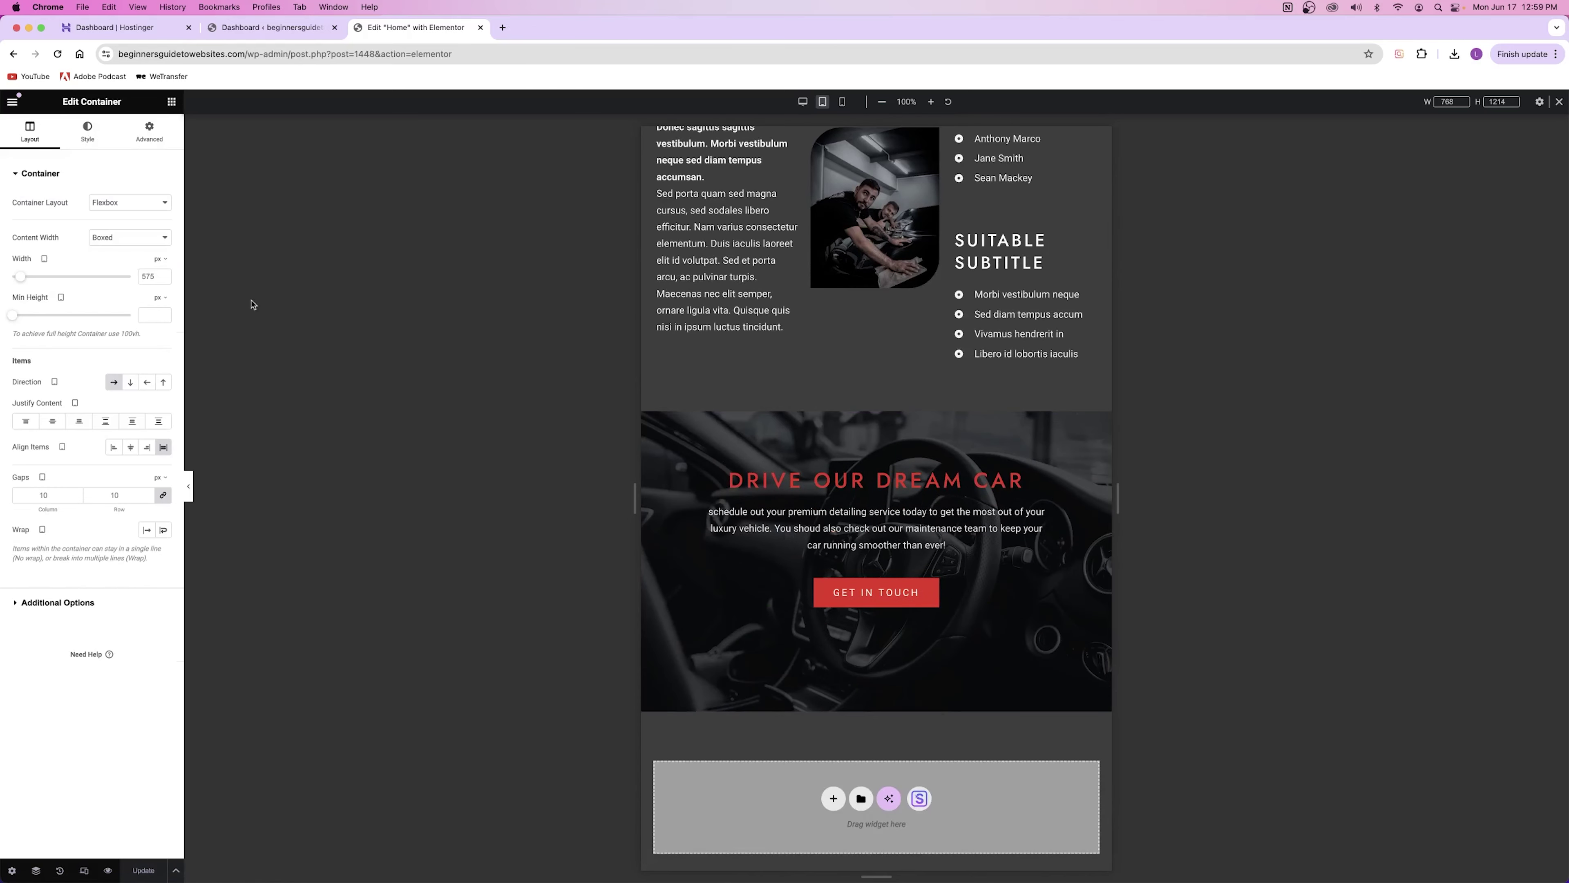
{"action": "left_click", "coordinate": [143, 142]}
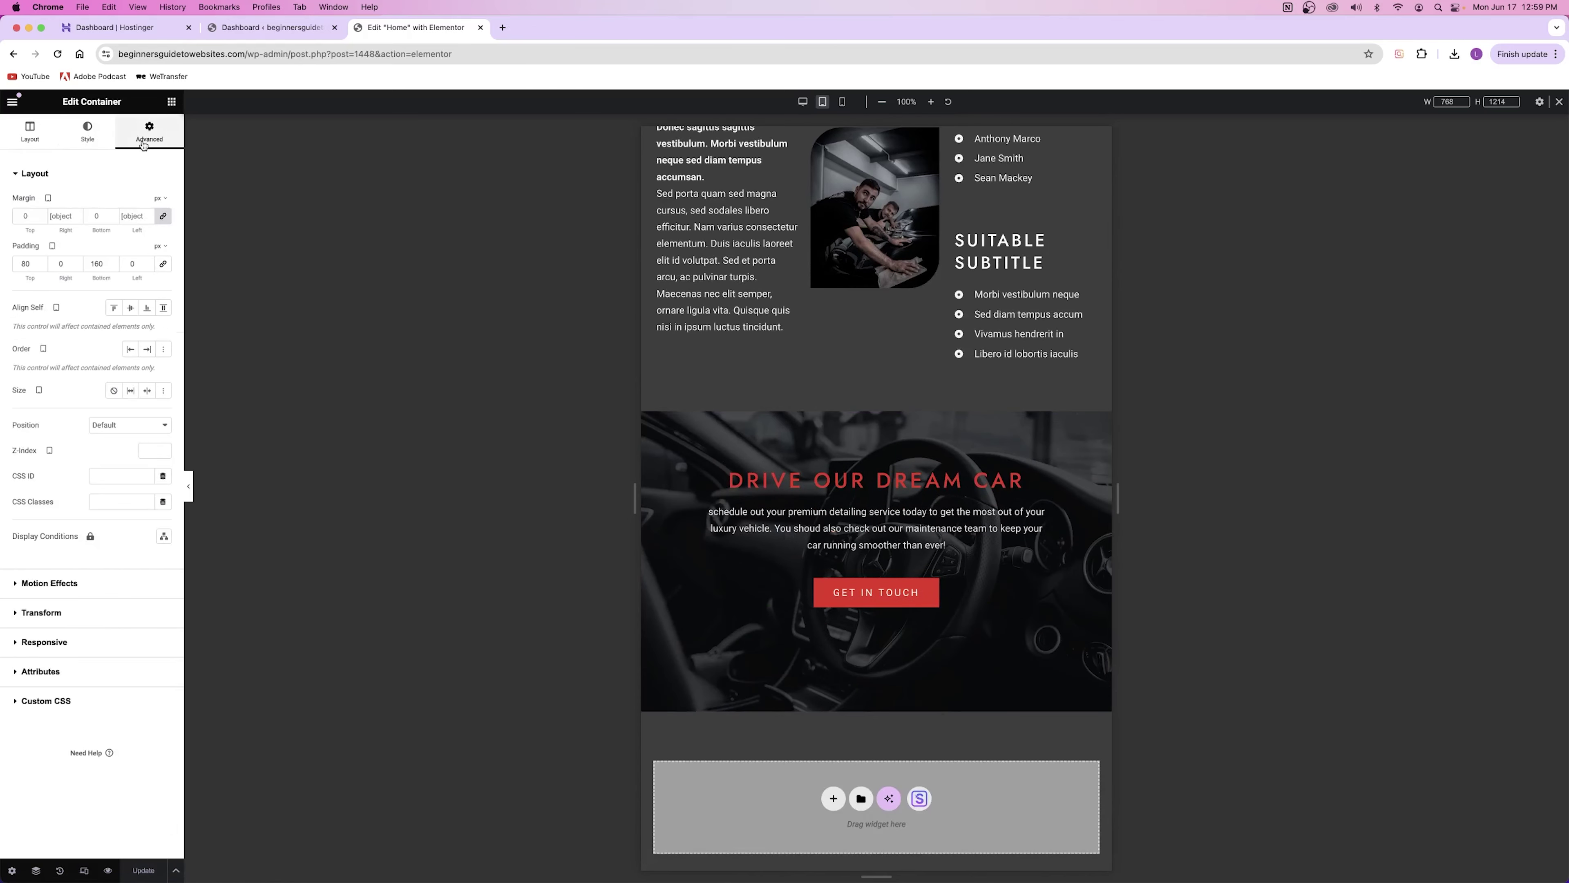
{"action": "left_click", "coordinate": [163, 216]}
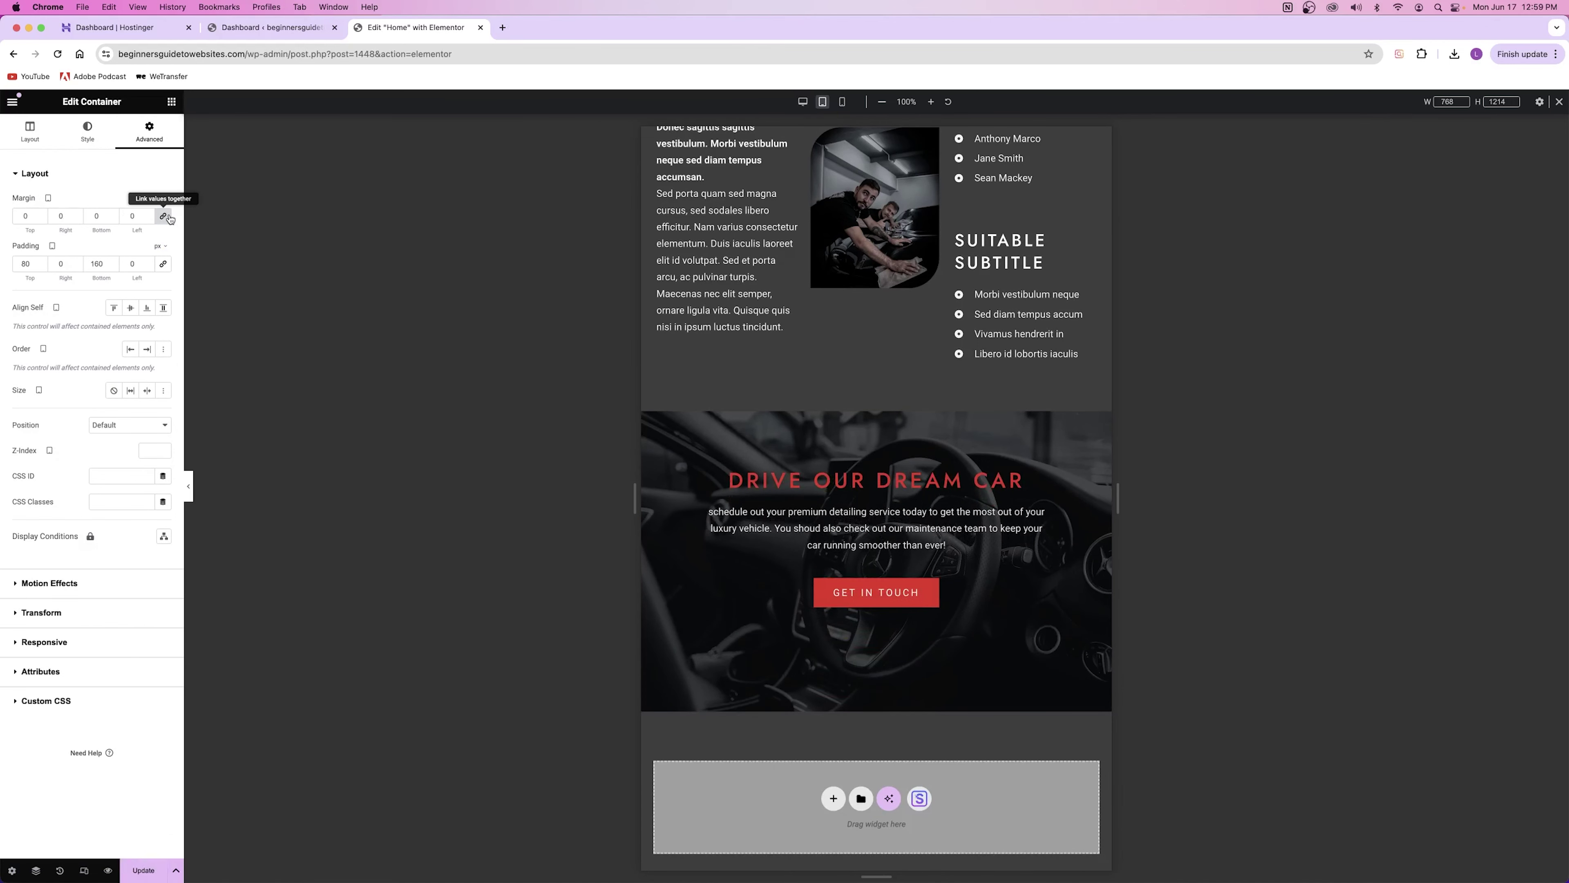
{"action": "left_click_drag", "start_coordinate": [26, 270], "coordinate": [191, 775]}
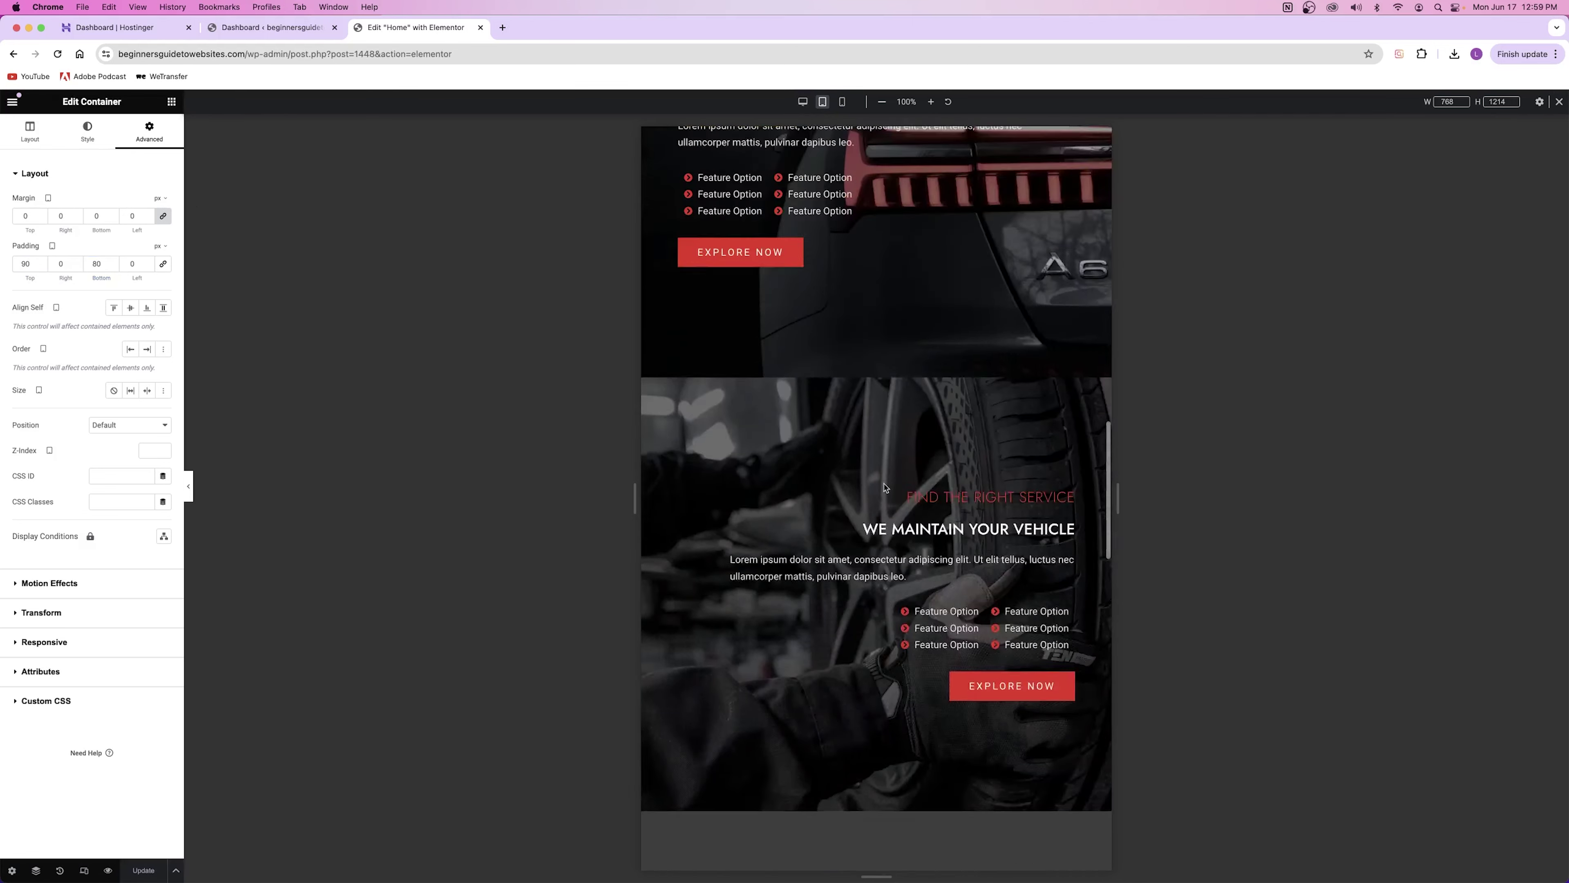
Preview the homepage at desktop and mobile widths, ending back on desktop.
{"action": "left_click", "coordinate": [804, 102]}
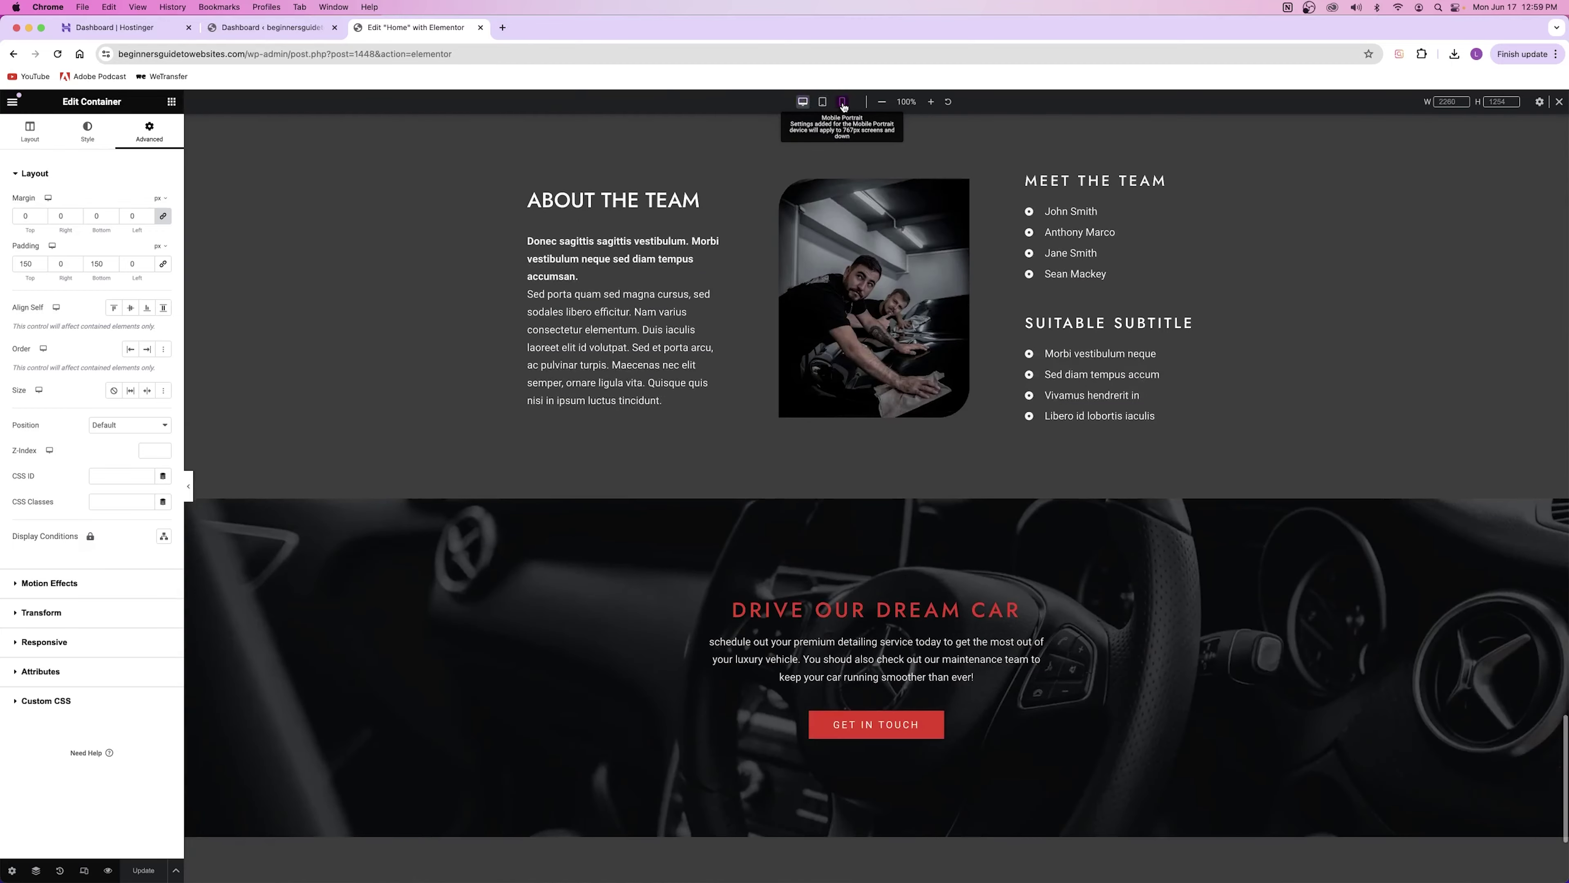
{"action": "left_click", "coordinate": [842, 103]}
{"action": "left_click", "coordinate": [802, 102]}
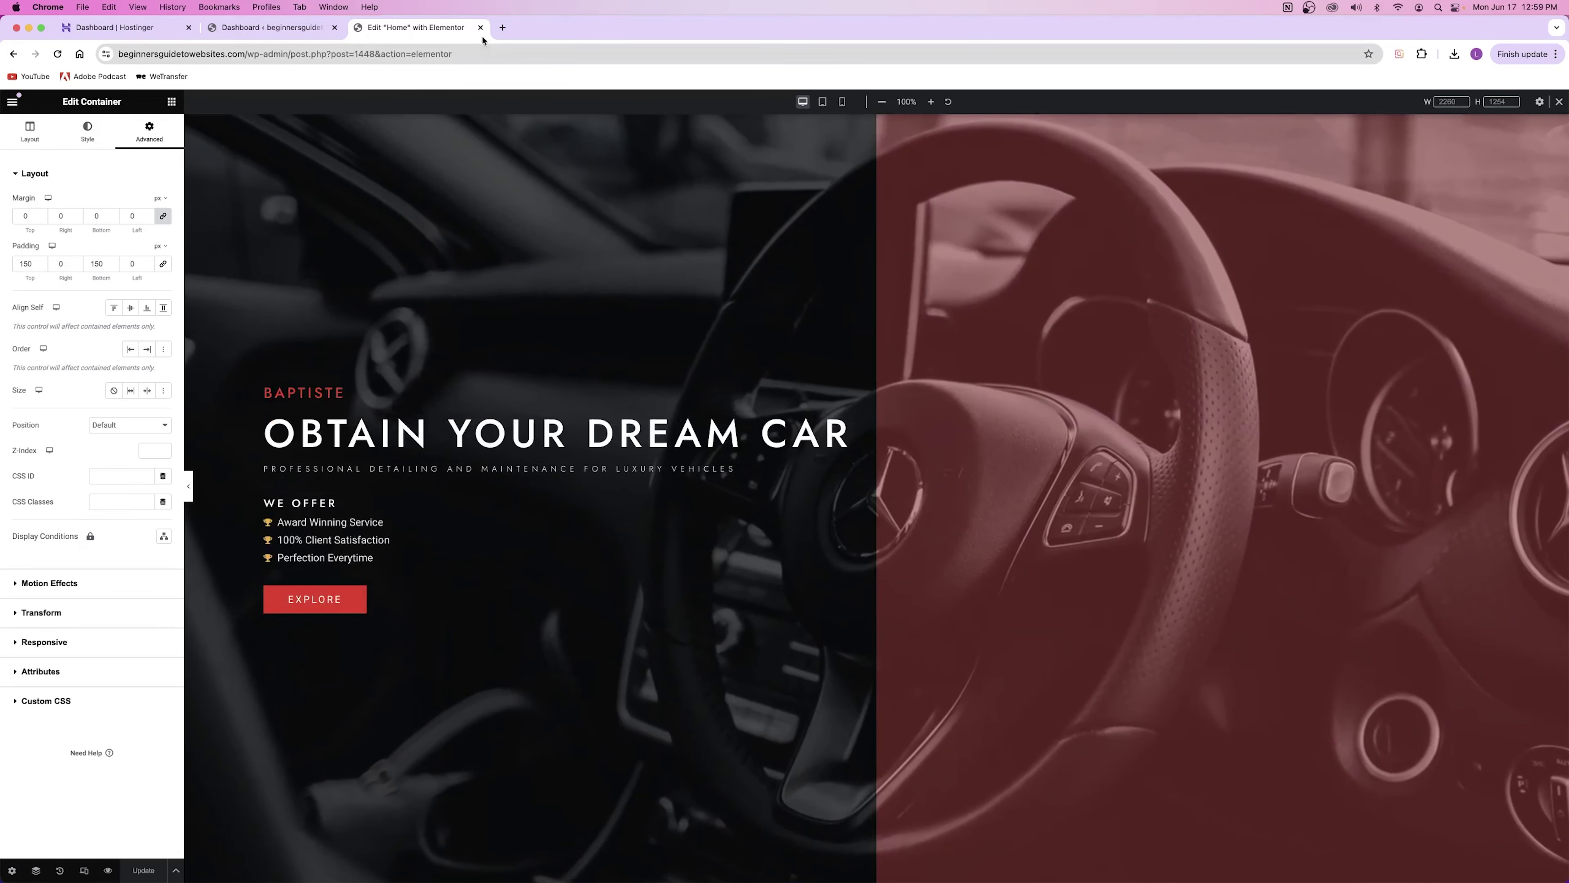
Close the homepage editor, open the live site in a new tab, and go to About.
{"action": "key", "text": "super+w"}
{"action": "right_click", "coordinate": [129, 105]}
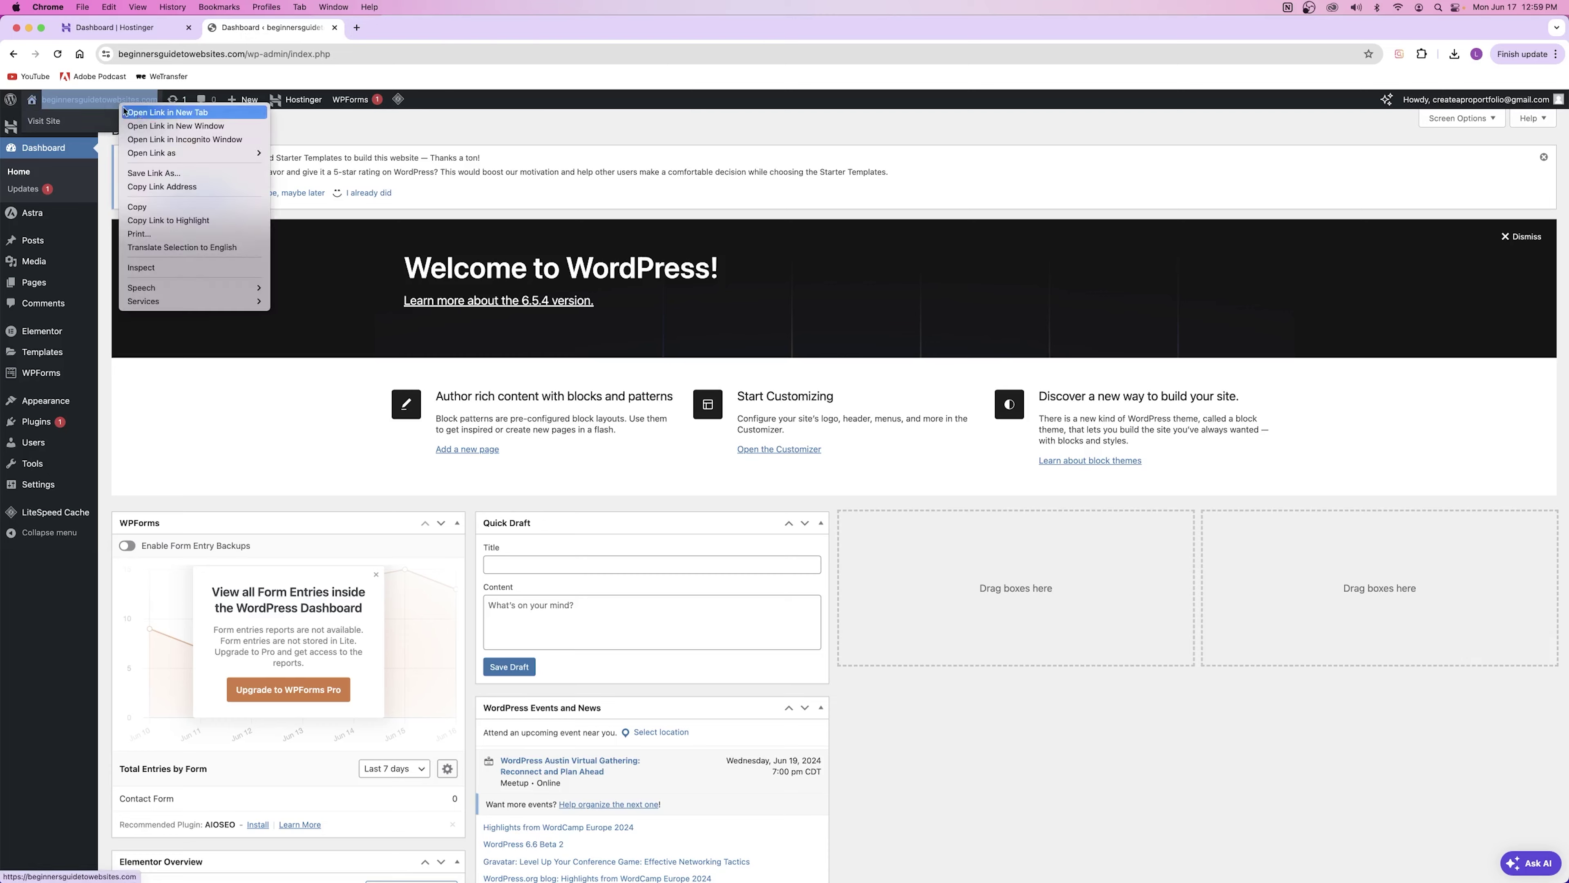
{"action": "left_click", "coordinate": [161, 114]}
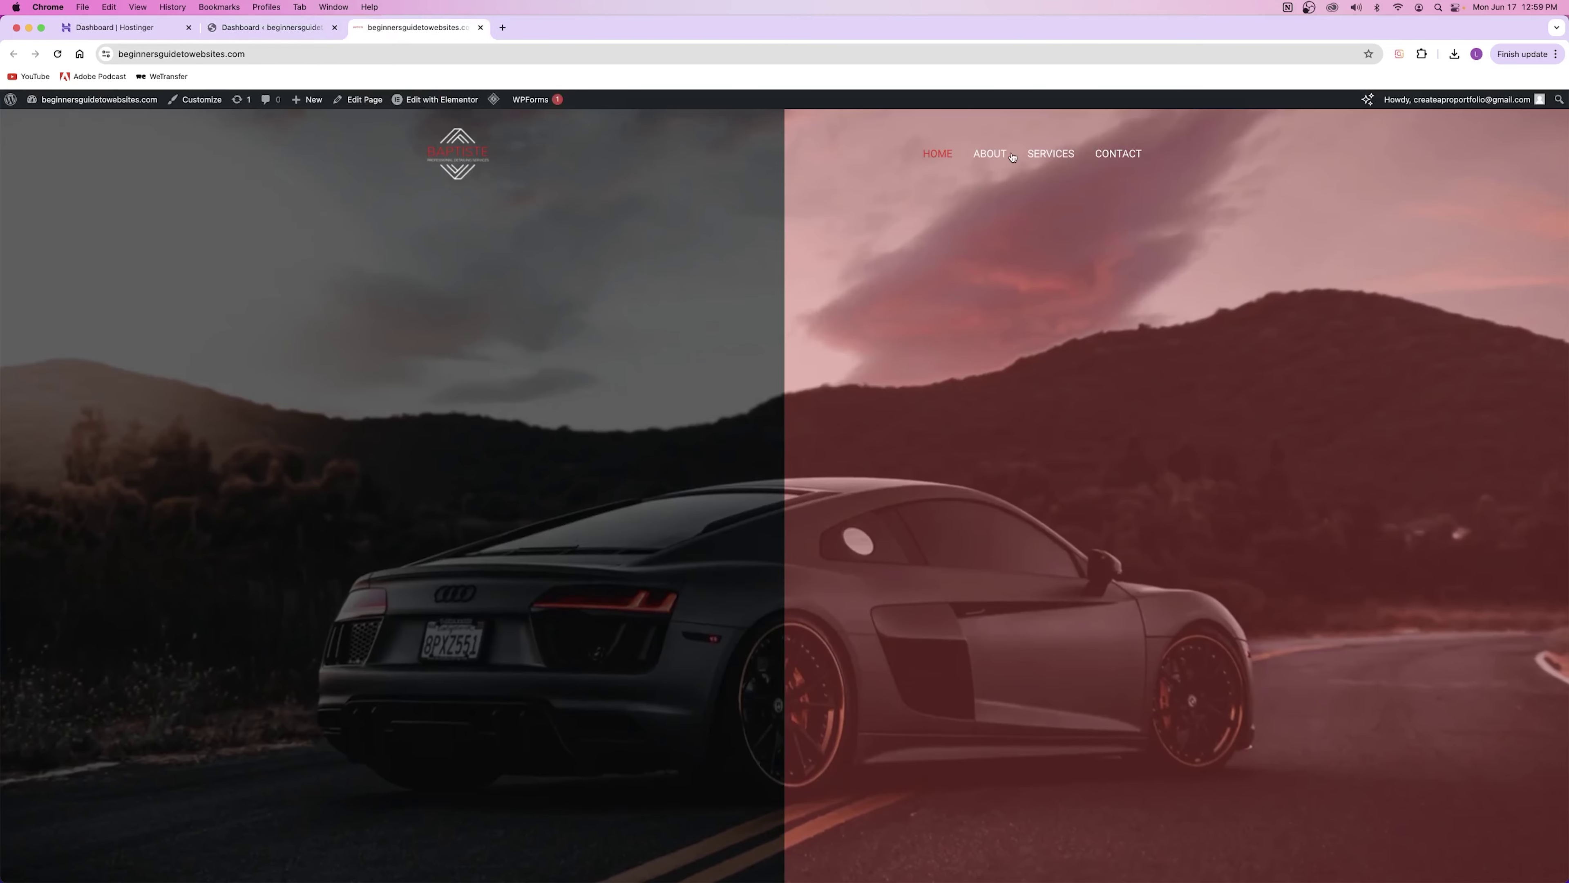
{"action": "left_click", "coordinate": [990, 154]}
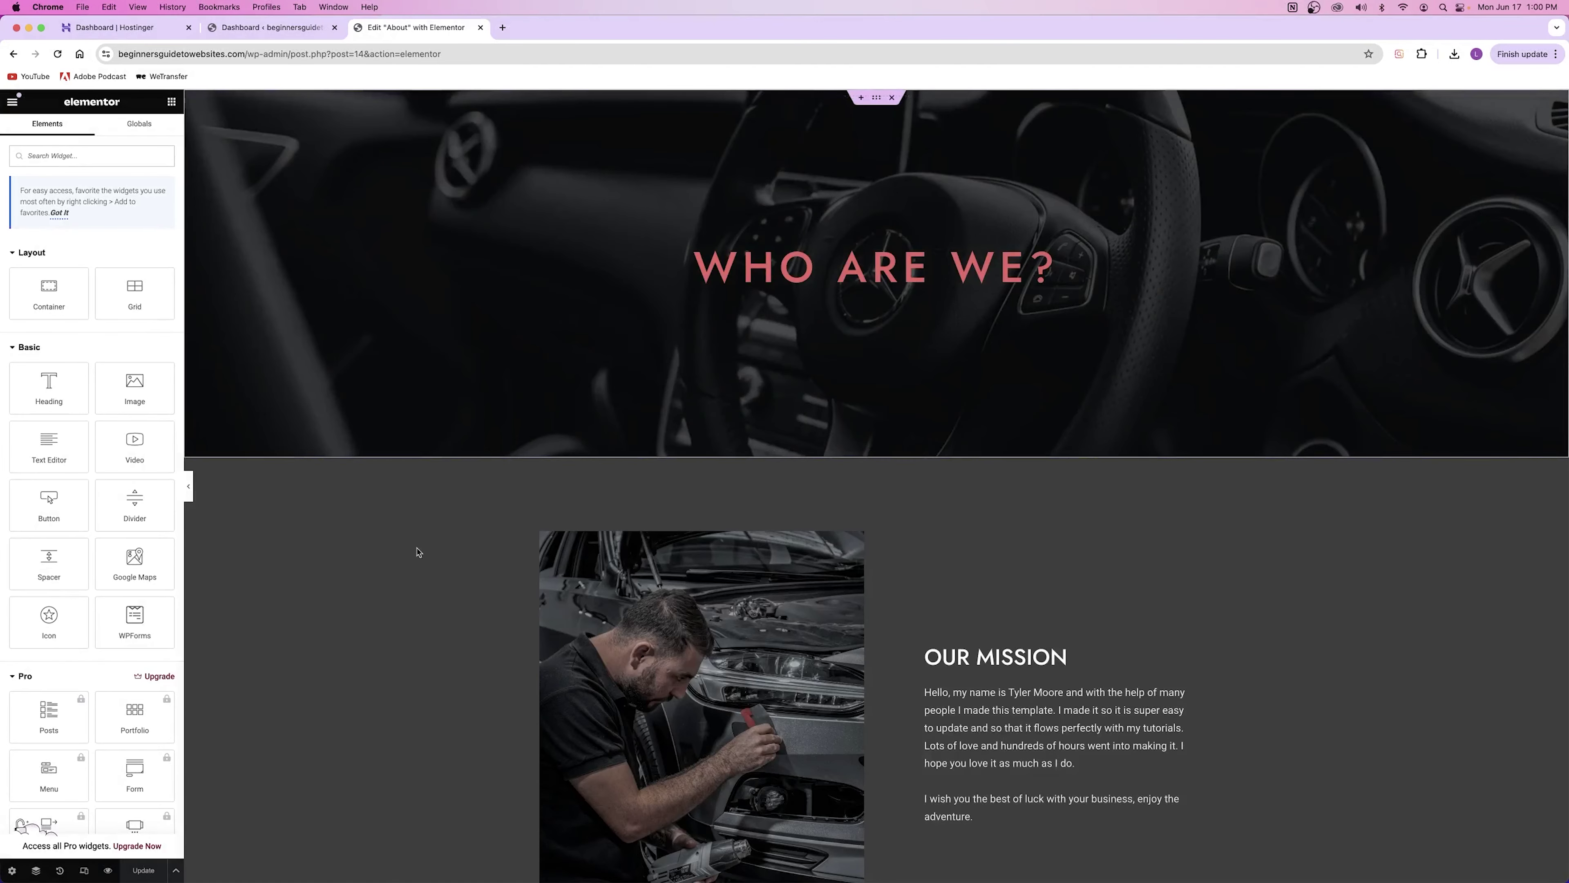
Preview the About page at mobile width and scroll down through it.
{"action": "left_click", "coordinate": [85, 870]}
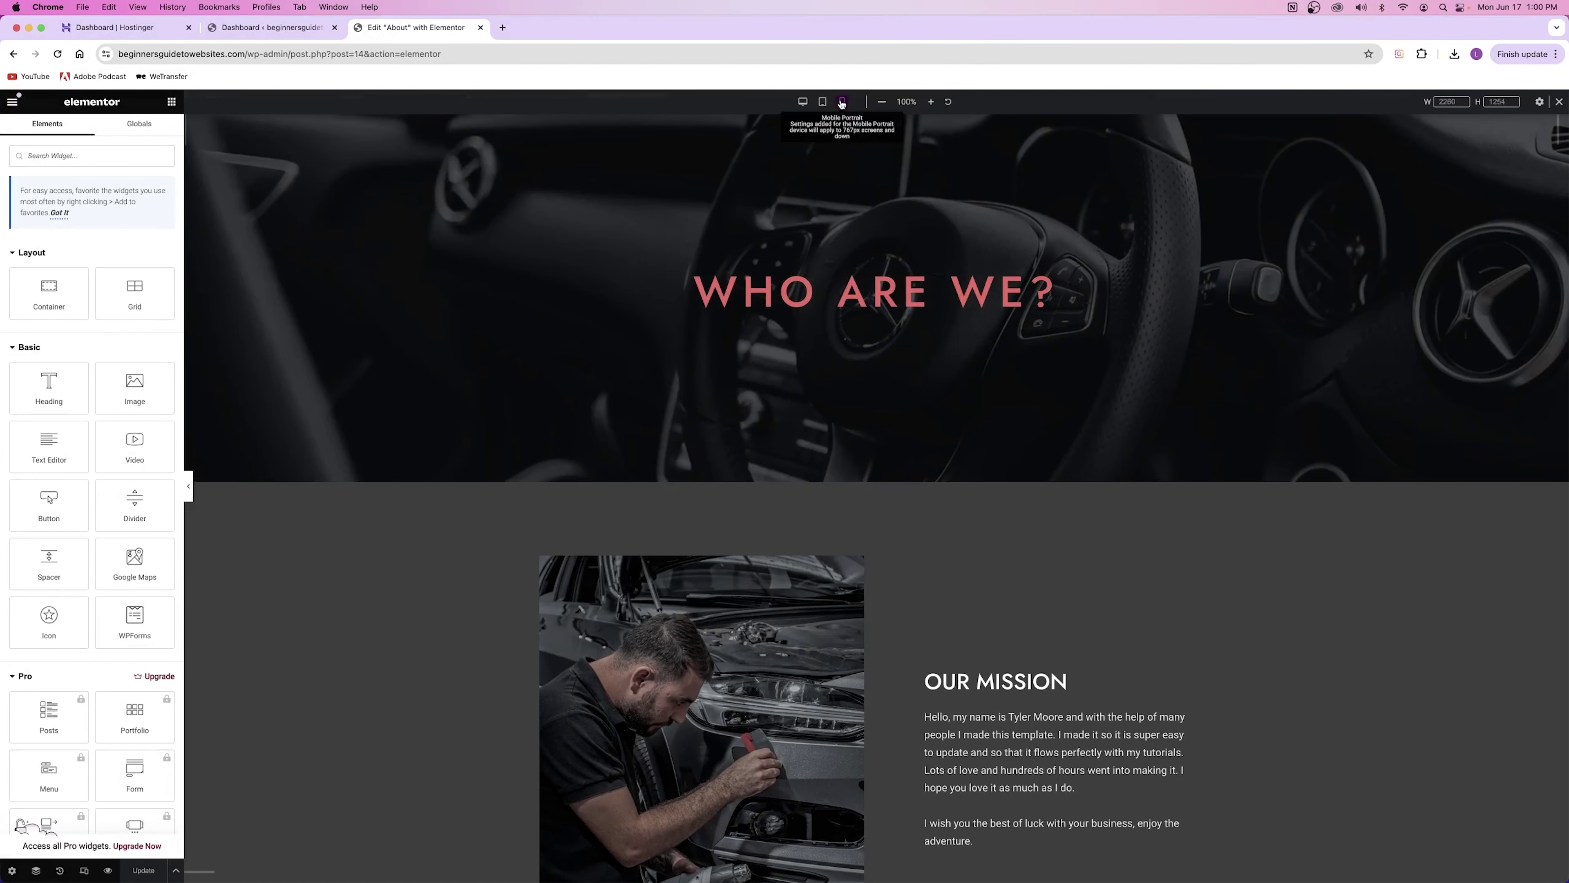
{"action": "left_click", "coordinate": [842, 102]}
{"action": "scroll", "coordinate": [882, 445], "scroll_direction": "down", "scroll_amount": 10}
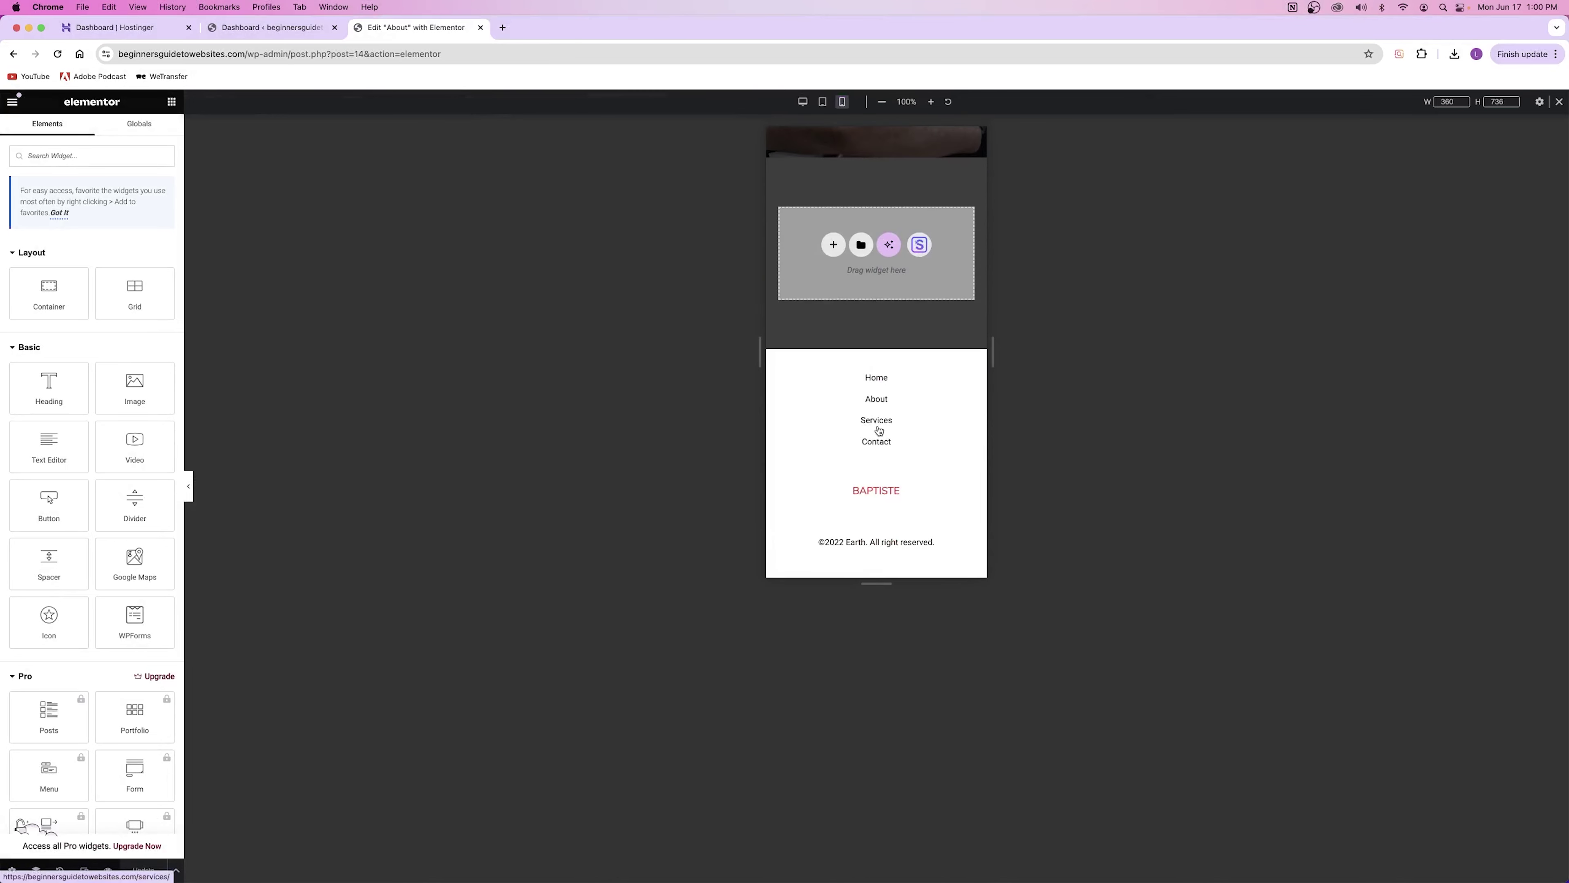
Close the About page editor, open the live homepage in a new tab, then close it.
{"action": "left_click", "coordinate": [480, 28]}
{"action": "right_click", "coordinate": [127, 101]}
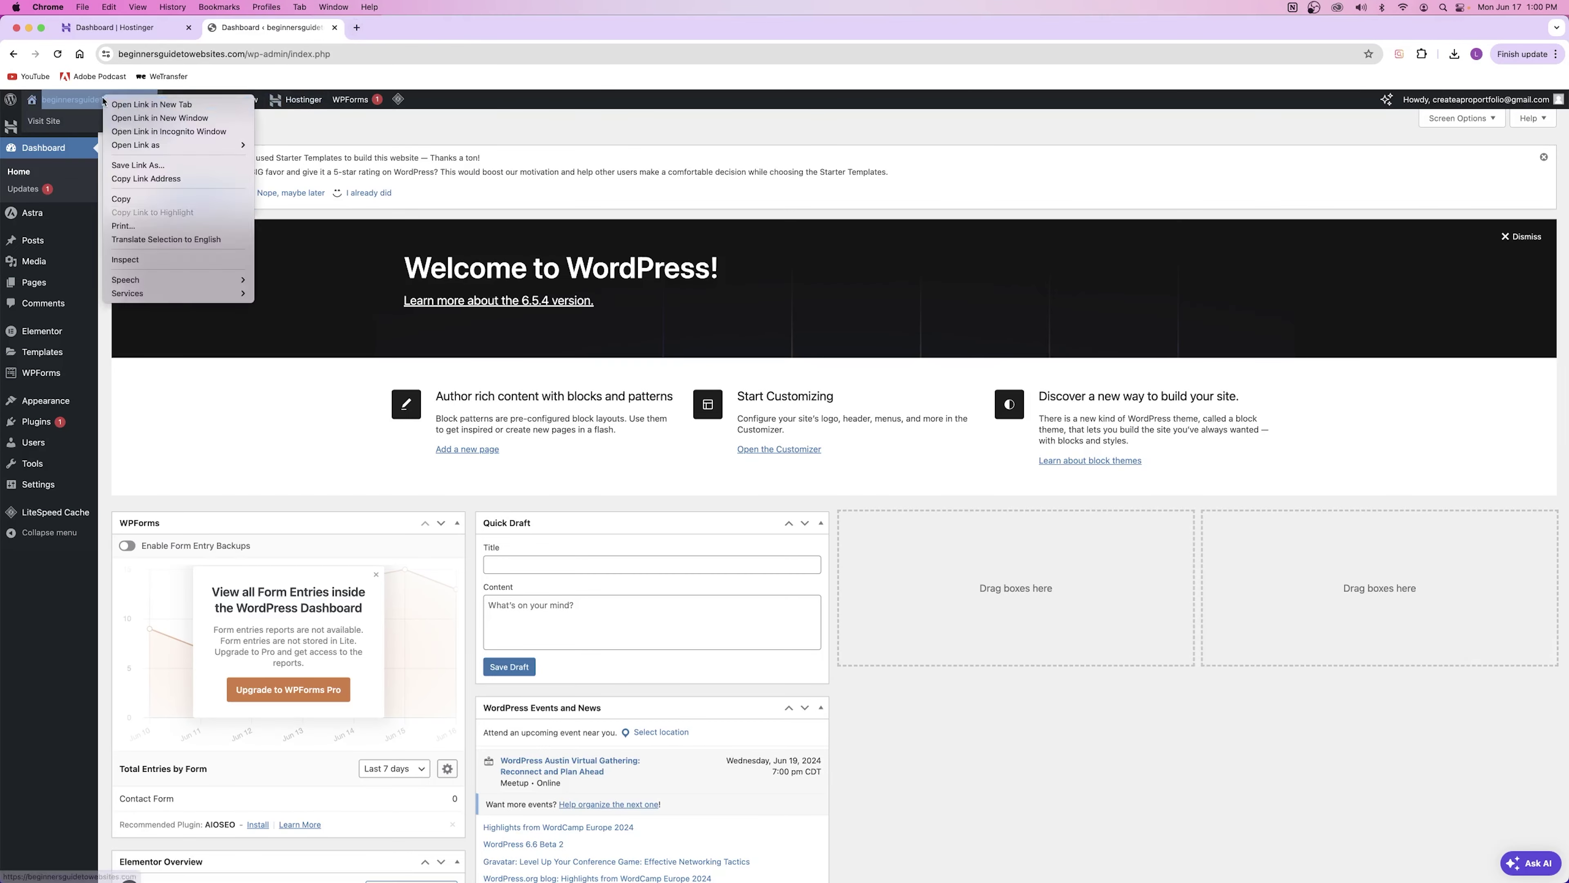
{"action": "left_click", "coordinate": [148, 109]}
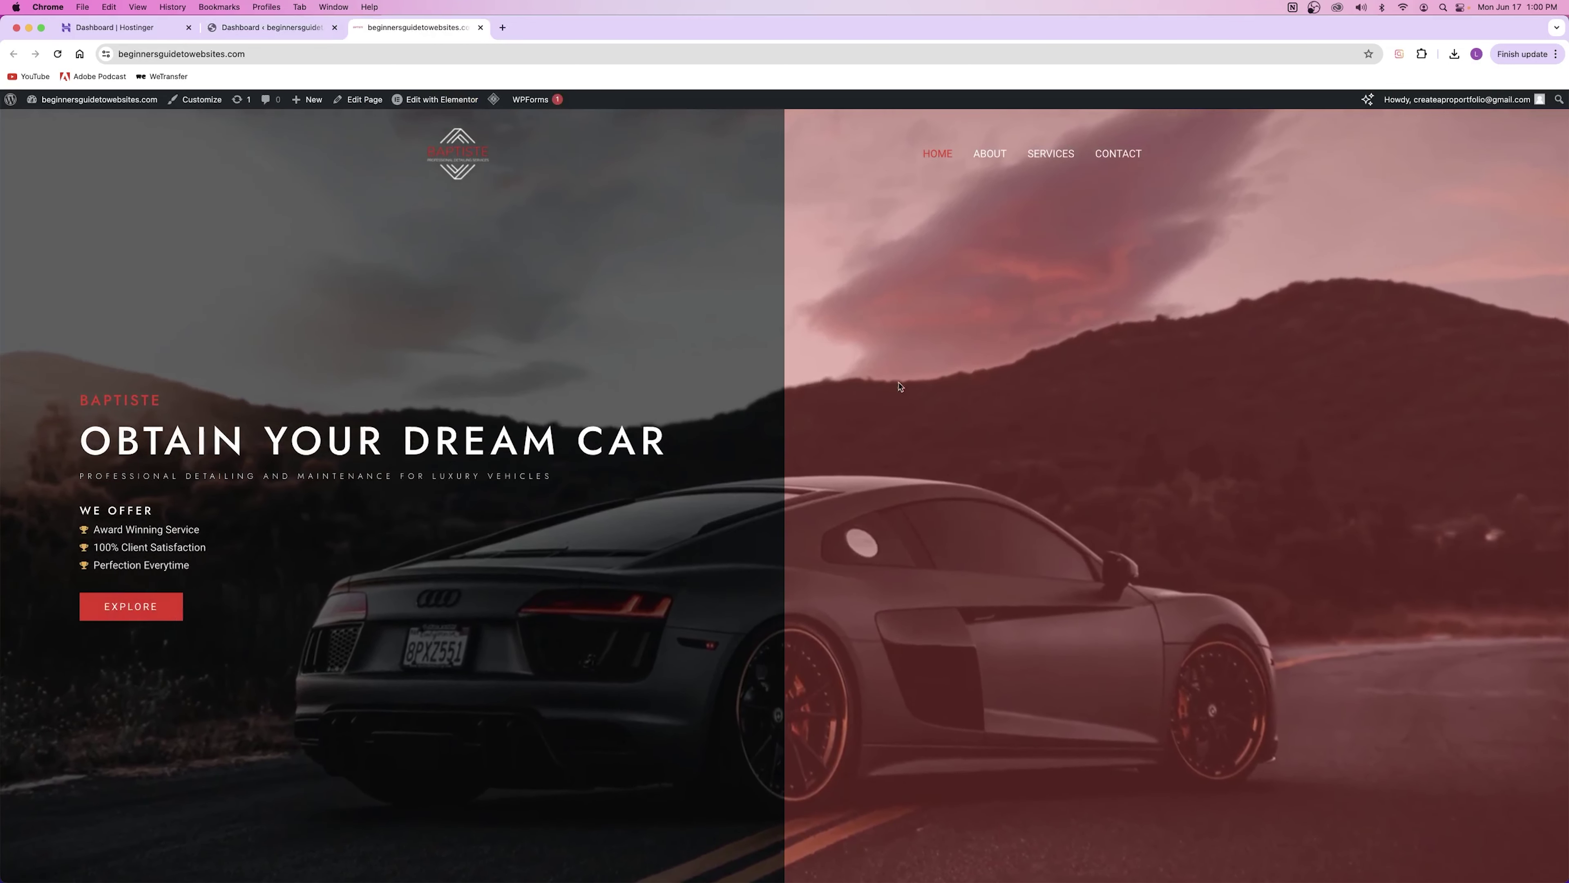
{"action": "left_click", "coordinate": [481, 28]}
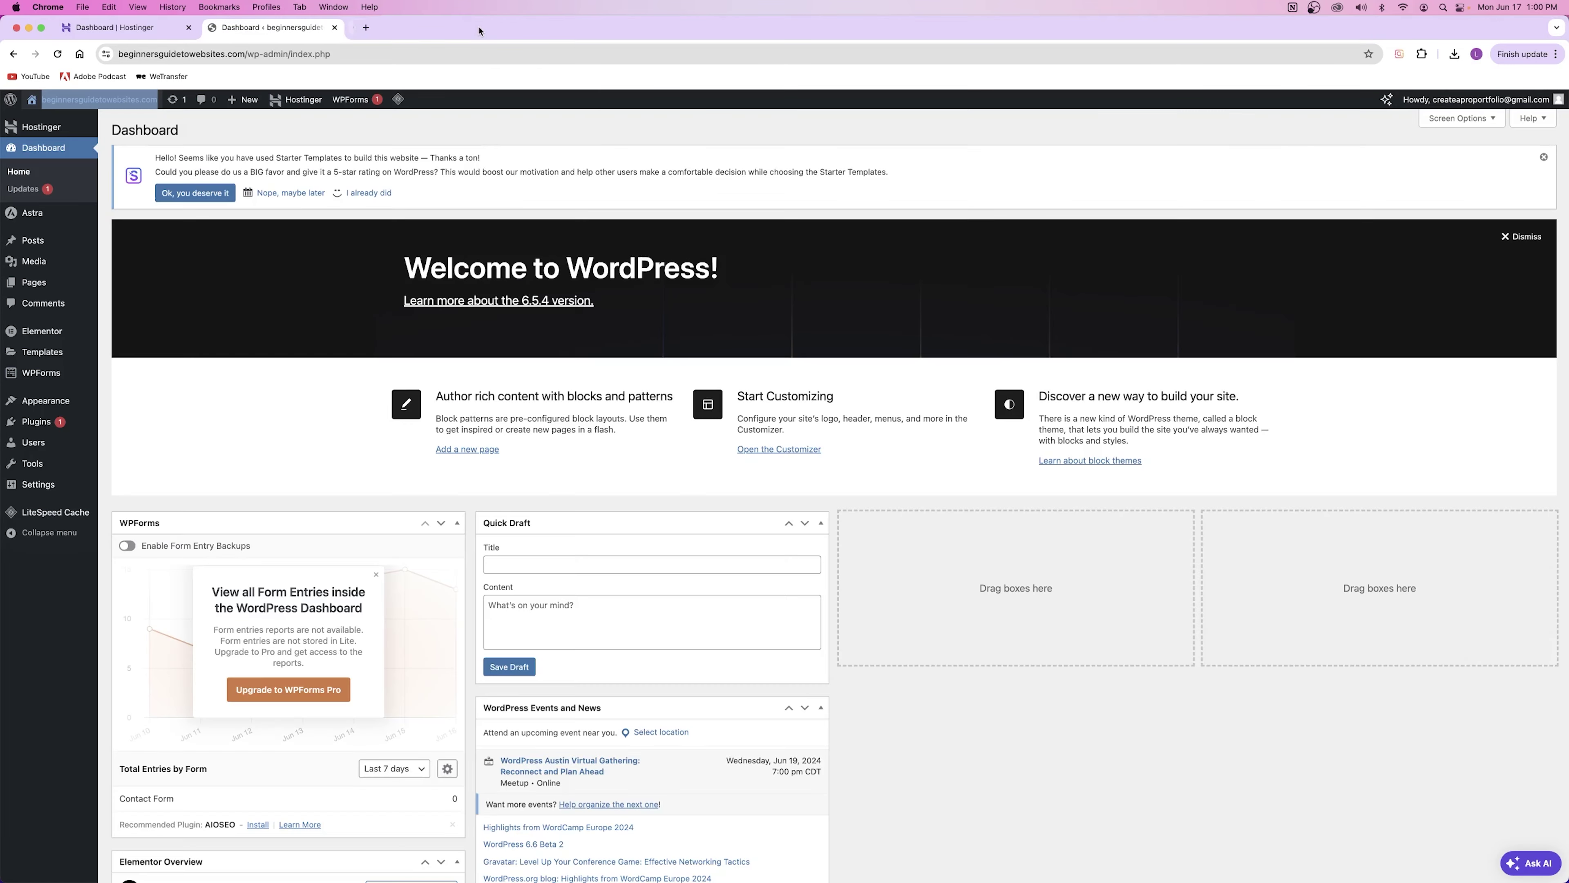
{"action": "left_click", "coordinate": [304, 350]}
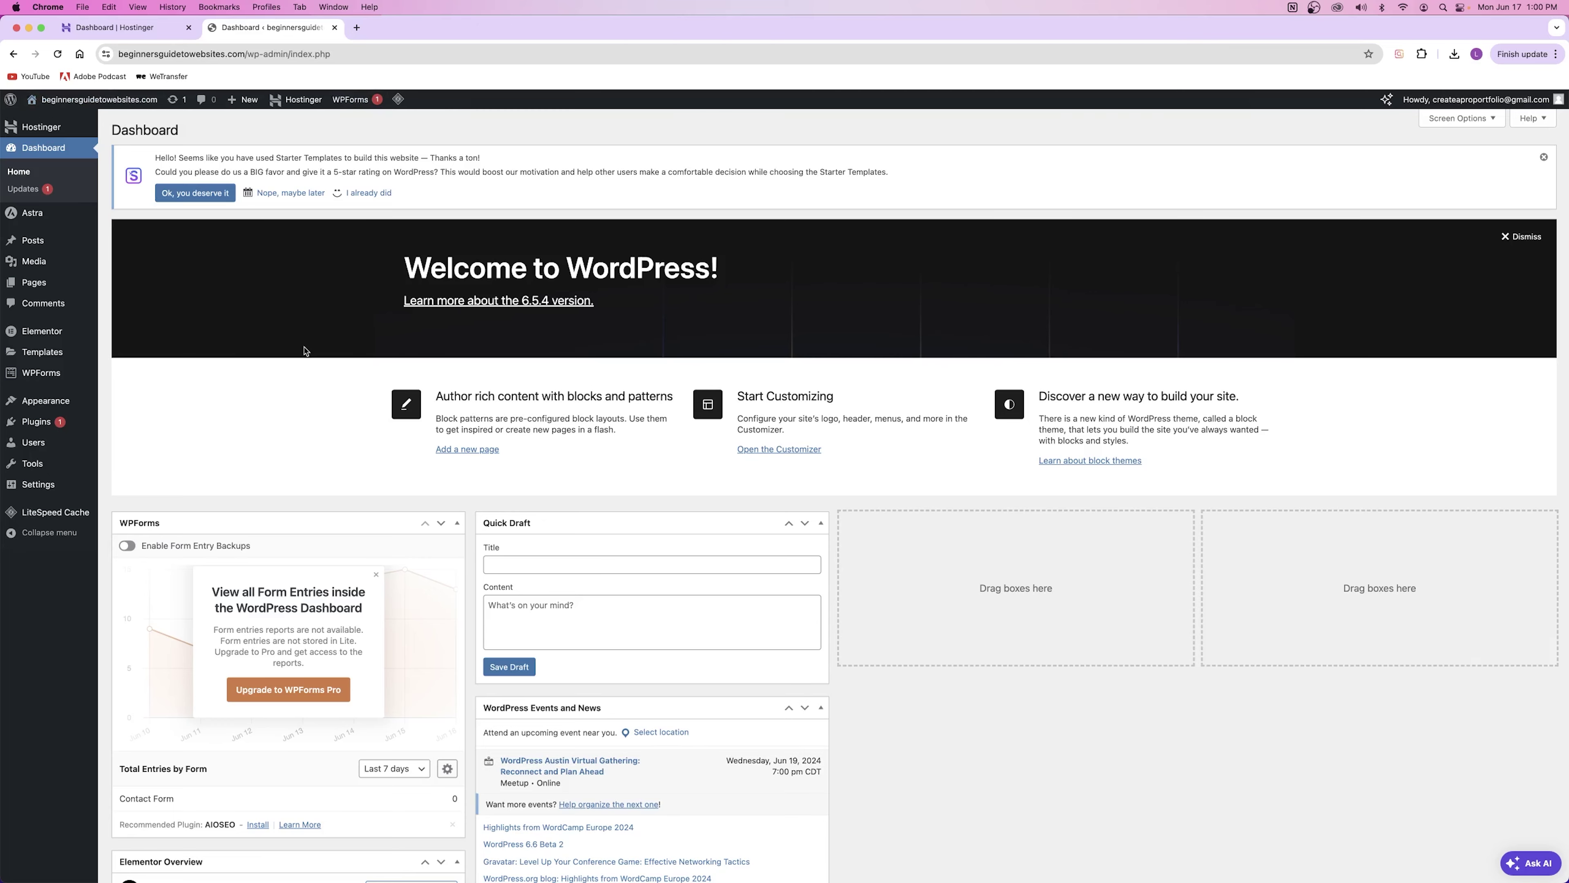